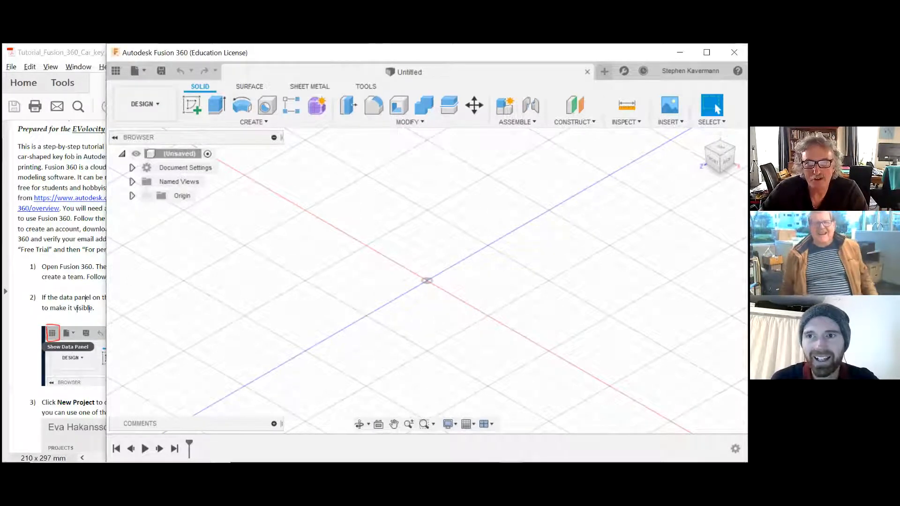
Switch to the car key fob tutorial PDF in Adobe Acrobat and read steps 1 to 3 on starting a project
click(89, 266)
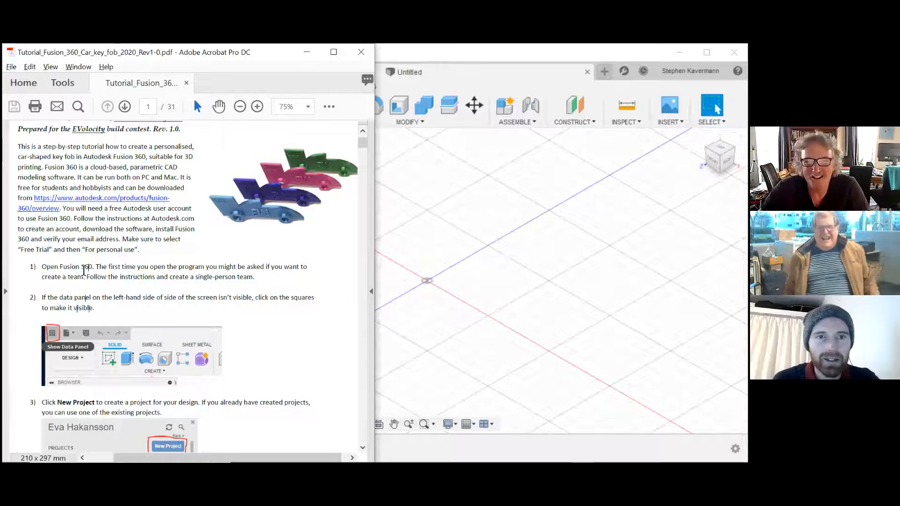
key(alt+Tab)
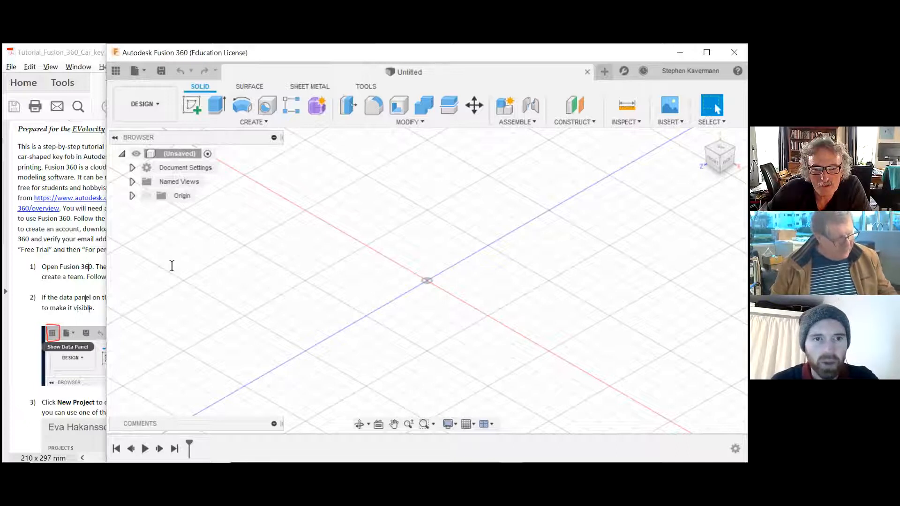
click(100, 260)
scroll(100, 260, down, 5)
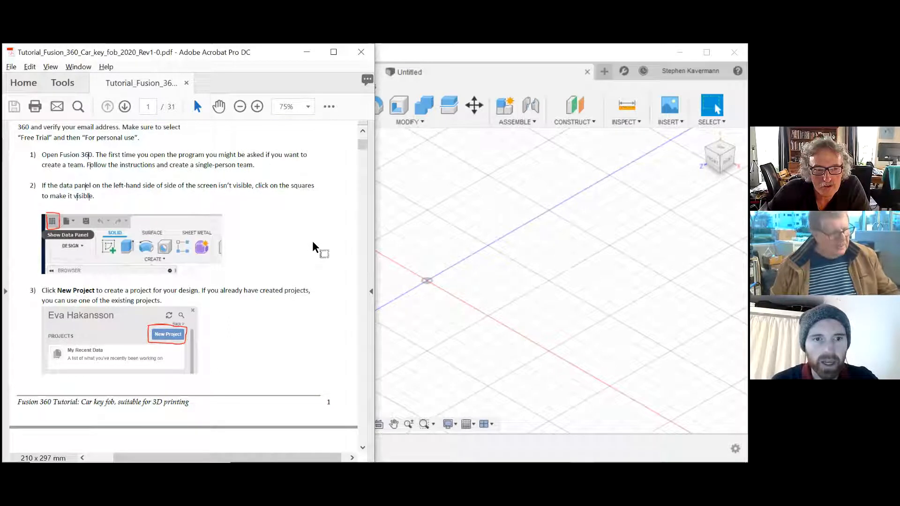
Switch to Fusion 360, show the data panel, and look through the EVolocity project and the project filter options
click(391, 224)
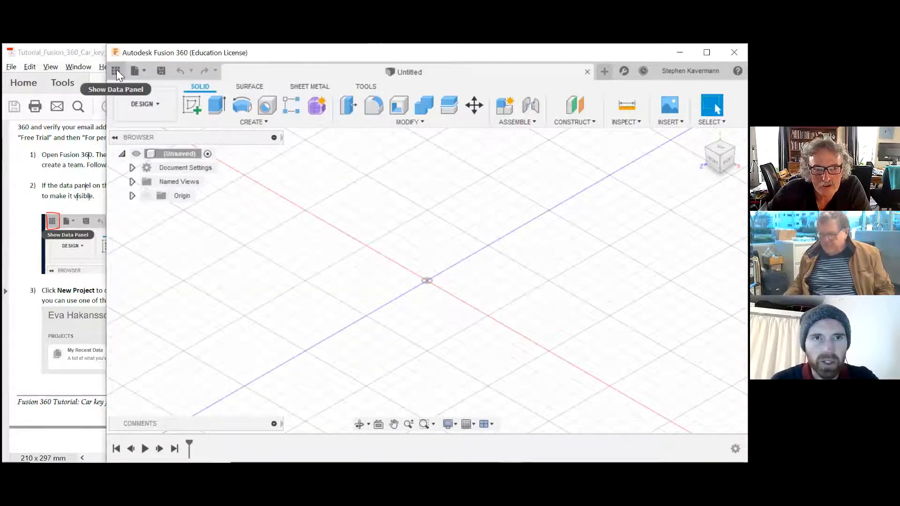
click(115, 71)
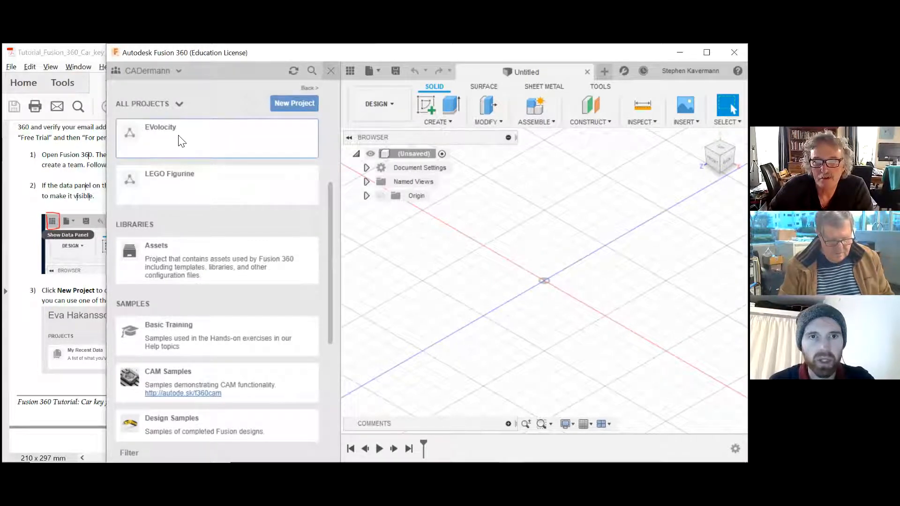
click(118, 123)
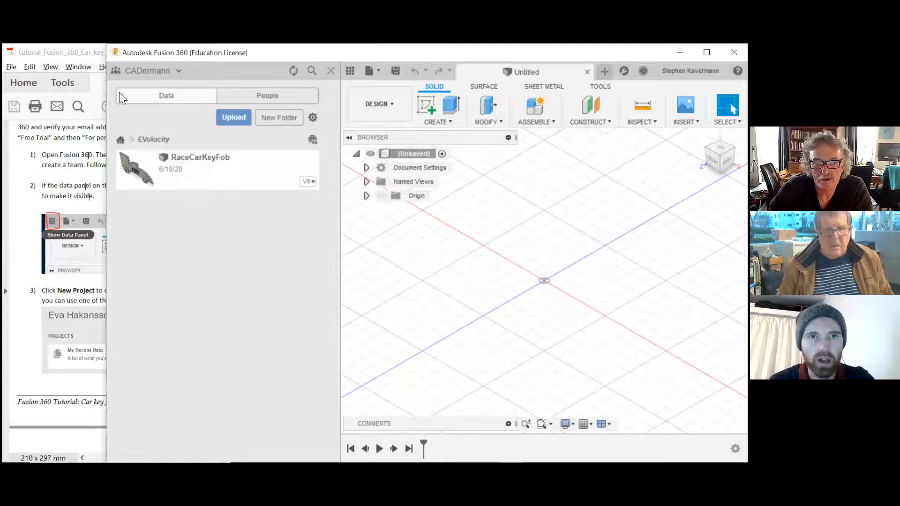
click(121, 139)
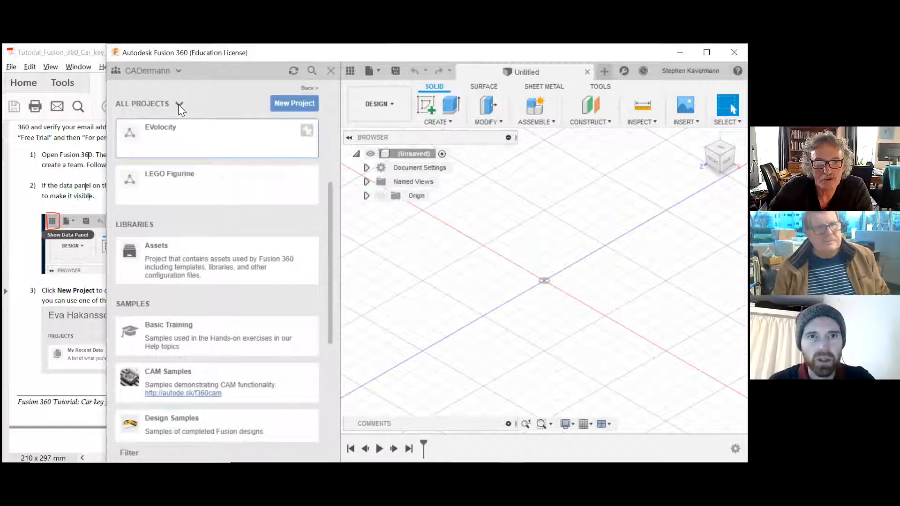
click(201, 102)
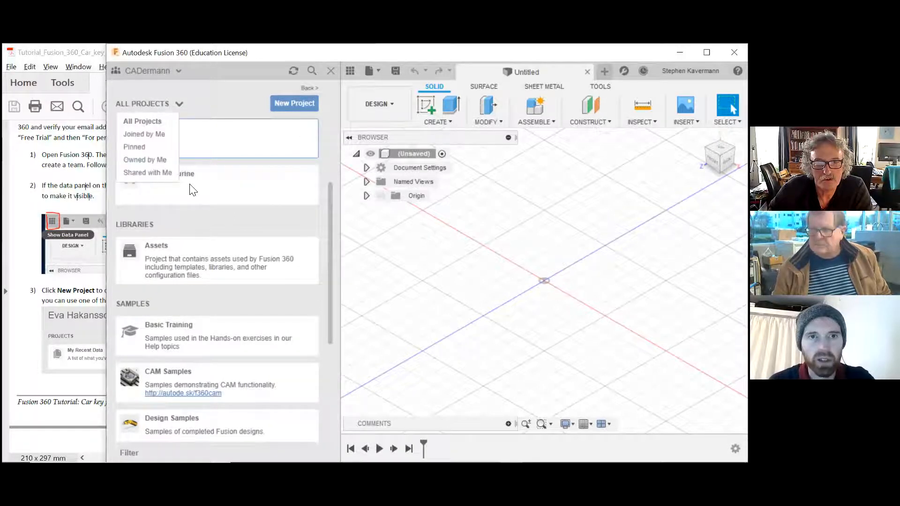
click(190, 185)
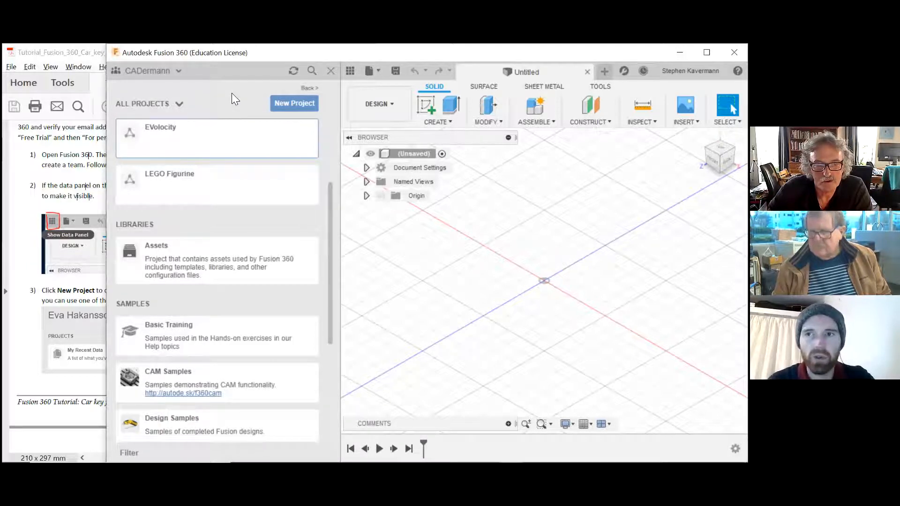
Create a new project in the data panel, keeping the name New Project
click(285, 102)
click(196, 129)
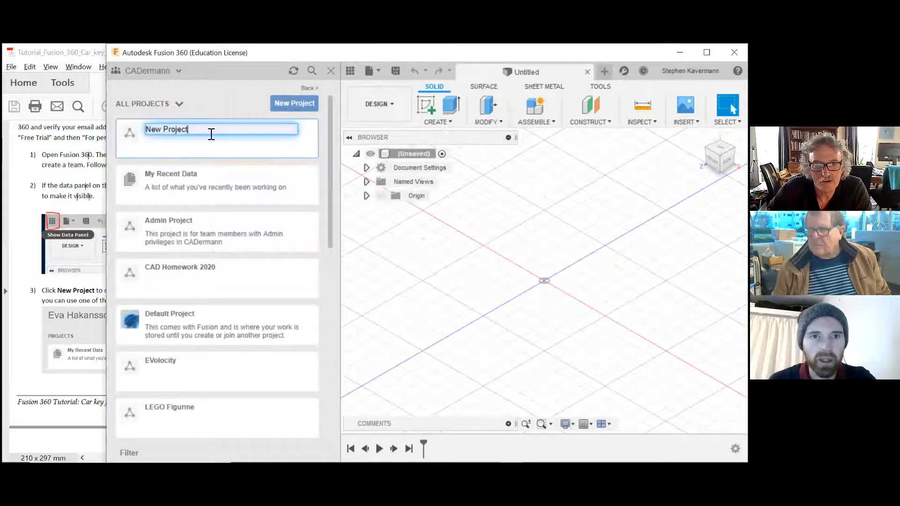
triple_click(215, 129)
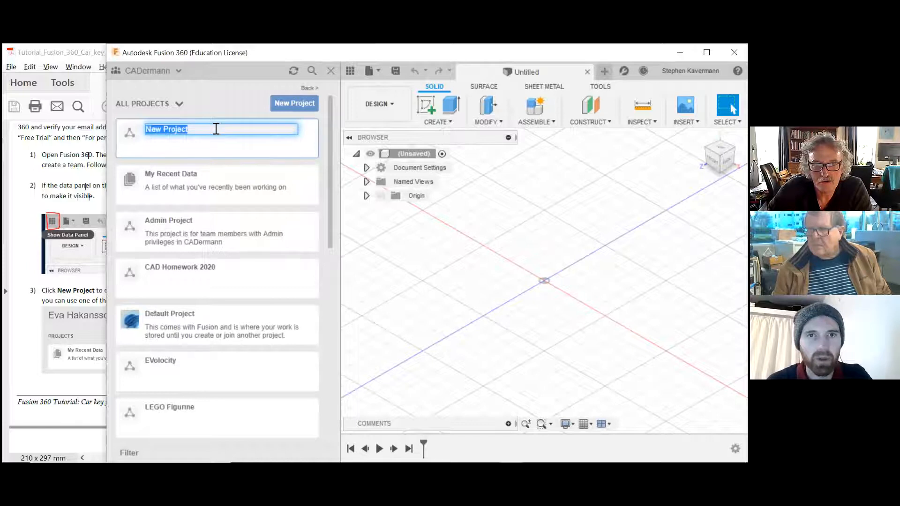
key(Return)
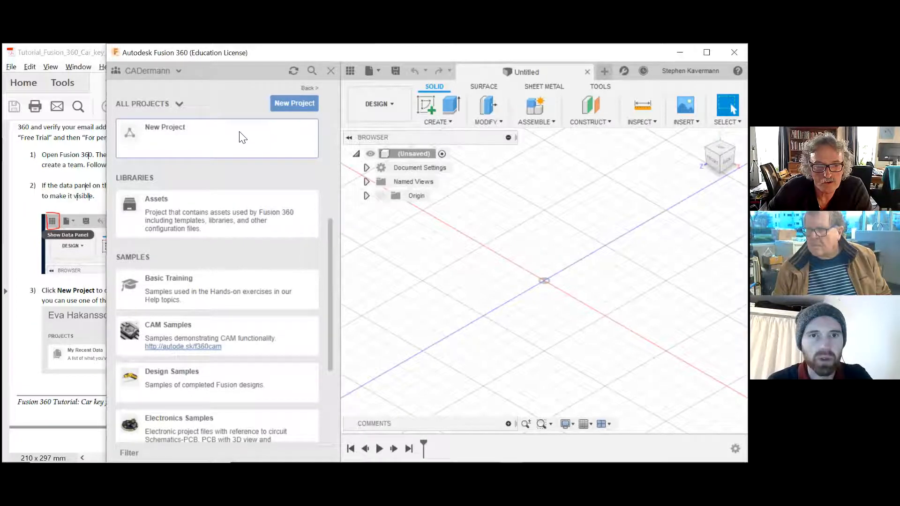
Find the EVolocity project in the project list and open it
scroll(240, 142, down, 3)
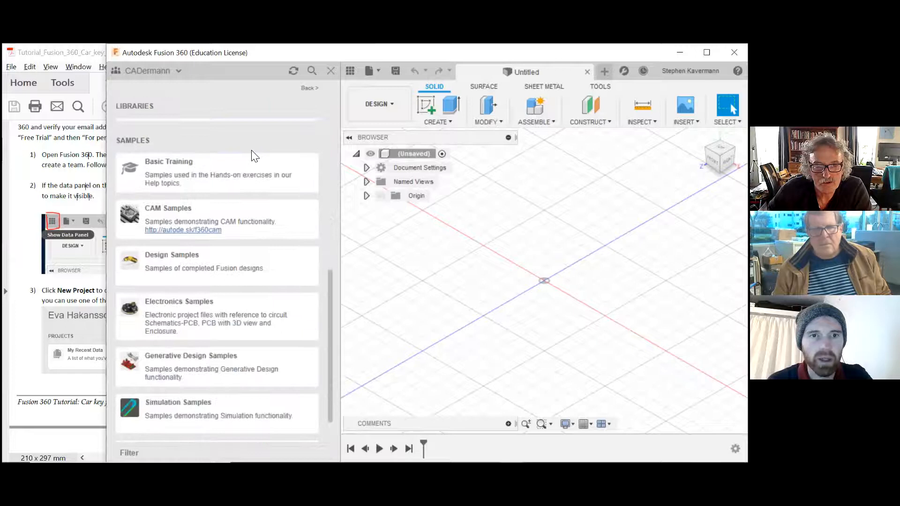
scroll(258, 158, up, 6)
scroll(273, 370, up, 1)
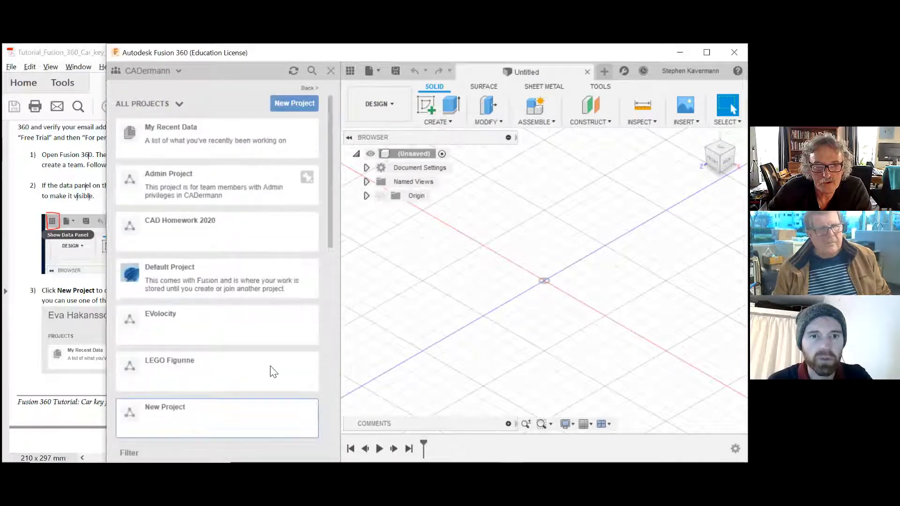
click(159, 322)
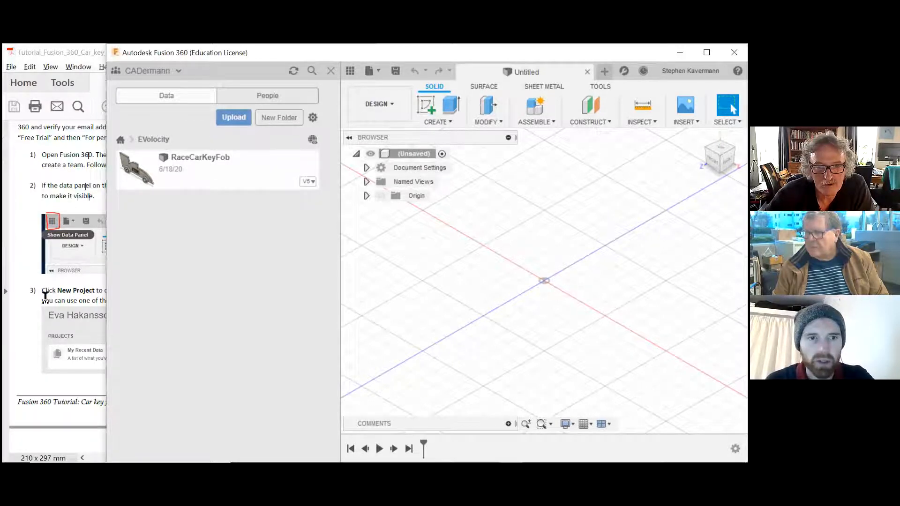
Read tutorial steps 4 to 8 in the Acrobat PDF, and close the data panel in Fusion 360
click(45, 295)
scroll(155, 261, down, 5)
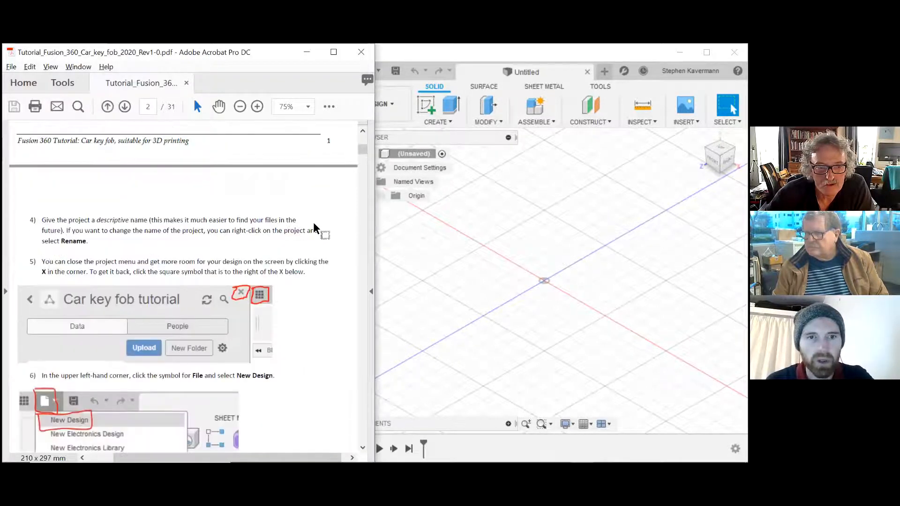
scroll(315, 228, down, 3)
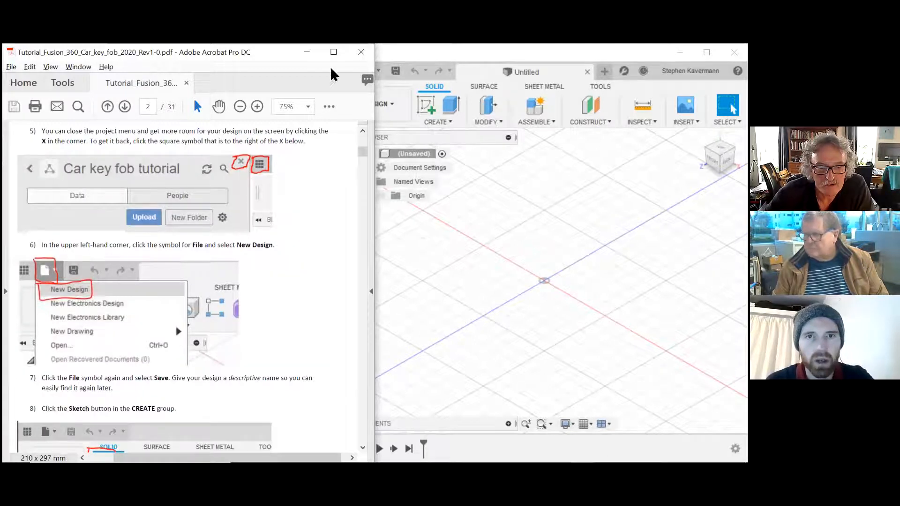
key(alt+Tab)
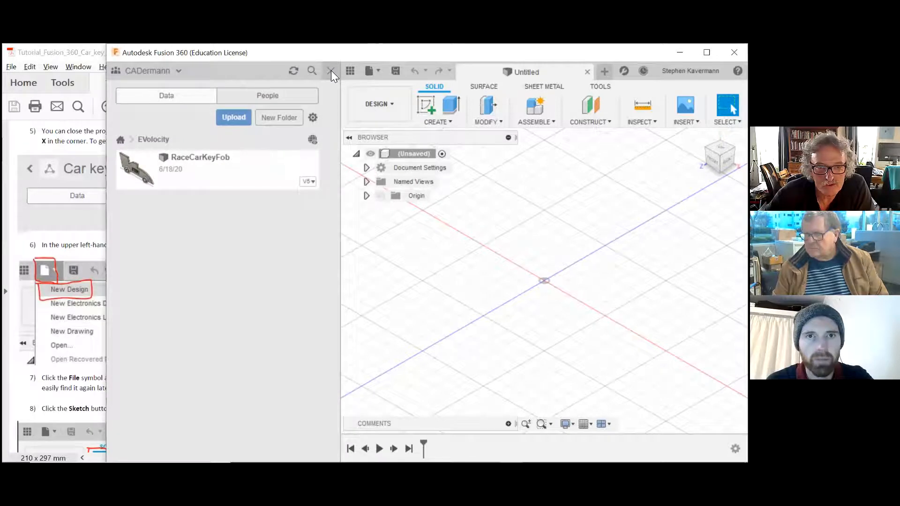
click(331, 70)
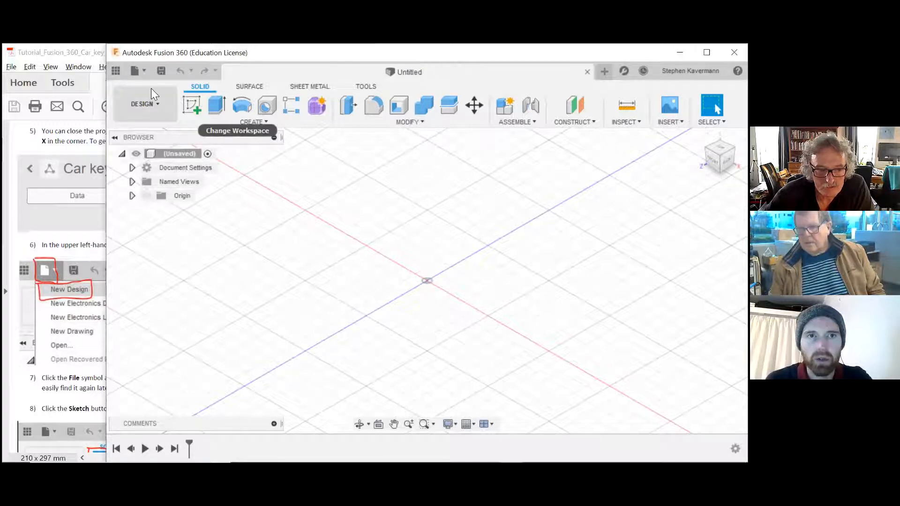
Create an additional new design and close it again, keeping the original untitled design open
click(138, 71)
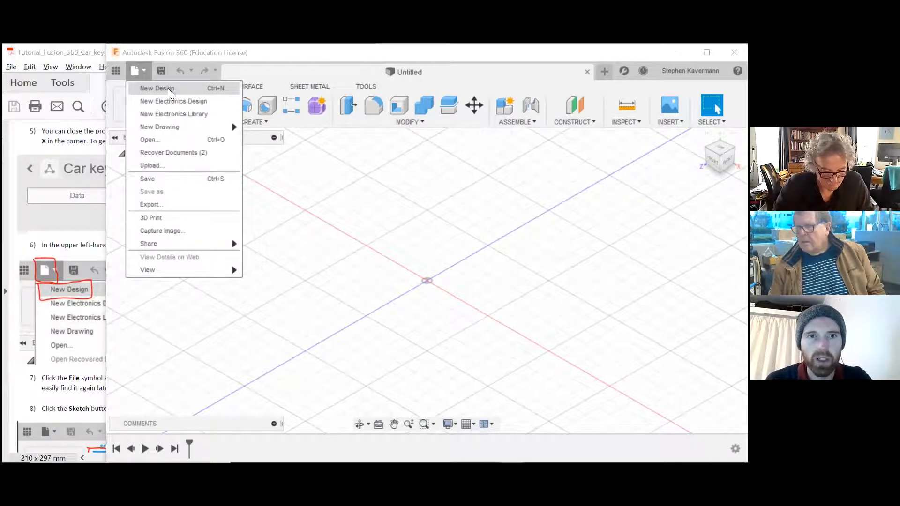
click(168, 88)
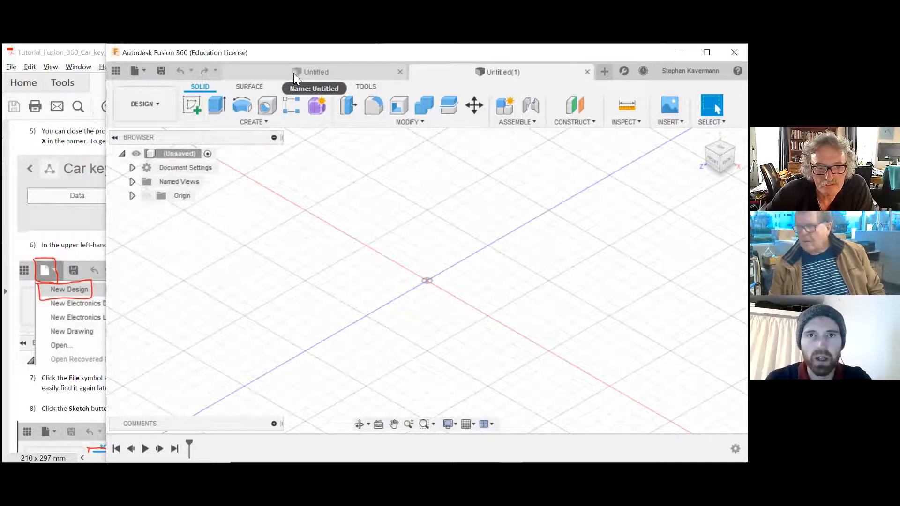
click(313, 69)
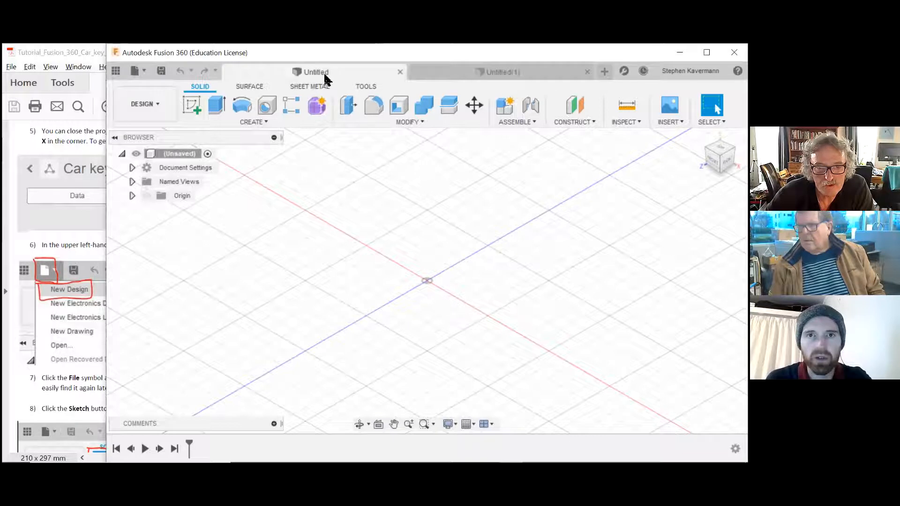
click(140, 73)
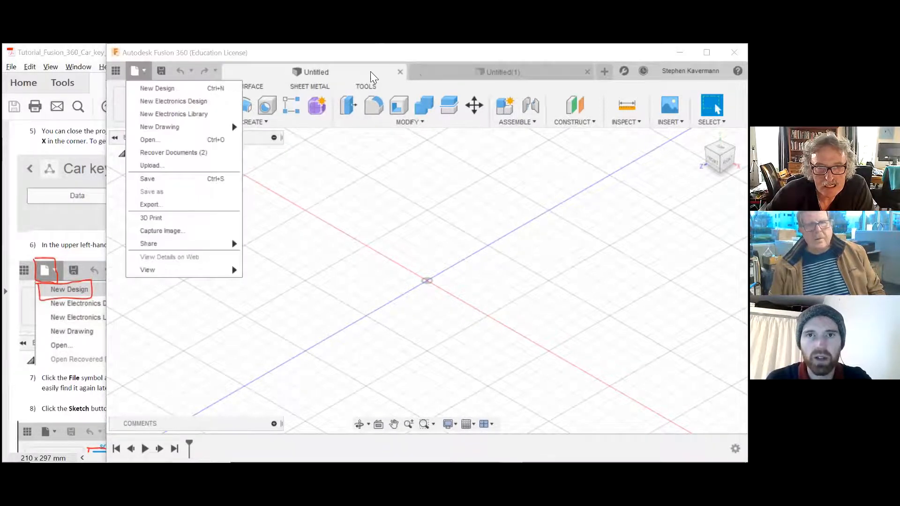
click(462, 70)
click(492, 72)
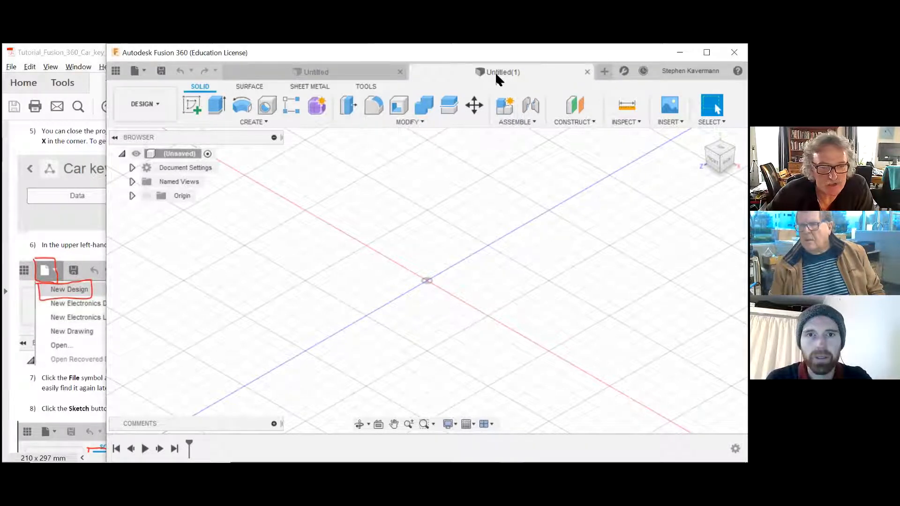
click(586, 71)
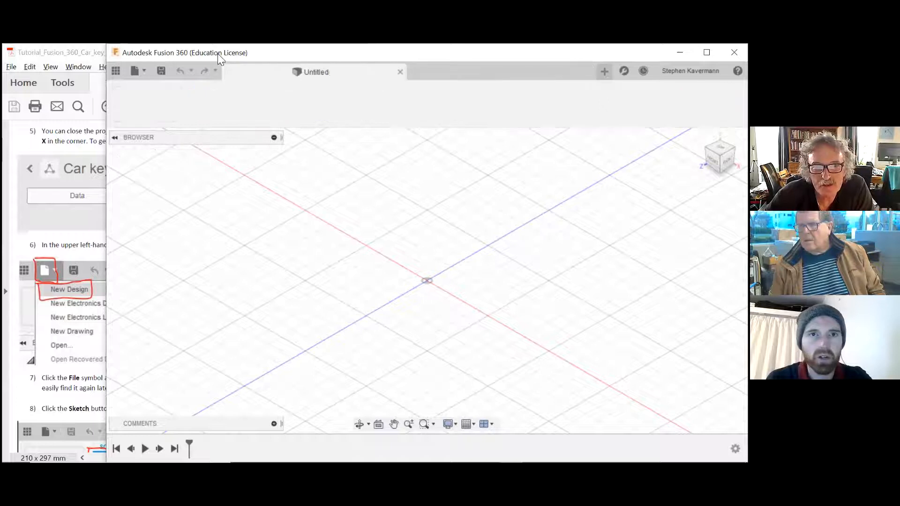
click(140, 71)
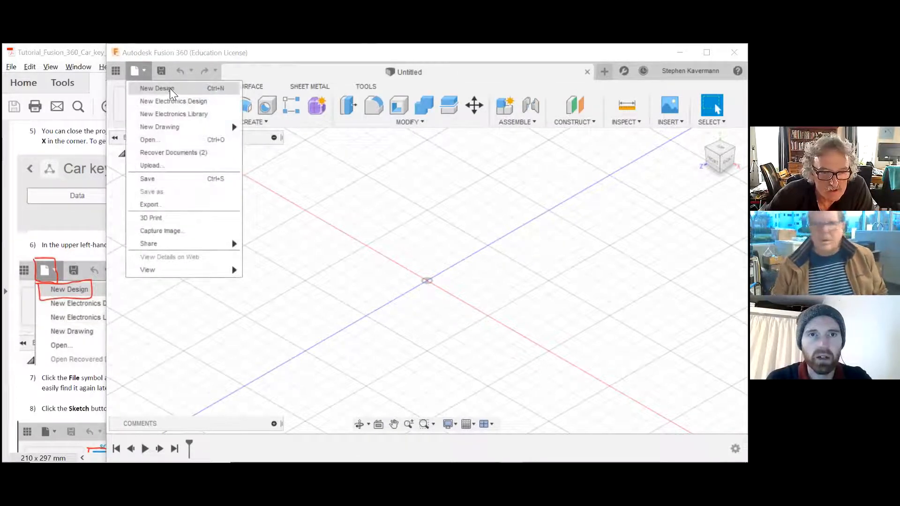
click(297, 163)
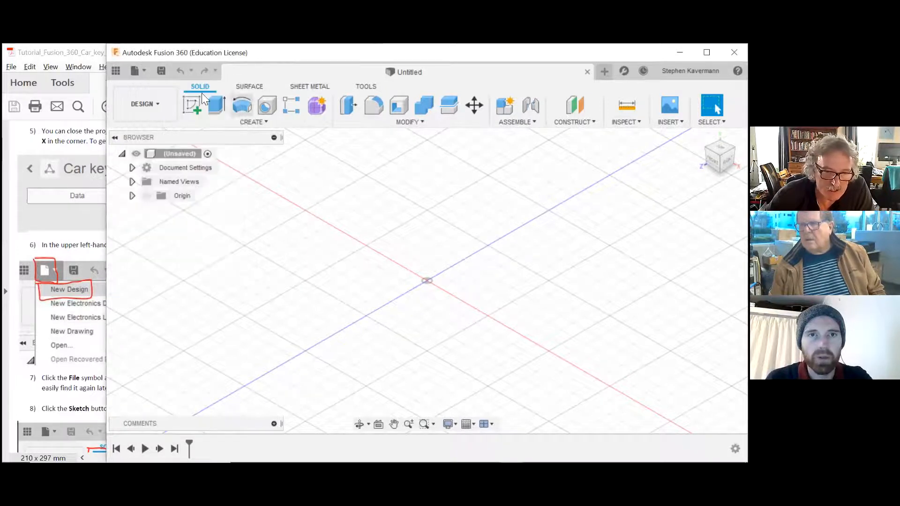
Switch to the Acrobat PDF and read tutorial steps 6 to 9 on saving the design and starting a sketch
click(96, 240)
scroll(96, 240, down, 3)
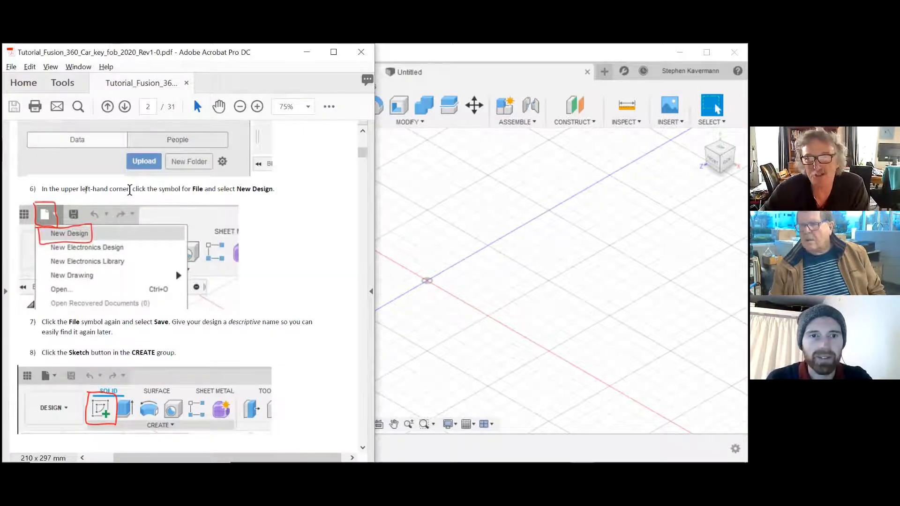
scroll(130, 190, down, 2)
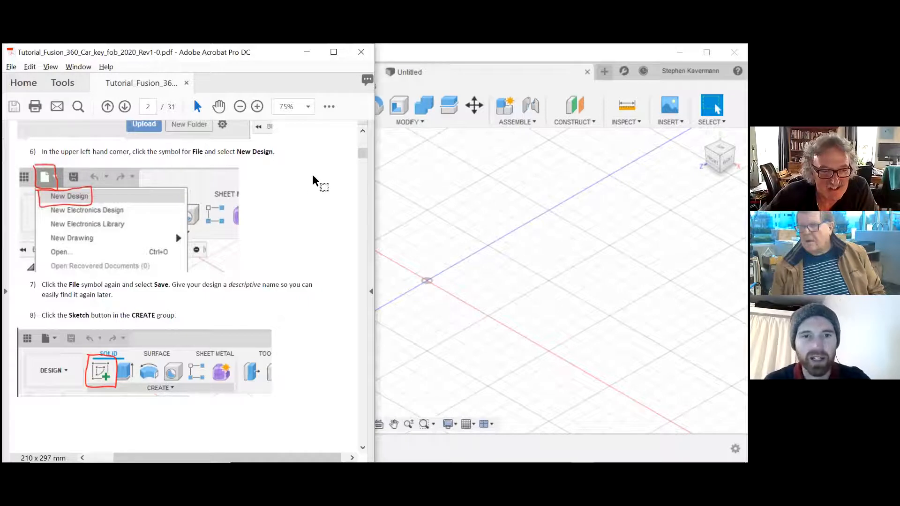
scroll(312, 176, down, 1)
scroll(288, 200, down, 1)
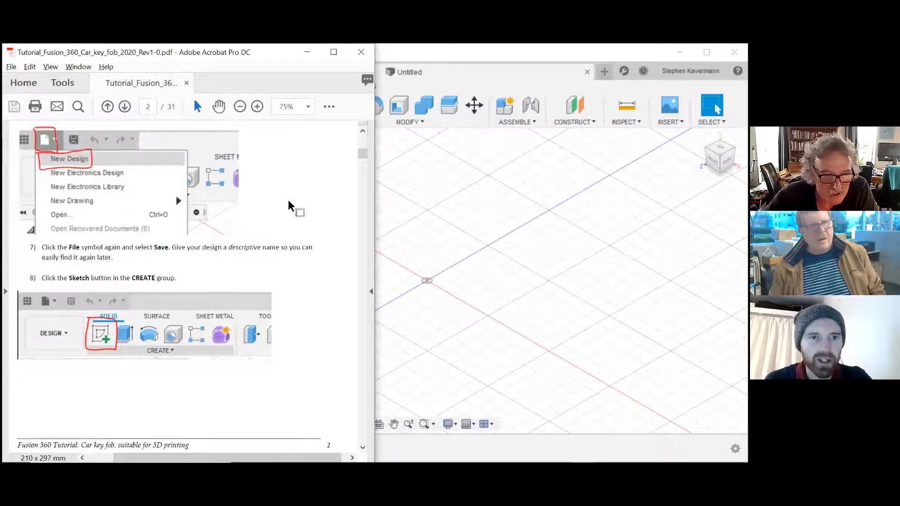
scroll(289, 199, down, 4)
scroll(289, 199, down, 2)
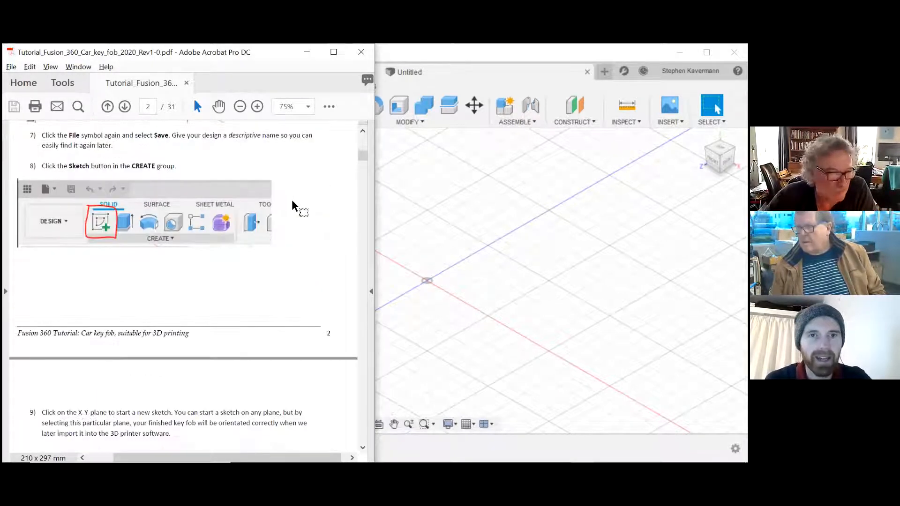
Switch to Fusion 360 and look over the file commands for the untitled design
key(alt+Tab)
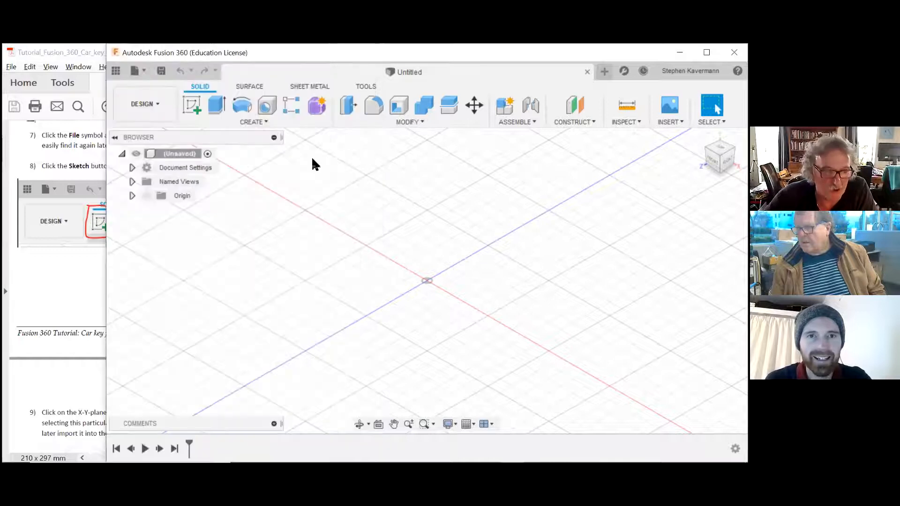
click(139, 72)
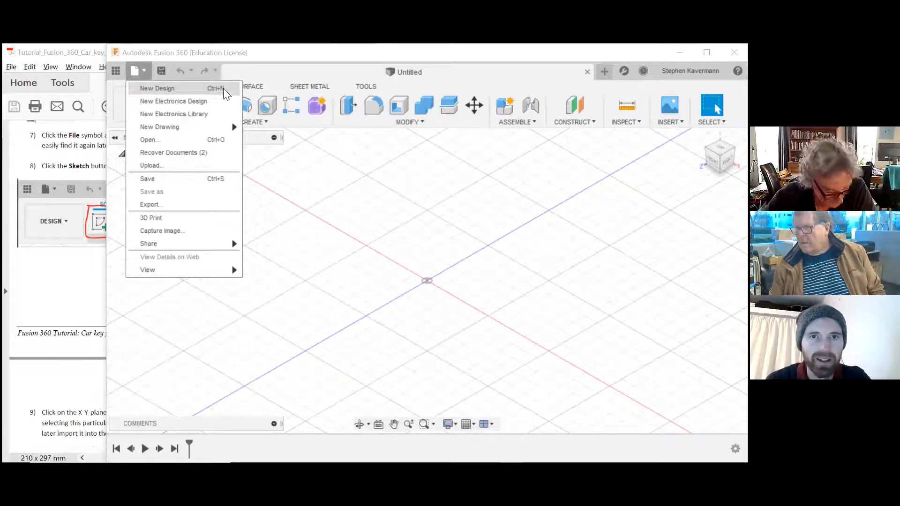
click(355, 196)
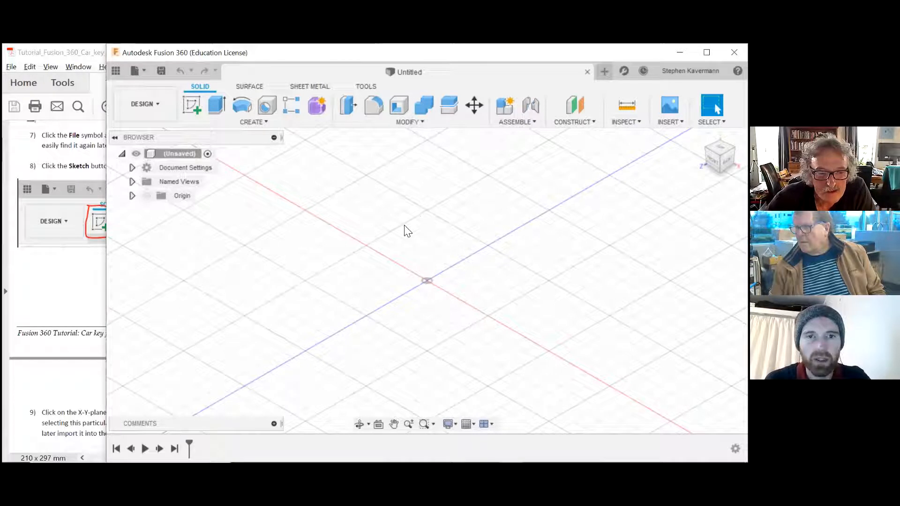
Start saving the untitled design in the EVolocity project, entering the name Car_key_fob_2
click(161, 72)
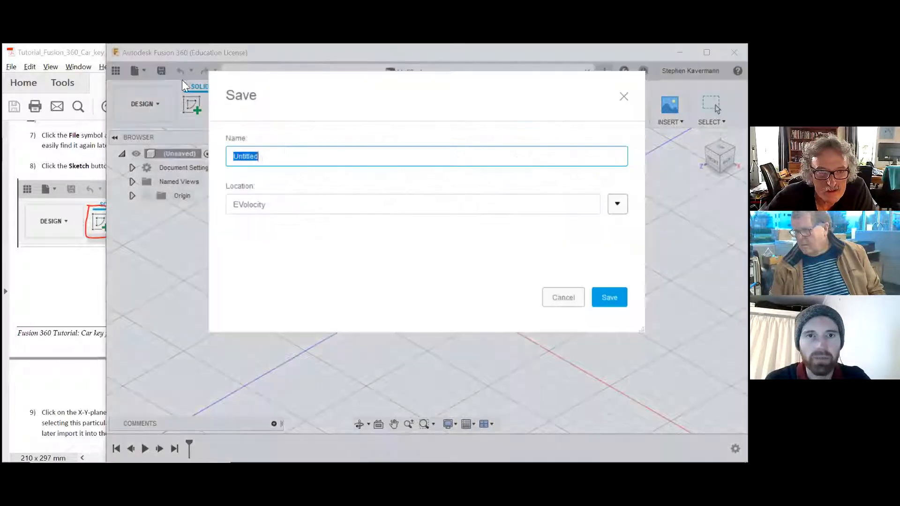
drag(281, 157, 229, 156)
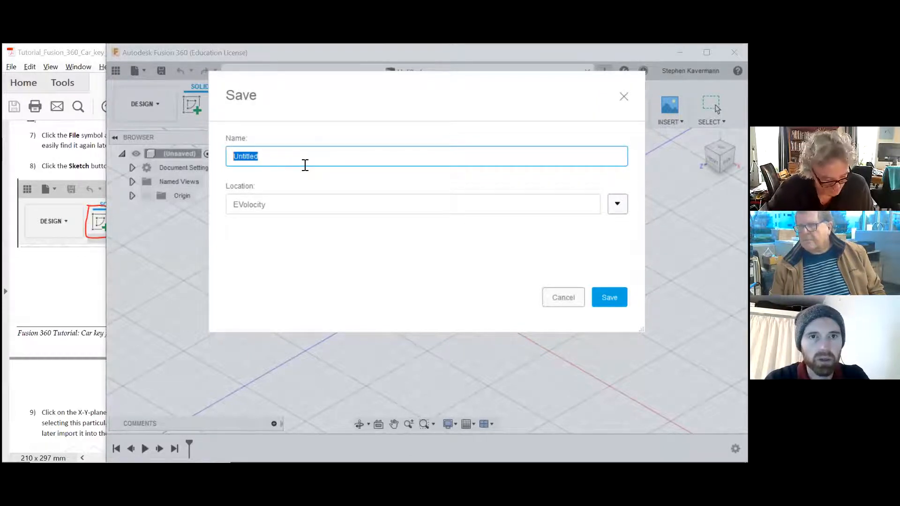
text(C)
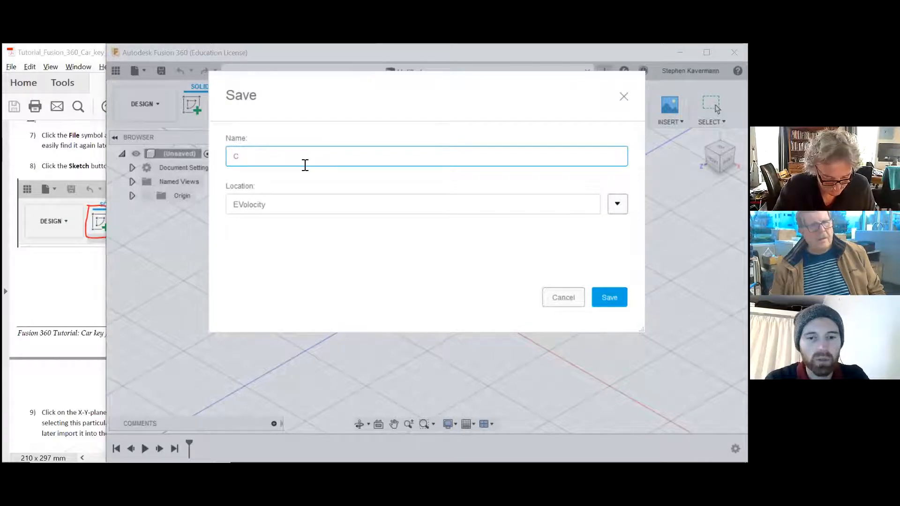
key(BackSpace)
text(Car)
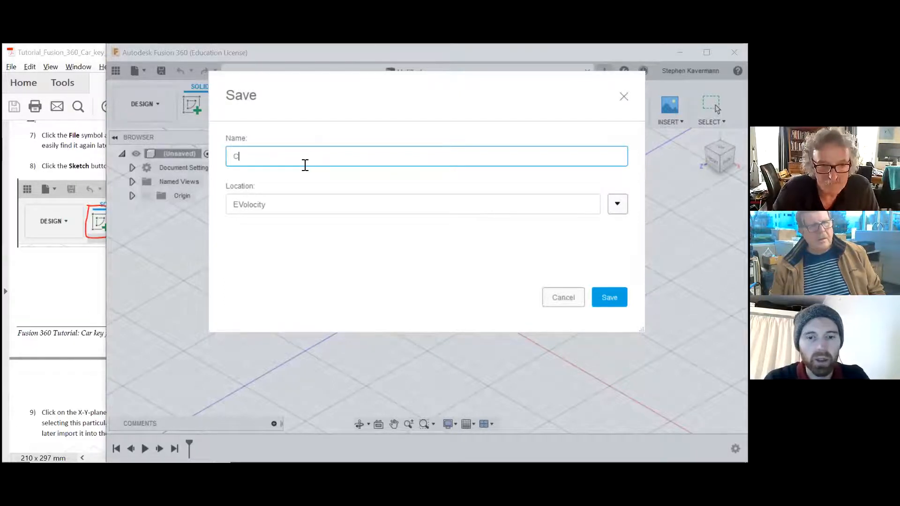
text(_)
text(eky)
key(BackSpace)
key(BackSpace)
key(BackSpace)
text(key_fob_2)
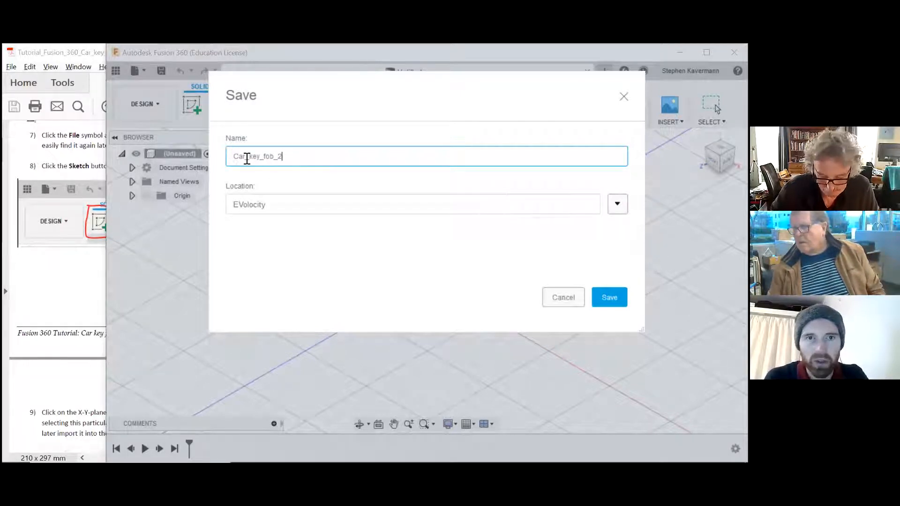
Replace the underscores in the design name with spaces to read "Car key fob 2" and save the design
drag(245, 157, 250, 158)
key(BackSpace)
key(Delete)
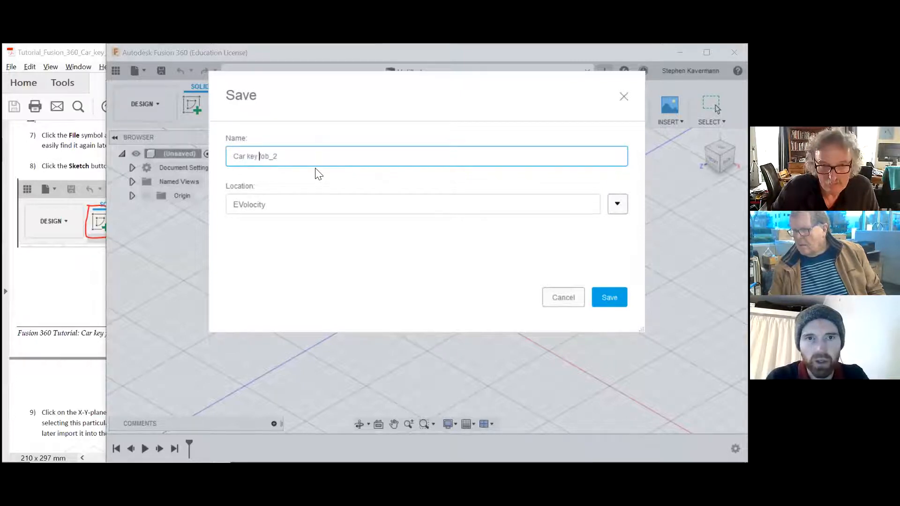
key(BackSpace)
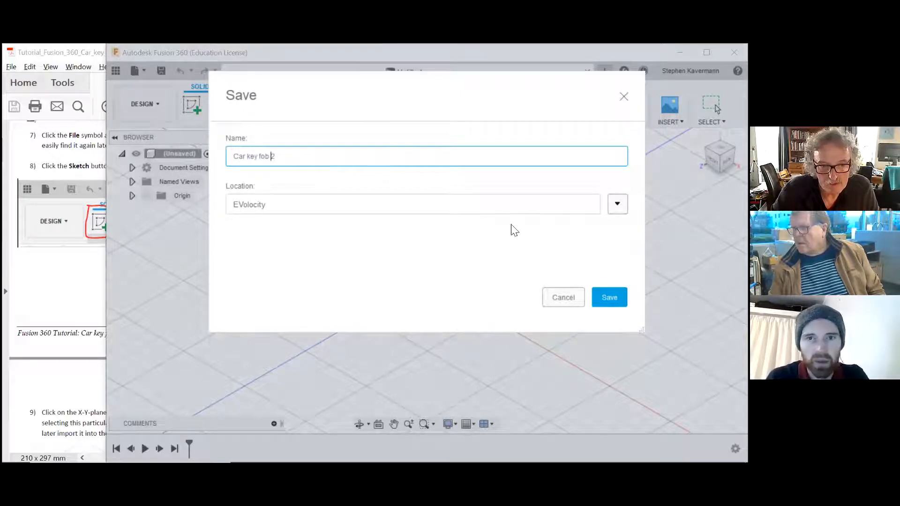
key(Return)
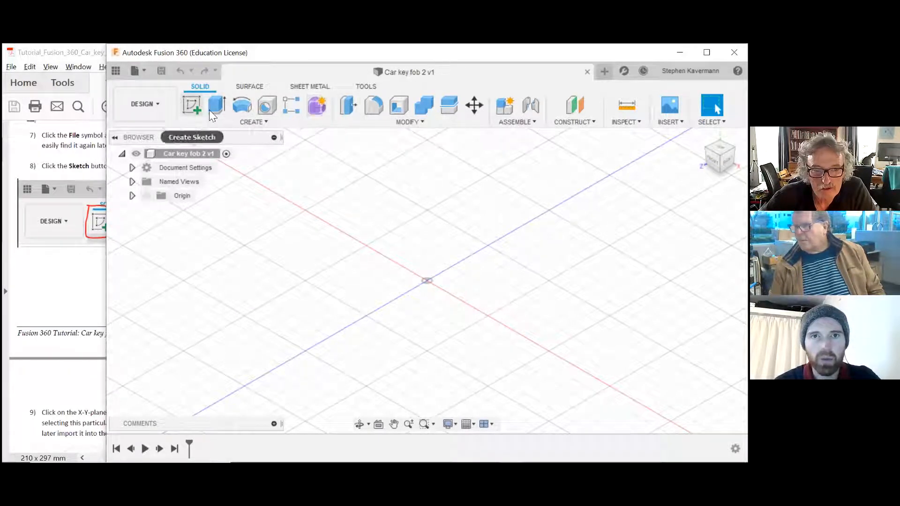
Look through the Create commands for solids and sketches, temporarily widening the Fusion 360 window over the tutorial
click(265, 121)
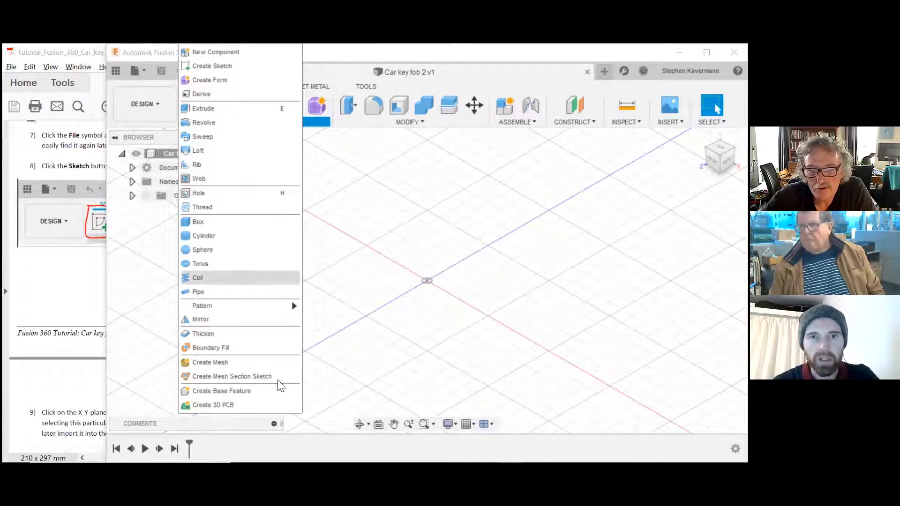
click(339, 225)
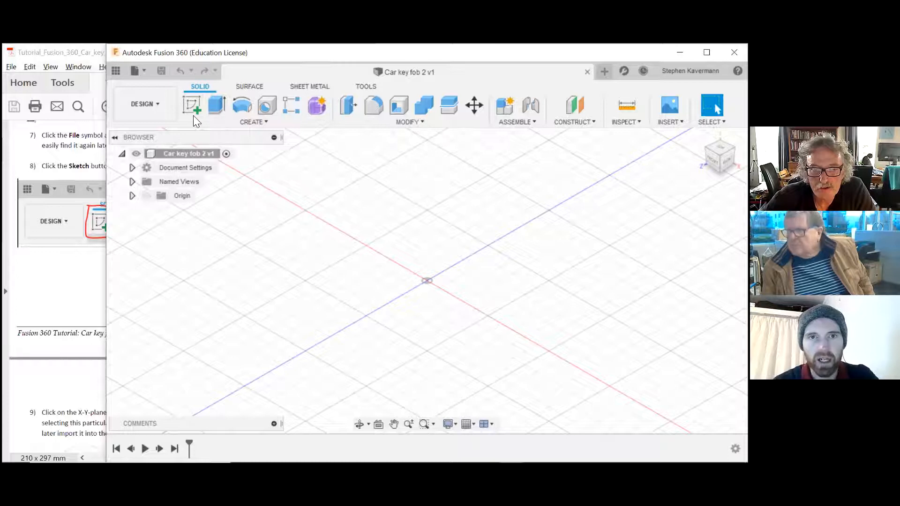
drag(107, 233, 9, 234)
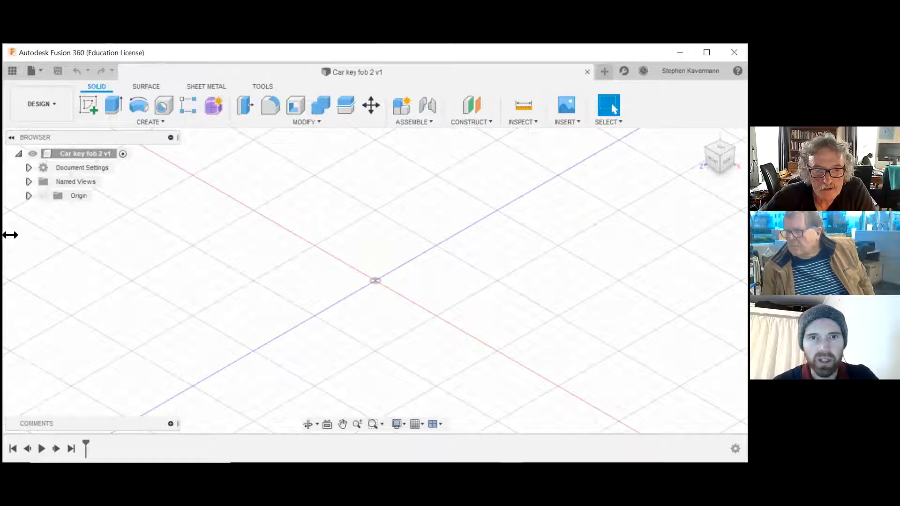
drag(9, 235, 114, 235)
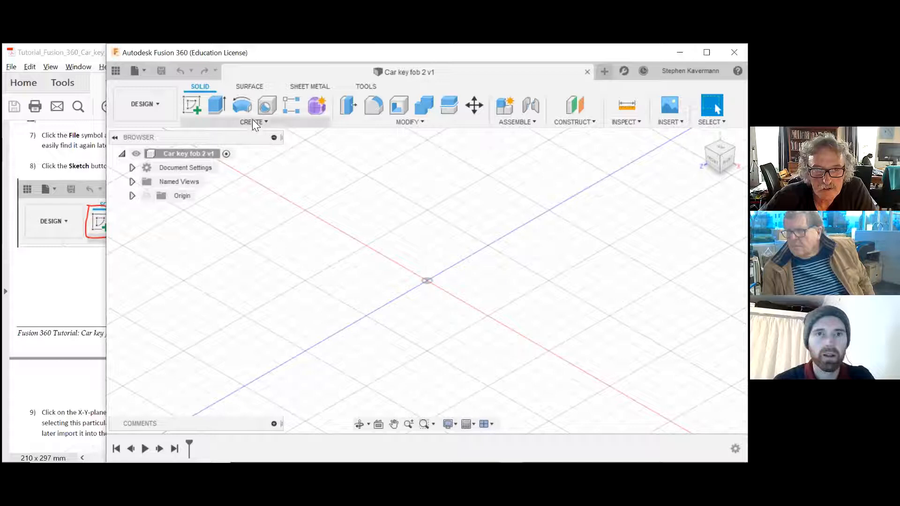
click(257, 123)
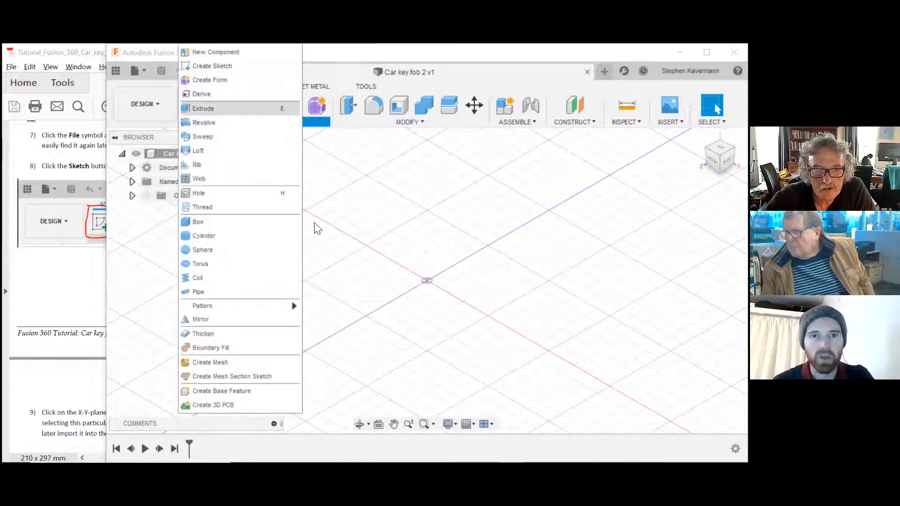
click(356, 224)
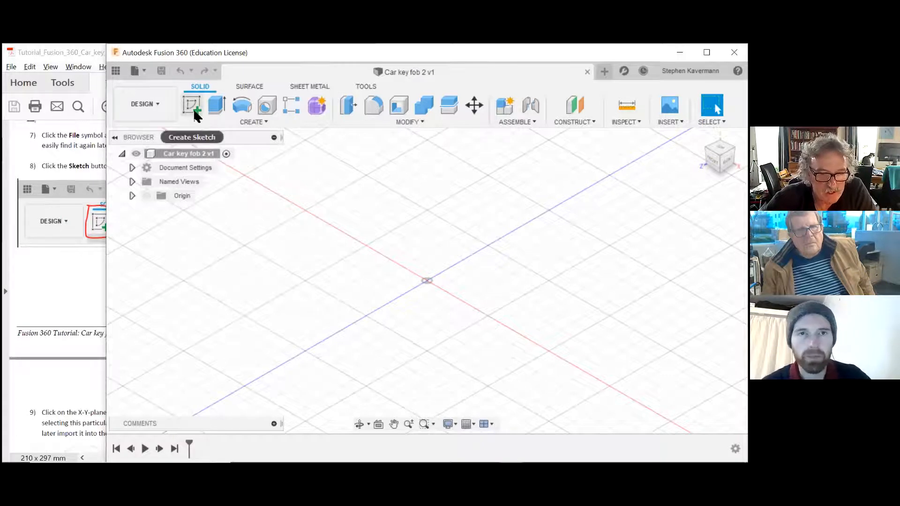
mouse_move(192, 97)
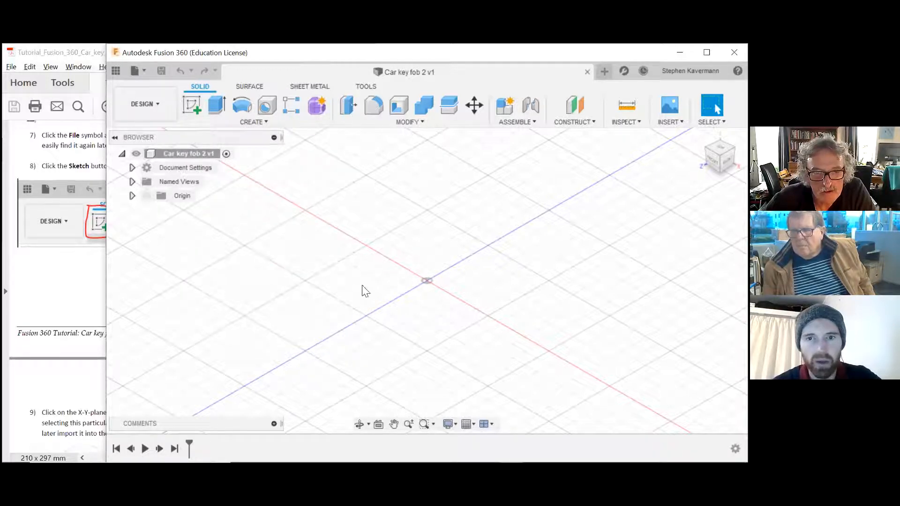
Expand the Origin folder and examine the origin point, the X, Y and Z axes, and the XY, XZ and YZ planes
scroll(355, 277, down, 3)
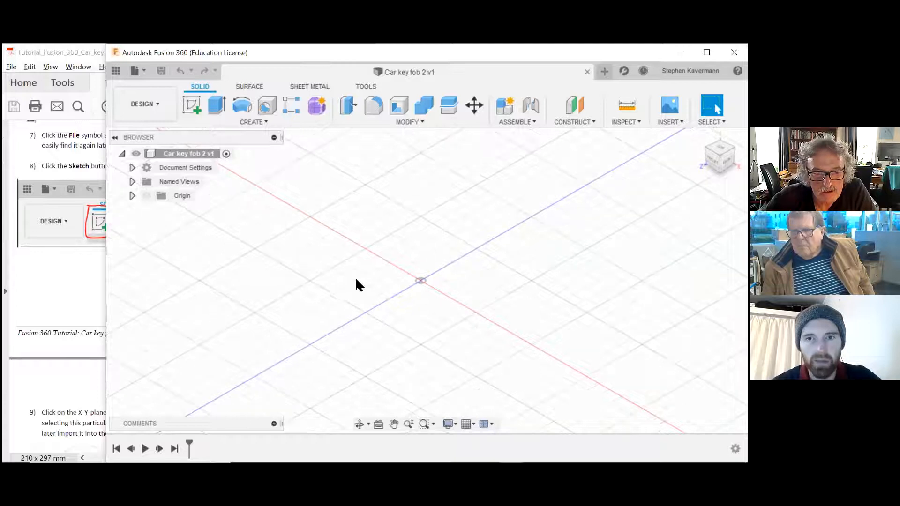
scroll(339, 258, up, 4)
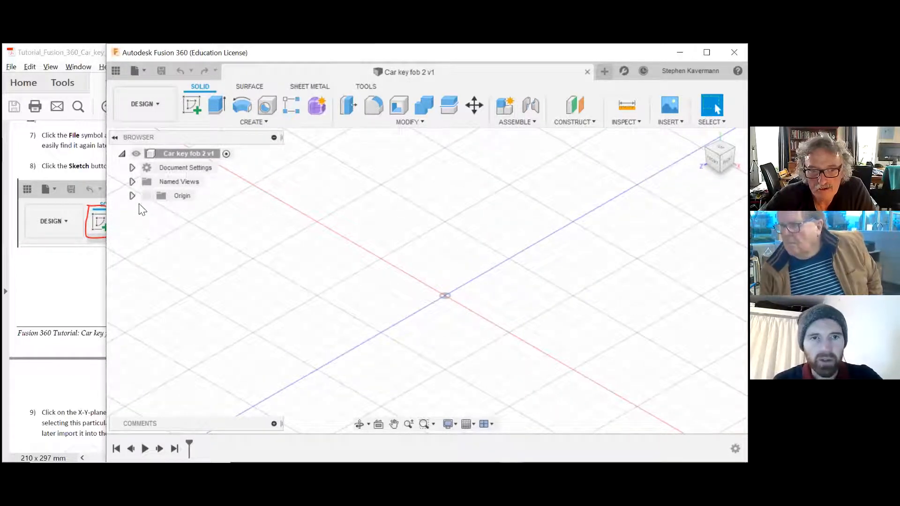
click(172, 196)
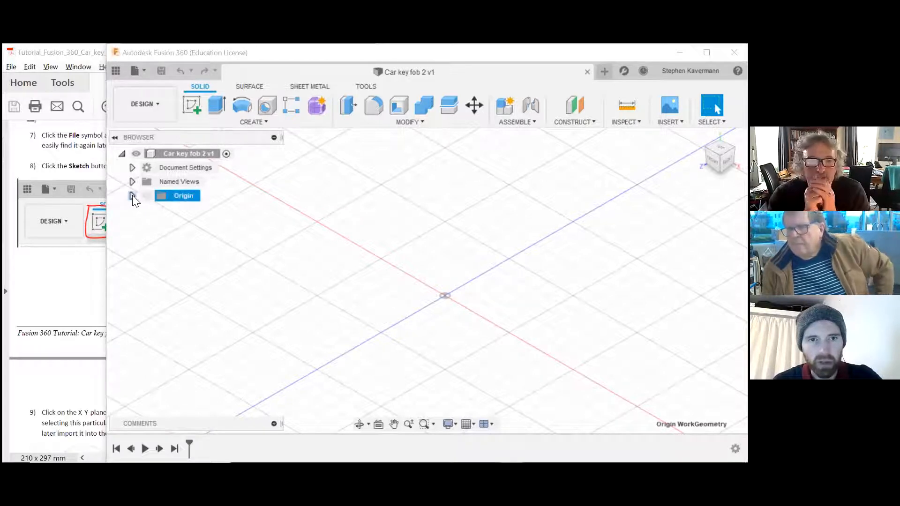
click(133, 196)
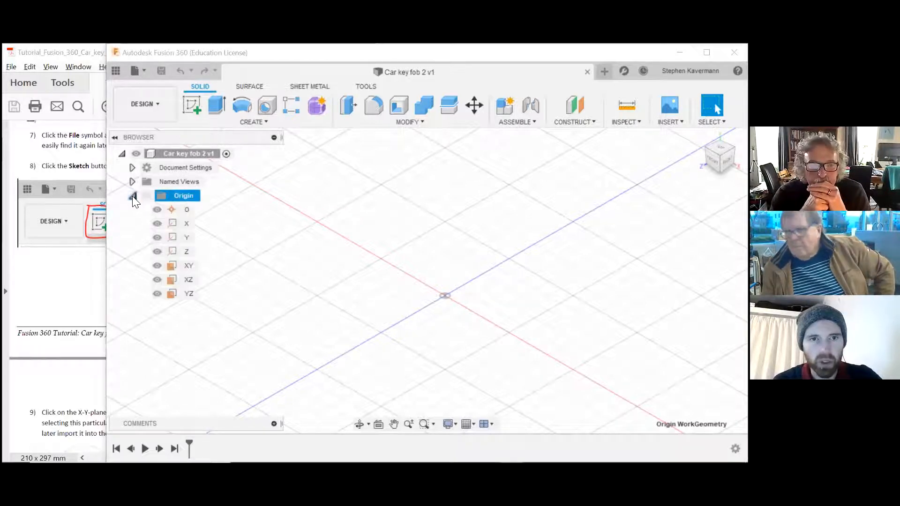
click(183, 212)
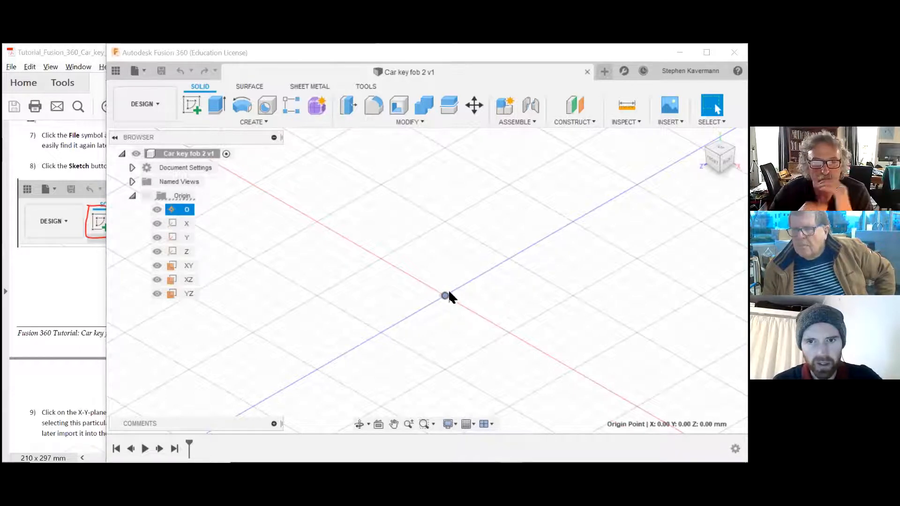
click(185, 225)
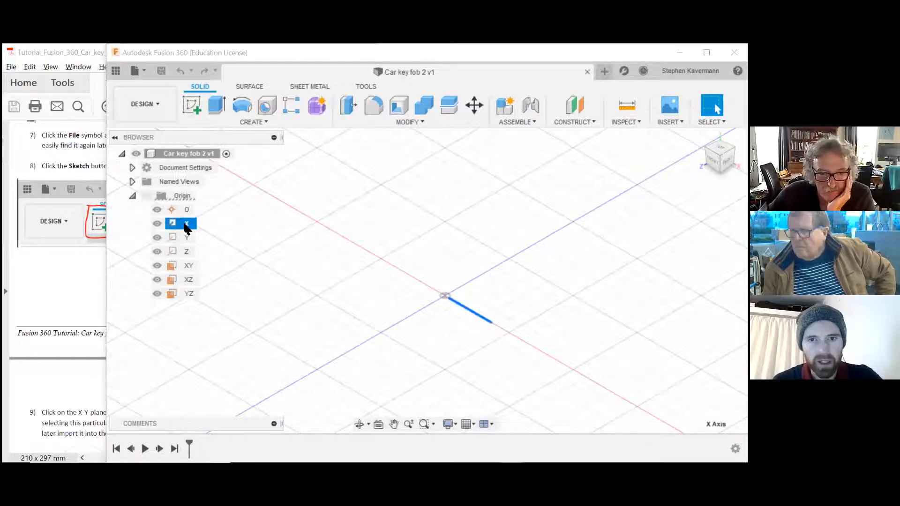
click(186, 238)
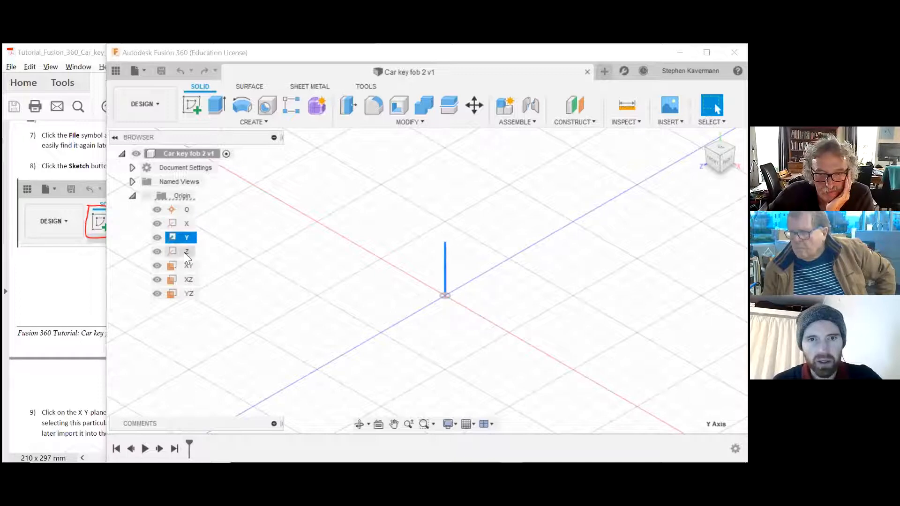
click(184, 253)
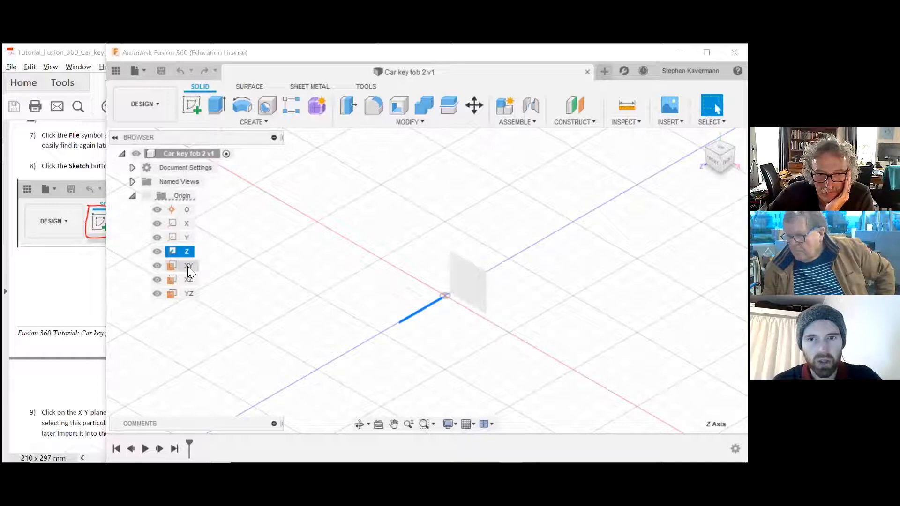
click(188, 266)
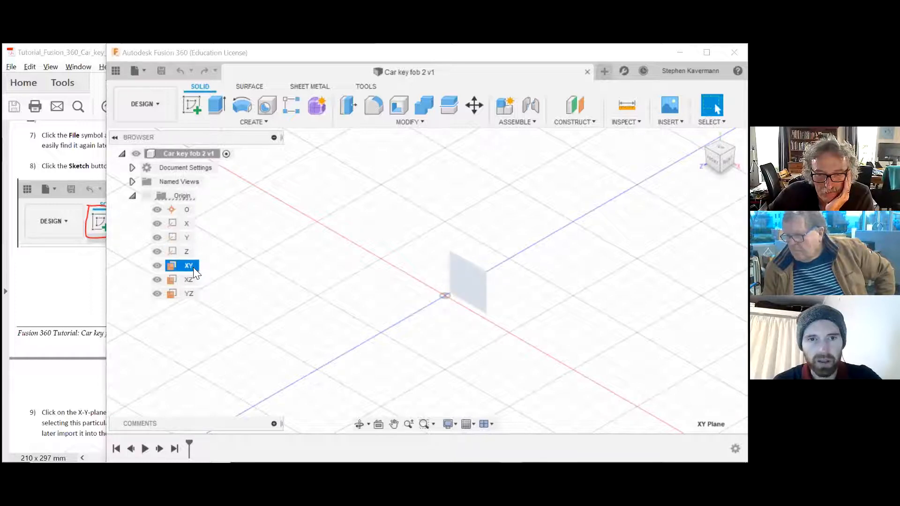
click(190, 279)
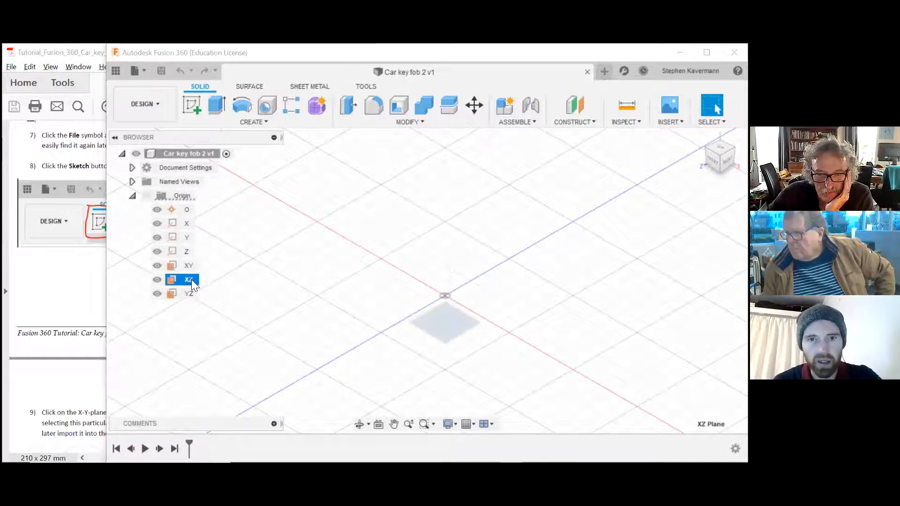
click(189, 294)
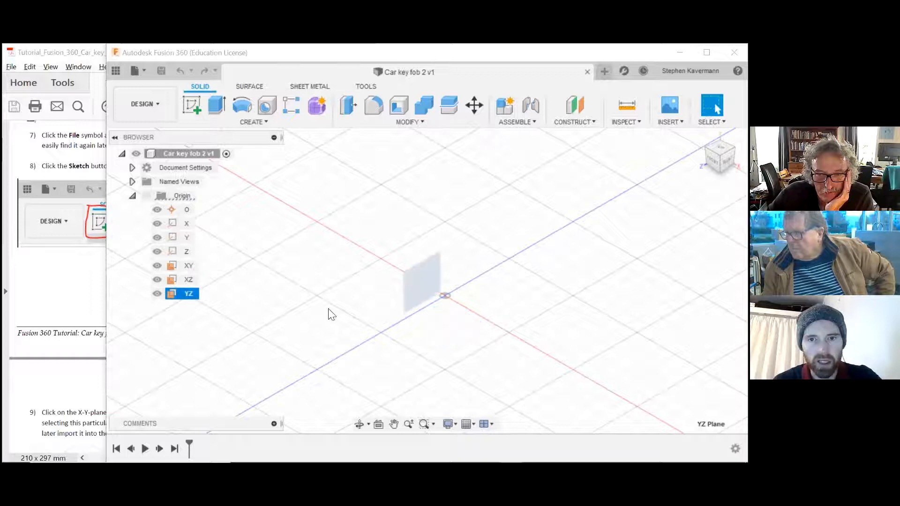
click(255, 301)
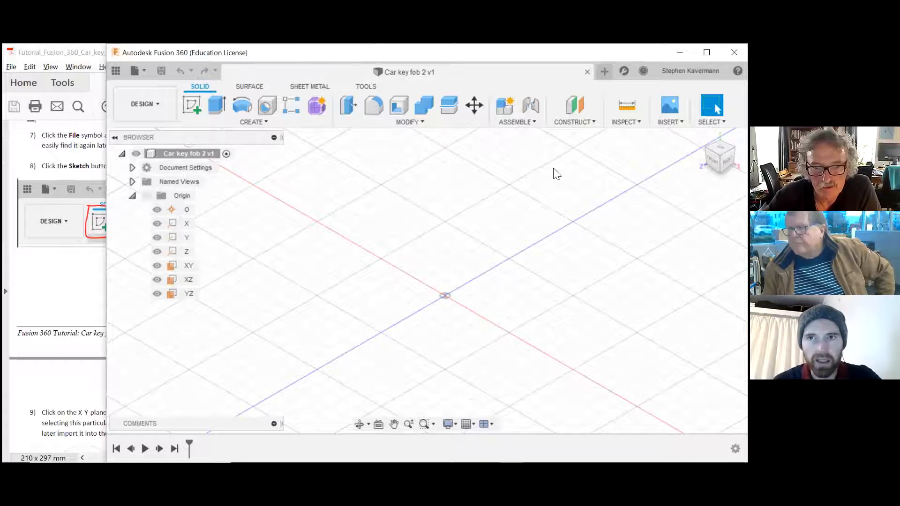
Review the construction plane, axis and point commands, and highlight the XZ origin plane to see its orientation
click(574, 122)
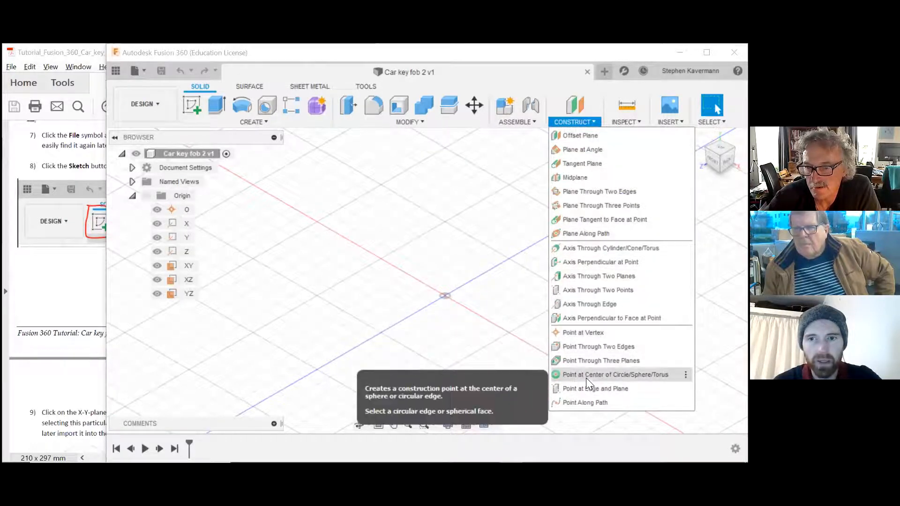
click(509, 249)
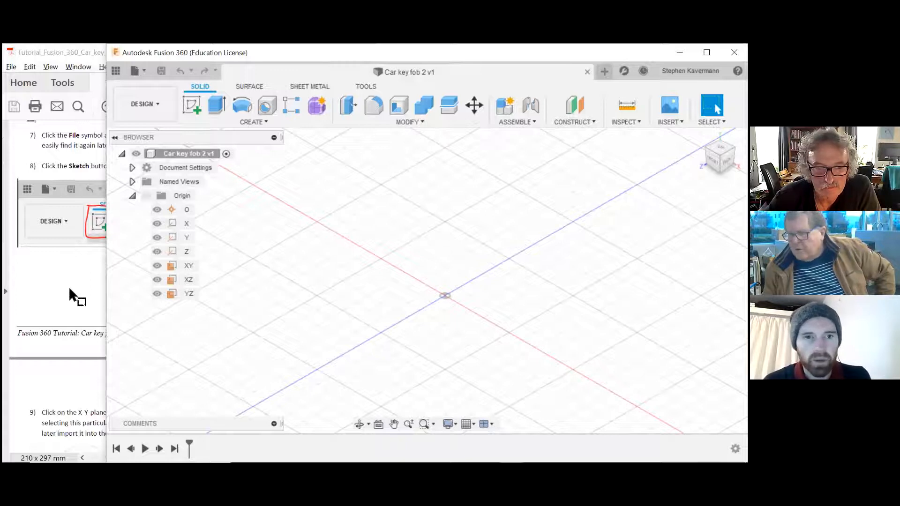
scroll(338, 241, down, 1)
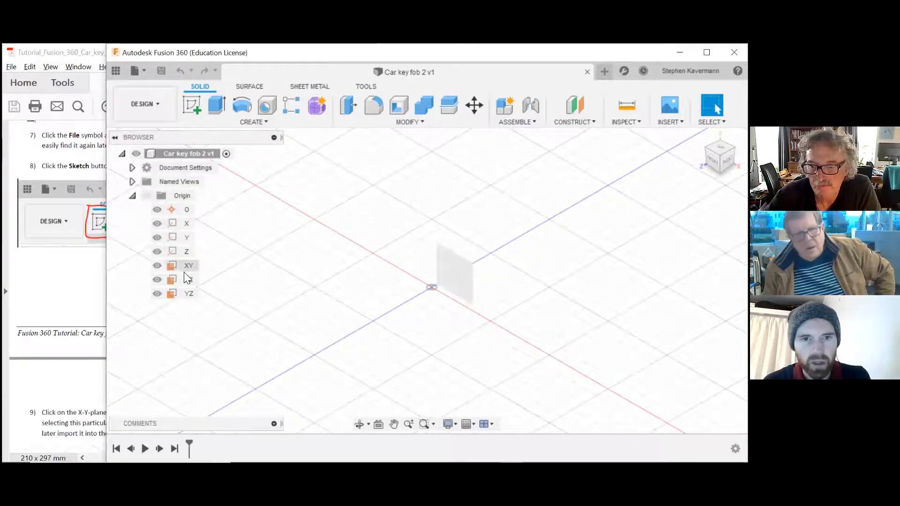
click(191, 280)
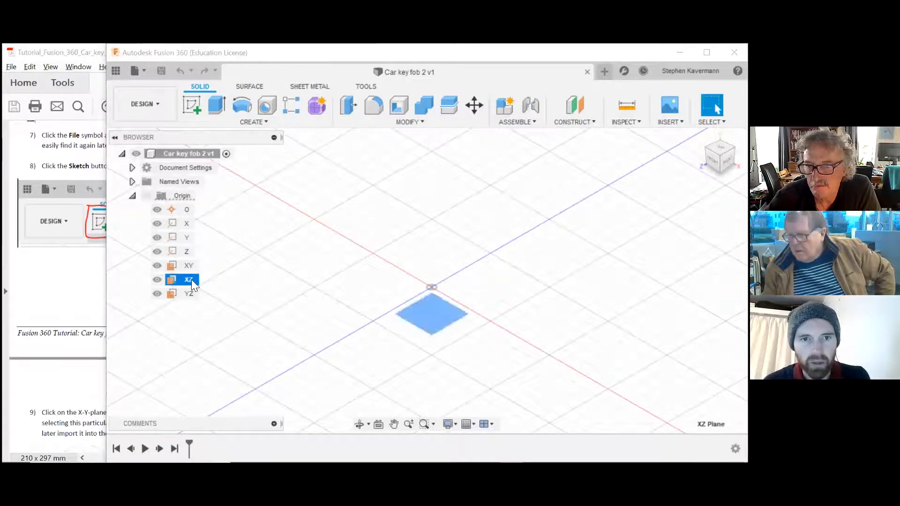
scroll(340, 259, down, 1)
scroll(338, 254, up, 1)
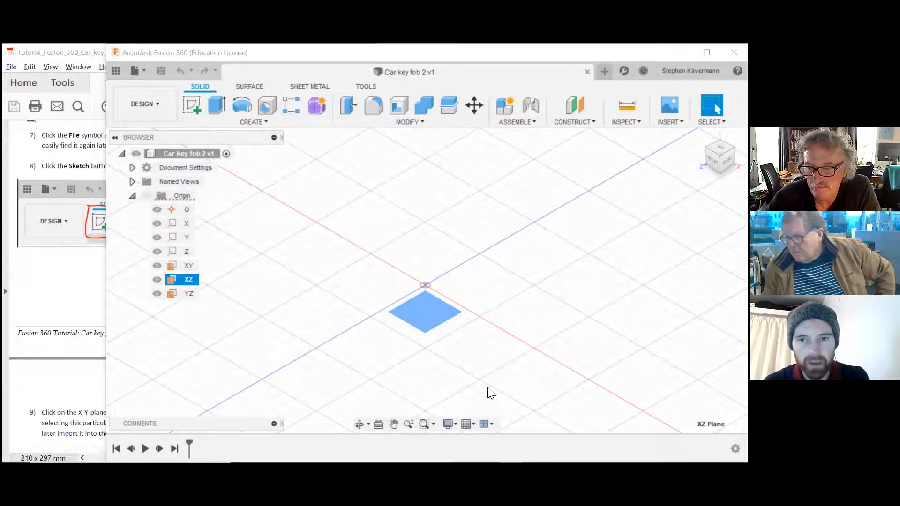
Review the grid settings, accept them as they are, and look through the display and visual style options
click(468, 424)
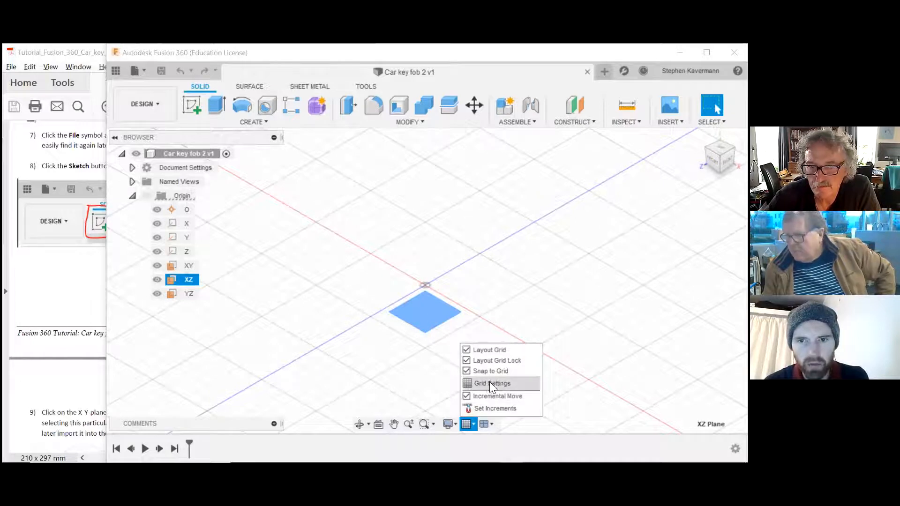
click(486, 382)
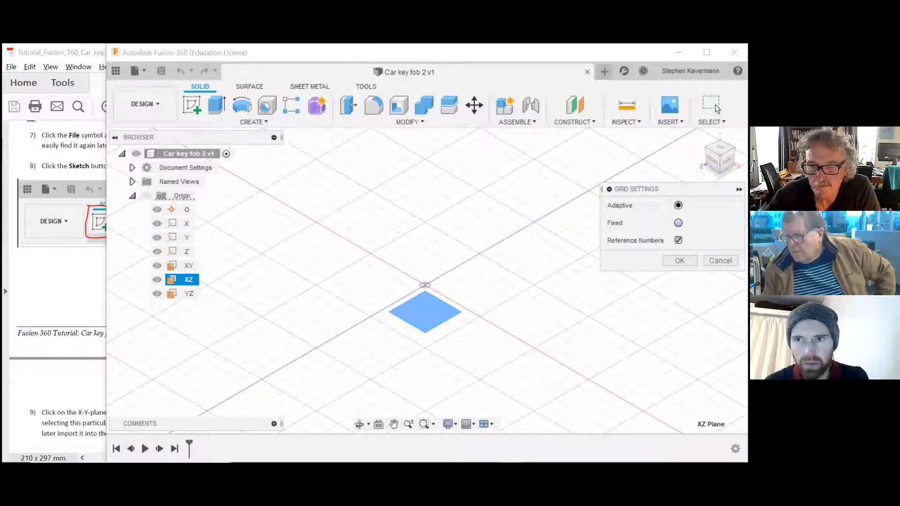
click(680, 260)
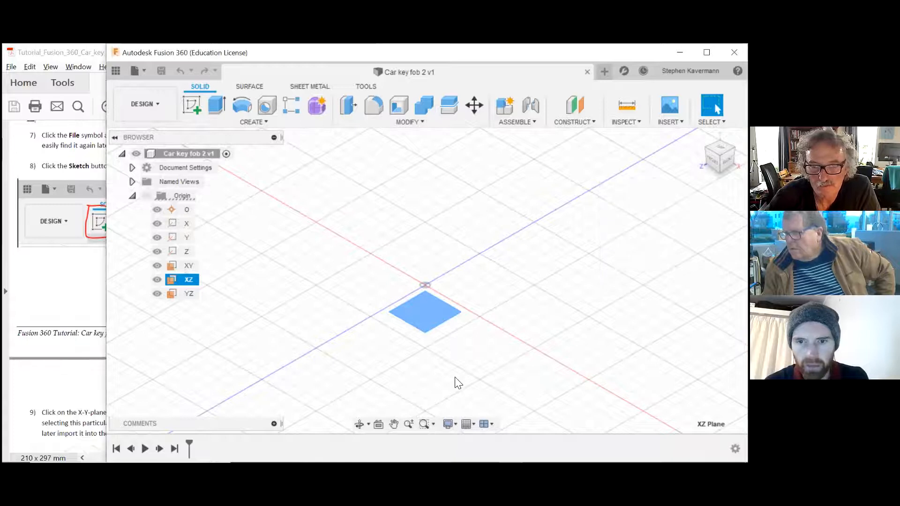
click(449, 424)
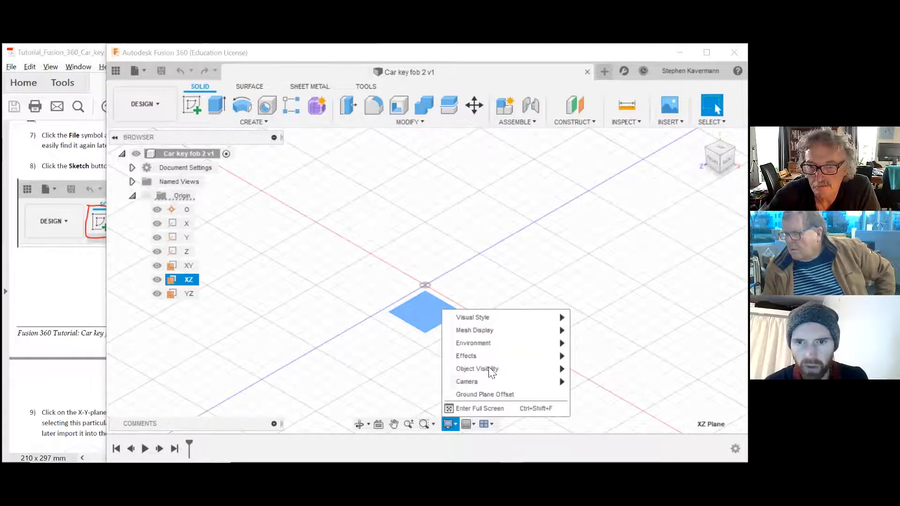
mouse_move(503, 316)
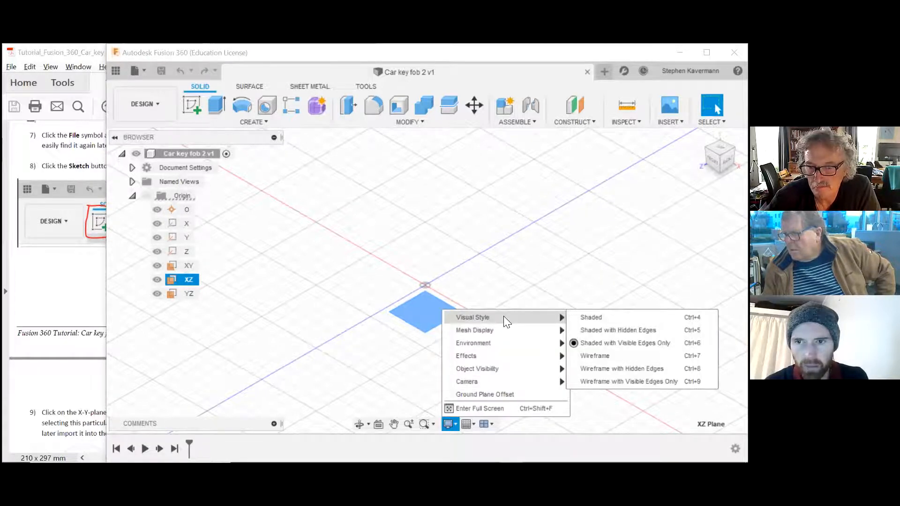
click(396, 385)
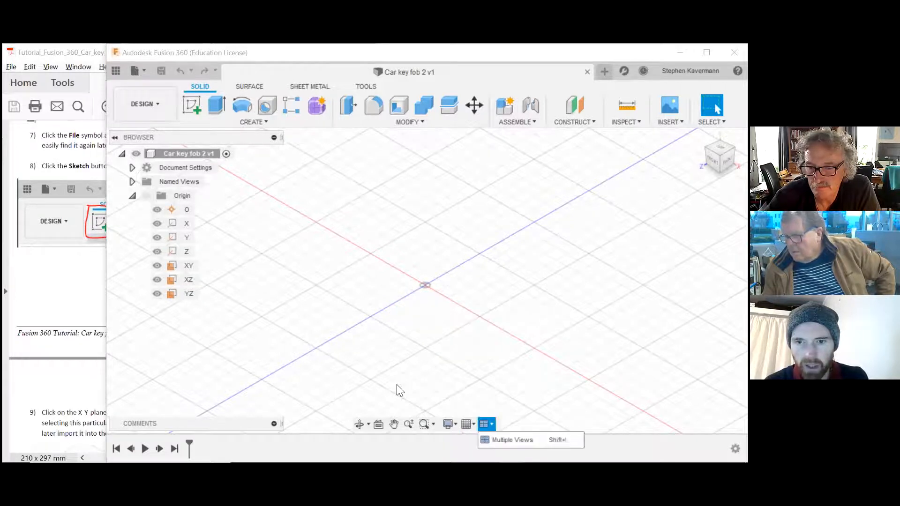
Try switching the layout grid off and on again, and toggle the XY origin plane's visibility
click(468, 424)
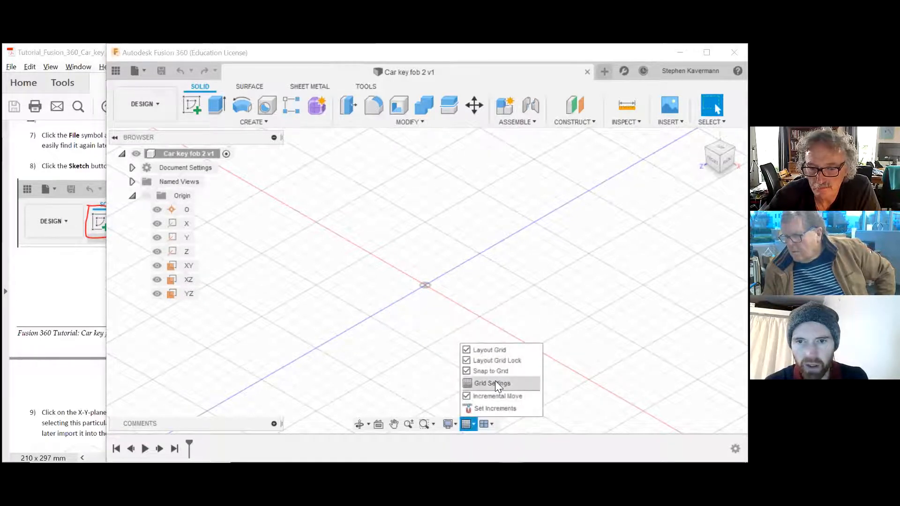
click(467, 349)
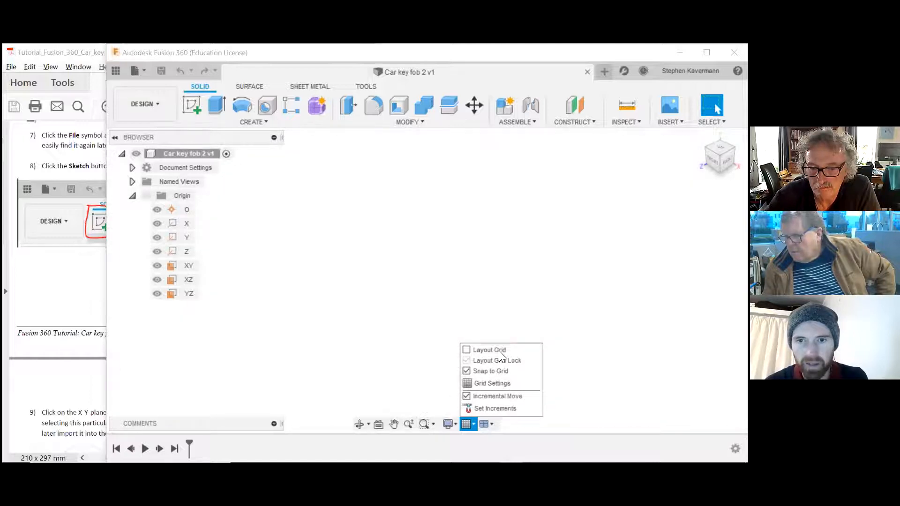
click(467, 350)
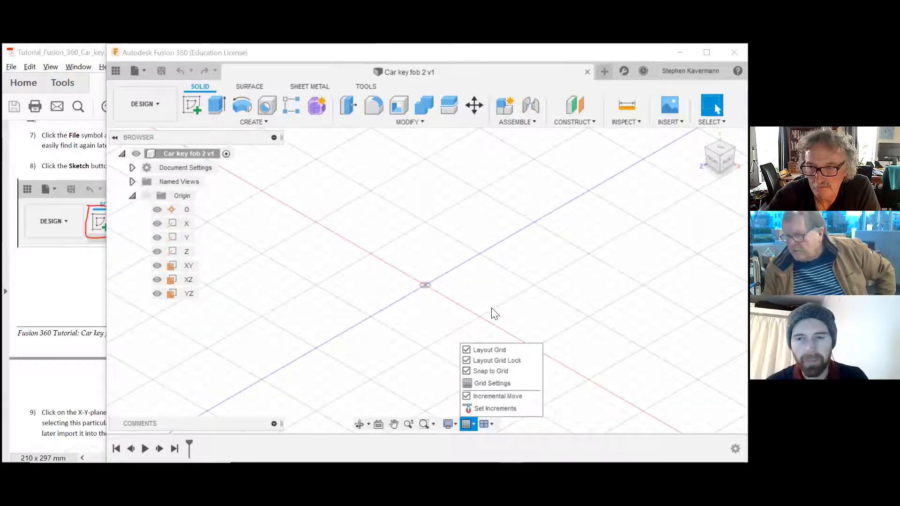
click(473, 348)
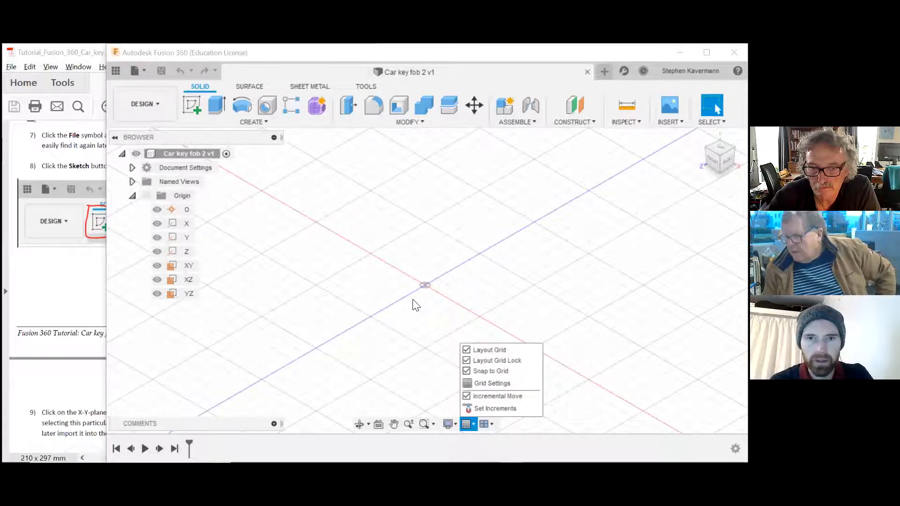
click(156, 265)
click(156, 266)
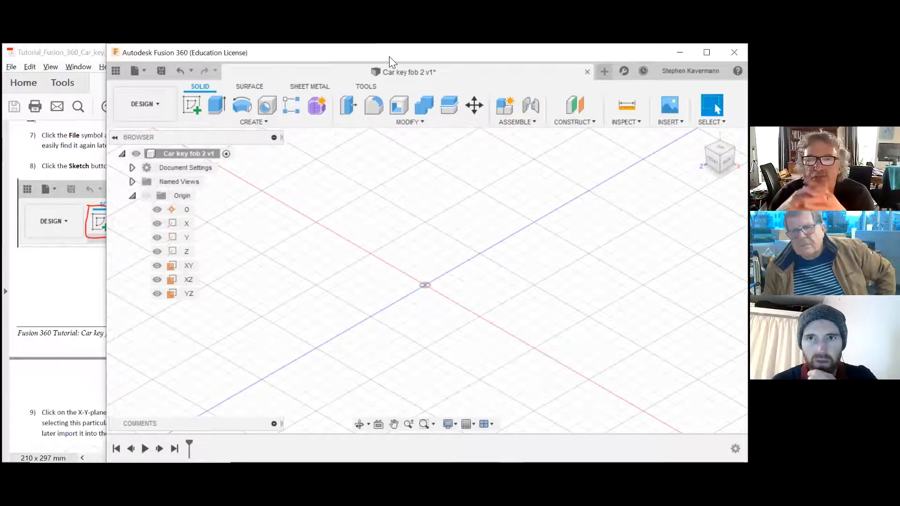
Move the Fusion 360 window aside so the tutorial PDF can be read next to it
drag(389, 57, 632, 56)
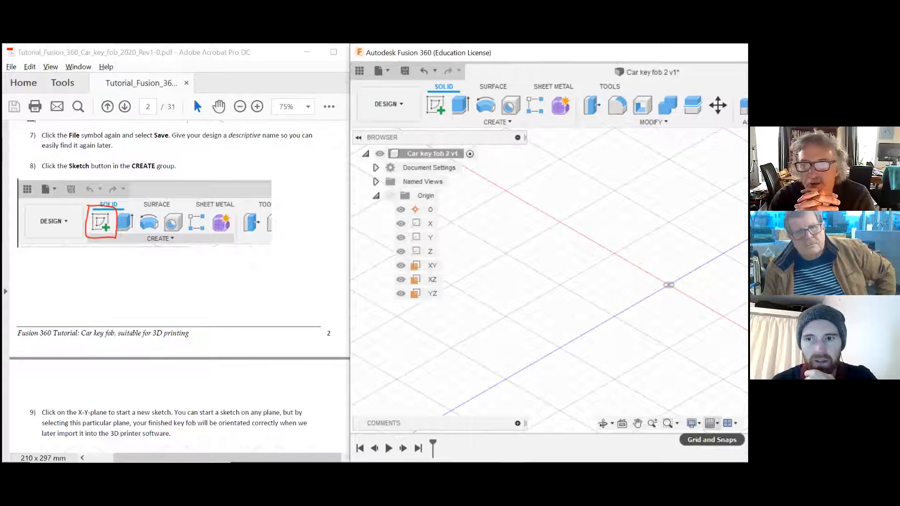
click(711, 424)
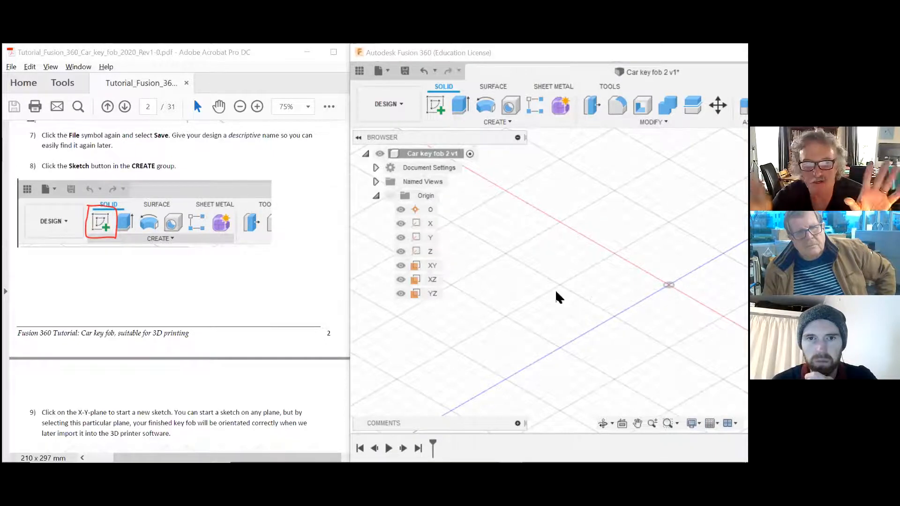
click(523, 56)
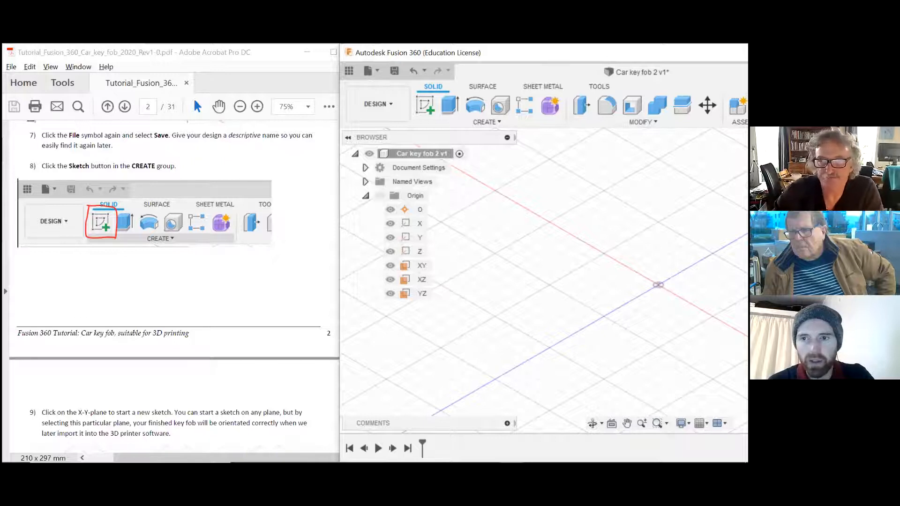
Hide the layout grid and make the Origin folder's planes and axes visible in the canvas
click(700, 424)
click(671, 350)
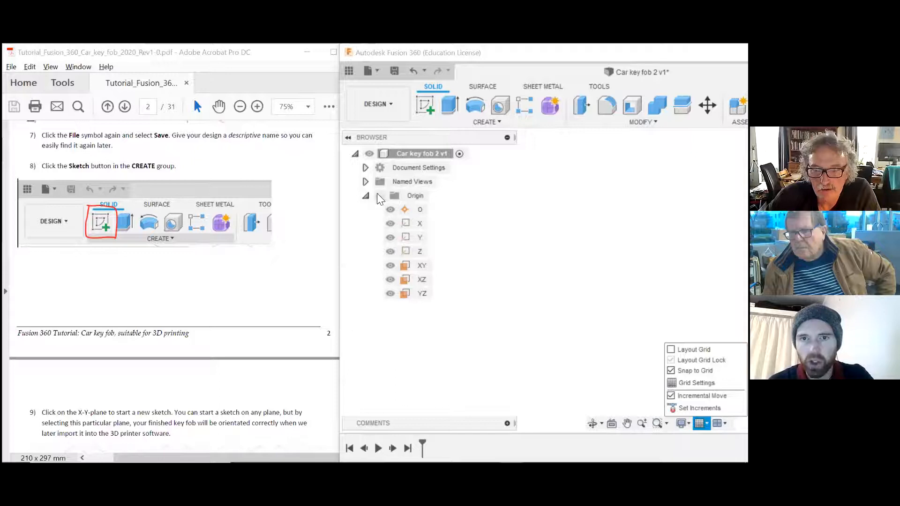
click(379, 195)
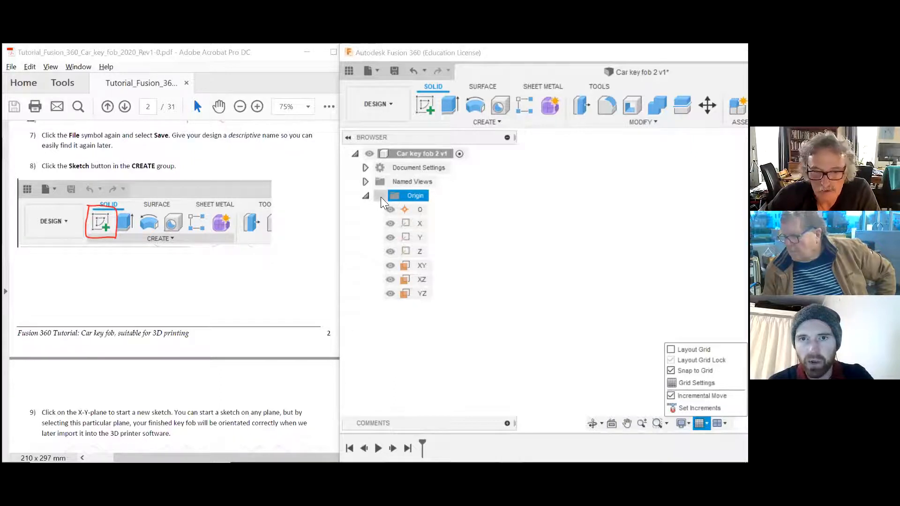
click(381, 196)
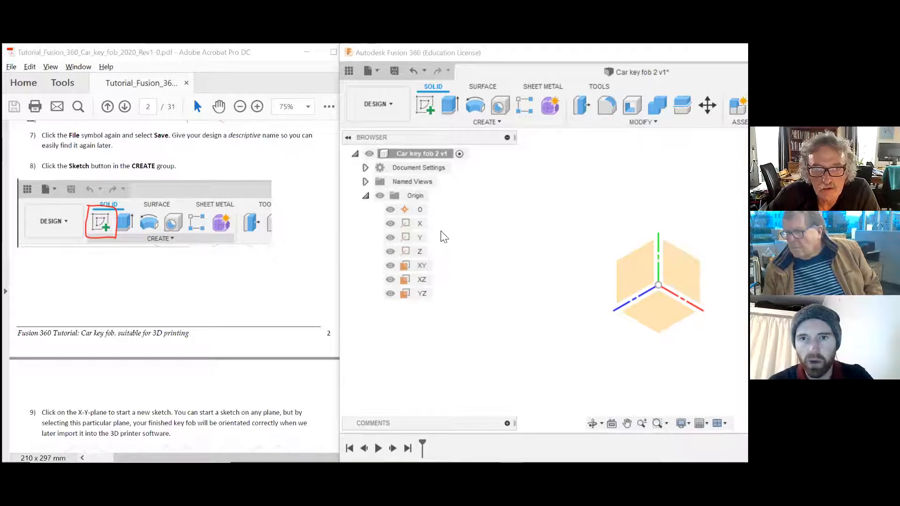
Examine the origin point, the X axis and the XY plane by highlighting each one in the canvas
click(391, 209)
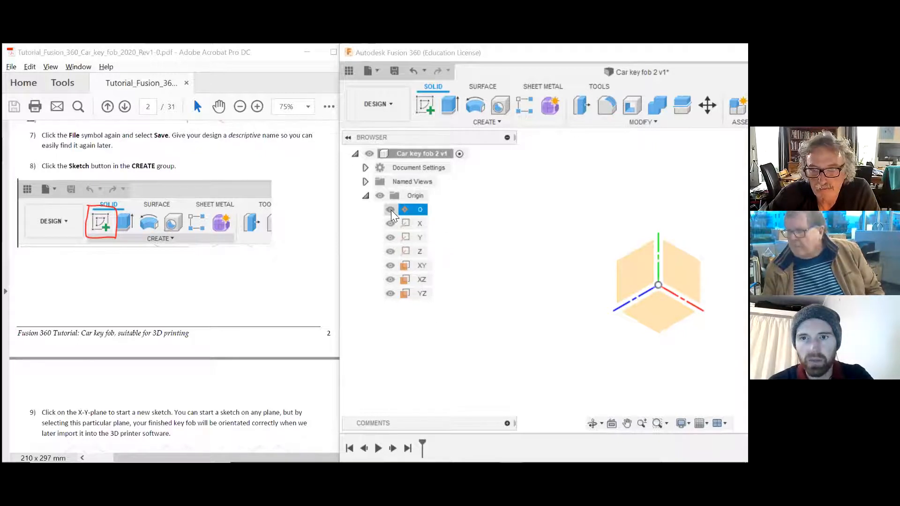
click(391, 223)
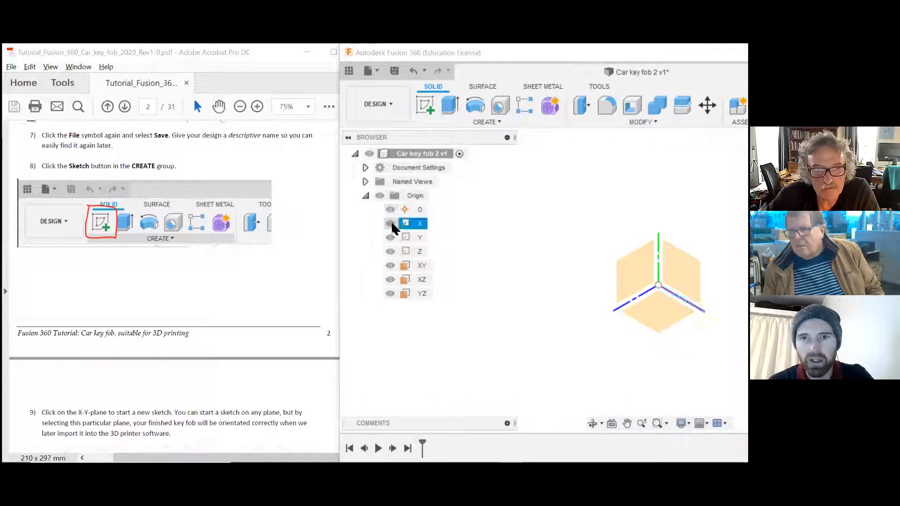
click(393, 266)
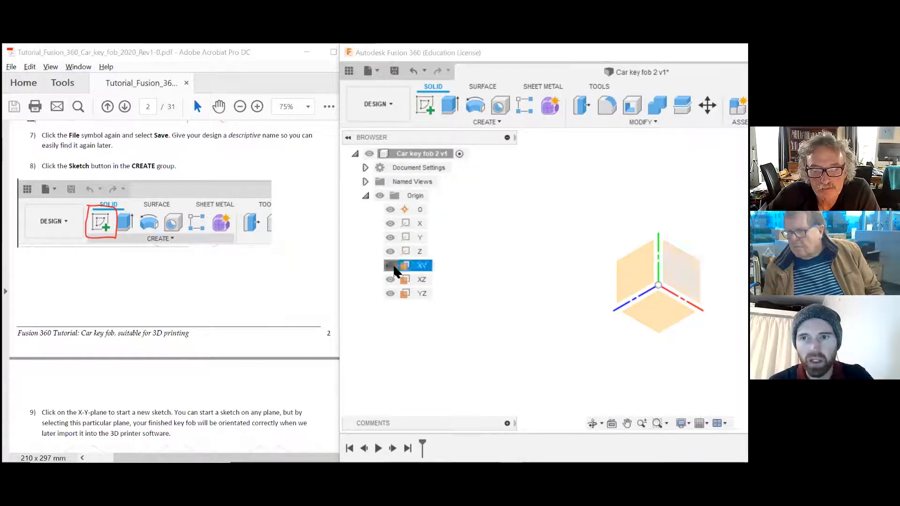
click(491, 253)
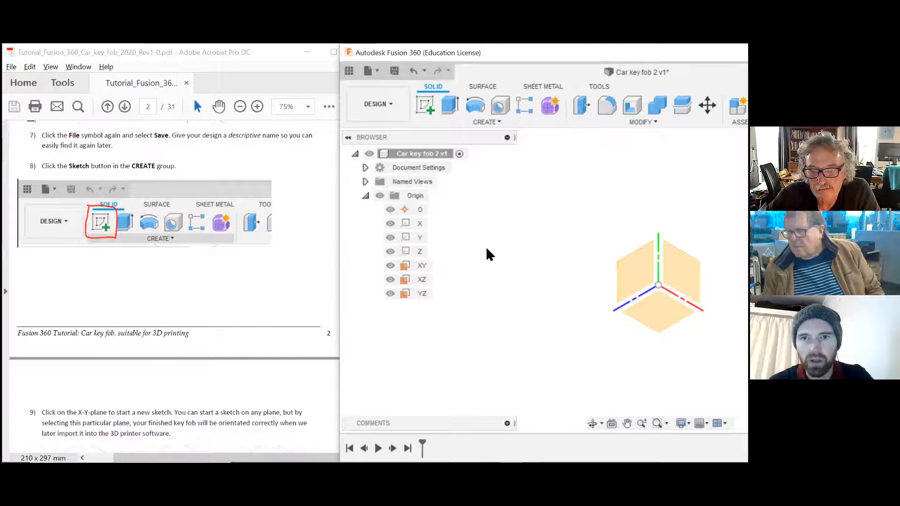
middle_drag(486, 253, 462, 255)
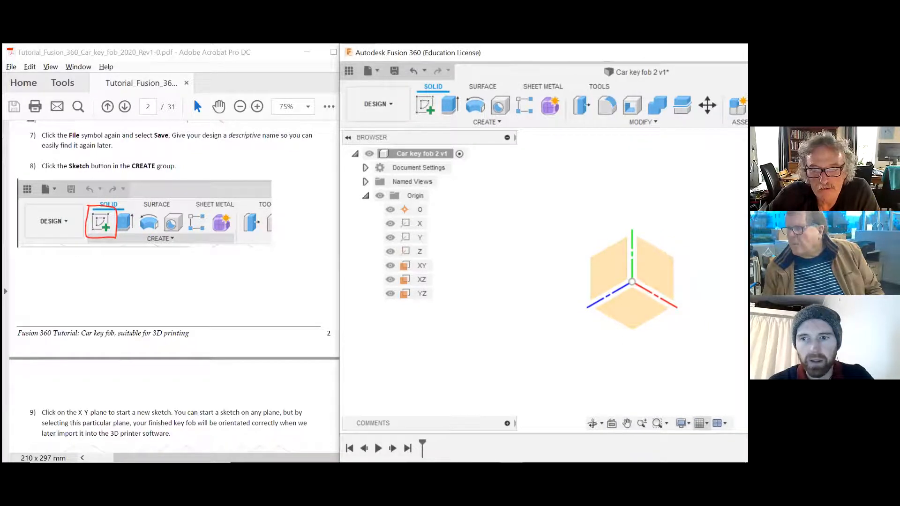
Show the layout grid again and bring the origin planes to the middle of the canvas
click(701, 423)
click(672, 350)
middle_drag(510, 272, 429, 277)
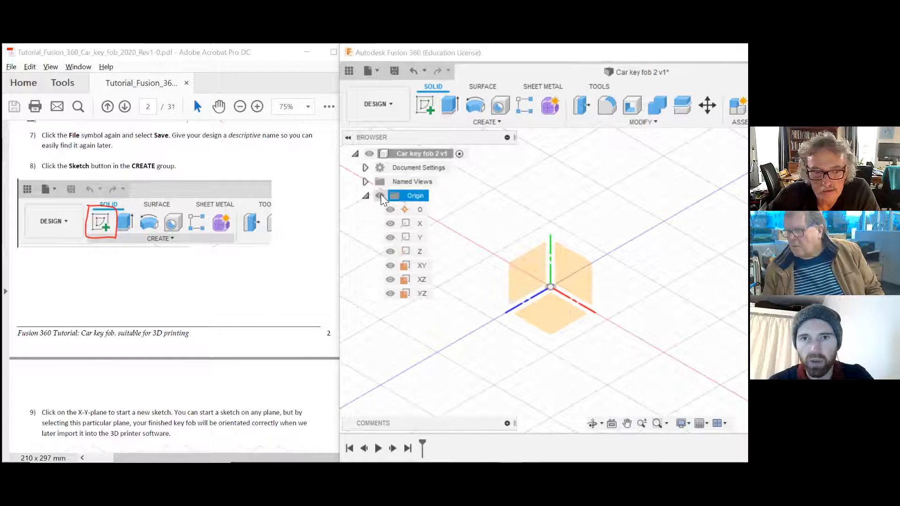
click(455, 213)
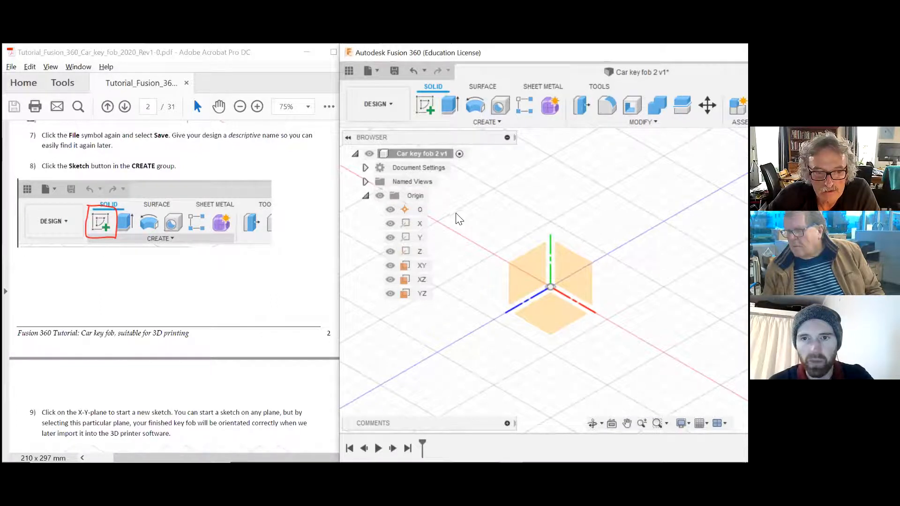
Read step 9 of the tutorial PDF about starting a new sketch on the X-Y plane
click(183, 274)
scroll(182, 272, down, 1)
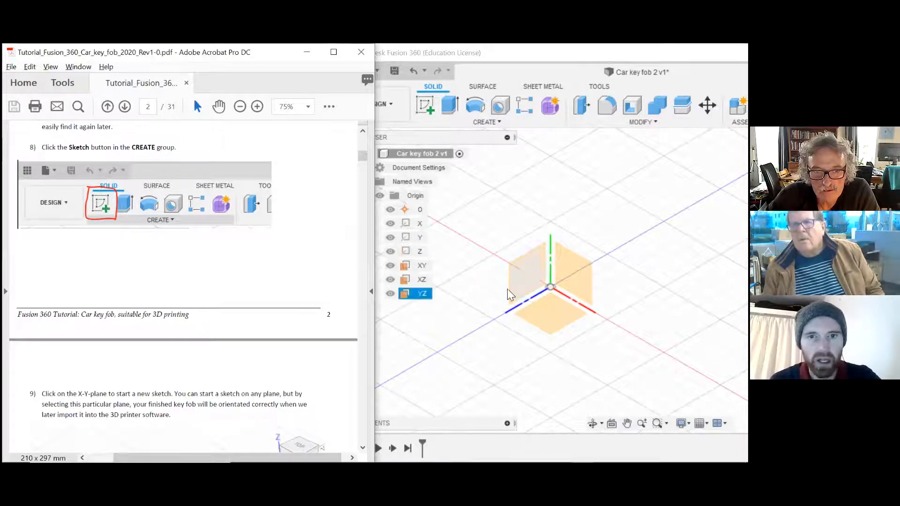
click(471, 275)
scroll(134, 375, down, 5)
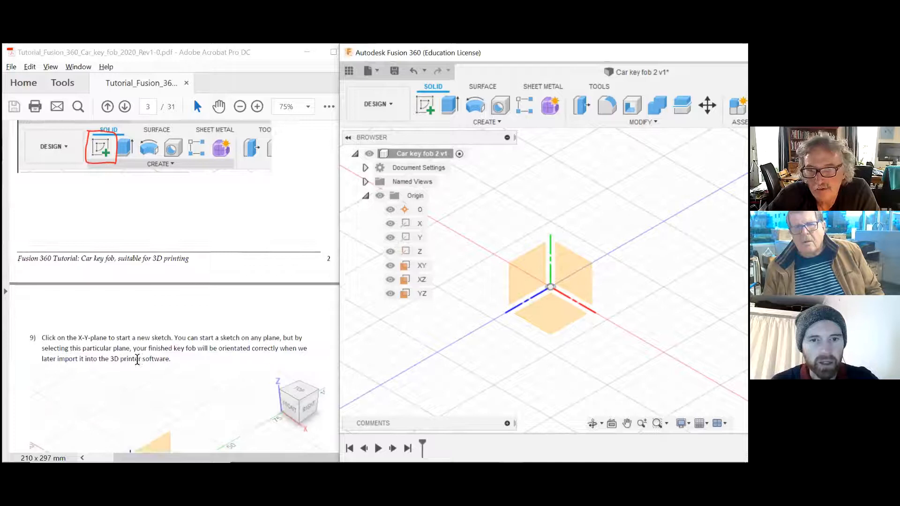
scroll(146, 342, down, 1)
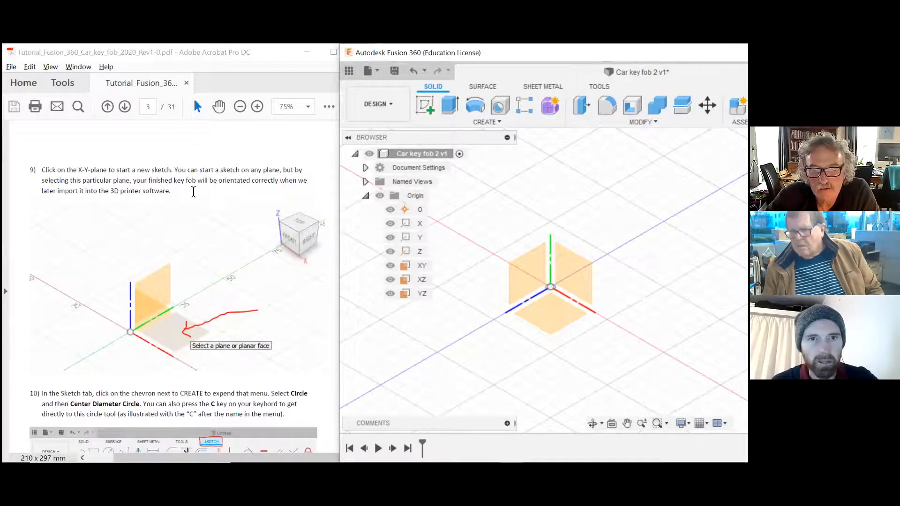
click(194, 191)
click(484, 215)
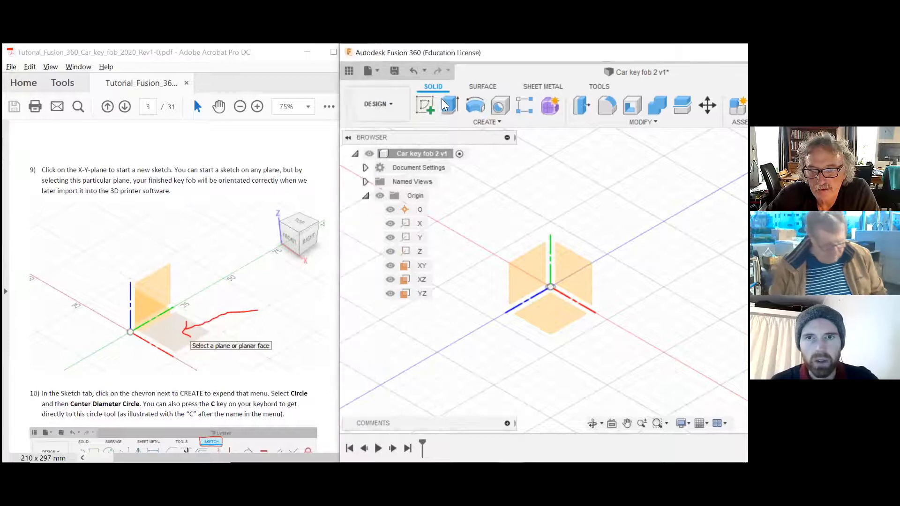
Create a new sketch on the XY origin plane
click(424, 104)
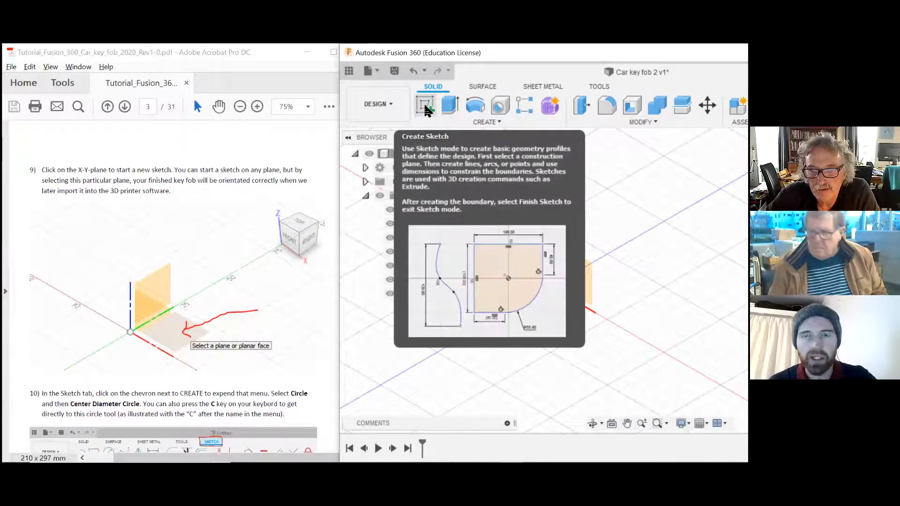
click(425, 108)
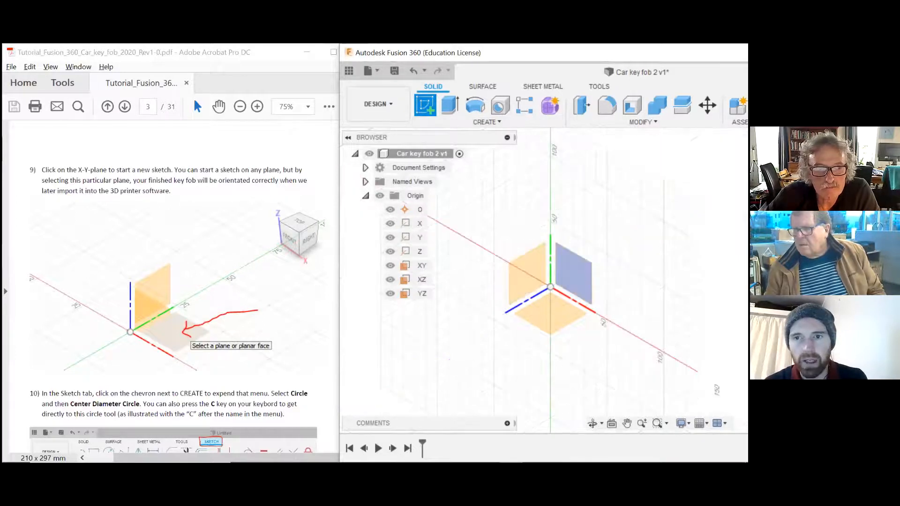
click(587, 286)
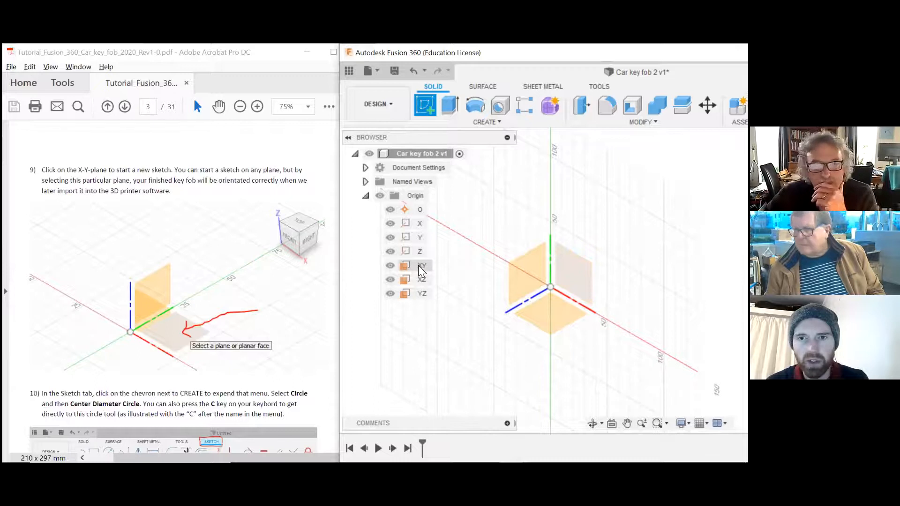
click(583, 282)
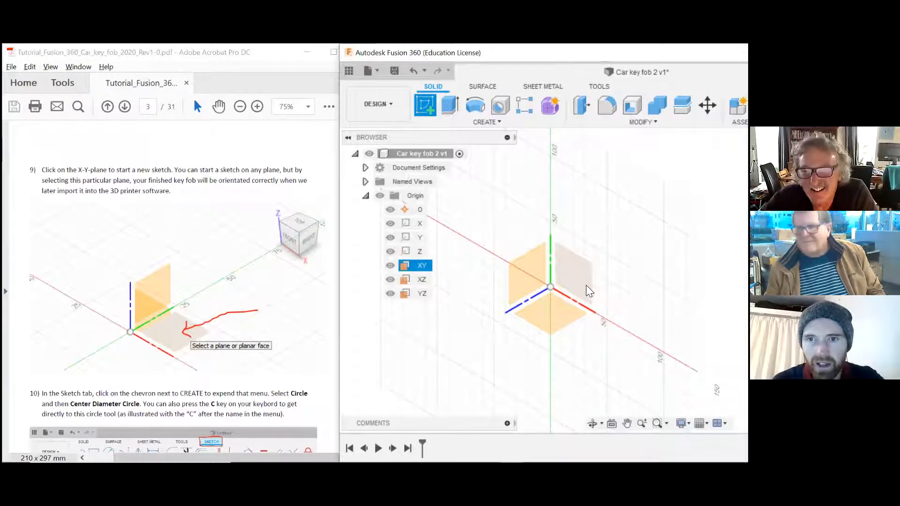
click(430, 108)
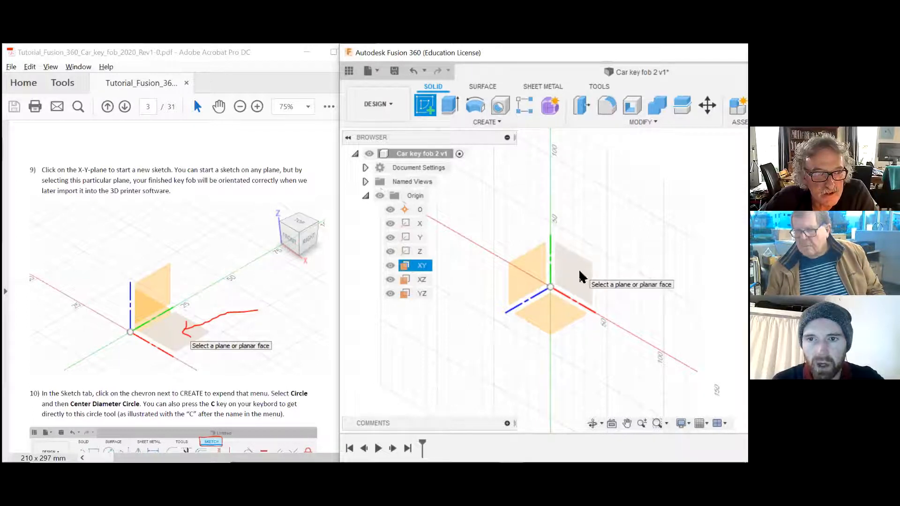
click(418, 266)
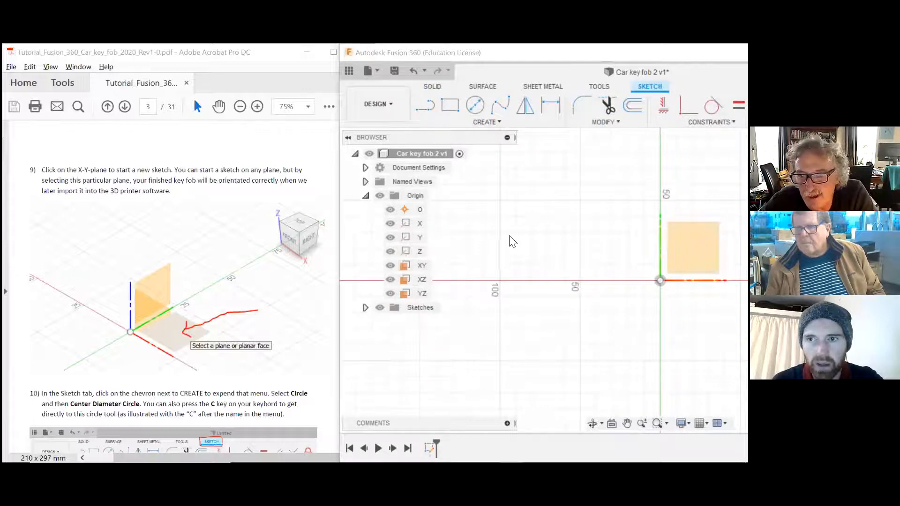
scroll(480, 243, down, 3)
scroll(691, 239, up, 3)
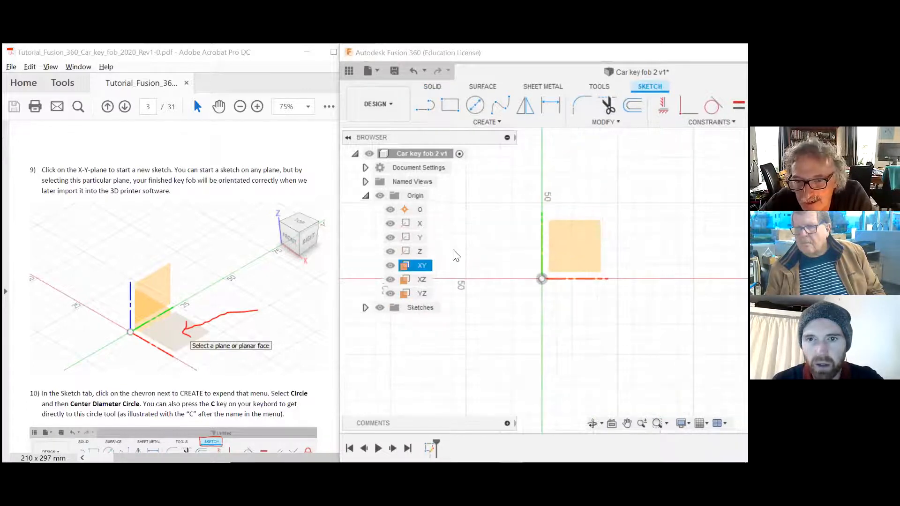
Highlight the XY origin plane in the sketch and bring step 10 of the tutorial PDF into view
click(417, 266)
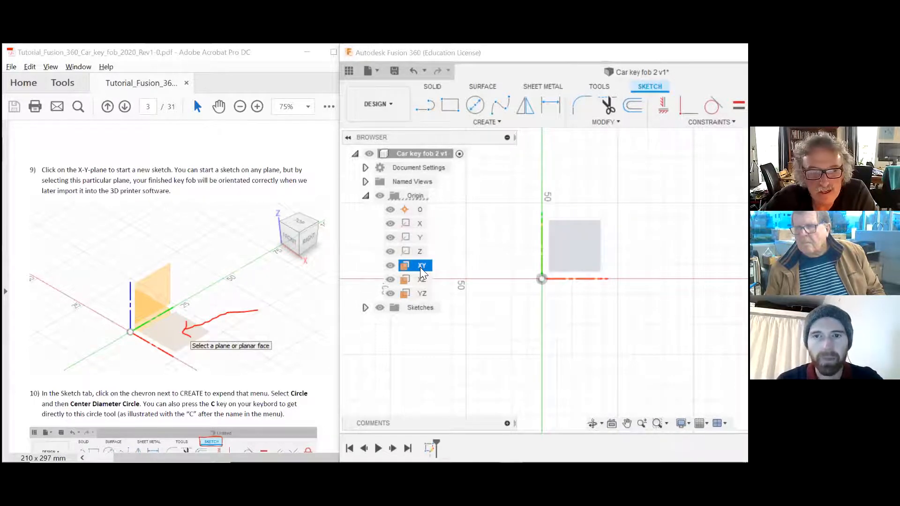
scroll(595, 271, down, 1)
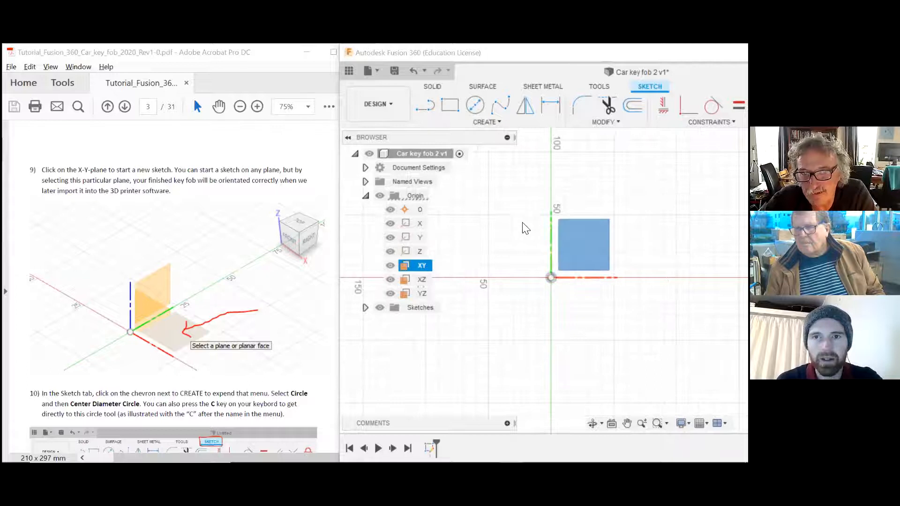
click(290, 183)
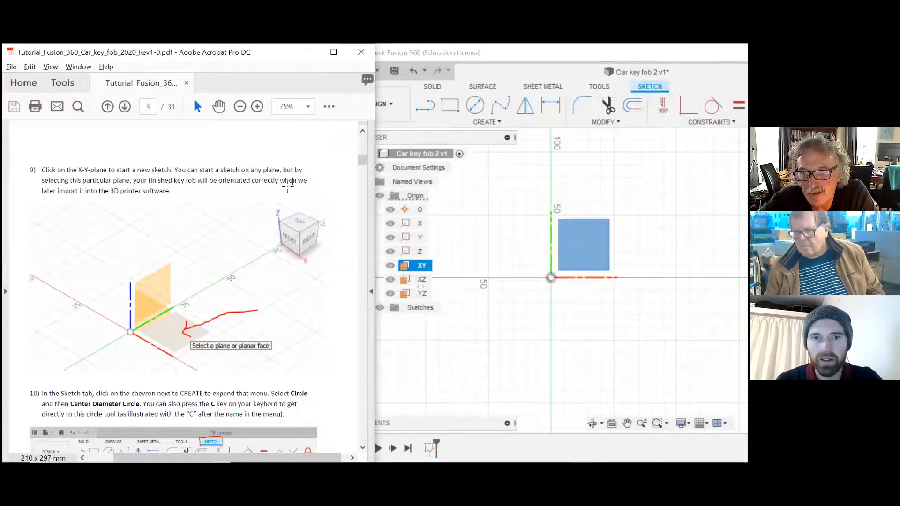
scroll(282, 242, down, 1)
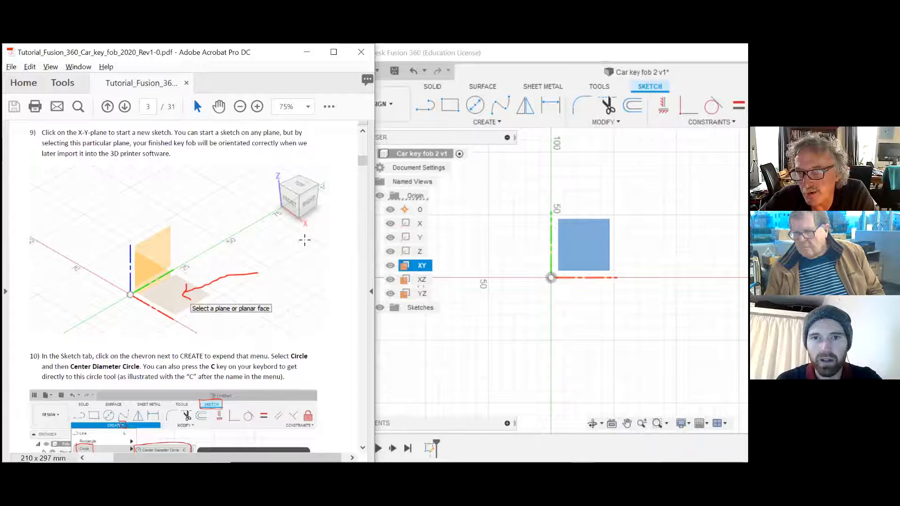
click(466, 52)
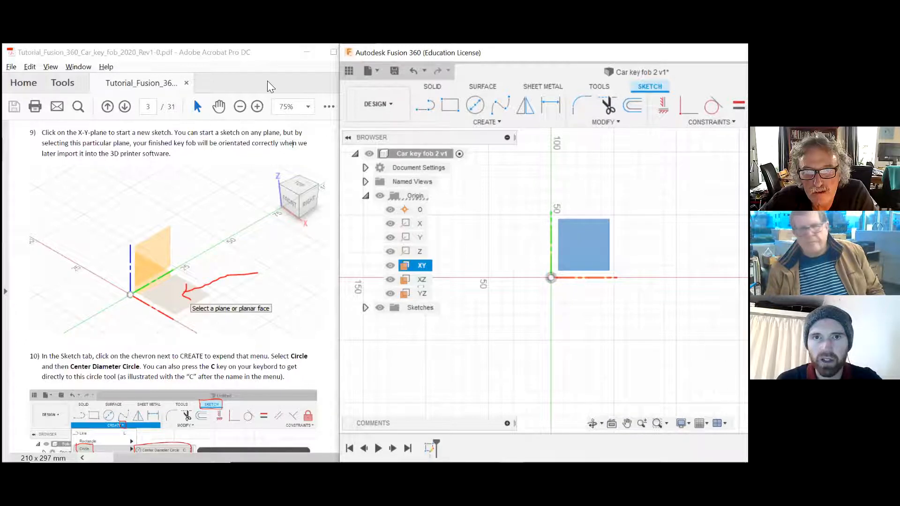
double_click(442, 53)
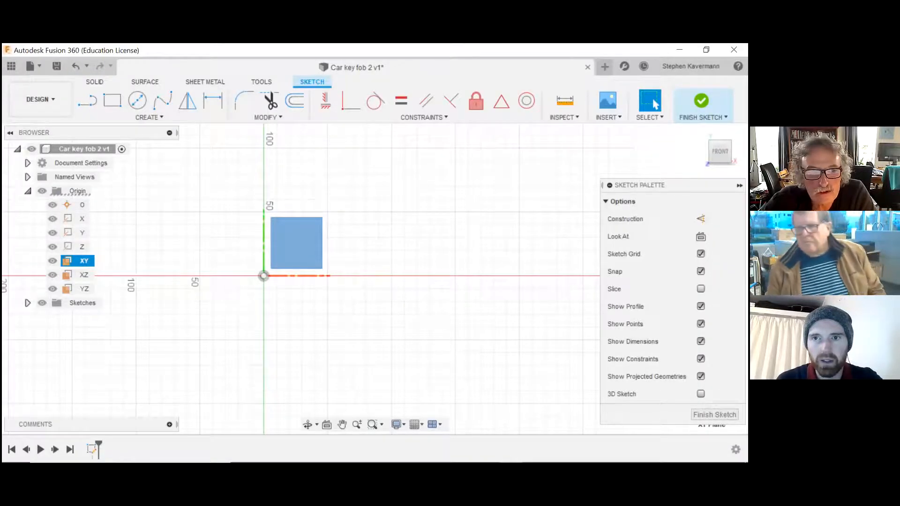
double_click(441, 50)
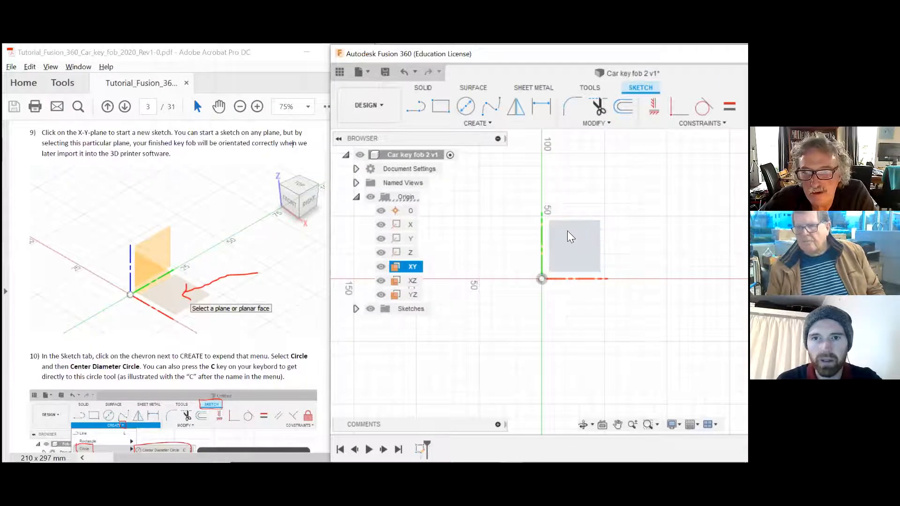
click(261, 352)
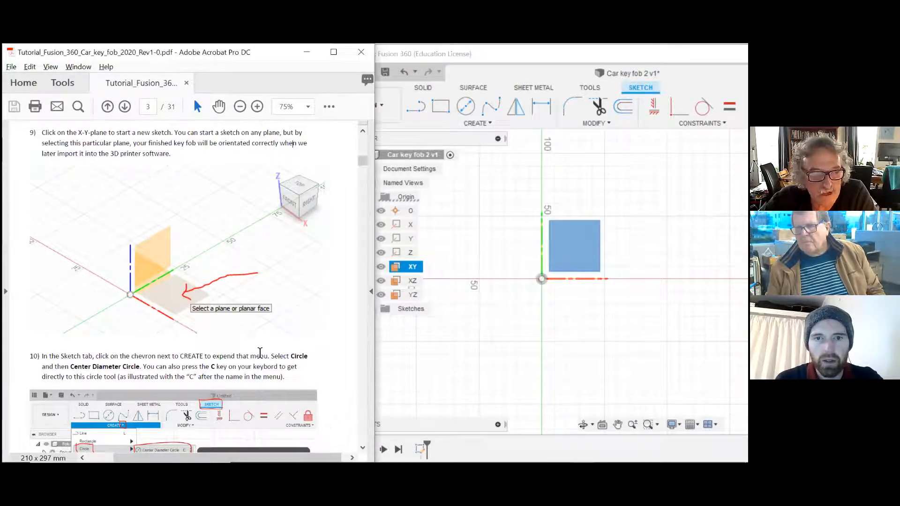
click(506, 58)
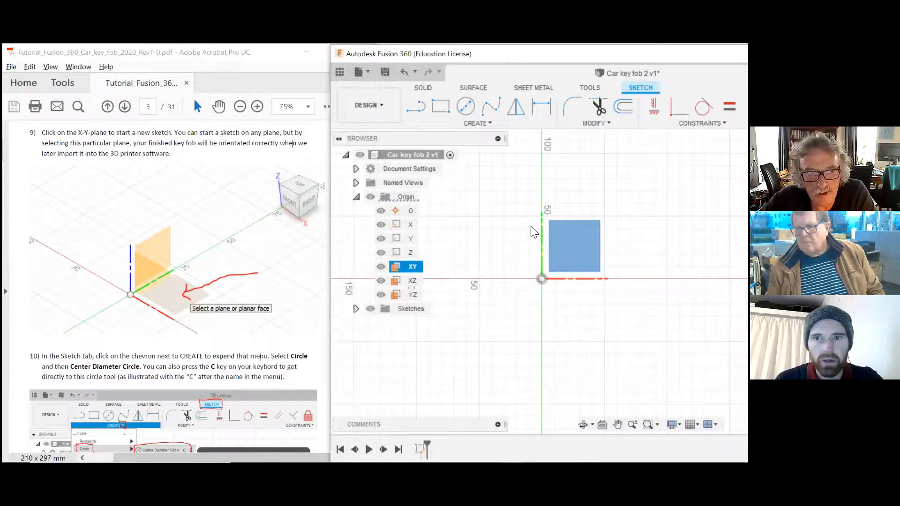
scroll(242, 357, down, 4)
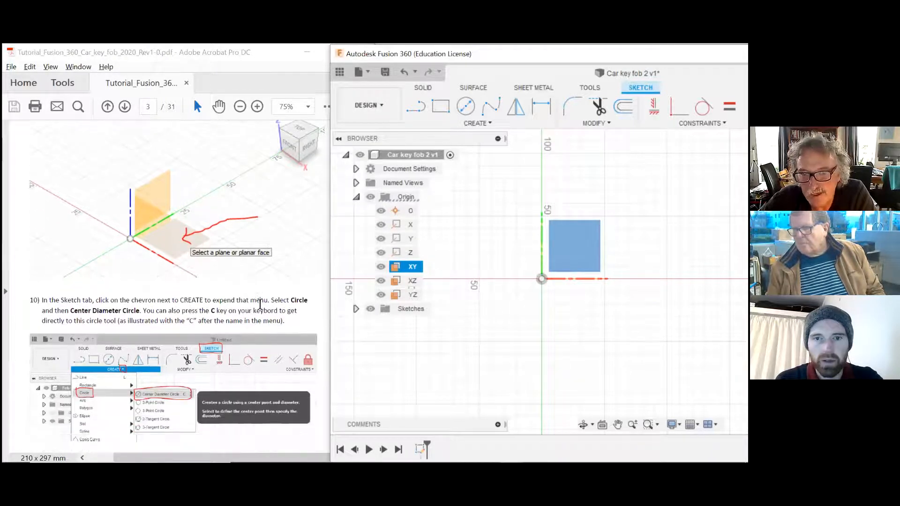
scroll(253, 262, down, 2)
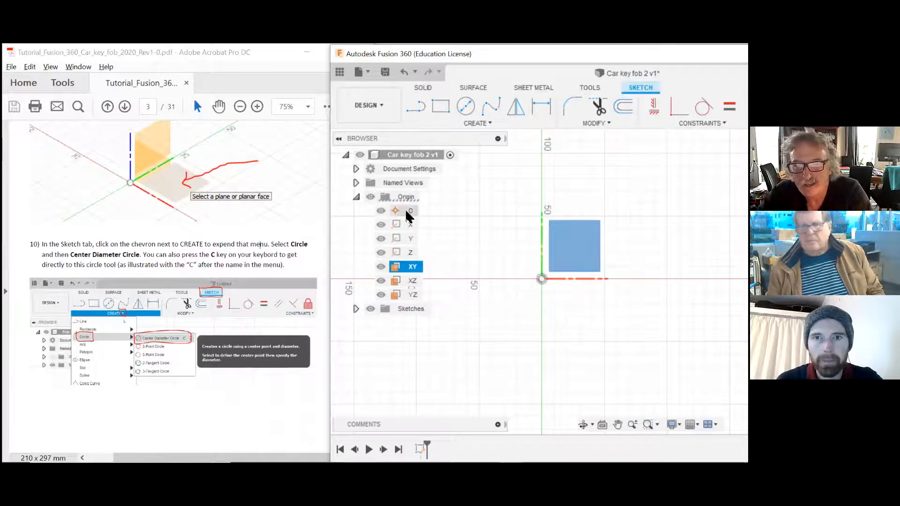
Examine the XY origin plane by reselecting it and by collapsing and expanding the Origin folder
click(411, 266)
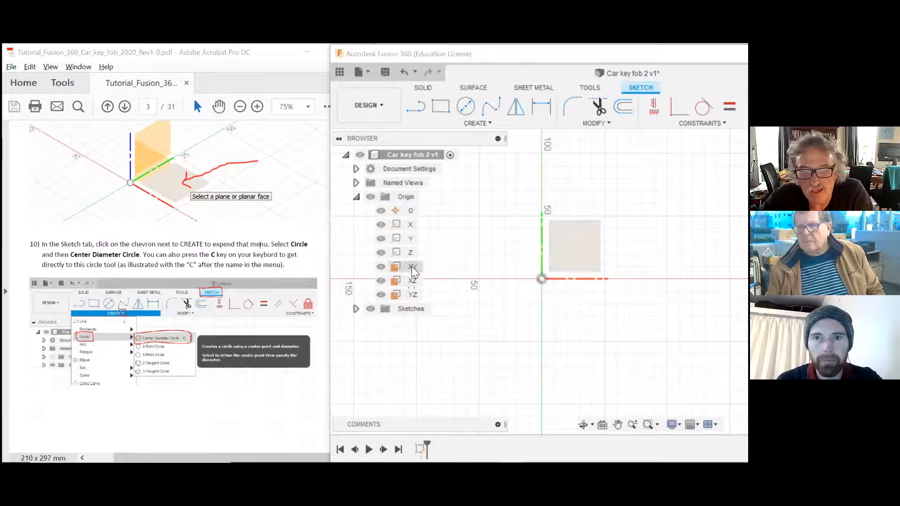
click(411, 266)
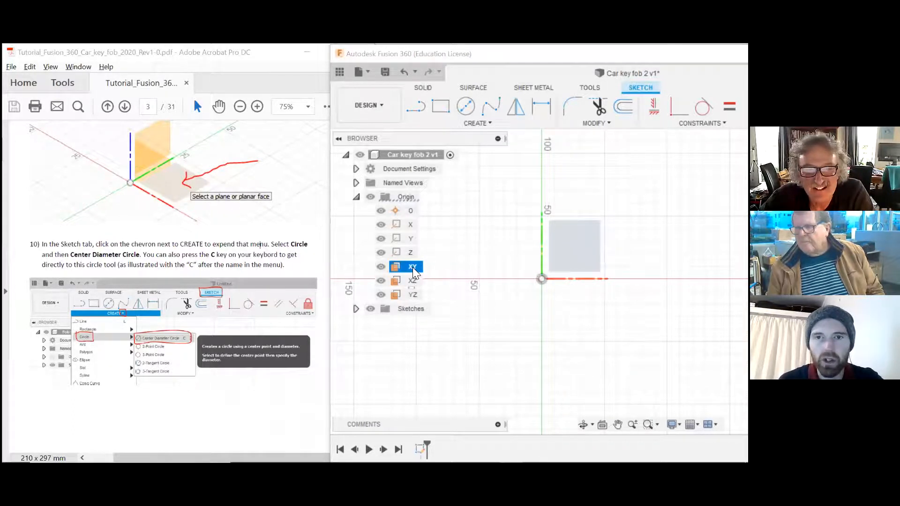
click(357, 197)
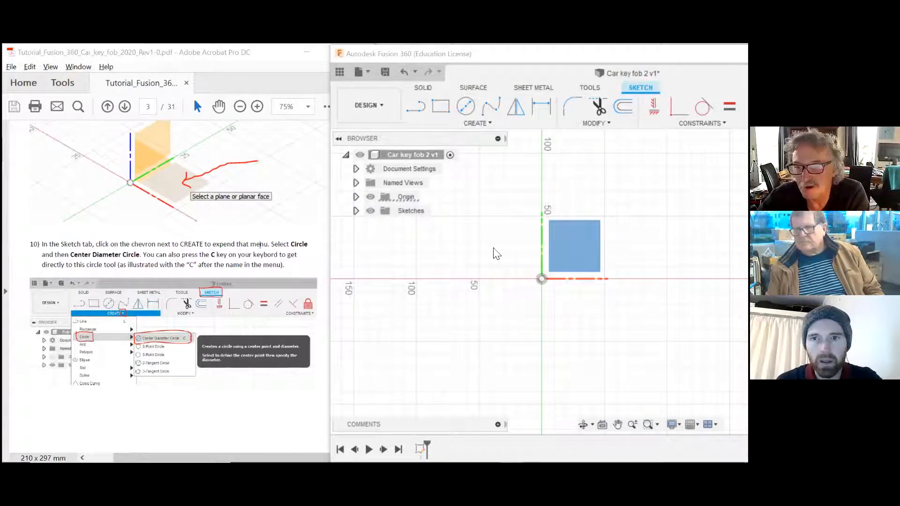
scroll(463, 255, down, 2)
scroll(468, 271, up, 1)
scroll(449, 263, up, 1)
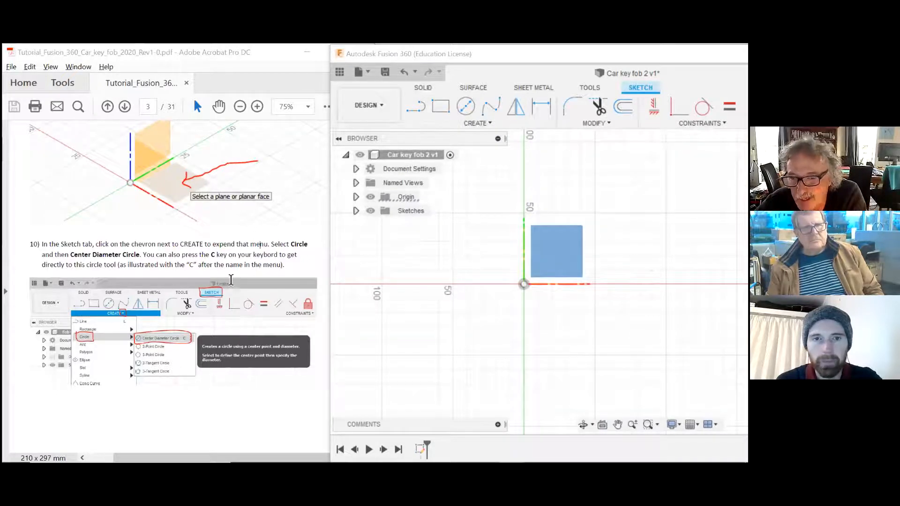
click(237, 255)
click(396, 197)
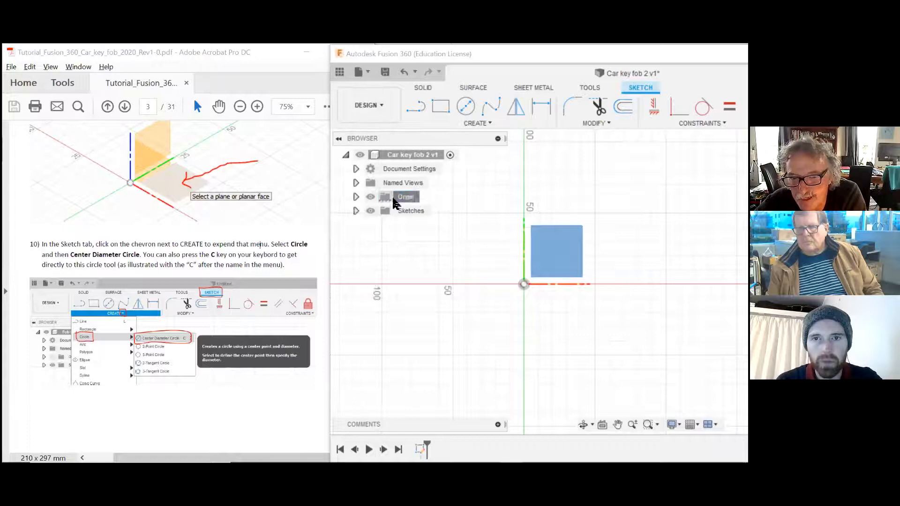
click(356, 197)
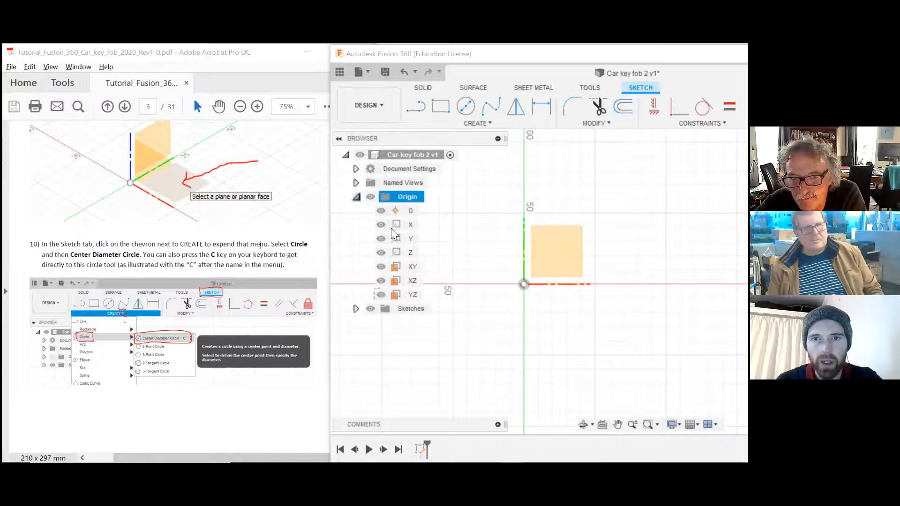
click(413, 268)
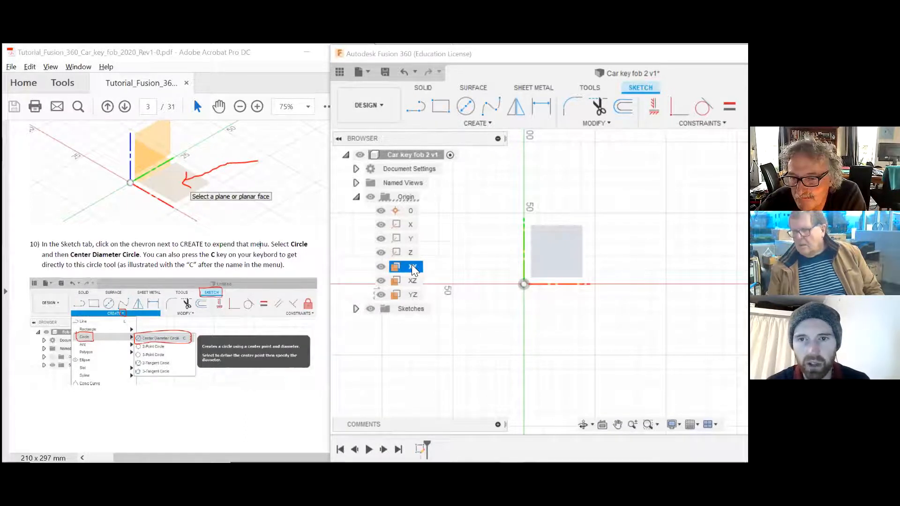
click(412, 267)
click(212, 255)
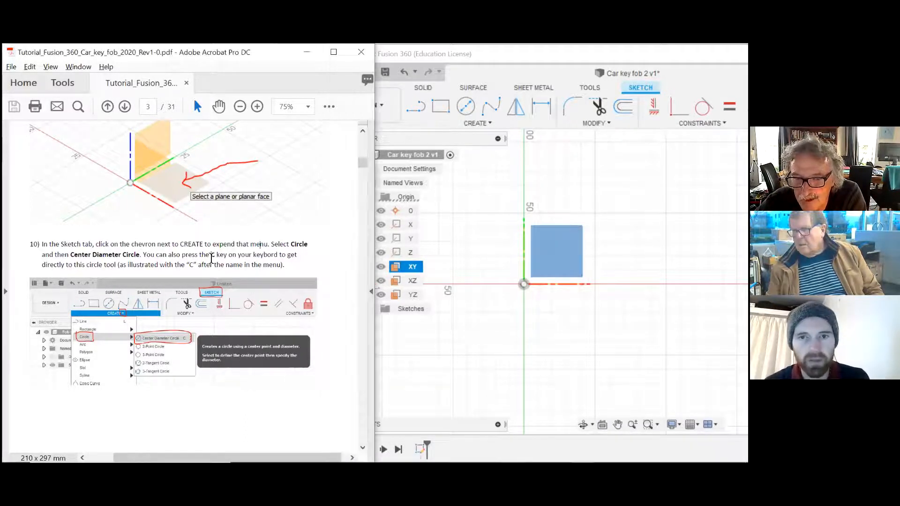
click(558, 60)
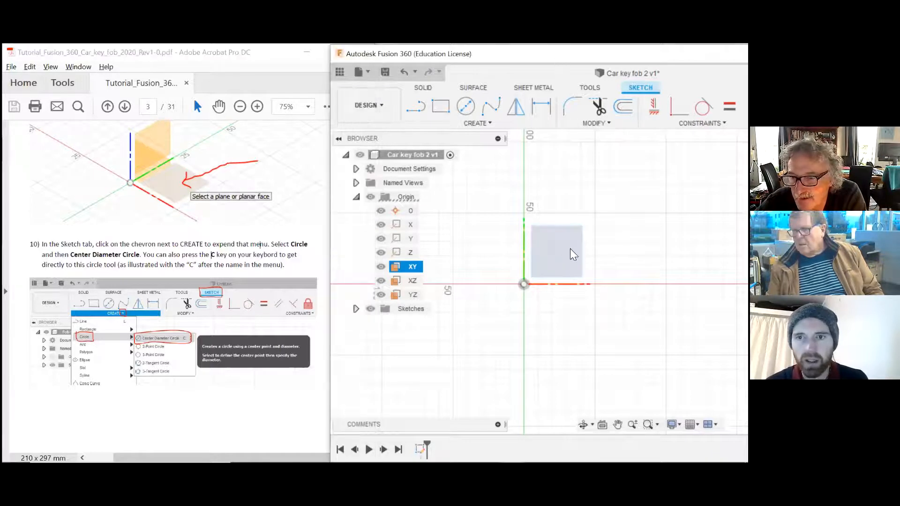
Hide the Origin folder's planes and axes and clear the XY plane selection
click(370, 197)
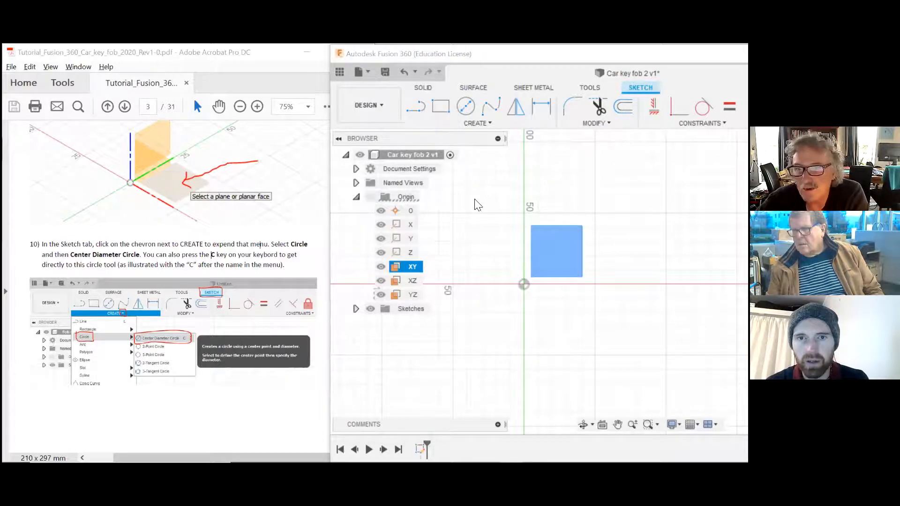
click(457, 203)
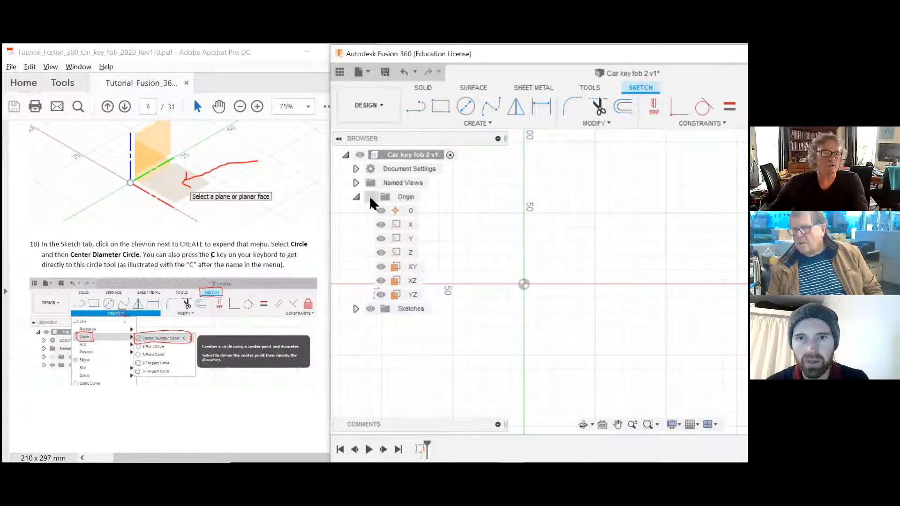
scroll(505, 265, up, 2)
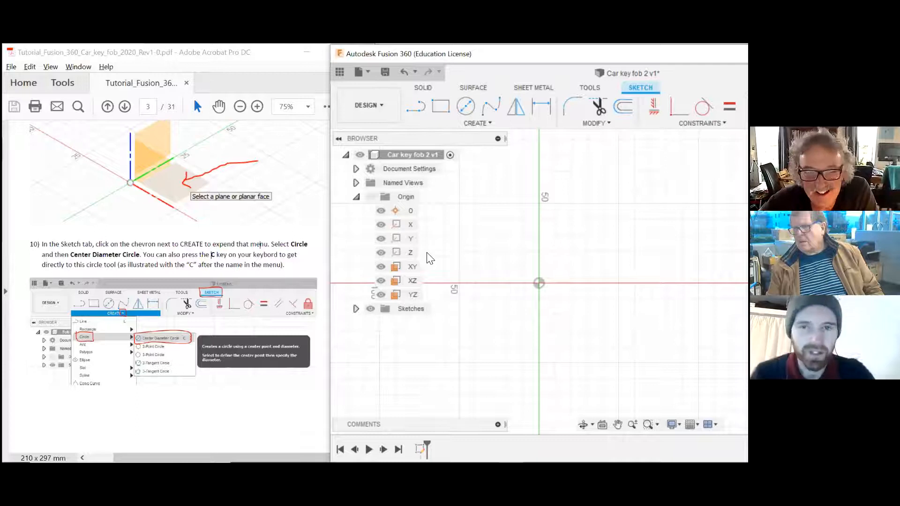
Read step 10 of the tutorial PDF about the Center Diameter Circle and look through the available sketch creation commands
click(185, 244)
scroll(185, 244, down, 2)
scroll(185, 244, down, 1)
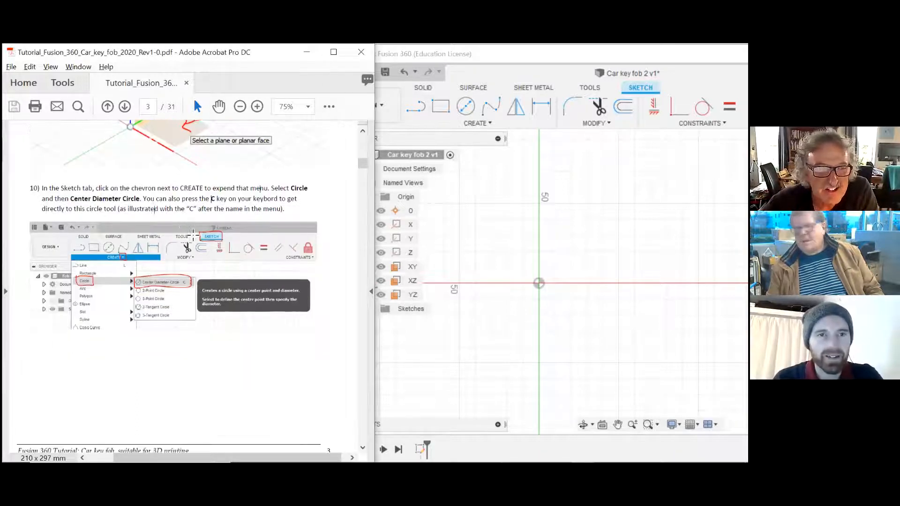
scroll(326, 203, down, 1)
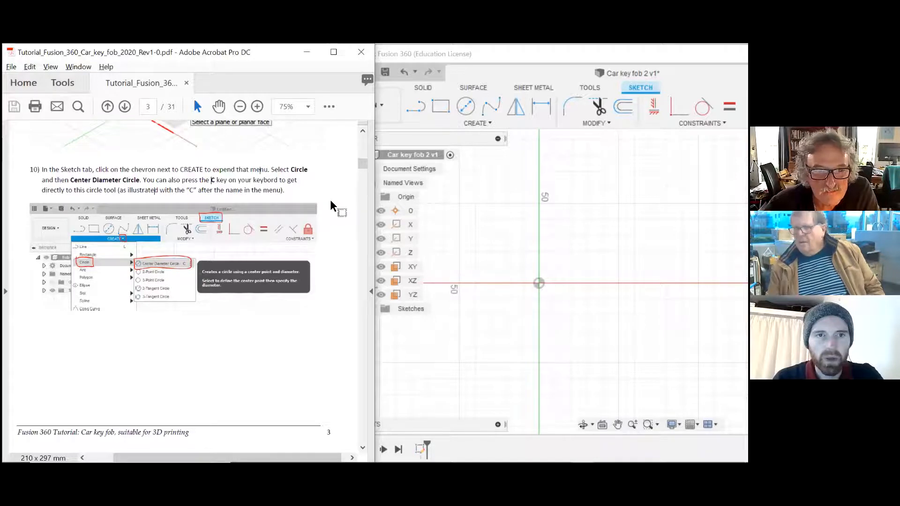
click(500, 58)
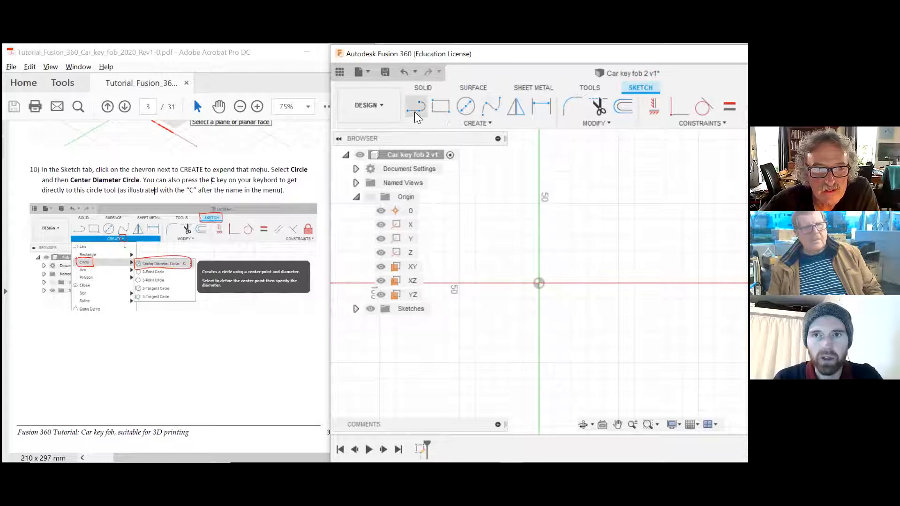
click(477, 124)
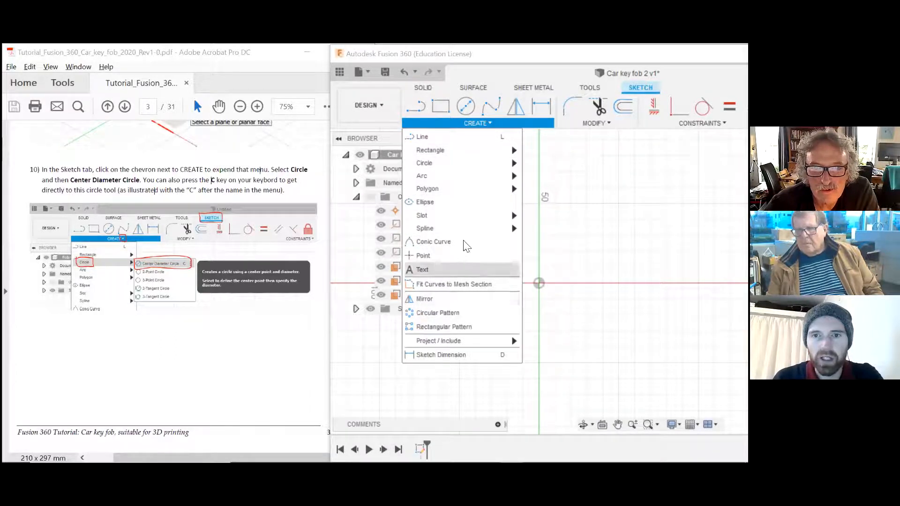
mouse_move(481, 214)
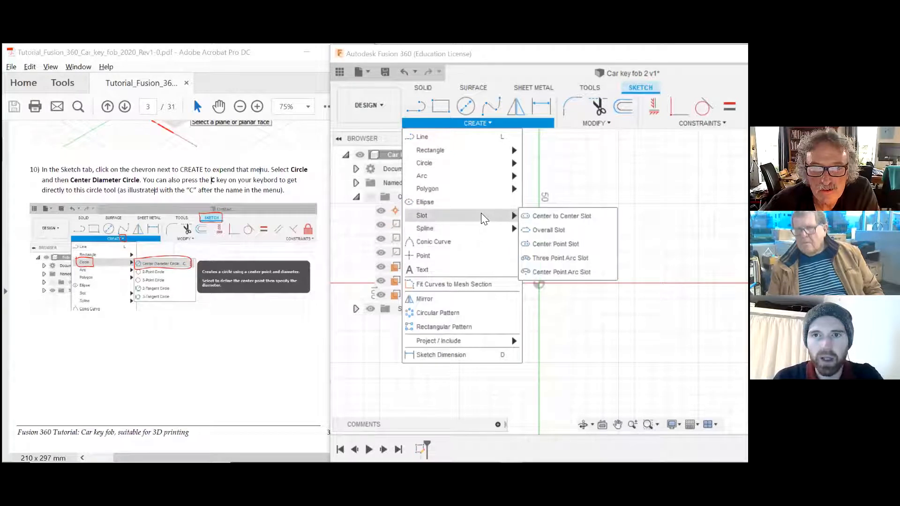
click(476, 73)
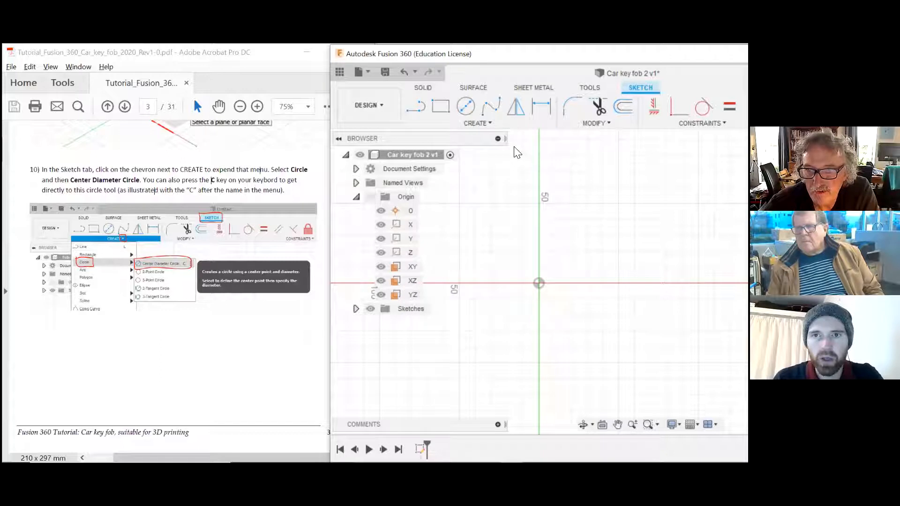
Follow tutorial step 11 to sketch a Center Diameter Circle with a 16 mm diameter centred on the origin
click(466, 105)
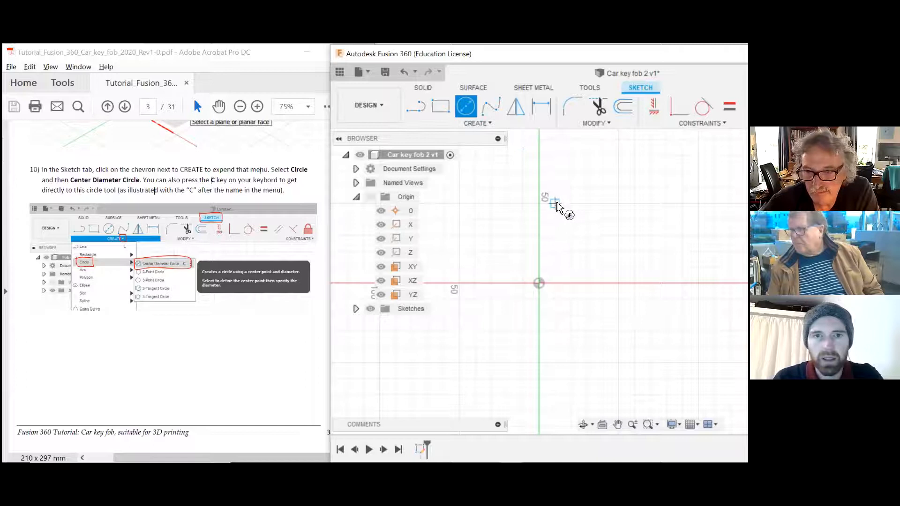
scroll(225, 260, down, 1)
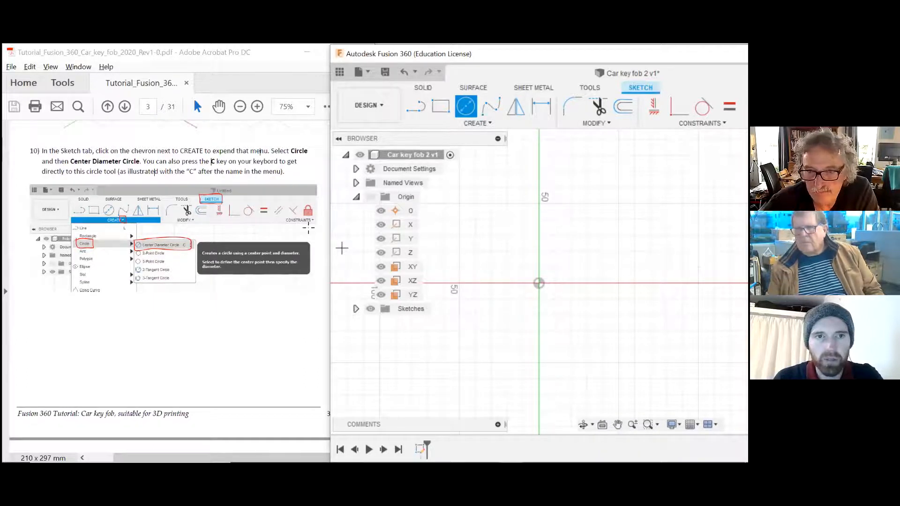
scroll(305, 229, down, 15)
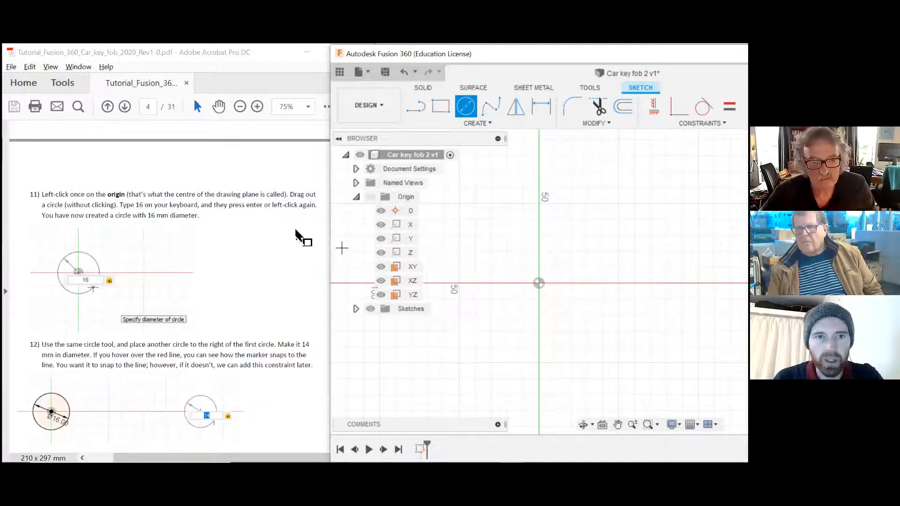
scroll(296, 232, down, 3)
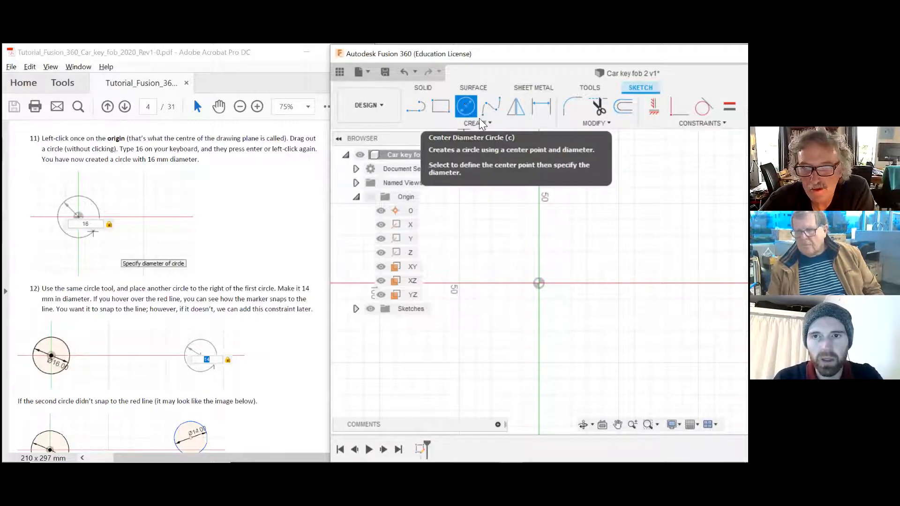
click(539, 283)
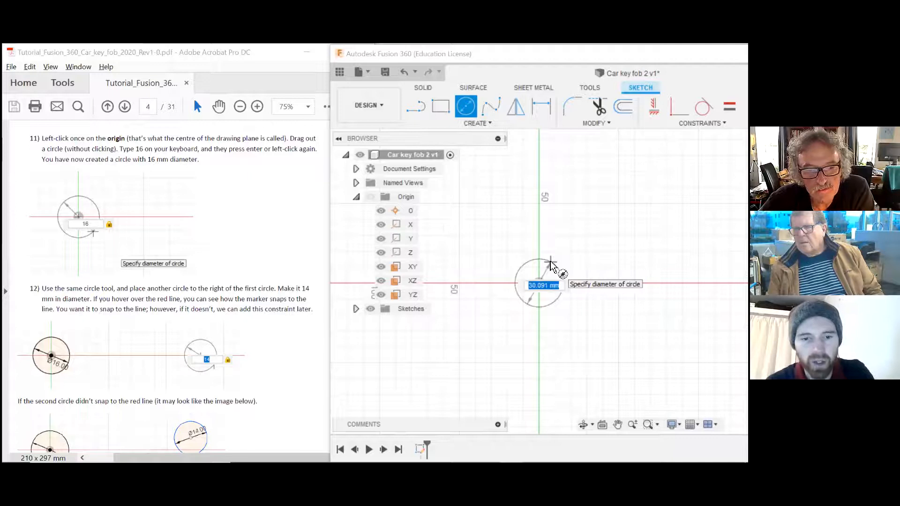
text(16)
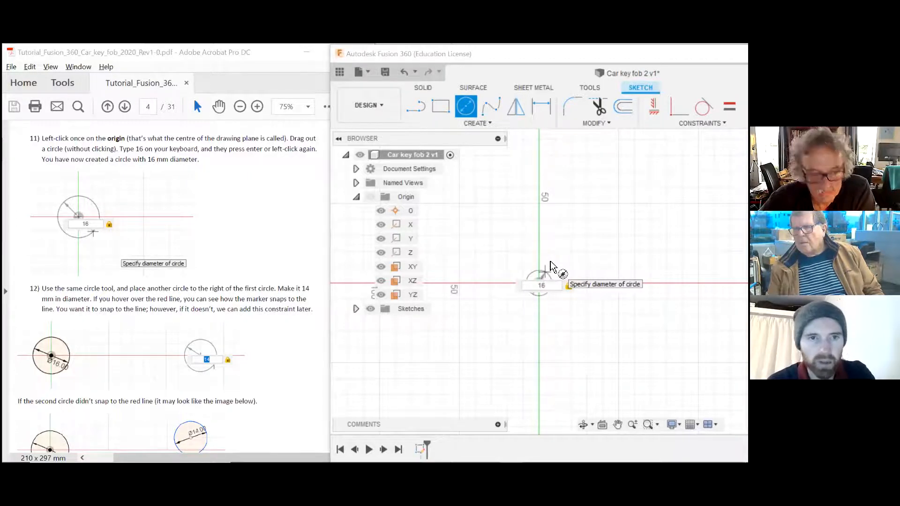
key(Return)
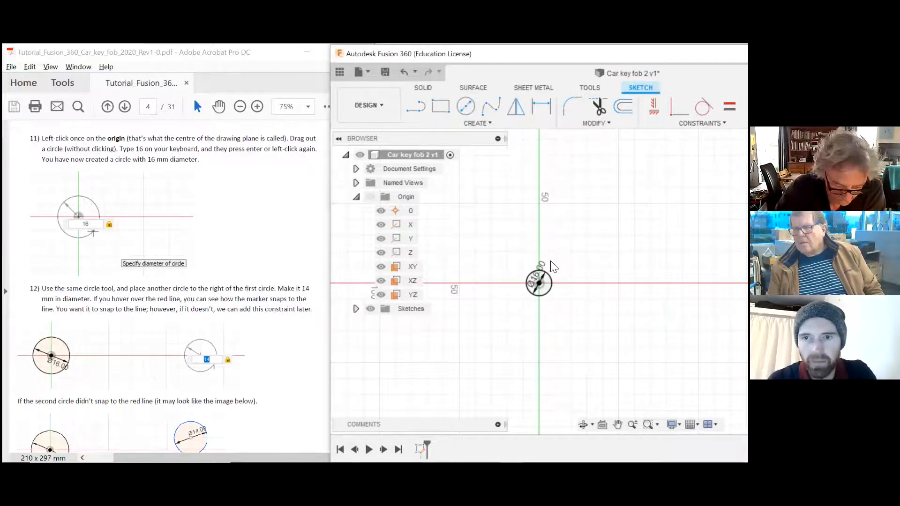
Reposition the 16 mm circle's diameter label outside the circle, above and to its left
scroll(560, 285, up, 3)
scroll(518, 289, up, 3)
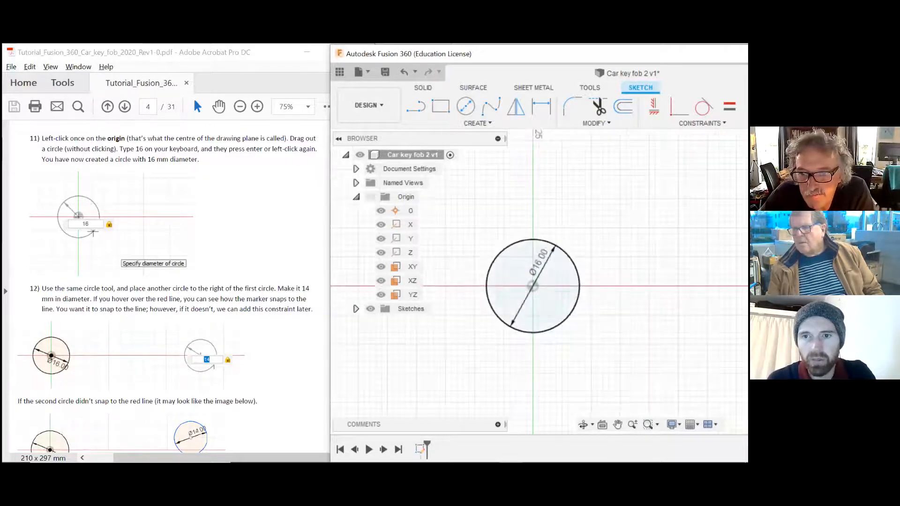
drag(521, 270, 469, 231)
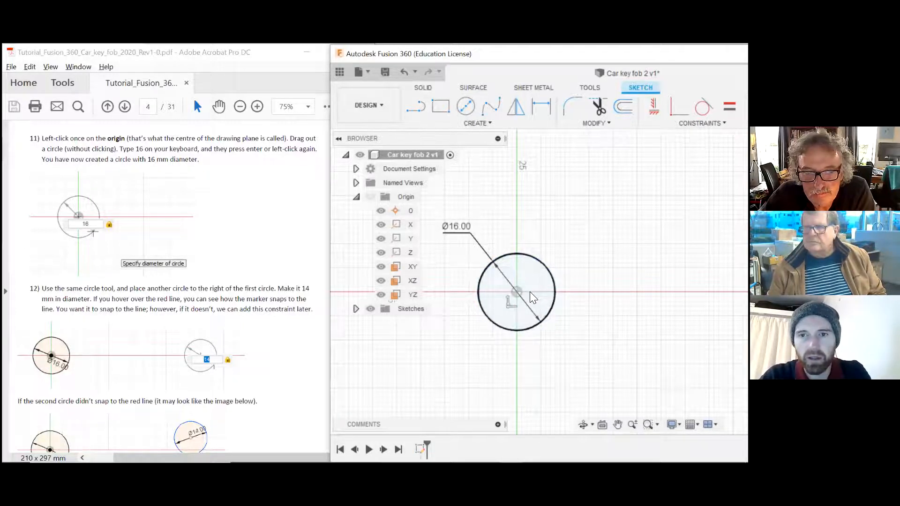
click(537, 260)
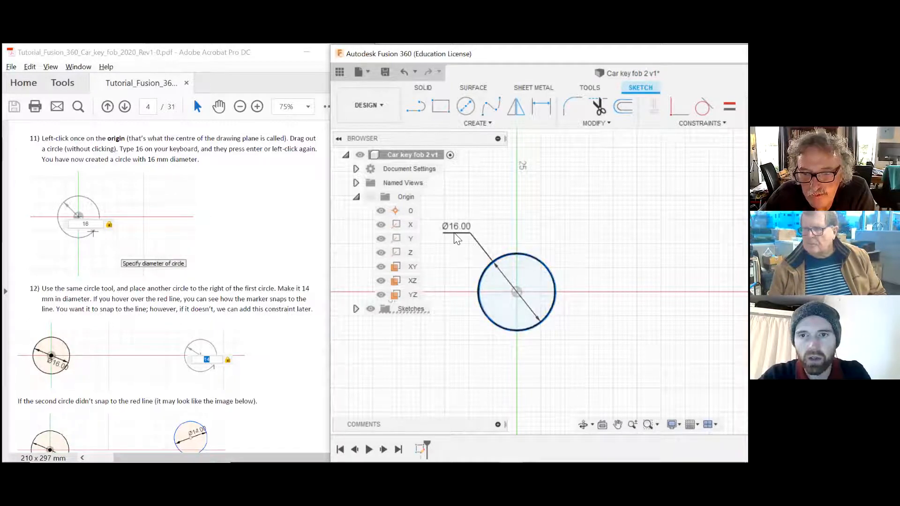
click(559, 254)
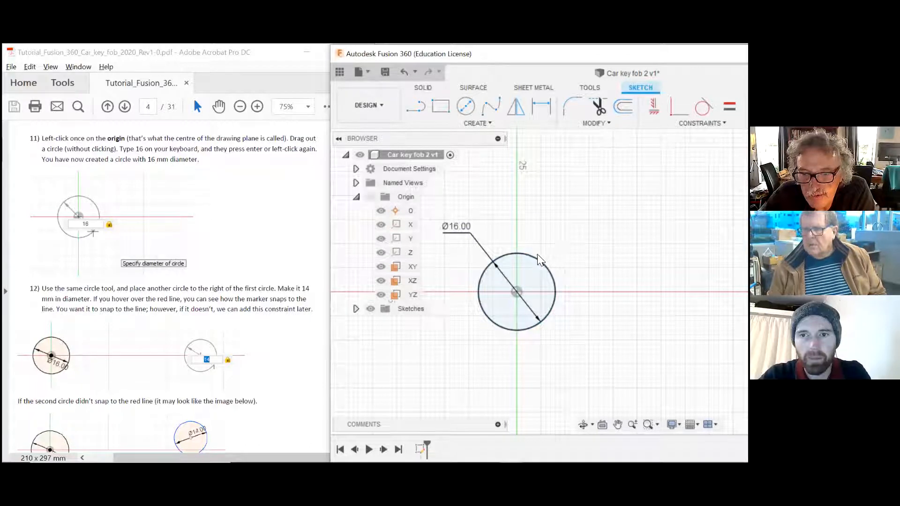
Sketch a freehand trial circle above and to the right of the 16 mm circle, without entering a diameter
scroll(562, 252, down, 1)
click(464, 106)
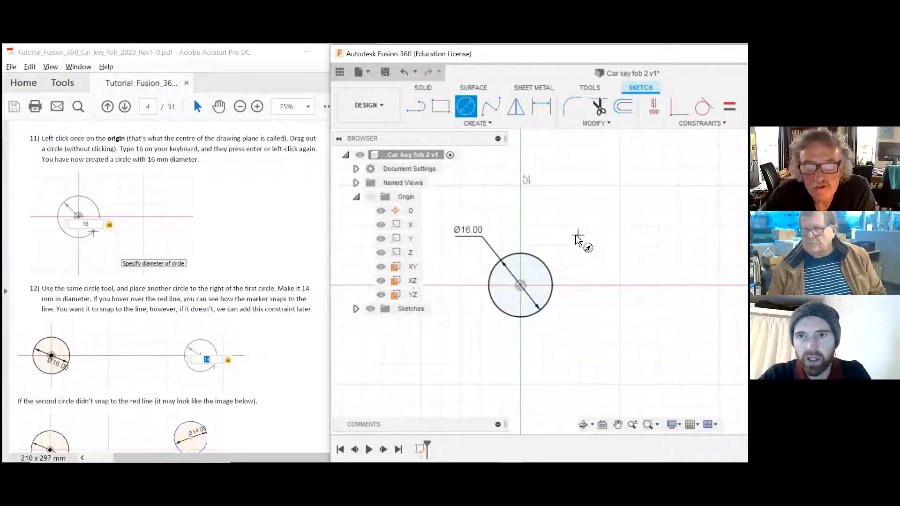
click(573, 233)
click(602, 213)
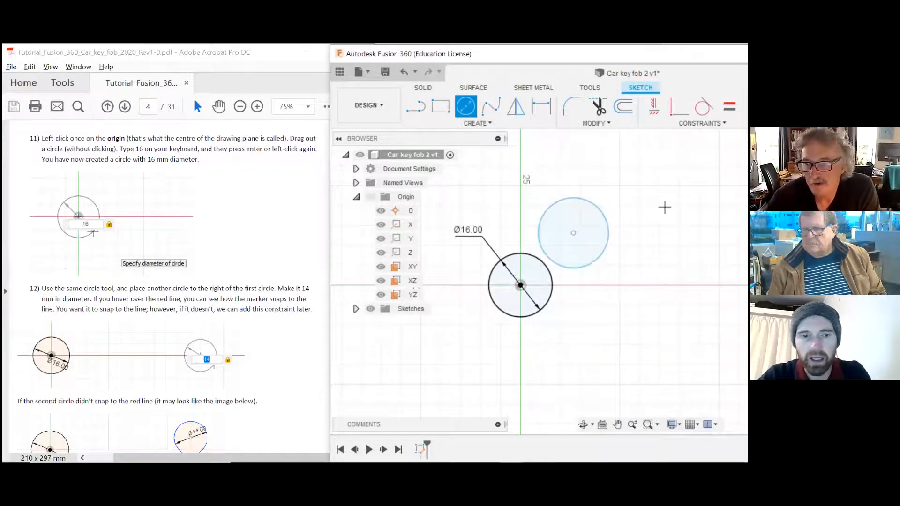
Freely resize and move the trial circle by its edge and centre, and delete it
click(593, 204)
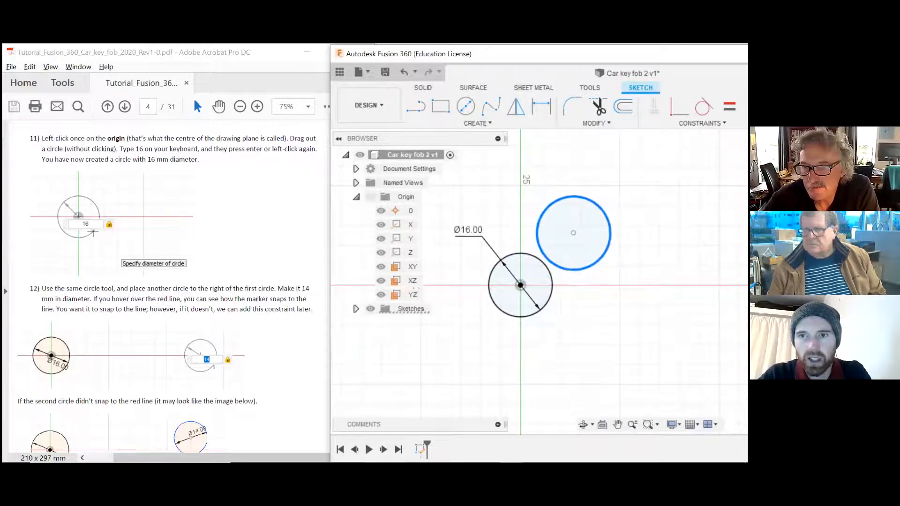
mouse_move(573, 233)
mouse_down()
mouse_move(669, 239)
mouse_move(608, 248)
mouse_move(637, 212)
mouse_move(588, 214)
mouse_up()
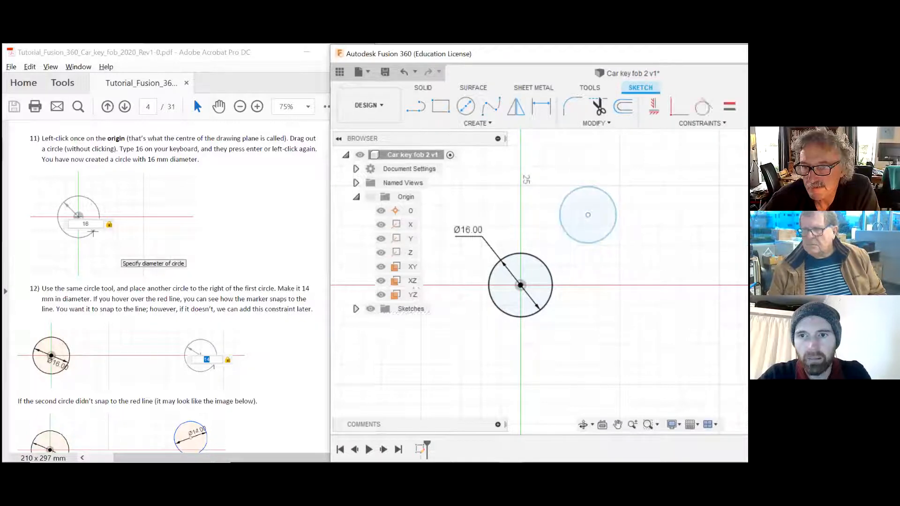
drag(541, 158, 635, 253)
key(Delete)
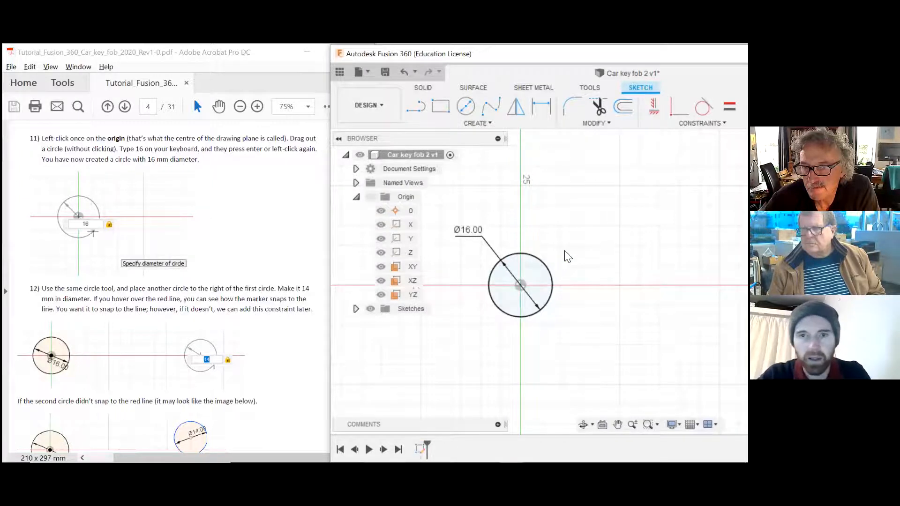
Follow tutorial step 12 to sketch a 14 mm diameter circle right of the first one, its centre slightly above the red axis
click(274, 281)
scroll(260, 265, down, 5)
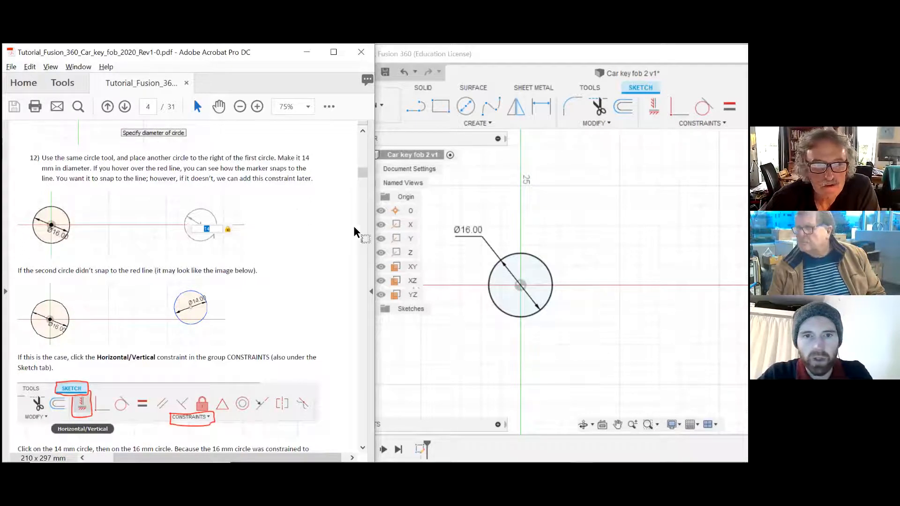
click(471, 105)
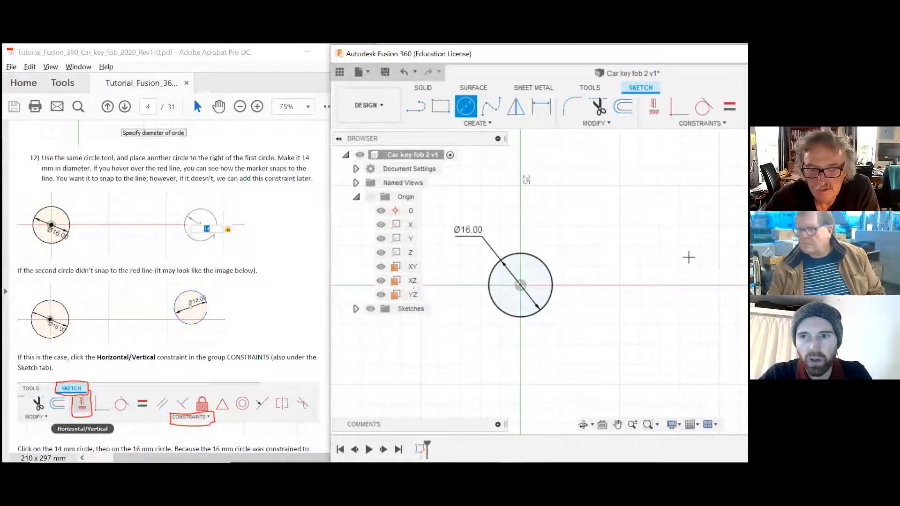
click(689, 257)
text(14)
key(Return)
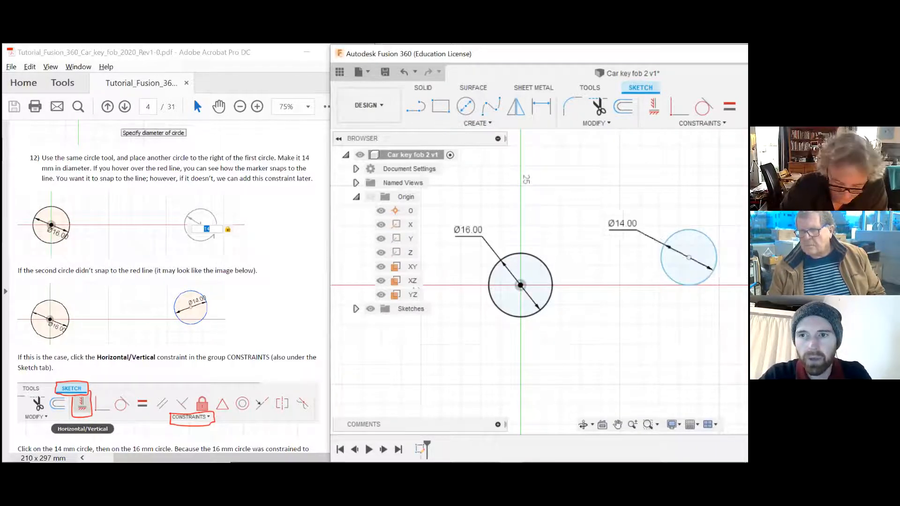
Move the 14 mm circle freely downward so that its centre lies closer to the red horizontal axis
scroll(531, 219, down, 1)
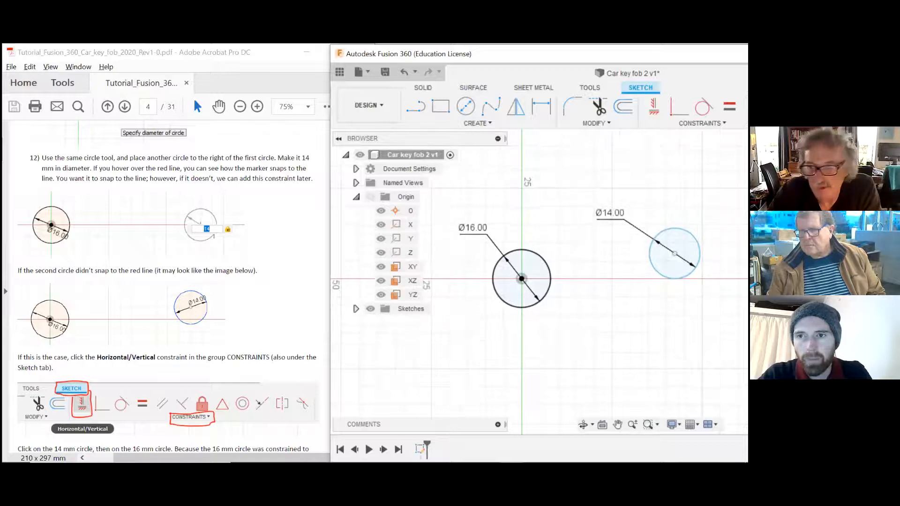
scroll(609, 252, down, 1)
scroll(679, 282, up, 2)
click(676, 271)
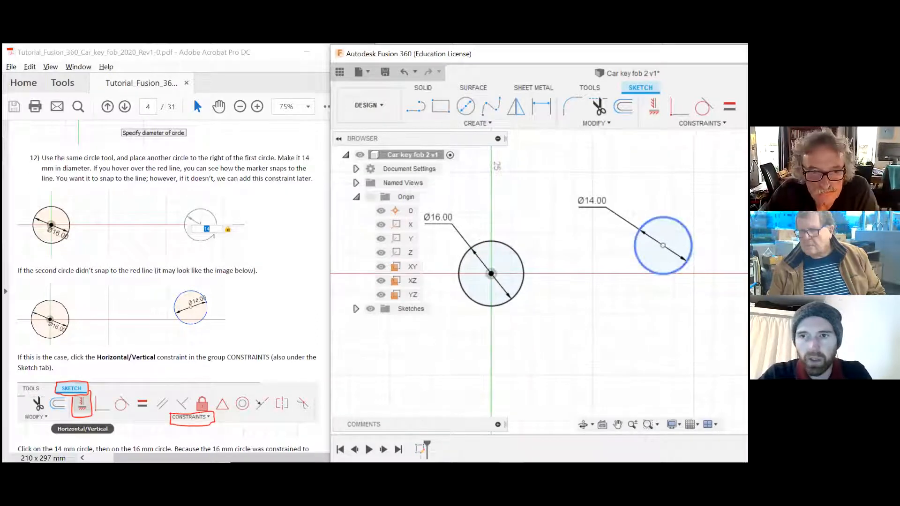
mouse_move(676, 271)
mouse_down()
mouse_move(702, 296)
mouse_move(688, 312)
mouse_move(686, 266)
mouse_move(684, 280)
mouse_up()
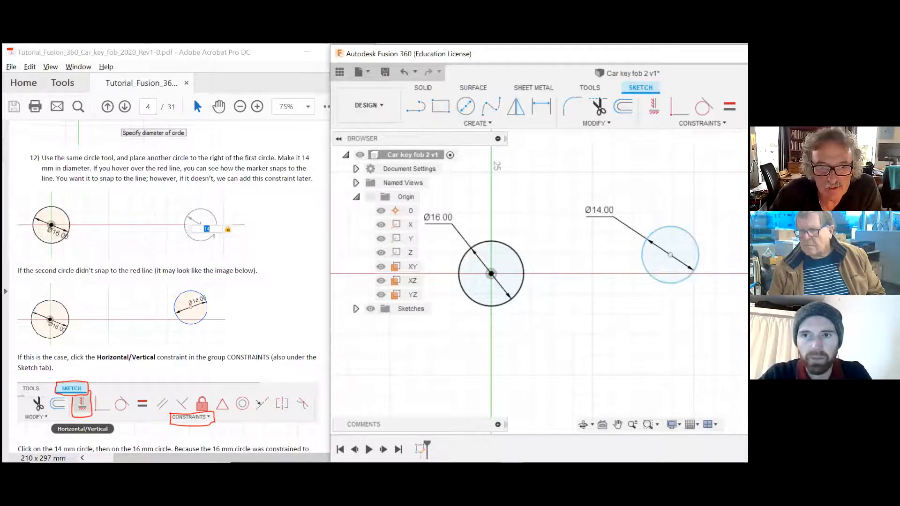
click(684, 281)
mouse_move(683, 280)
mouse_down()
mouse_move(682, 245)
mouse_move(684, 292)
mouse_up()
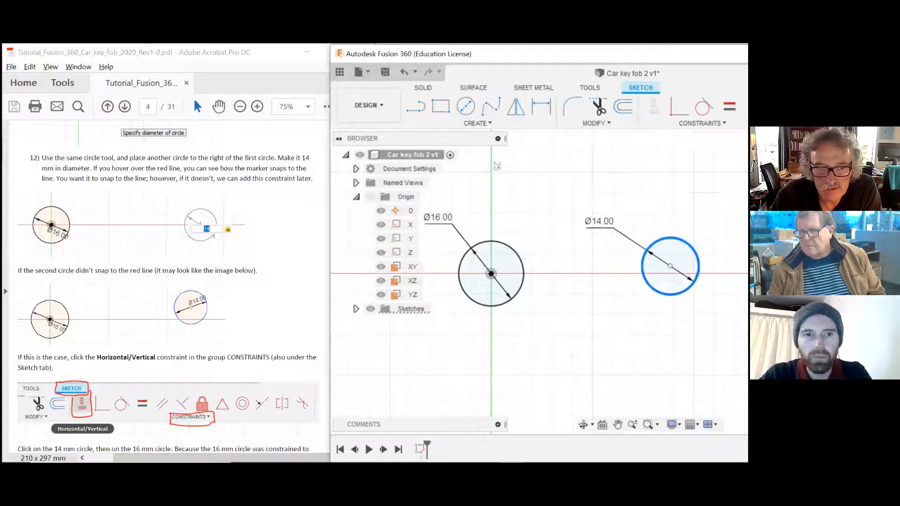
Bring the tutorial's Horizontal/Vertical constraint instructions into view and reposition the 14 mm circle and its diameter label, leaving its centre above the red axis
click(221, 355)
scroll(231, 324, down, 5)
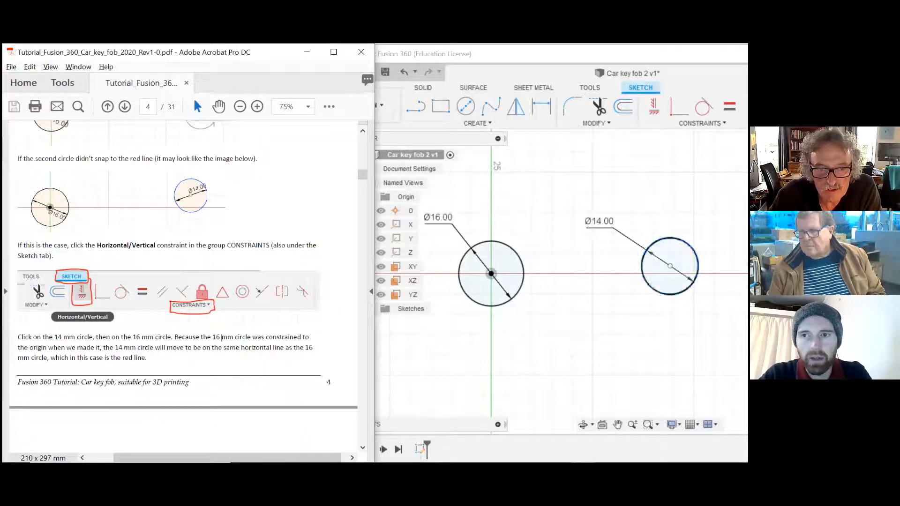
mouse_move(643, 276)
mouse_down()
mouse_move(644, 252)
mouse_move(646, 284)
mouse_up()
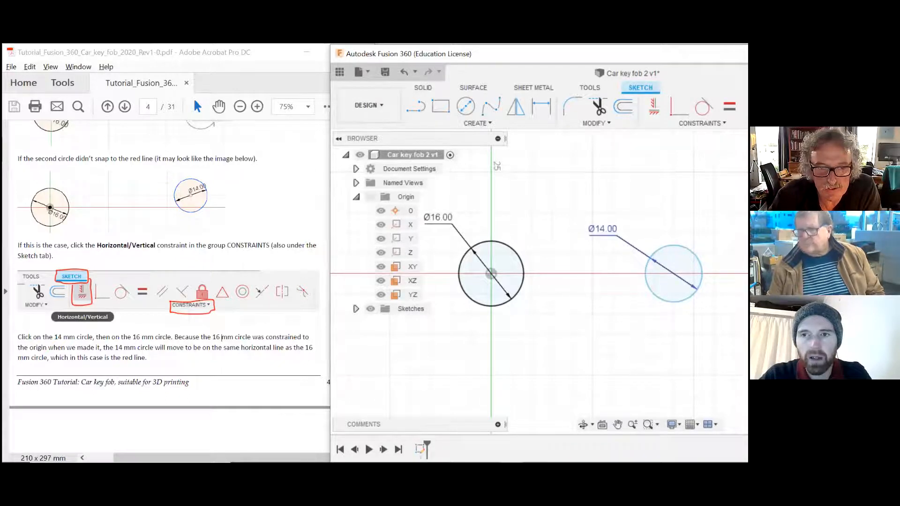
drag(602, 229, 627, 212)
scroll(527, 252, down, 1)
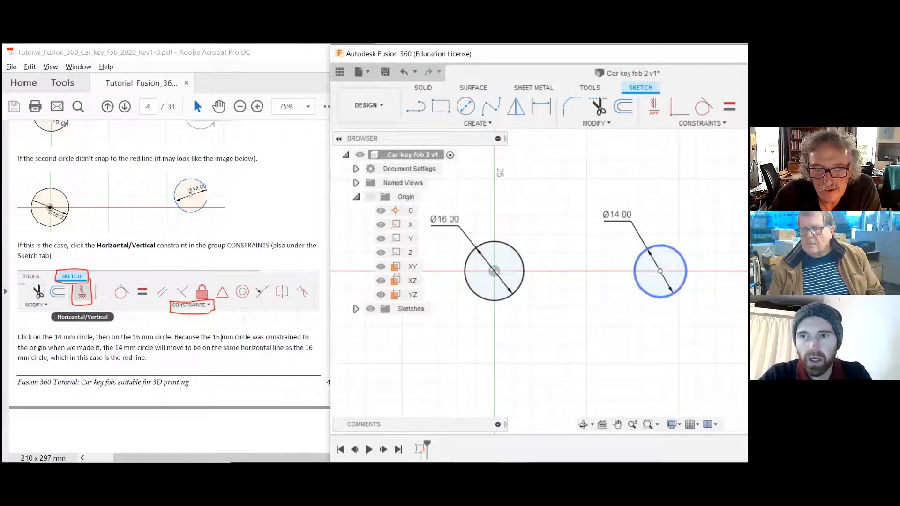
drag(660, 271, 660, 252)
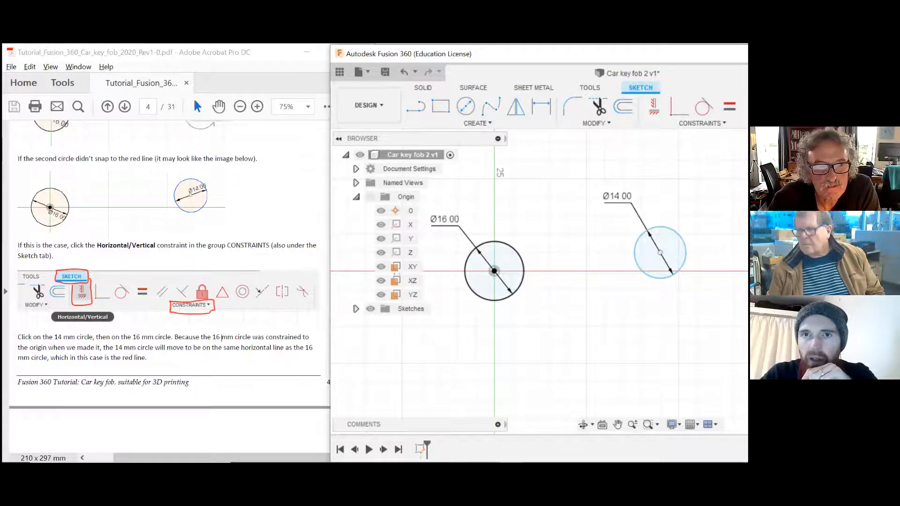
Apply a Horizontal/Vertical constraint between the centres of the 14 mm and 16 mm circles
drag(740, 54, 677, 54)
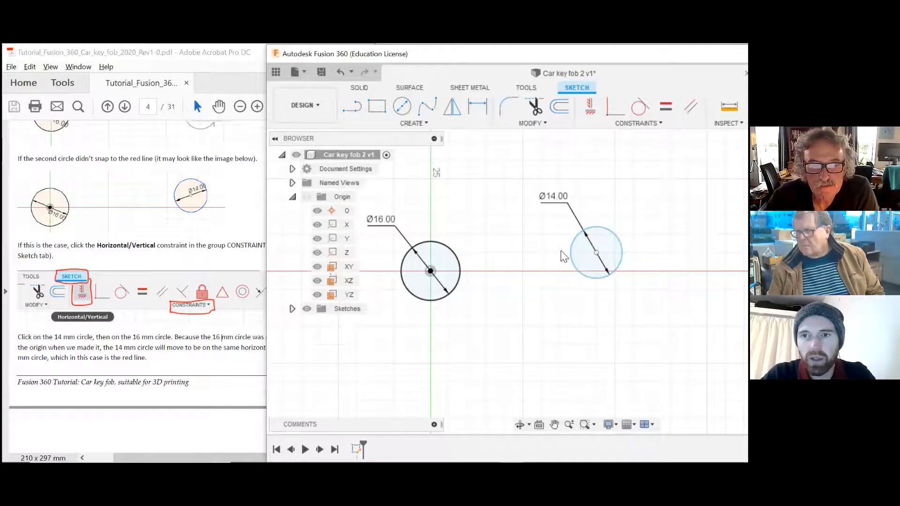
click(597, 256)
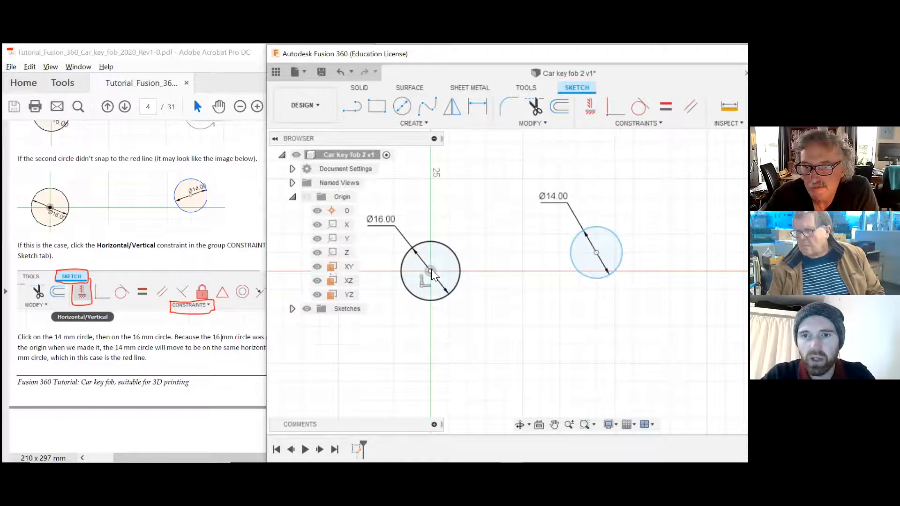
click(591, 110)
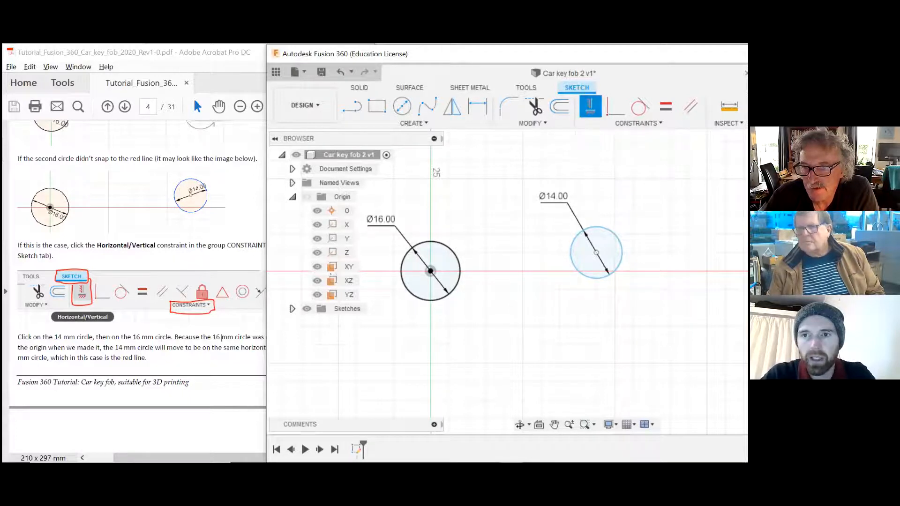
click(597, 256)
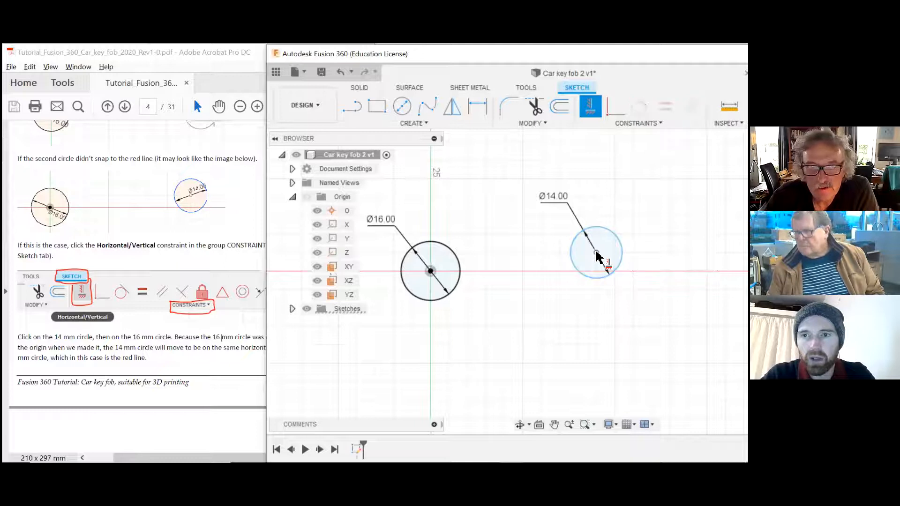
click(431, 275)
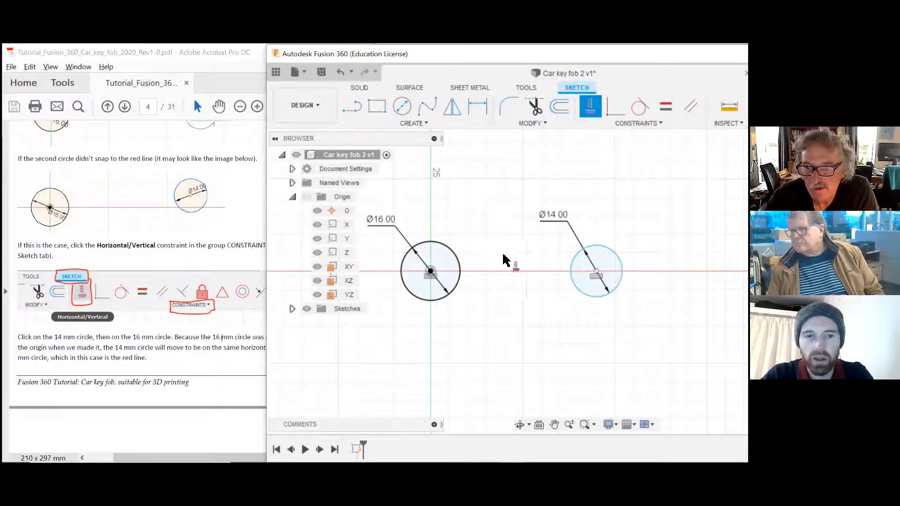
key(Escape)
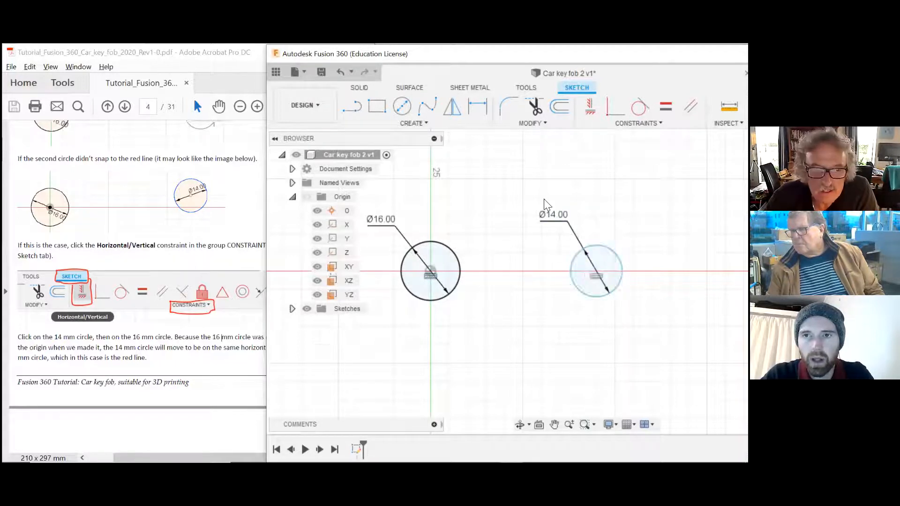
Remove the horizontal constraint between the two circle centres and move the 14 mm circle up, above and slightly right of the 16 mm circle
click(599, 272)
click(430, 271)
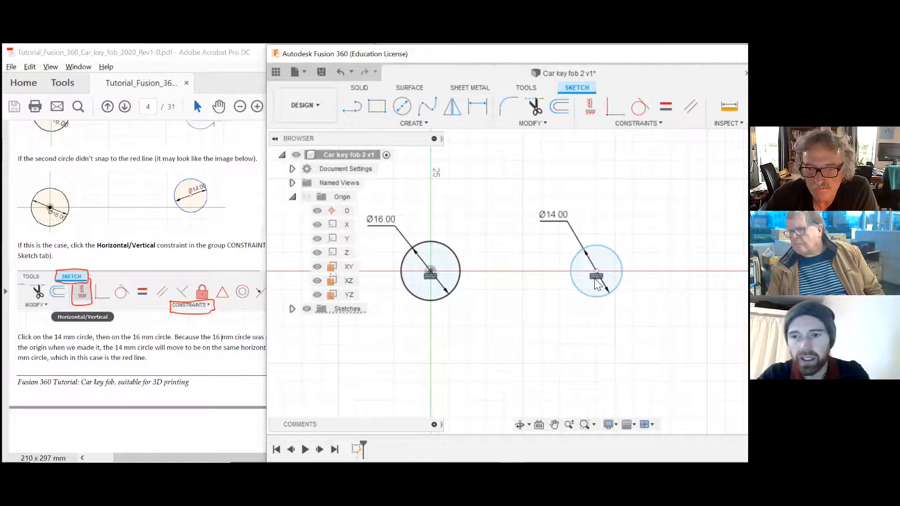
click(592, 276)
drag(592, 277, 484, 194)
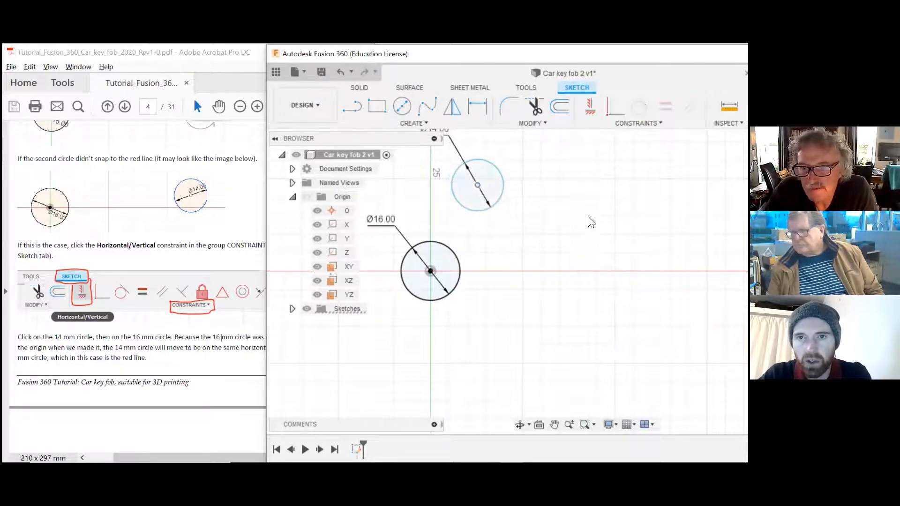
Apply a Horizontal/Vertical constraint between the 14 mm and 16 mm circle centres, aligning the 14 mm circle vertically above the 16 mm one
click(592, 108)
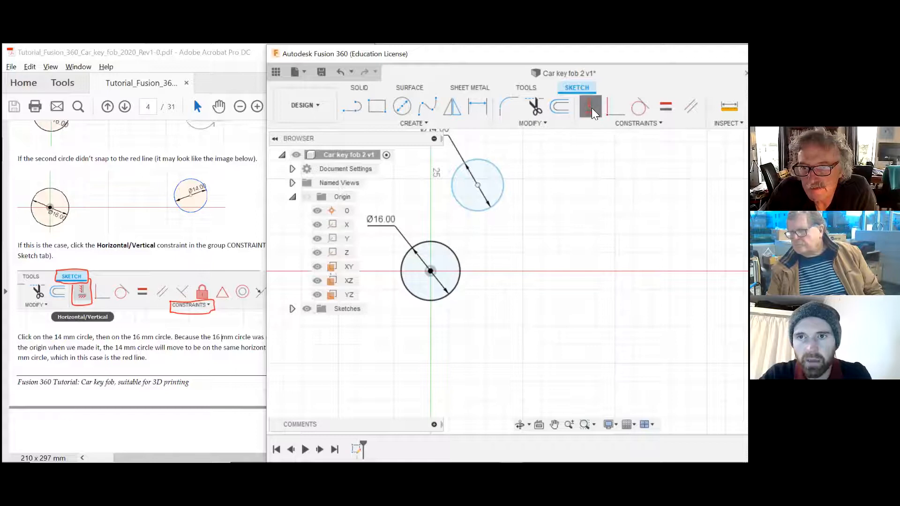
click(478, 186)
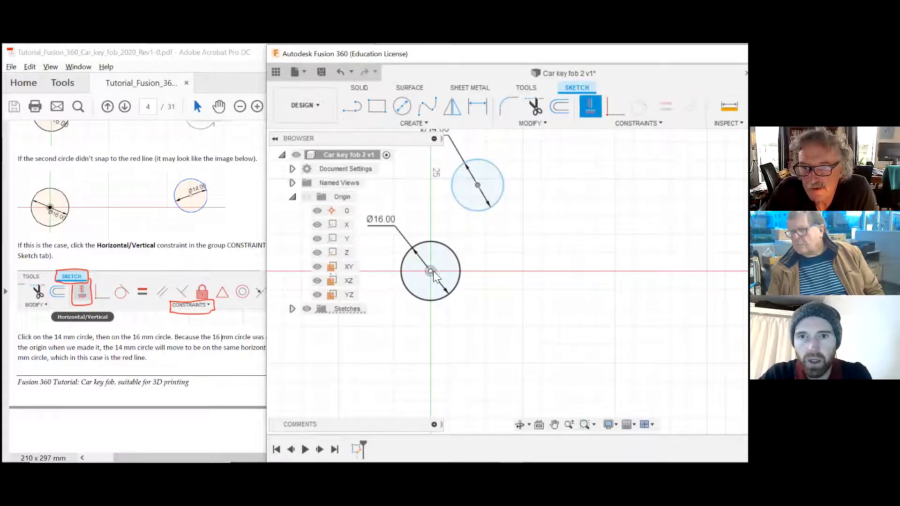
click(431, 271)
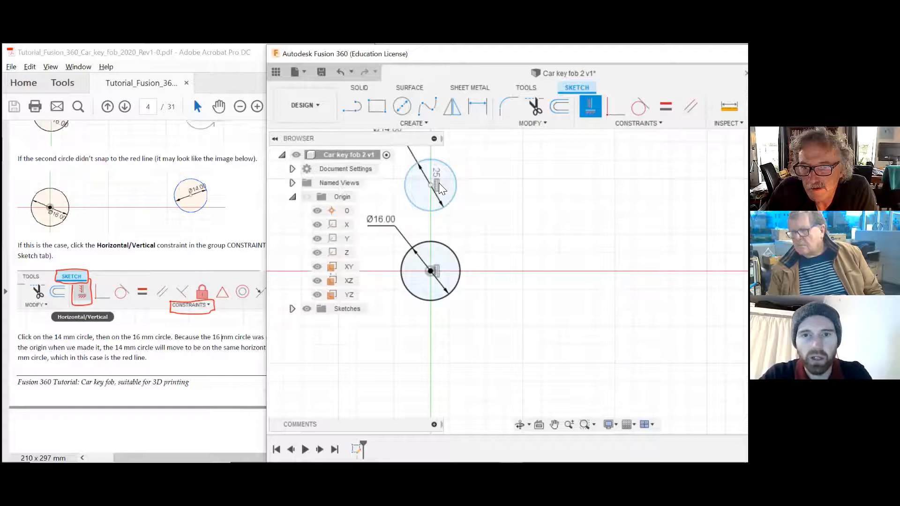
key(Escape)
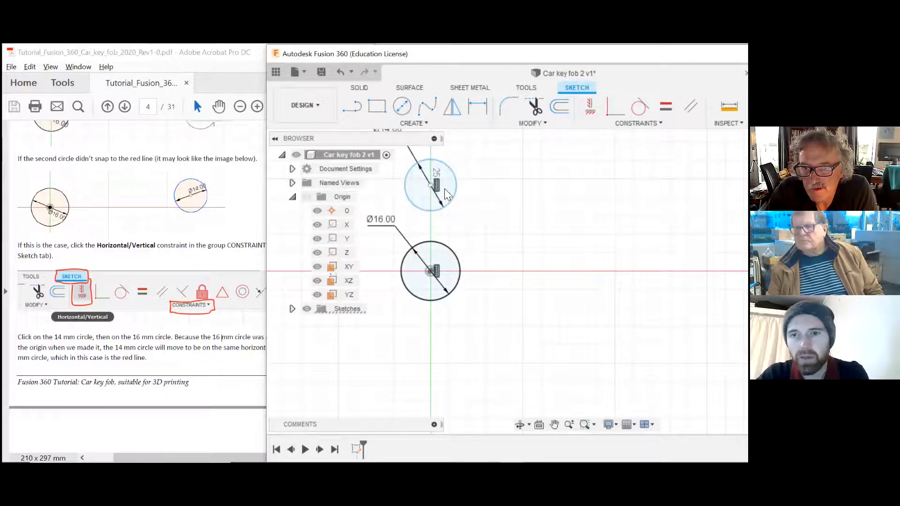
Remove the vertical constraint between the circle centres and move the 14 mm circle to the right of the 16 mm circle, slightly above the red axis
click(432, 184)
drag(432, 185, 459, 192)
drag(529, 224, 605, 252)
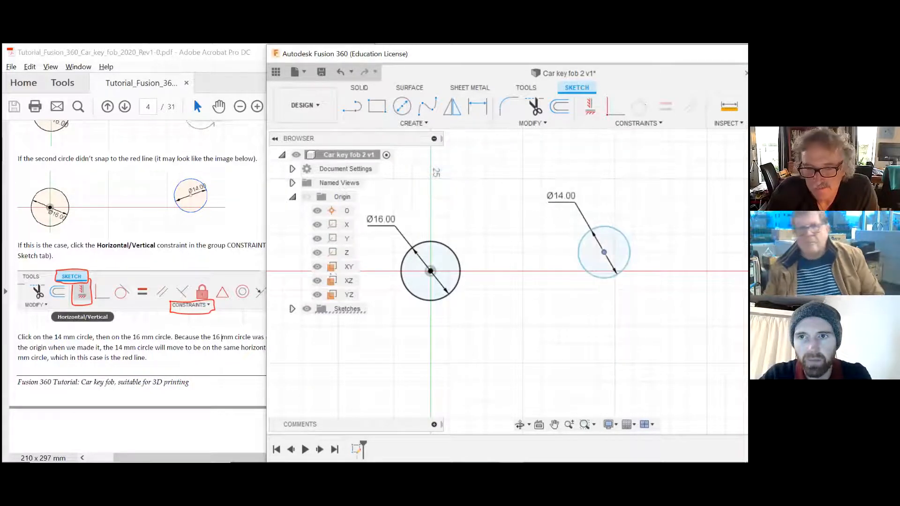
Apply a Horizontal/Vertical constraint between the two circle centres, aligning the 14 mm circle with the 16 mm circle on the red axis
click(590, 107)
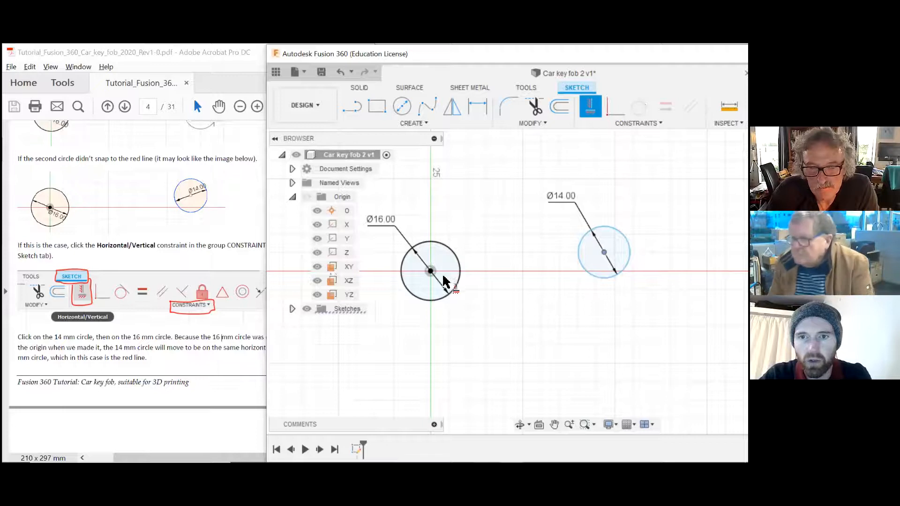
click(431, 270)
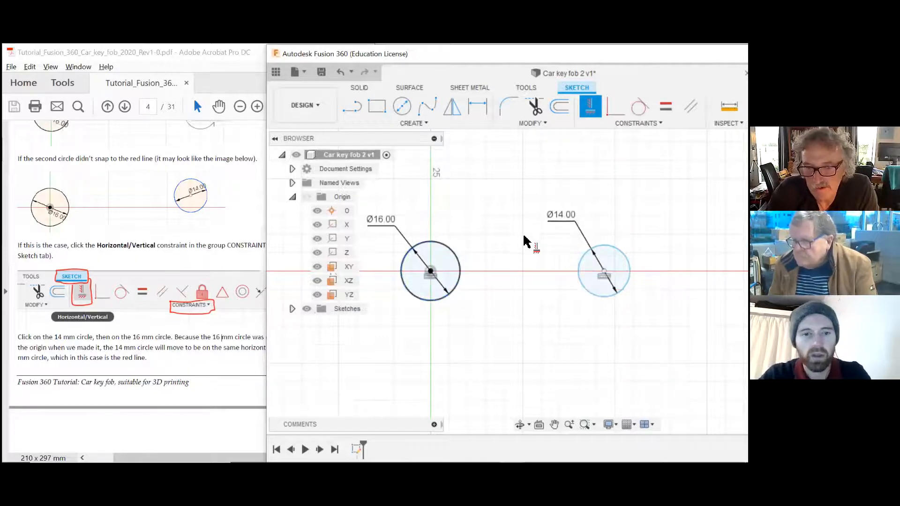
key(Escape)
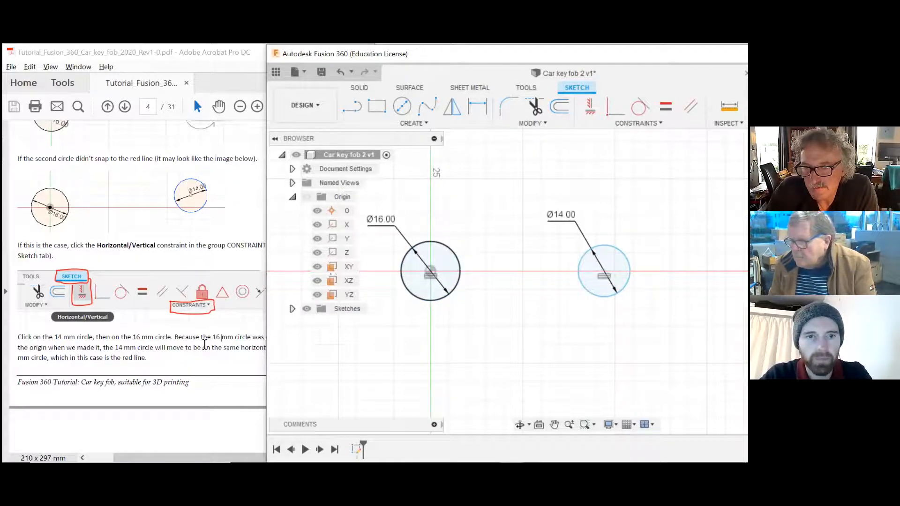
Bring the tutorial's Sketch Dimension instructions into view and slide the 14 mm circle along the red axis closer to the 16 mm circle
click(205, 345)
scroll(221, 328, down, 5)
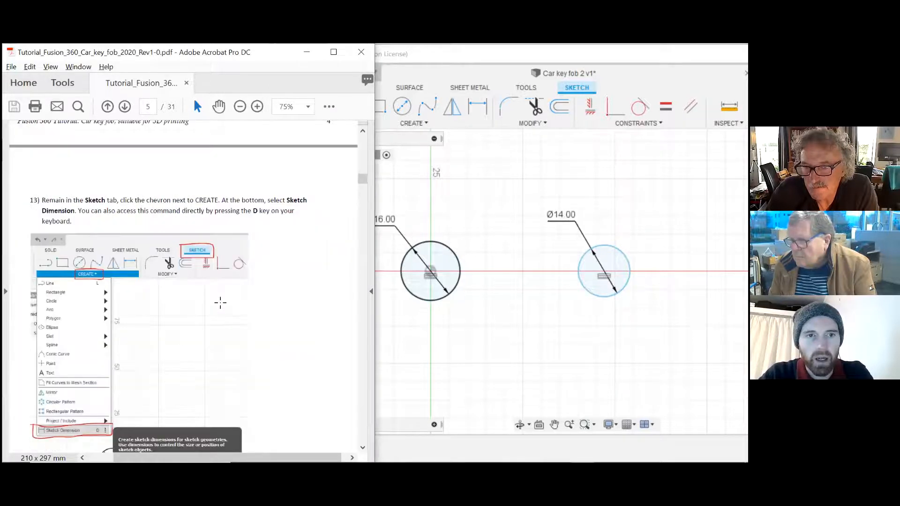
scroll(221, 302, down, 2)
click(530, 270)
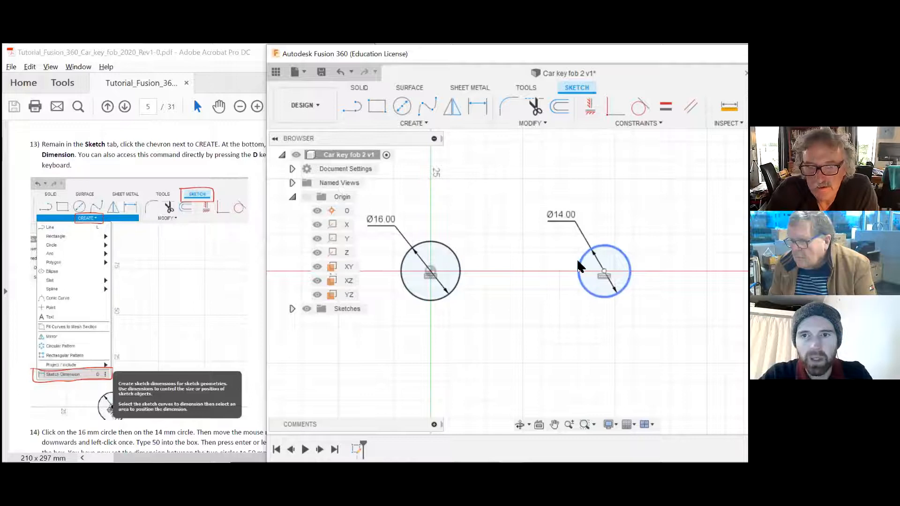
mouse_move(581, 267)
mouse_down()
mouse_move(588, 257)
mouse_move(578, 253)
mouse_up()
drag(580, 209, 562, 280)
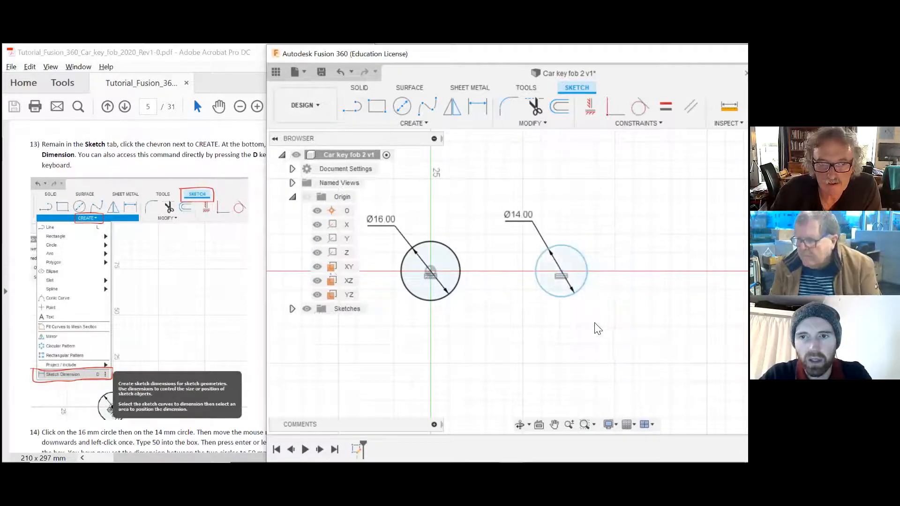
Dimension the distance between the centres of the 16 mm and 14 mm circles as 50 mm, with the dimension placed below them
click(483, 110)
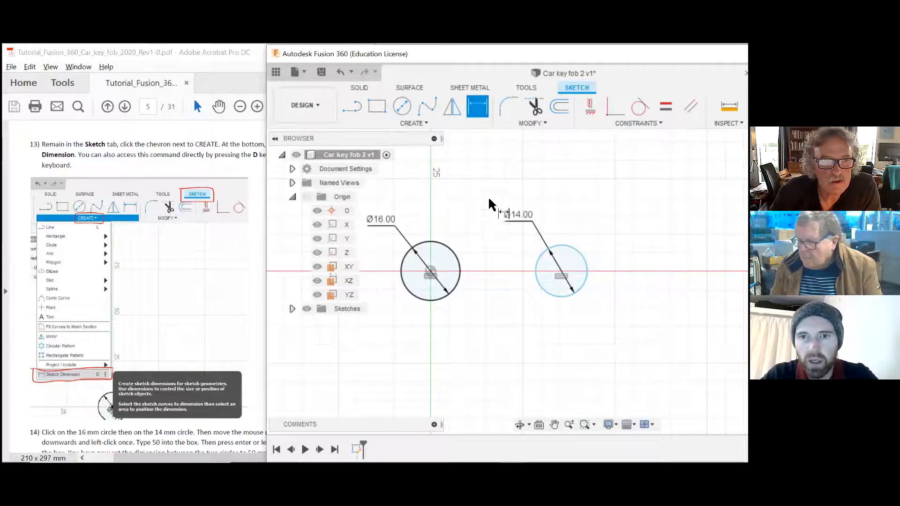
click(431, 274)
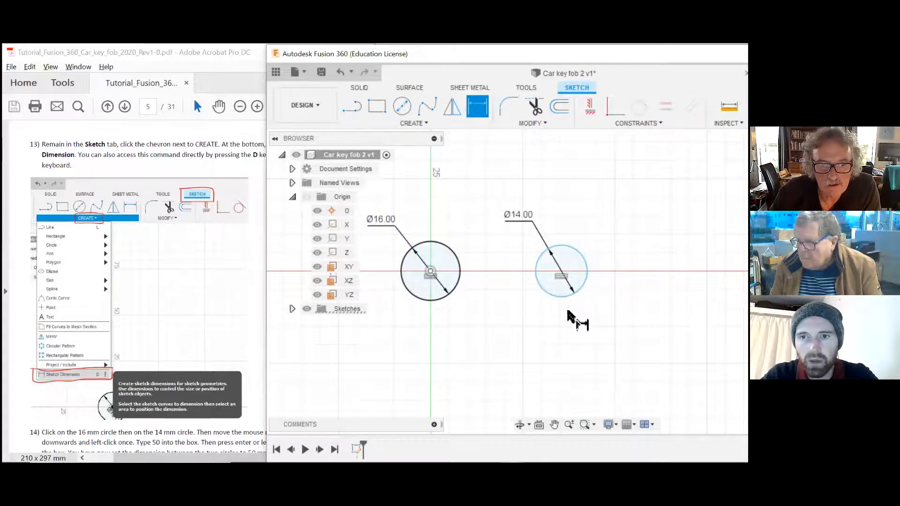
click(562, 276)
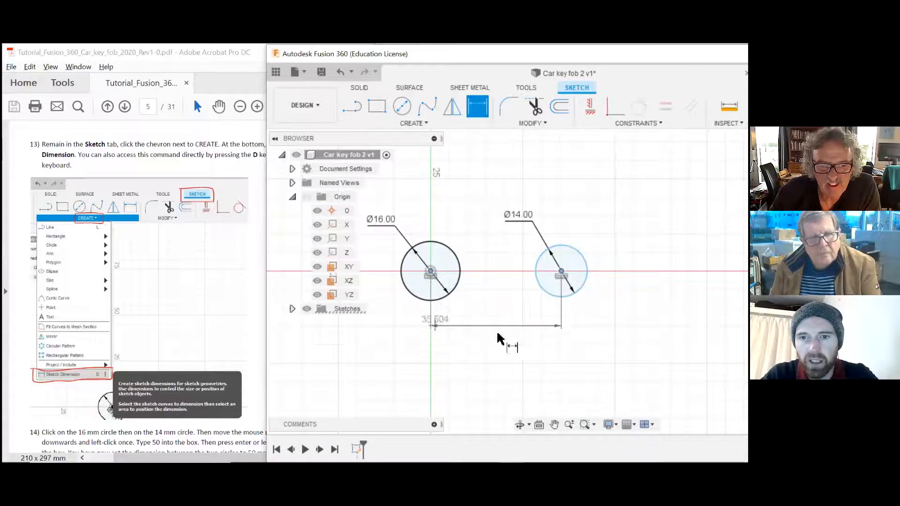
click(494, 338)
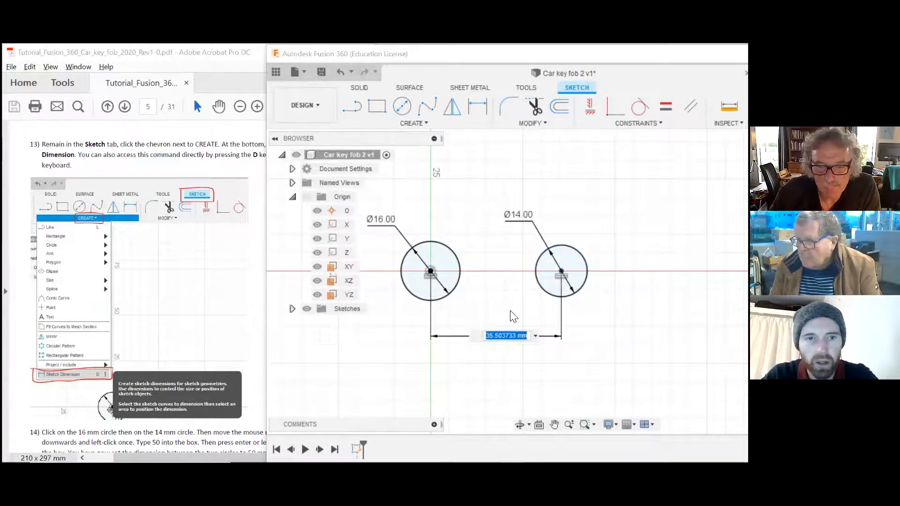
click(226, 330)
scroll(295, 285, down, 6)
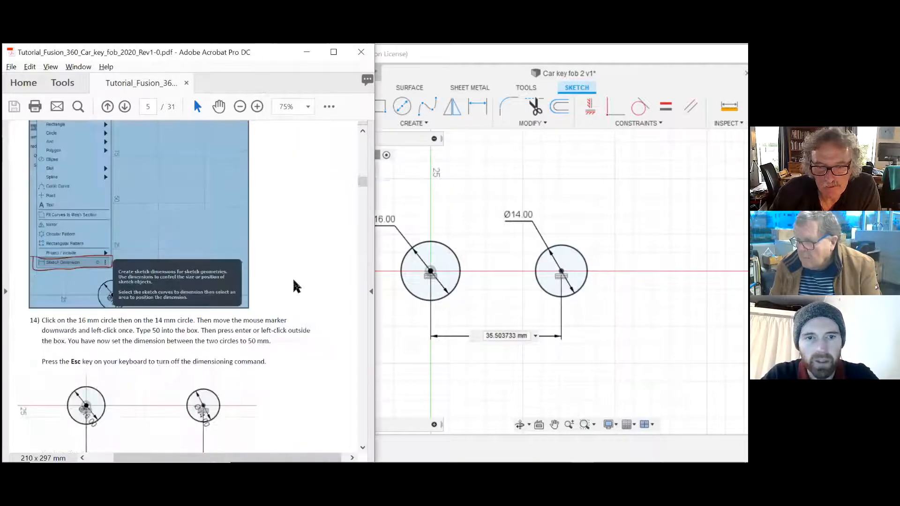
click(529, 336)
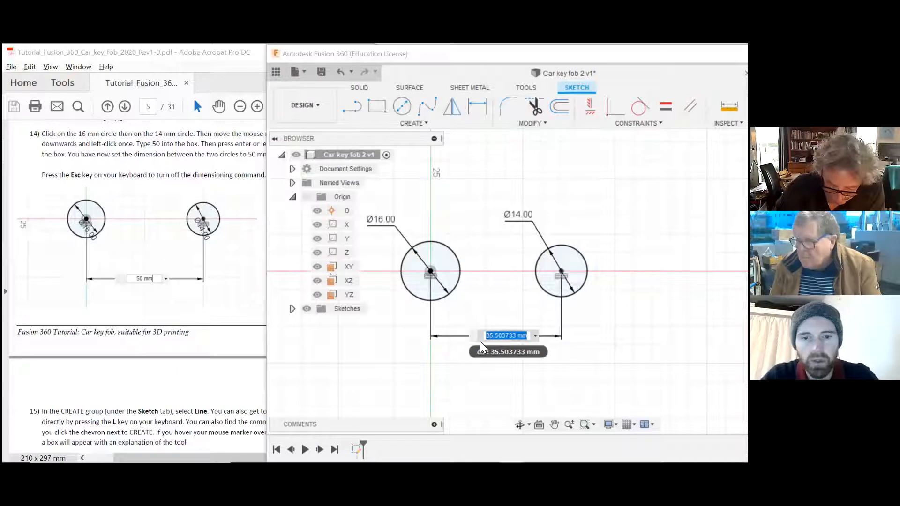
text(50)
key(Return)
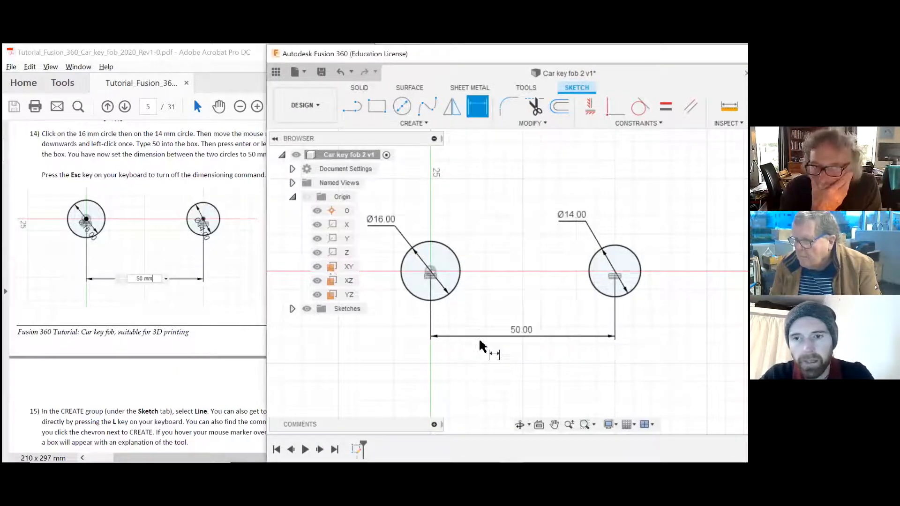
scroll(530, 311, down, 1)
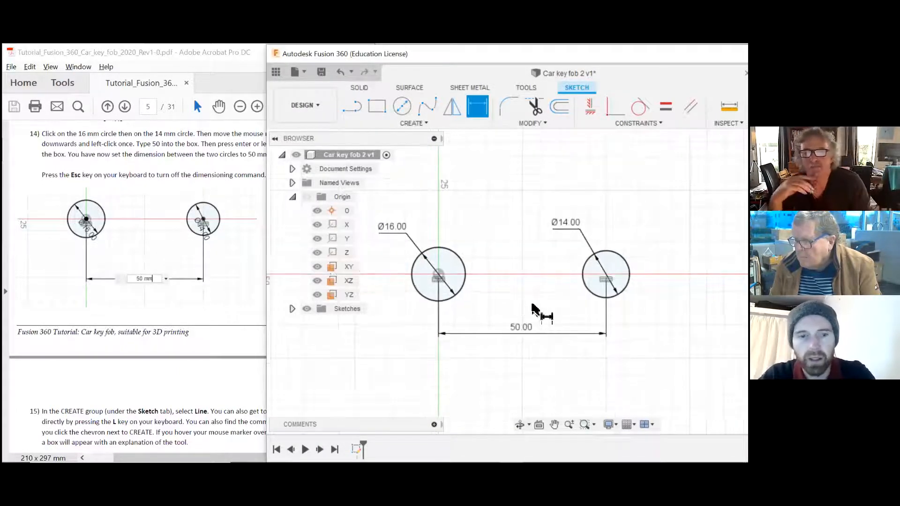
key(Escape)
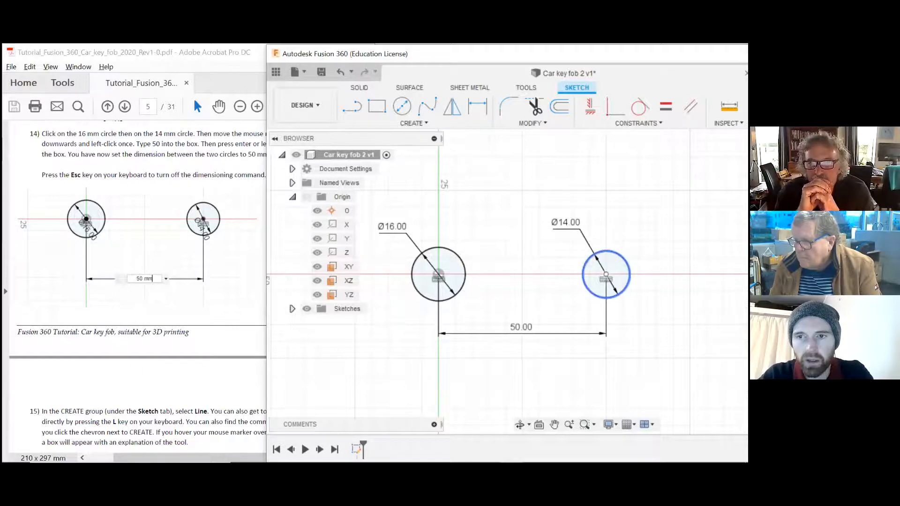
click(623, 290)
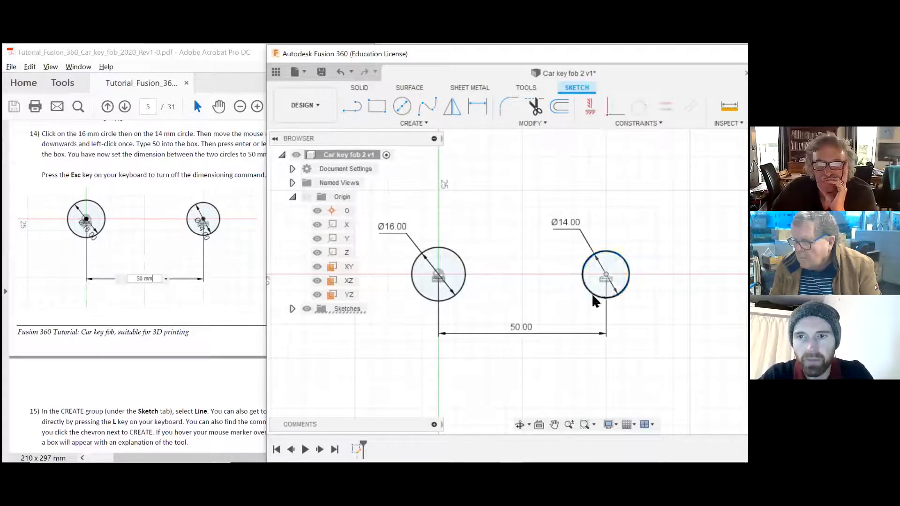
click(517, 332)
click(574, 323)
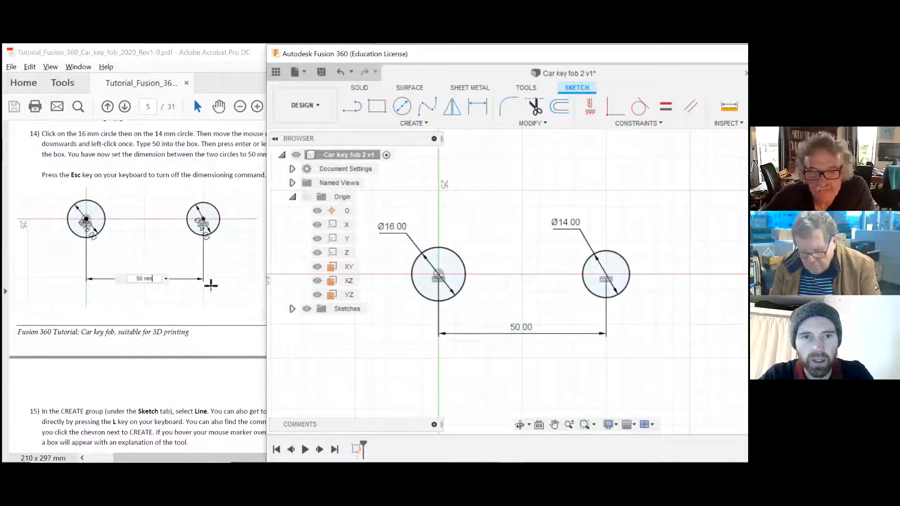
Read tutorial steps 15 and 16 on drawing a line across the circles, and check the Line command's description
click(218, 300)
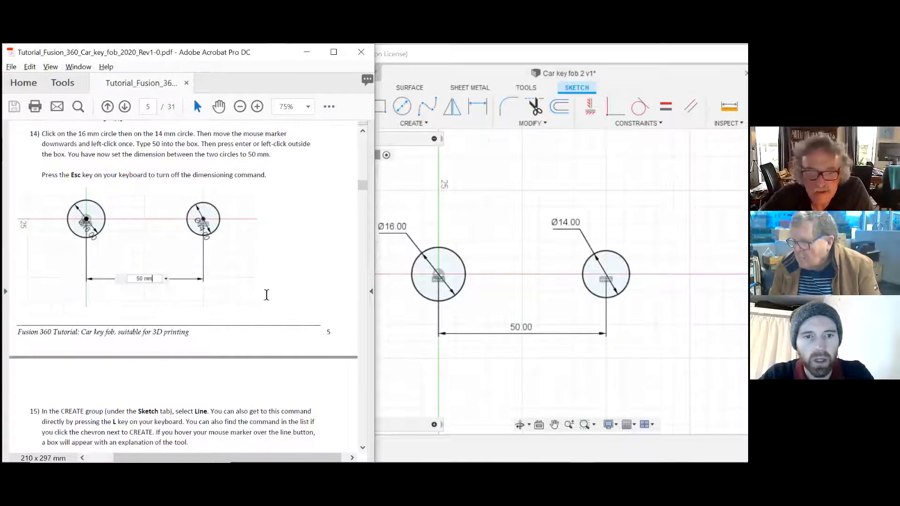
scroll(265, 297, down, 5)
scroll(266, 287, down, 1)
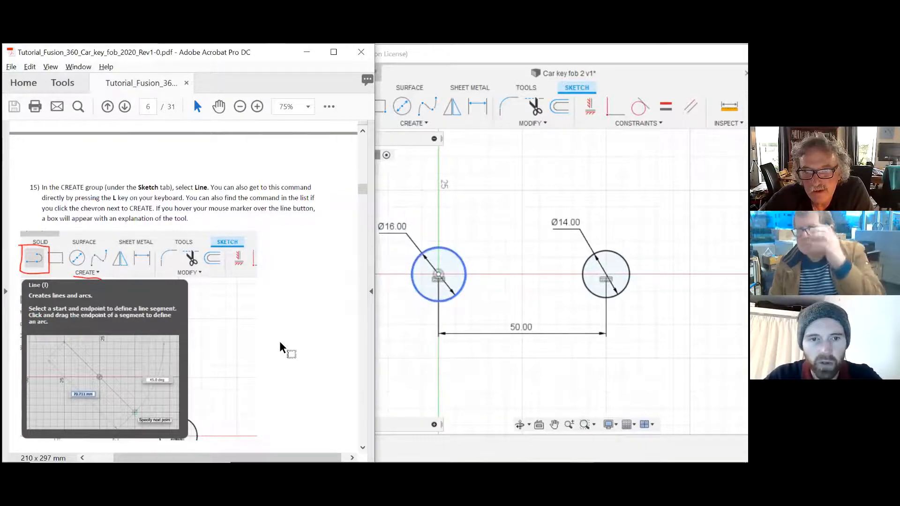
scroll(280, 342, down, 2)
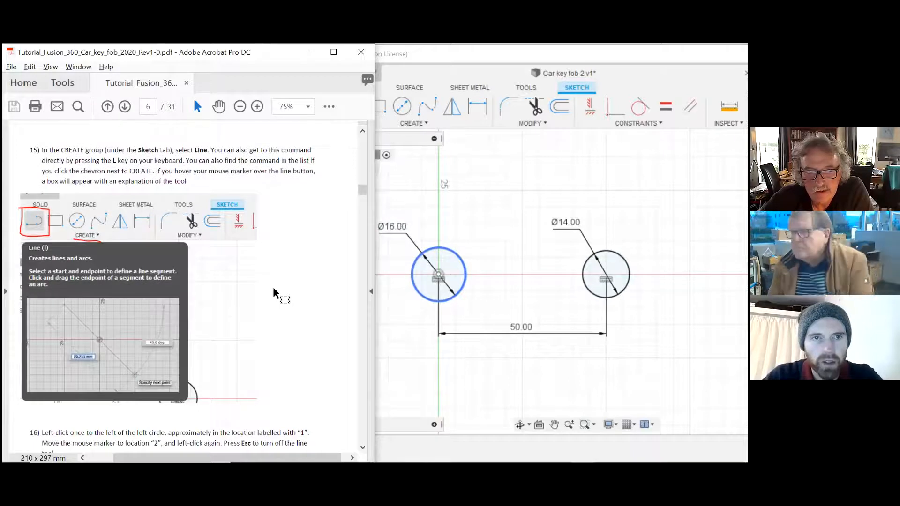
scroll(276, 285, down, 2)
scroll(275, 283, up, 2)
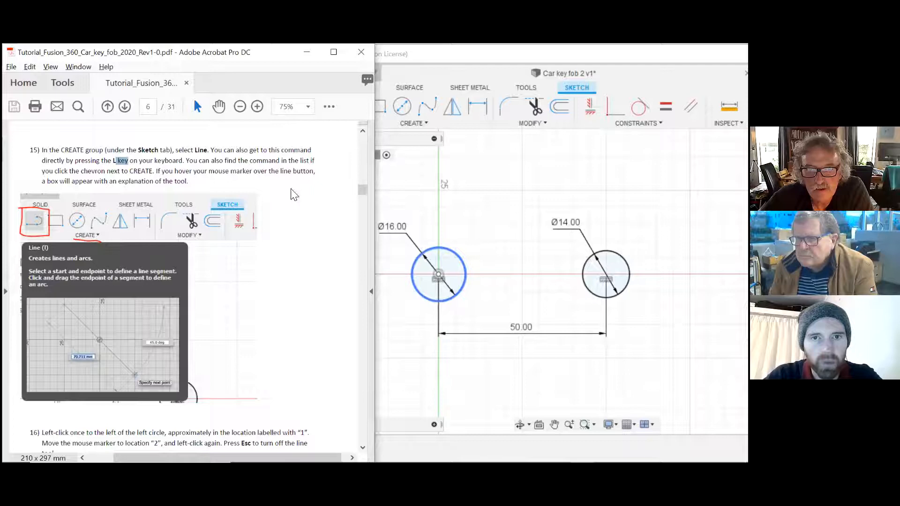
click(496, 211)
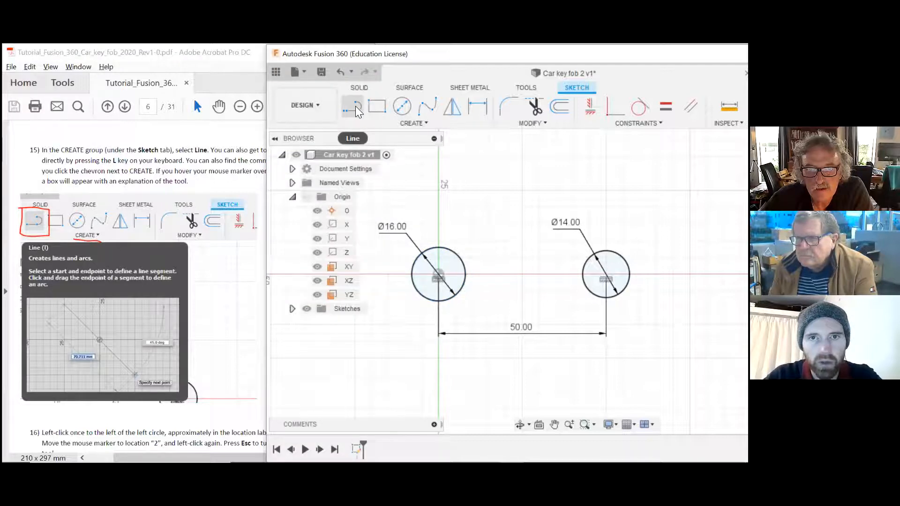
mouse_move(345, 110)
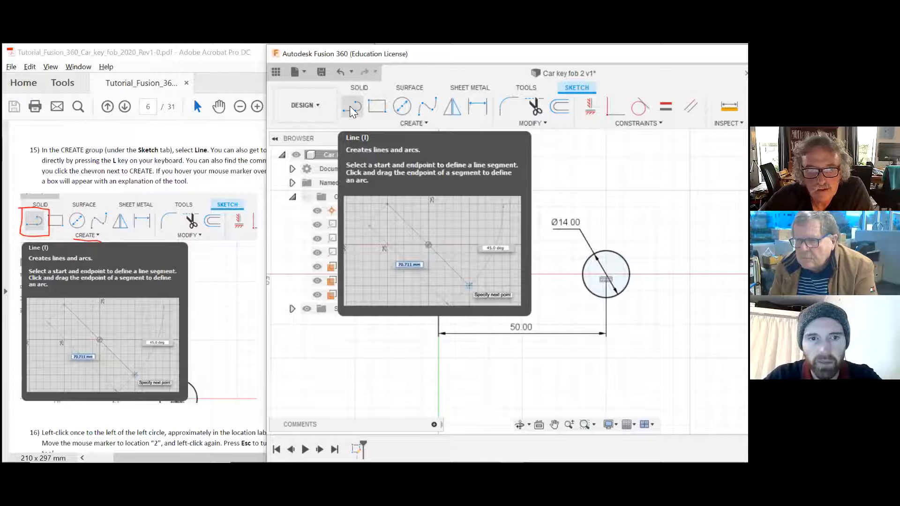
click(233, 191)
scroll(233, 196, down, 5)
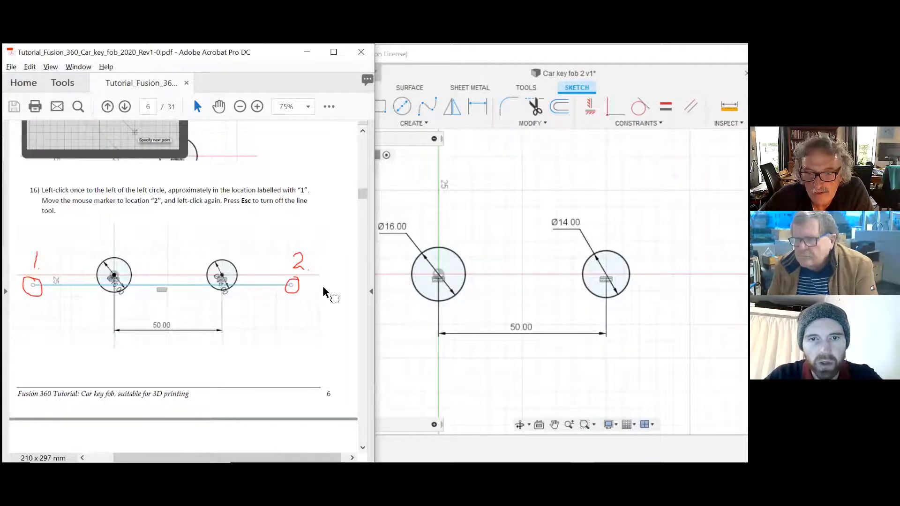
Draw a horizontal line just below the red axis, from left of the 16 mm circle to right of the 14 mm circle
click(464, 178)
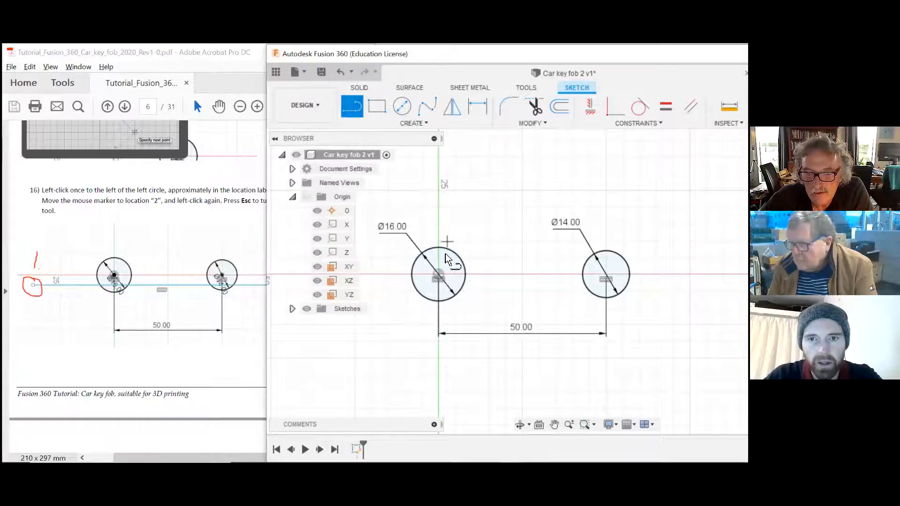
scroll(476, 290, down, 4)
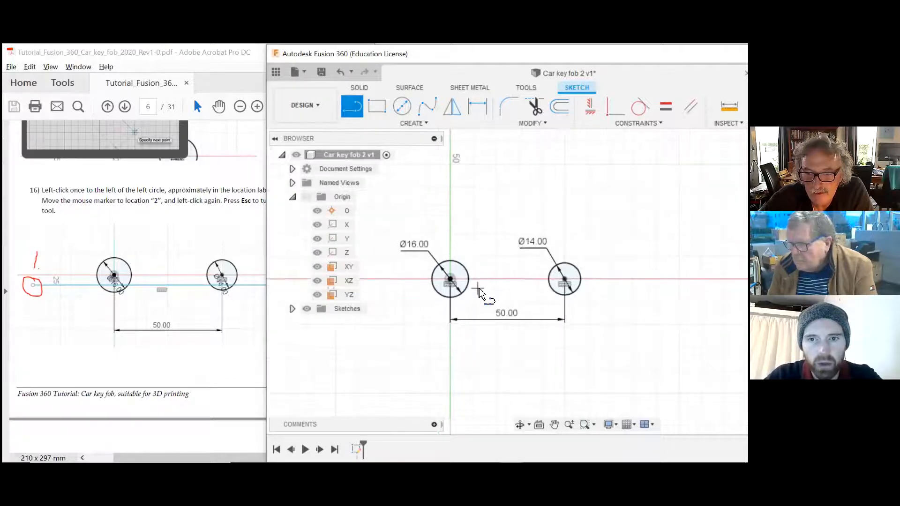
click(398, 285)
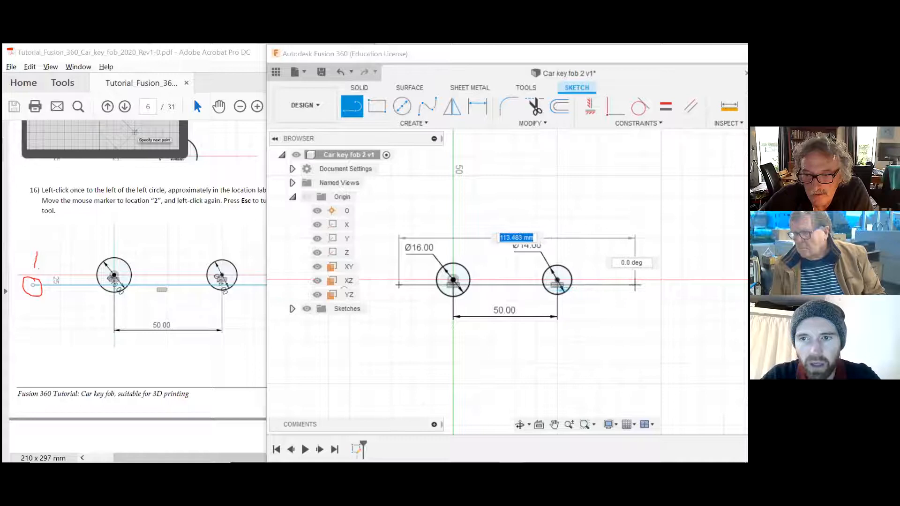
click(606, 284)
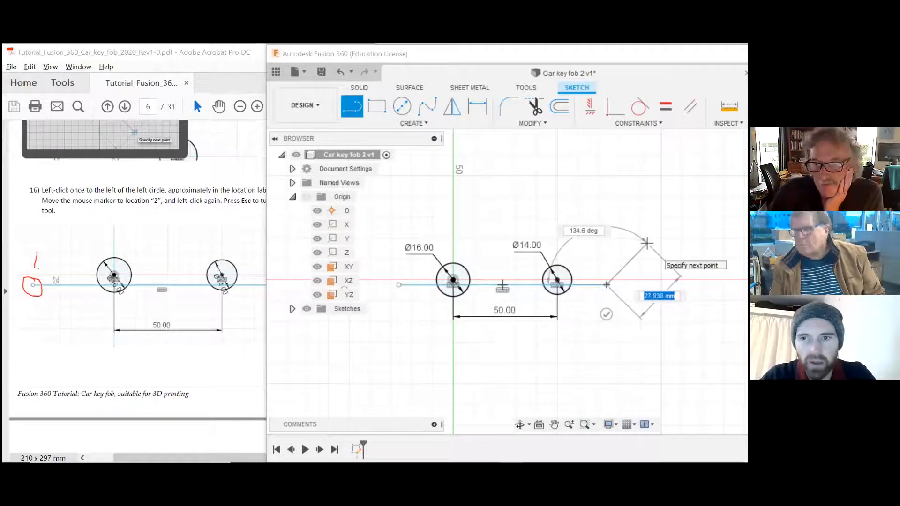
key(Escape)
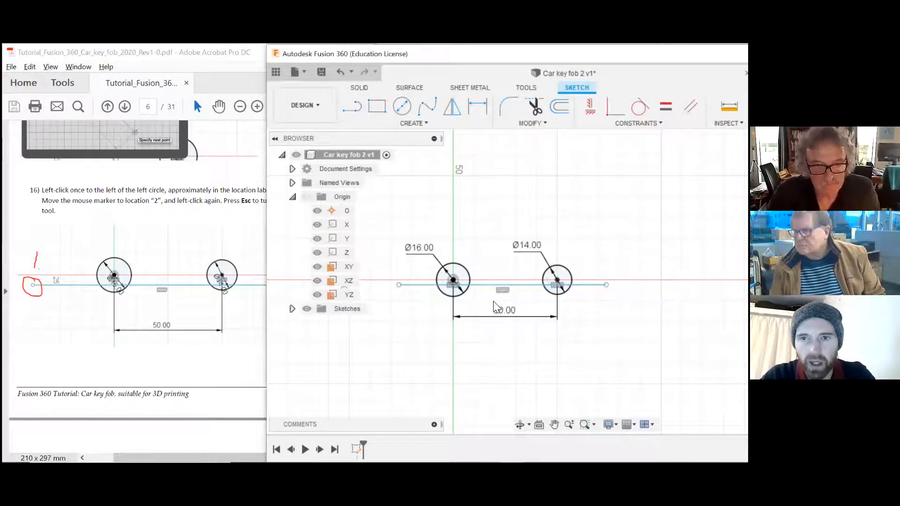
scroll(493, 300, up, 3)
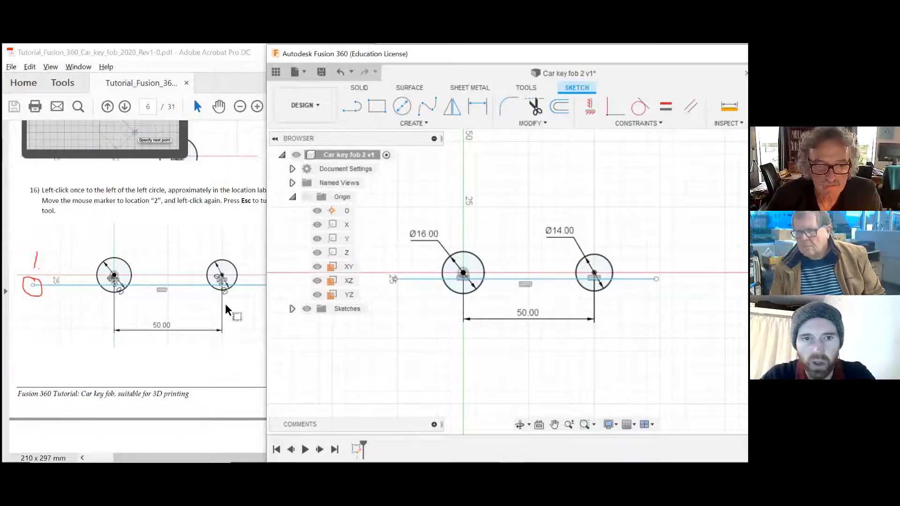
Read tutorial step 17 on dimensioning the new line from the centre of the left circle
click(207, 363)
scroll(208, 356, down, 5)
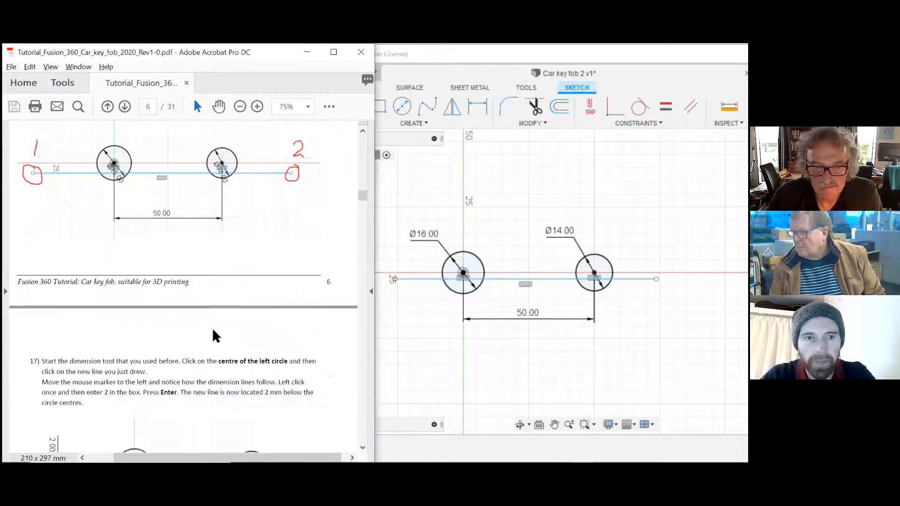
scroll(227, 303, down, 1)
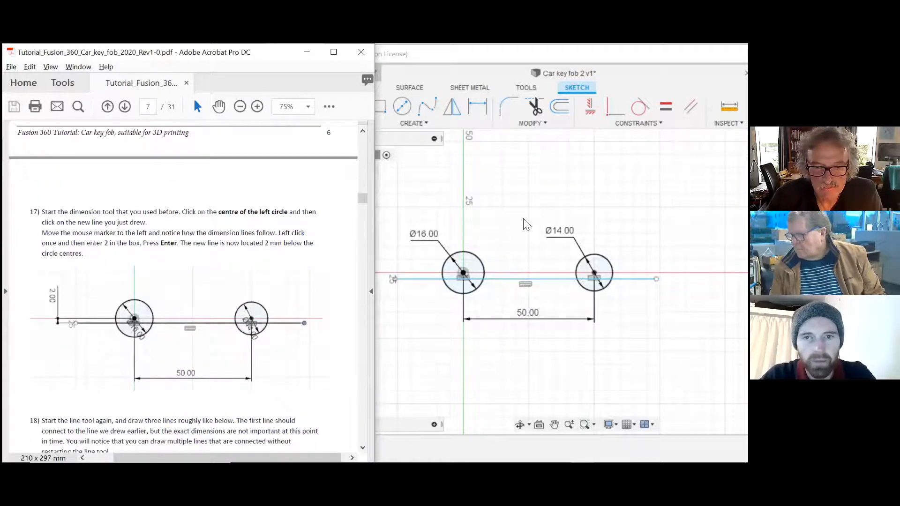
Dimension the distance from the 16 mm circle's centre to the horizontal line below it as 2 mm, placed beyond the line's left end
scroll(672, 229, down, 1)
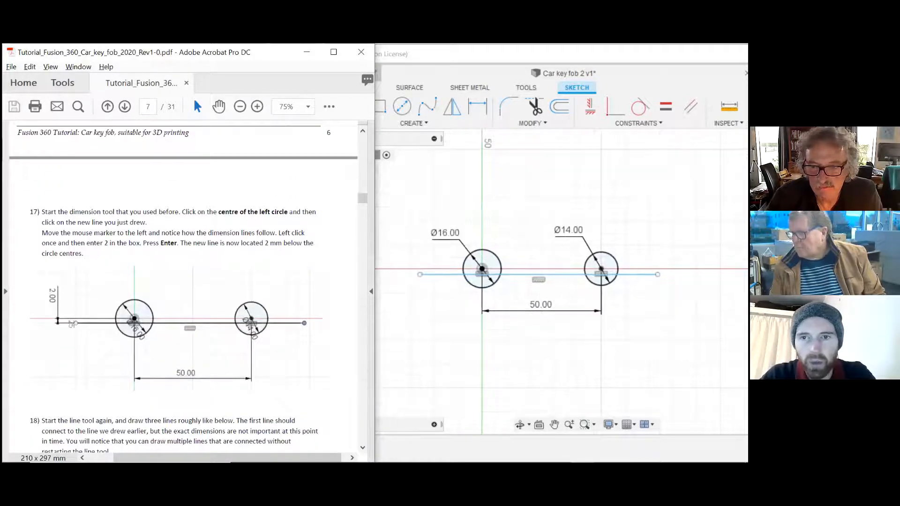
click(480, 109)
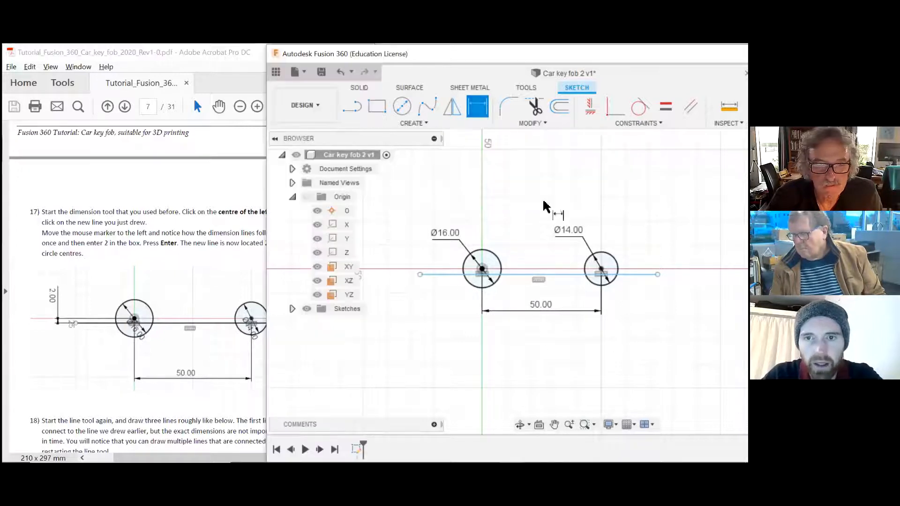
scroll(445, 273, up, 2)
click(438, 265)
scroll(497, 291, up, 3)
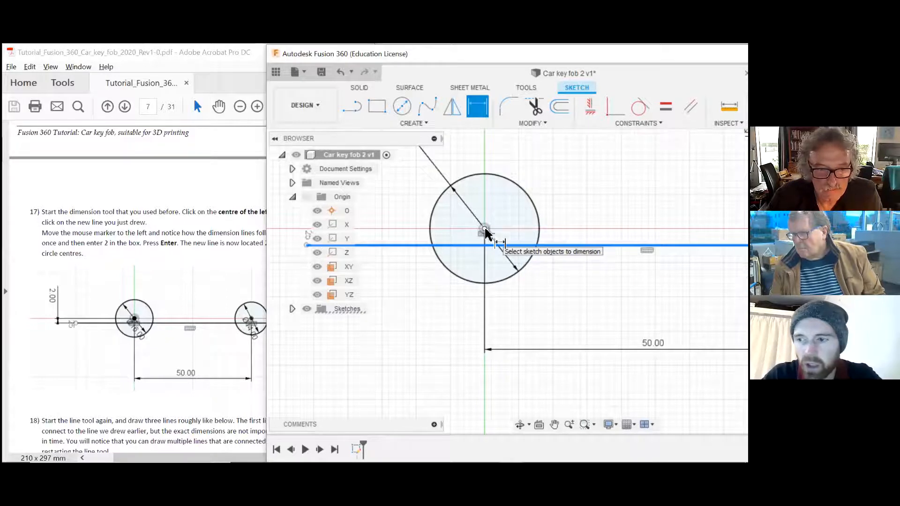
scroll(486, 231, down, 3)
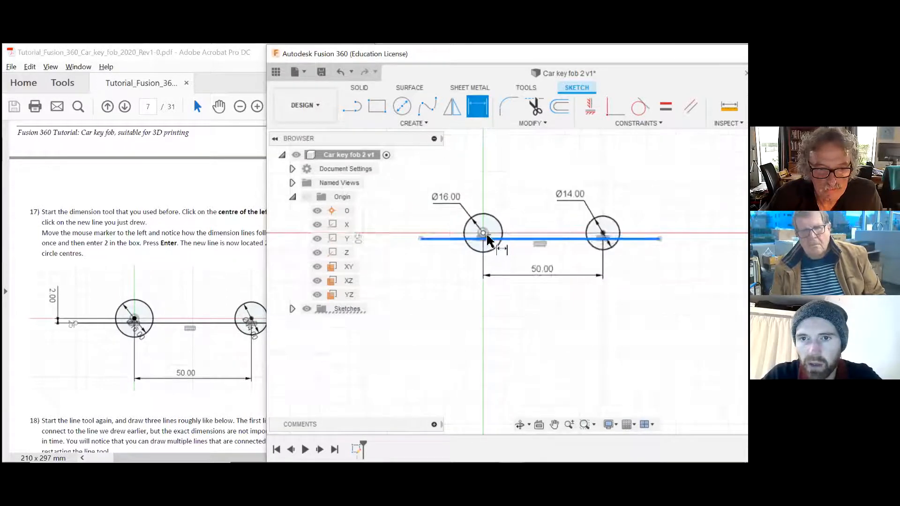
scroll(486, 239, up, 3)
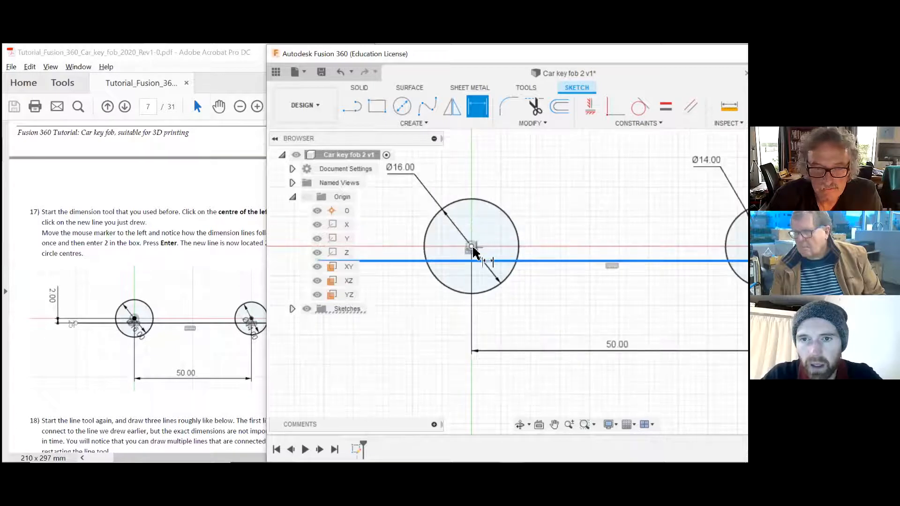
scroll(473, 250, up, 2)
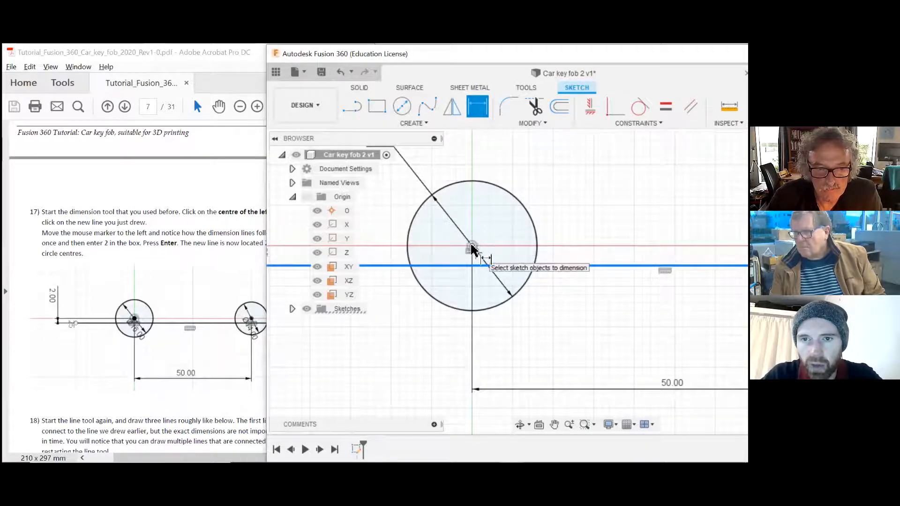
click(472, 245)
scroll(516, 226, down, 4)
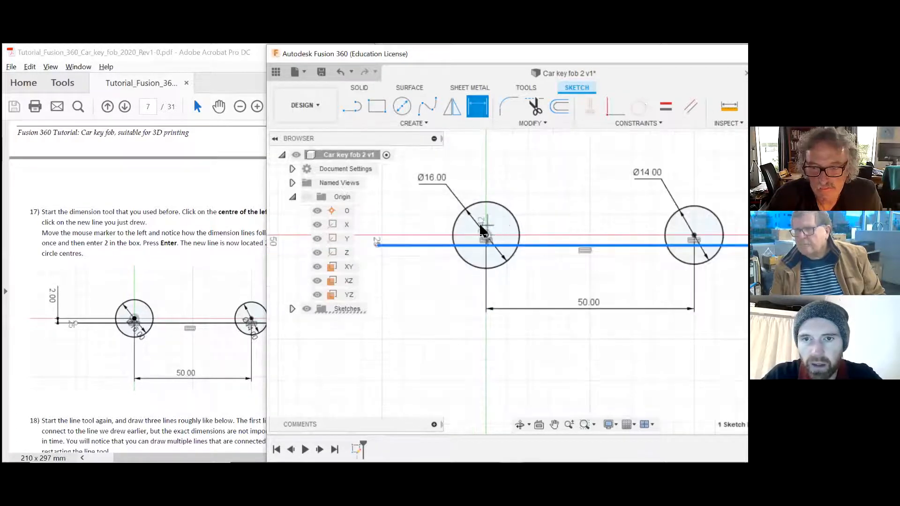
click(386, 258)
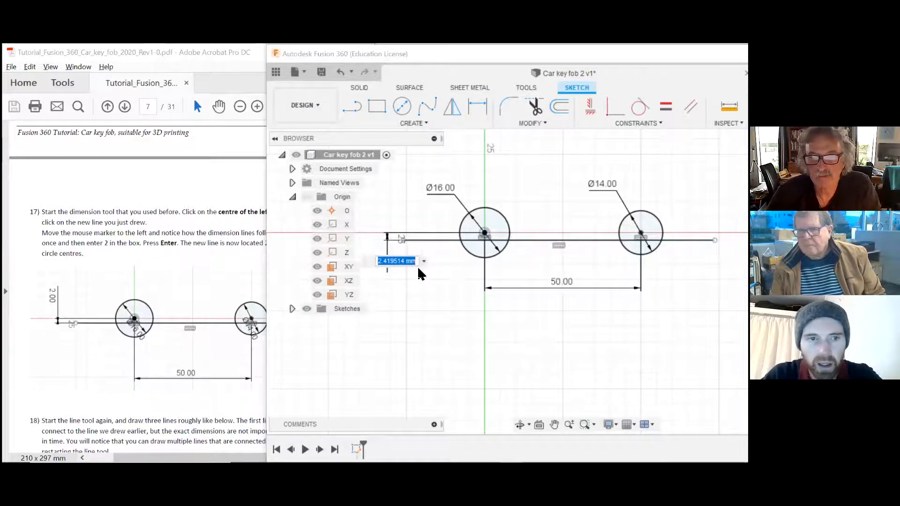
text(2)
key(Return)
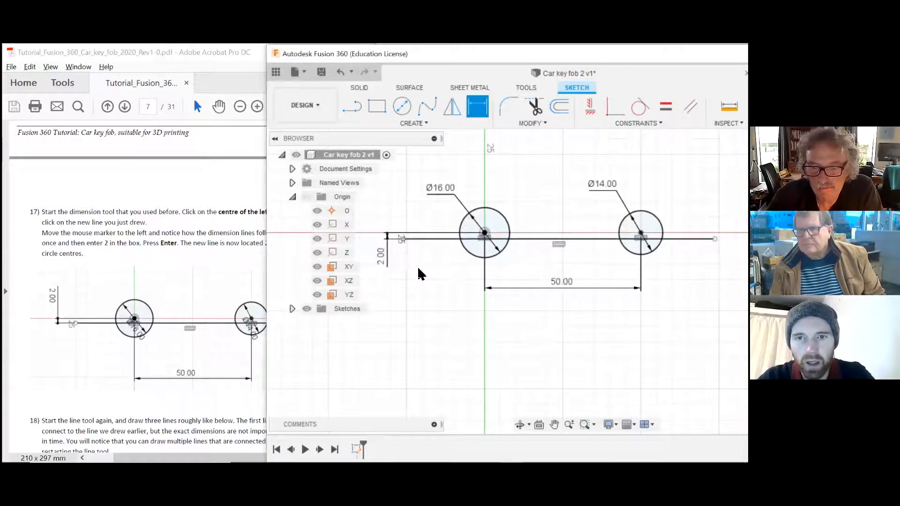
Read tutorial step 18 and its figure on drawing three connected lines from the existing line
click(208, 255)
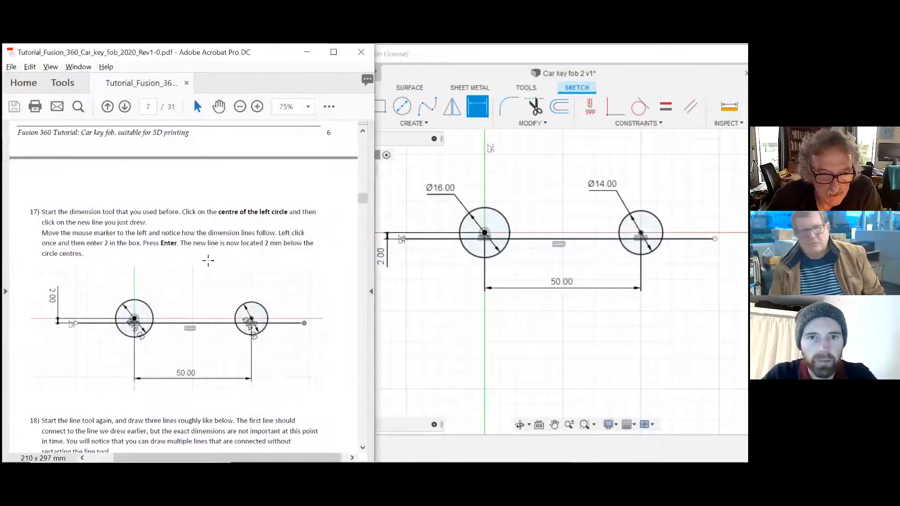
scroll(208, 258, down, 5)
scroll(208, 260, down, 5)
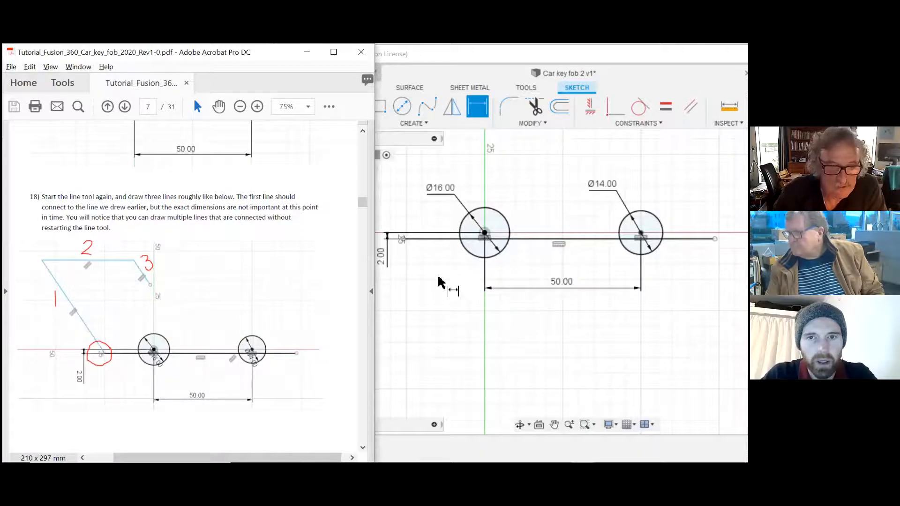
scroll(482, 256, down, 2)
scroll(460, 220, up, 2)
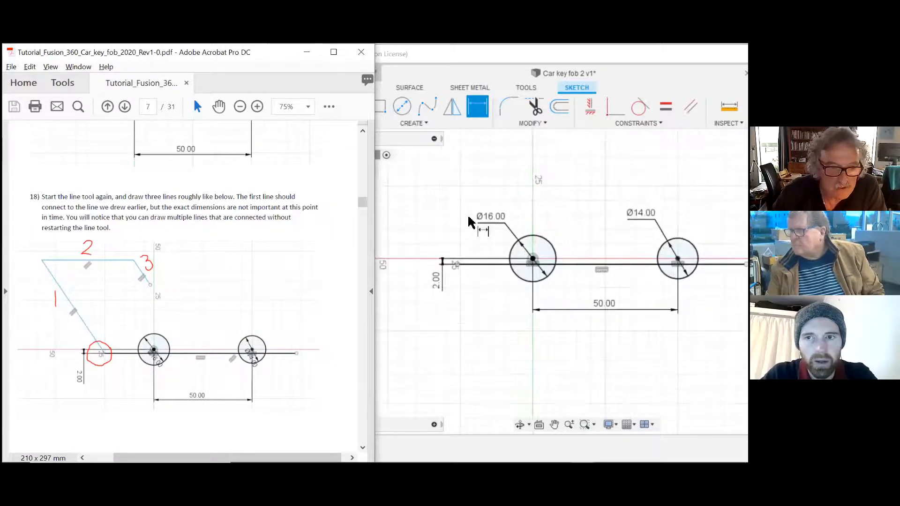
scroll(460, 223, up, 1)
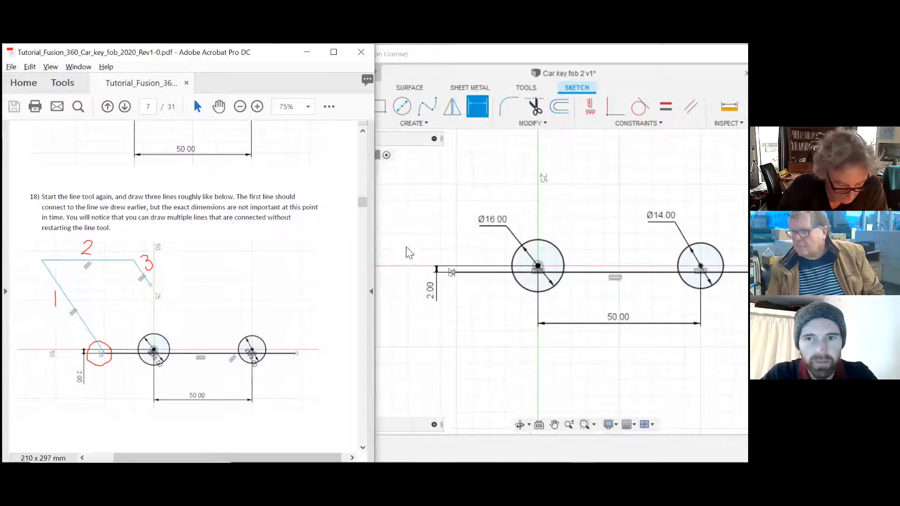
scroll(462, 237, down, 2)
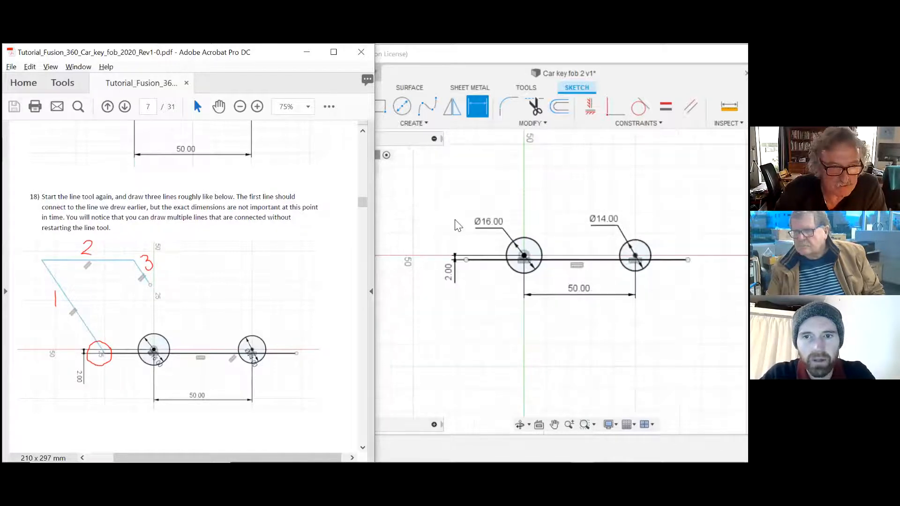
scroll(428, 221, up, 3)
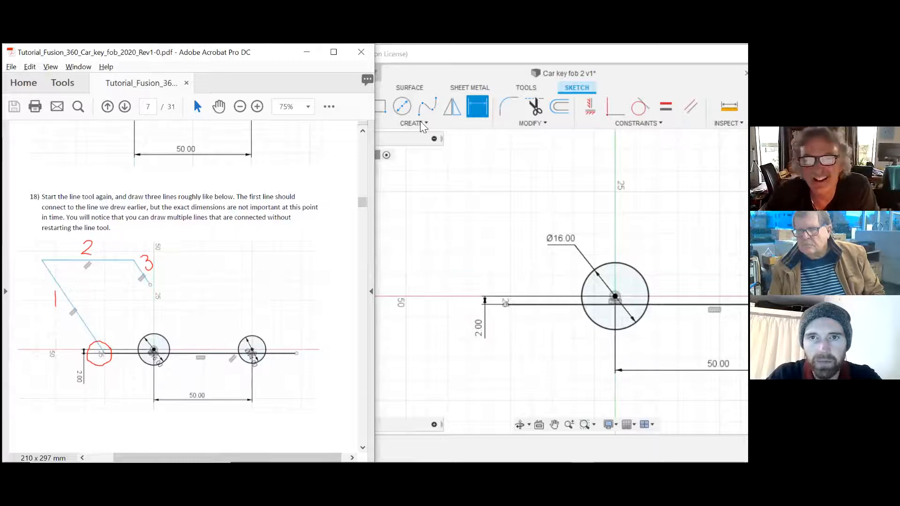
Save the design as a new version with the description User Saved
click(426, 55)
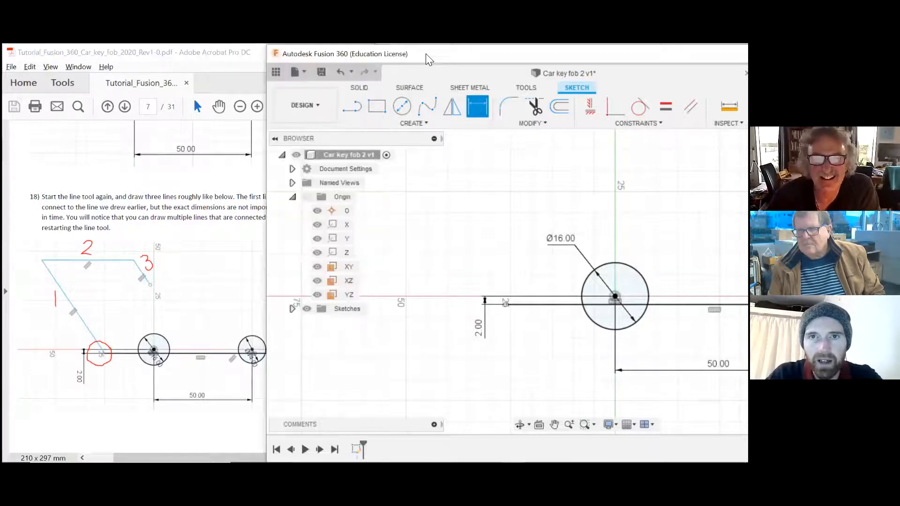
click(324, 74)
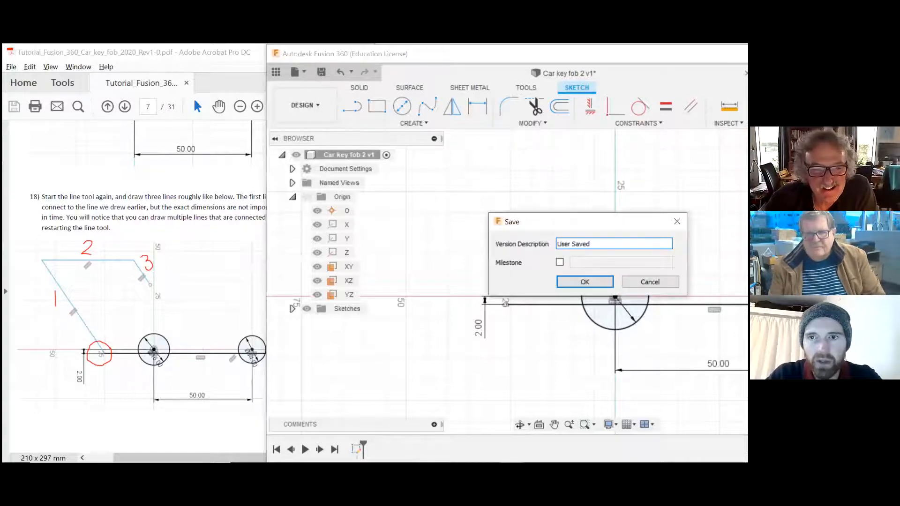
drag(596, 220, 564, 184)
click(554, 245)
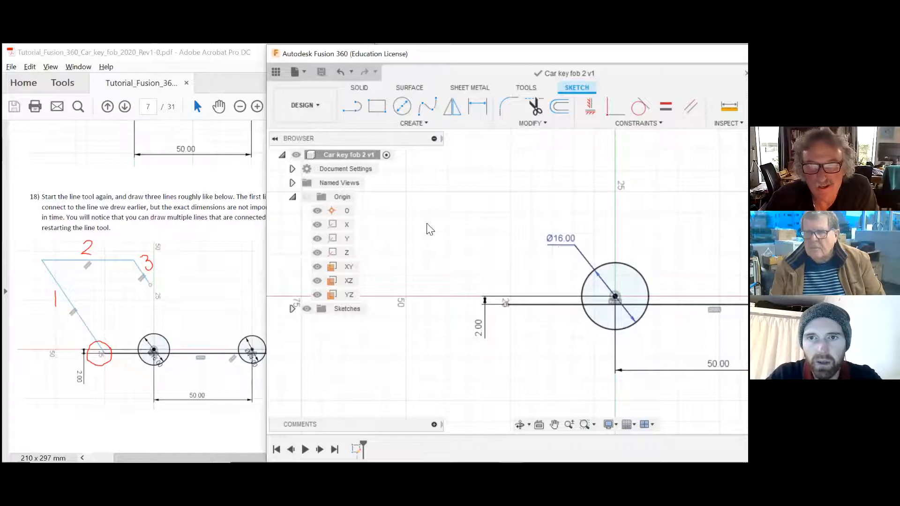
scroll(456, 236, down, 1)
scroll(456, 235, down, 2)
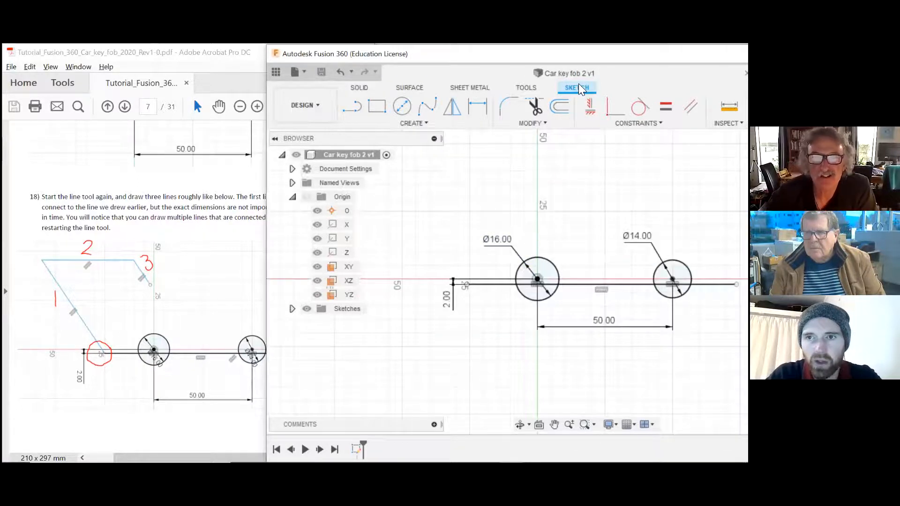
scroll(450, 276, up, 3)
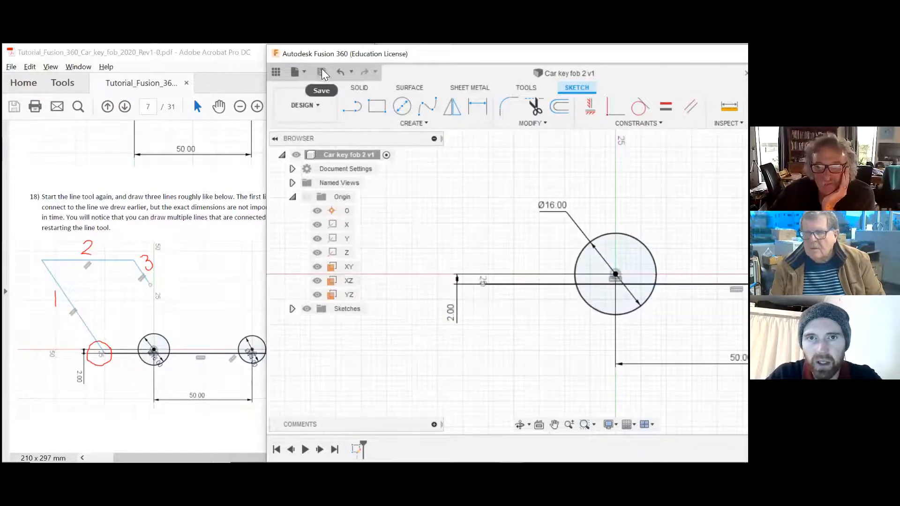
scroll(508, 266, down, 1)
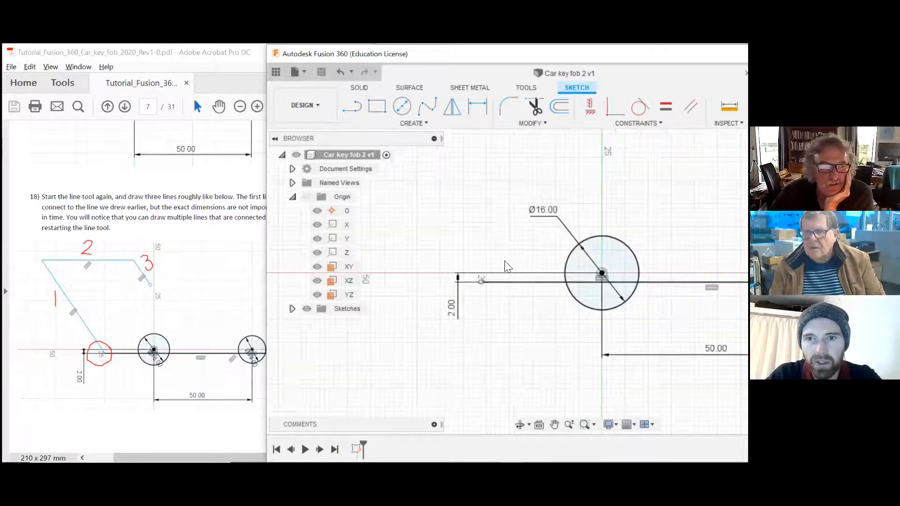
scroll(508, 265, up, 2)
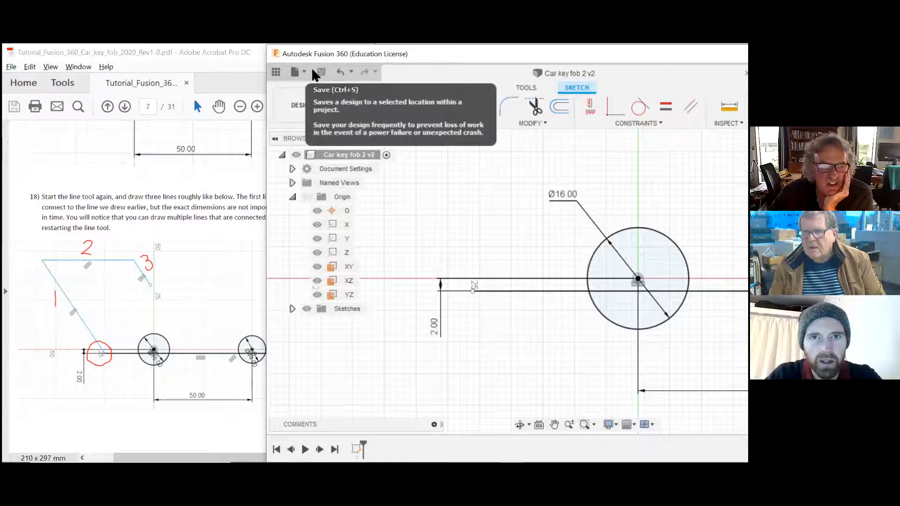
Review the complete step 18 figure and compare its starting point with the left end of the sketched horizontal line
click(221, 214)
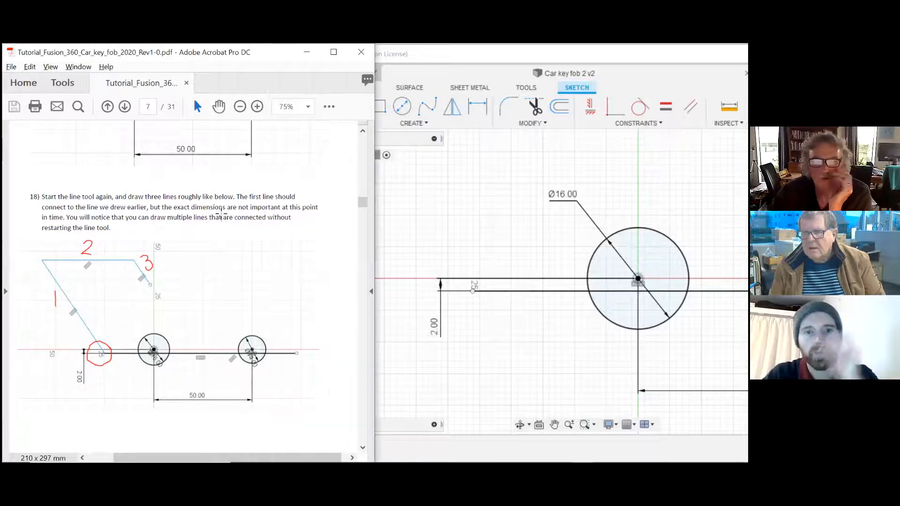
scroll(221, 216, down, 3)
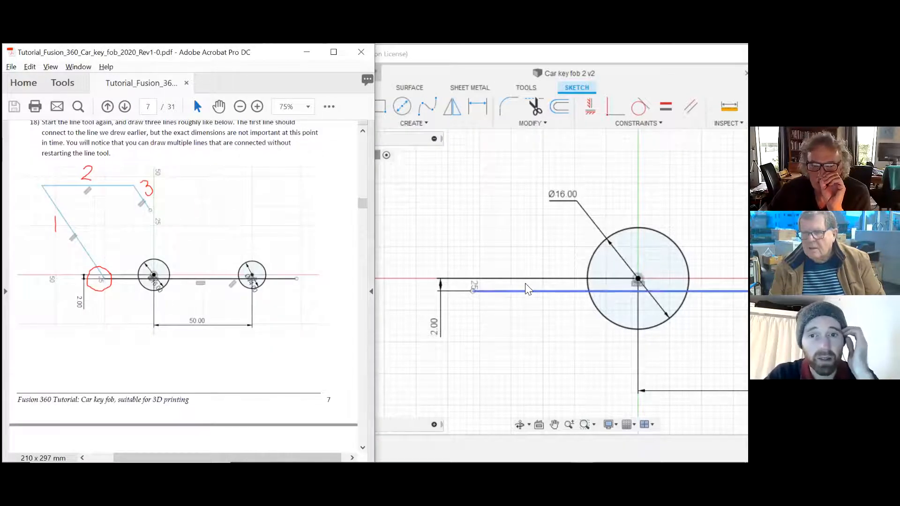
click(548, 251)
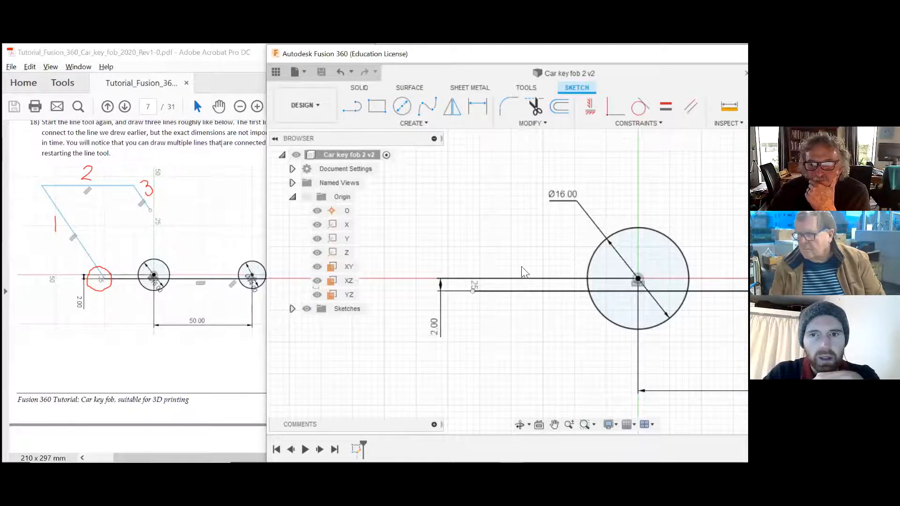
middle_drag(408, 224, 442, 234)
scroll(441, 234, up, 1)
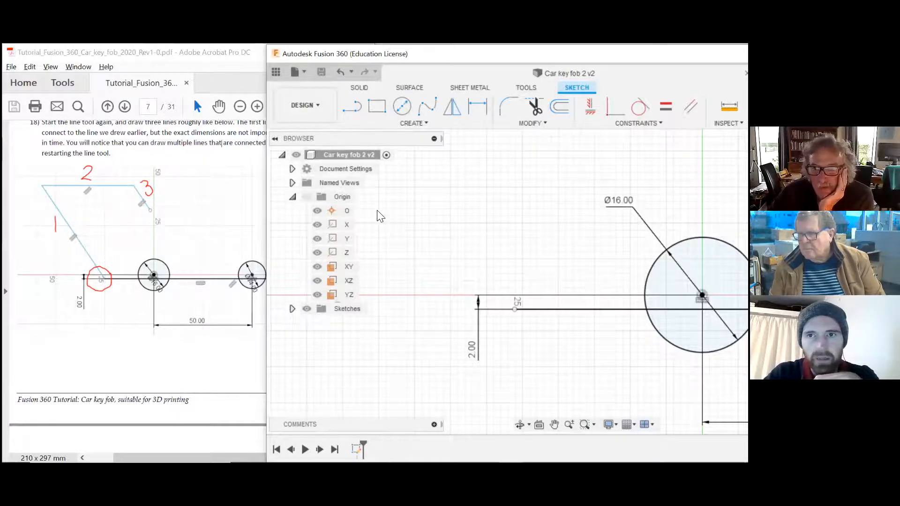
scroll(381, 215, down, 2)
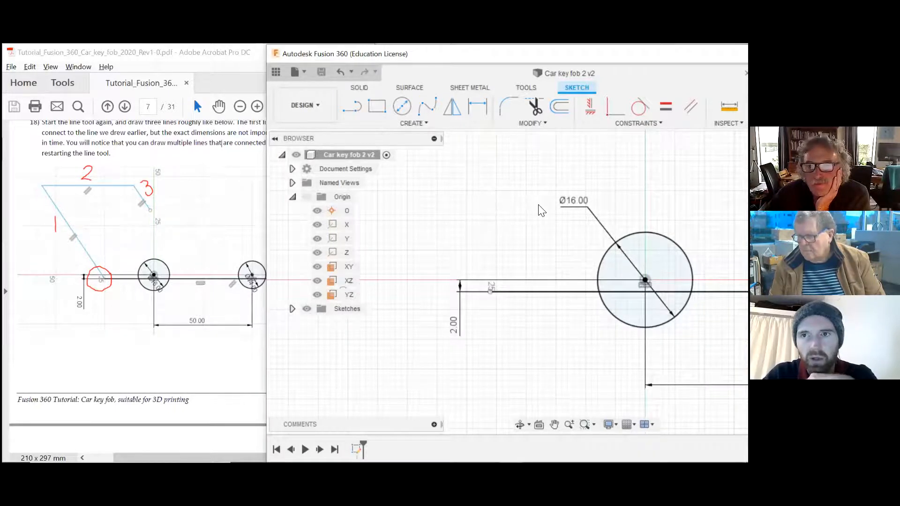
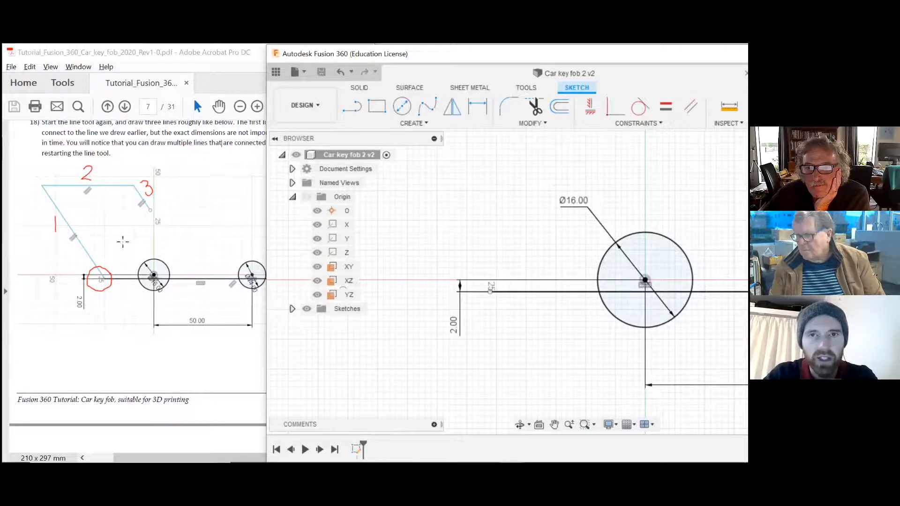
click(352, 109)
scroll(553, 322, down, 1)
scroll(537, 284, up, 3)
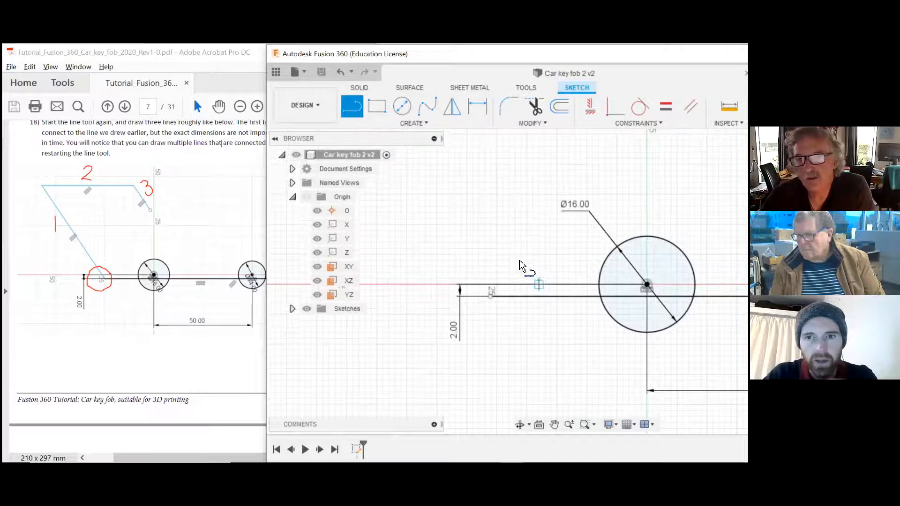
scroll(567, 277, down, 2)
scroll(521, 315, up, 1)
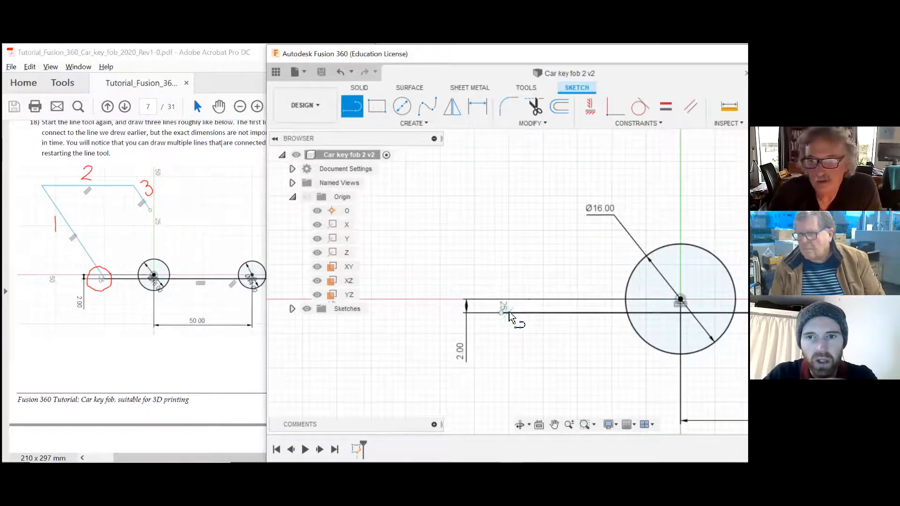
scroll(500, 317, up, 2)
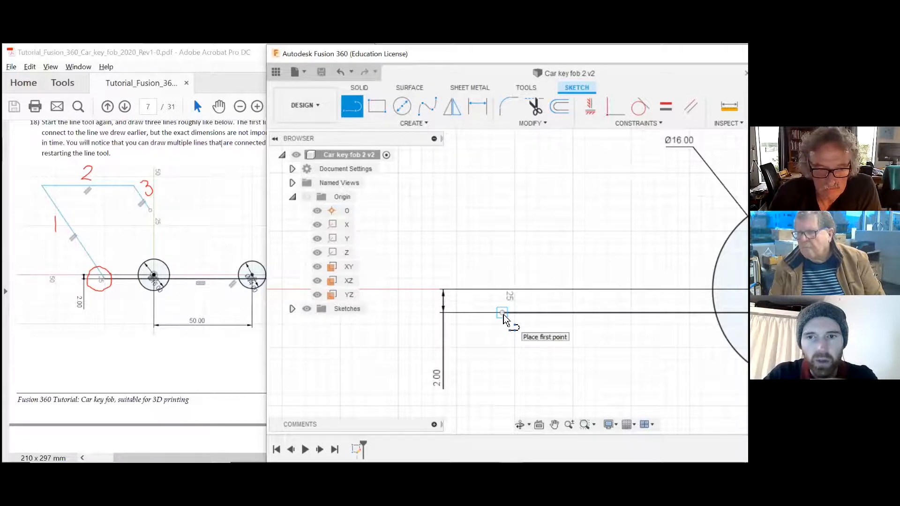
click(502, 313)
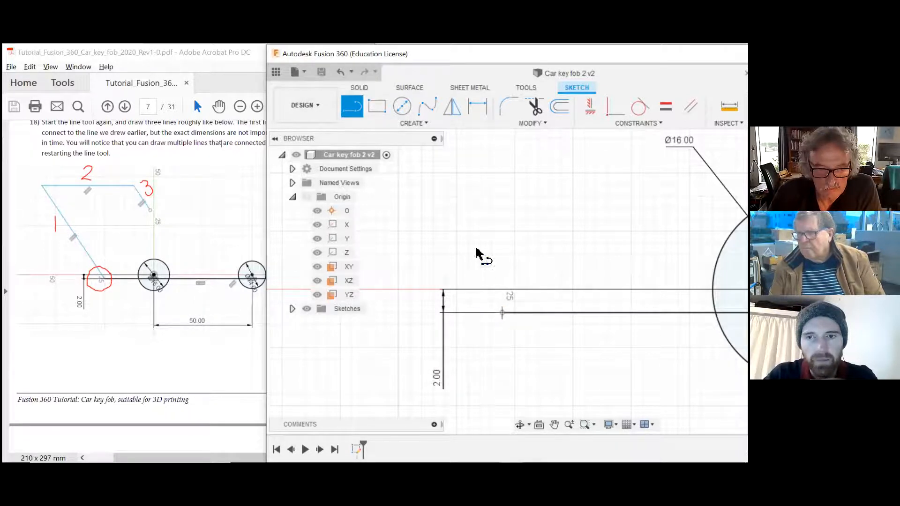
scroll(480, 244, down, 5)
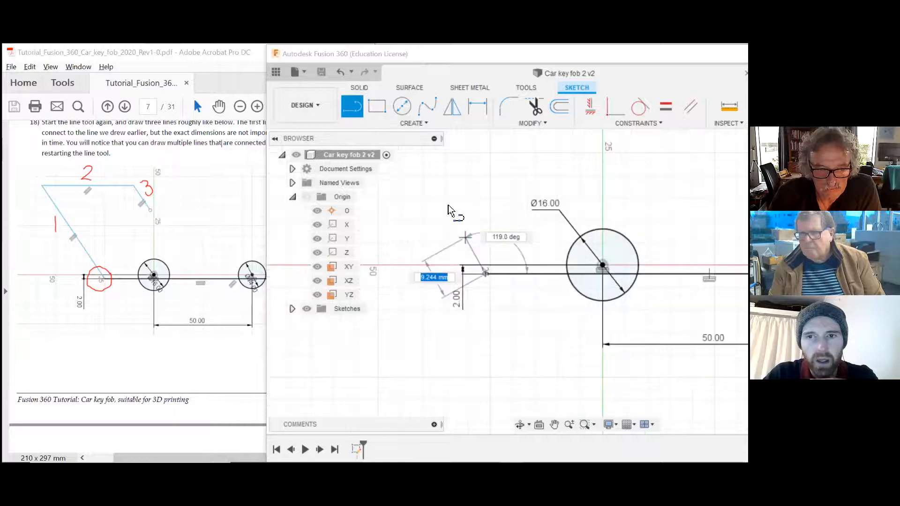
scroll(433, 176, up, 1)
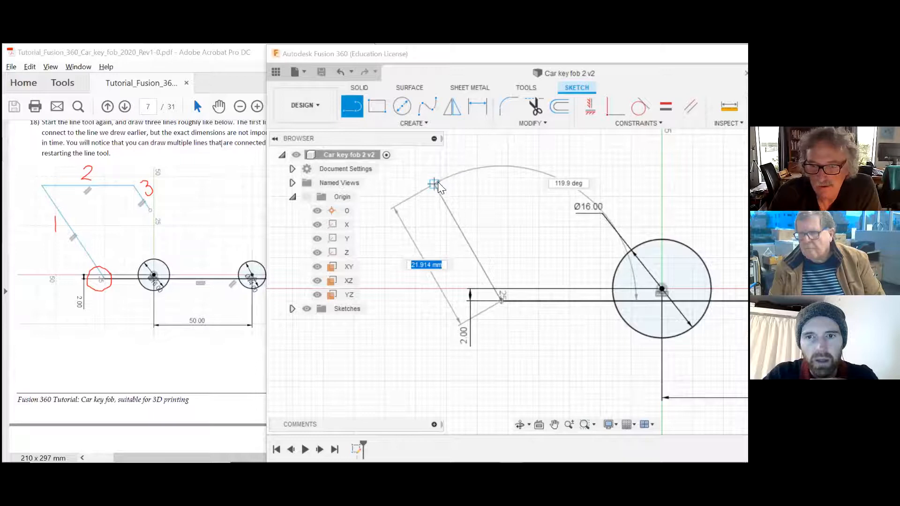
scroll(439, 192, up, 1)
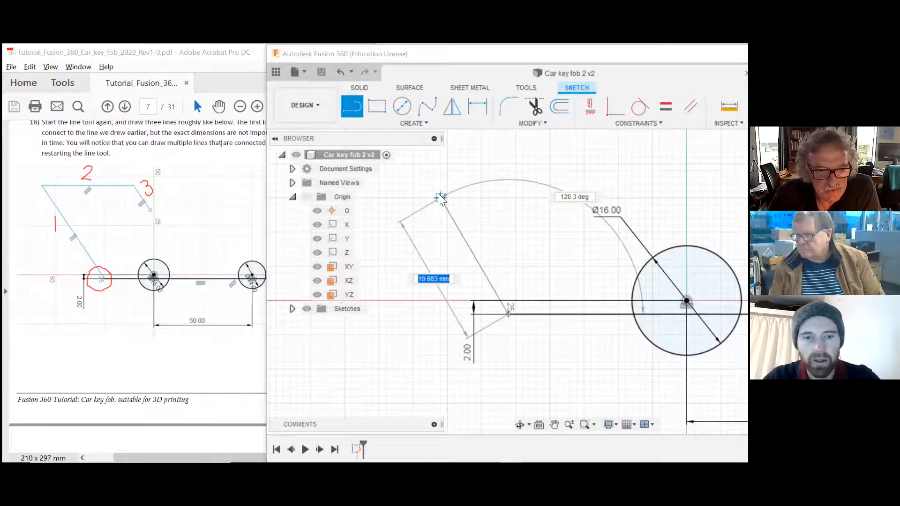
key(Escape)
scroll(512, 305, up, 3)
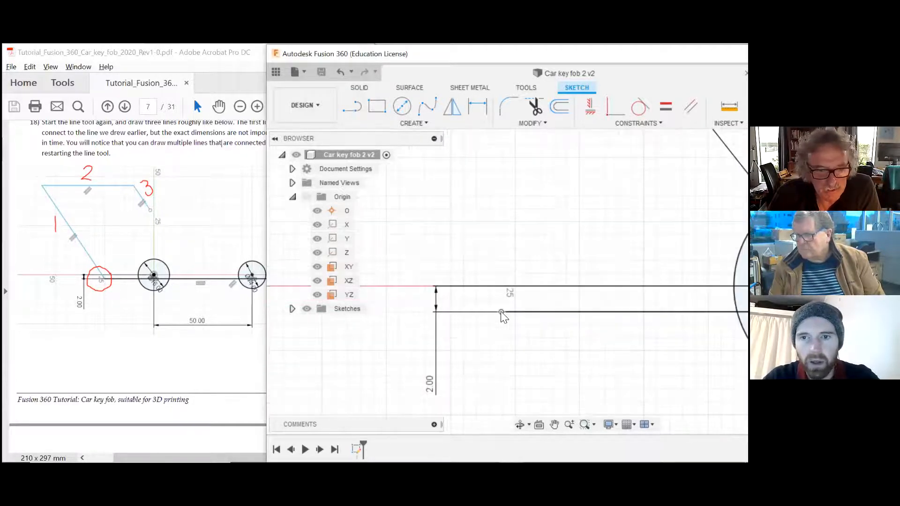
Draw the first connected line from the left end of the horizontal line, slanting up and to the left at about 120 degrees
click(350, 109)
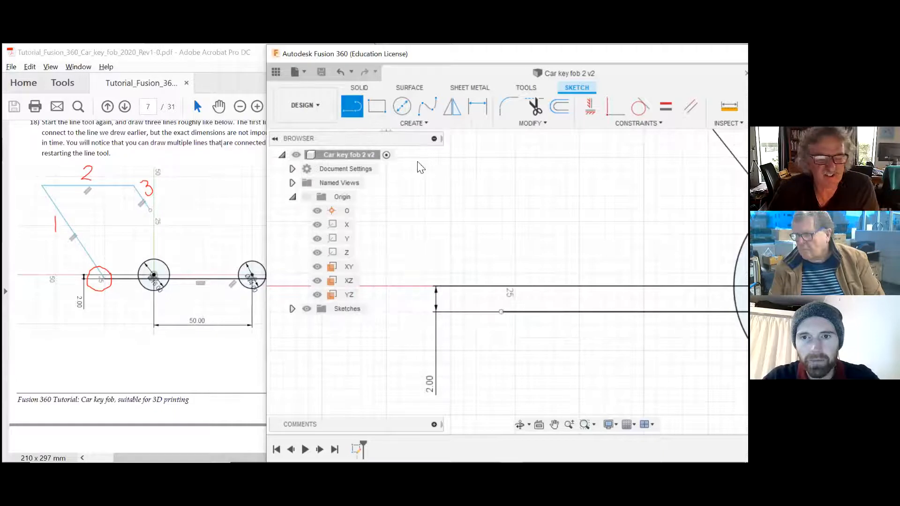
scroll(567, 338, down, 1)
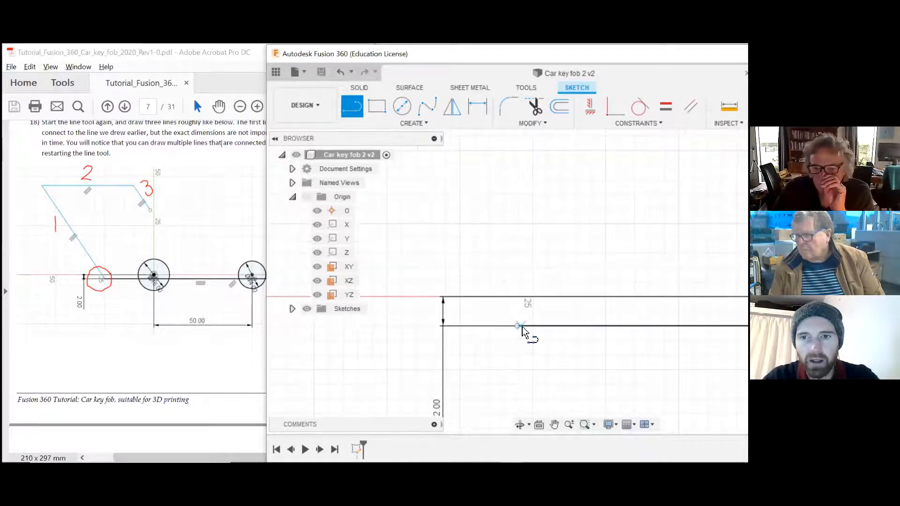
click(517, 326)
scroll(508, 285, down, 4)
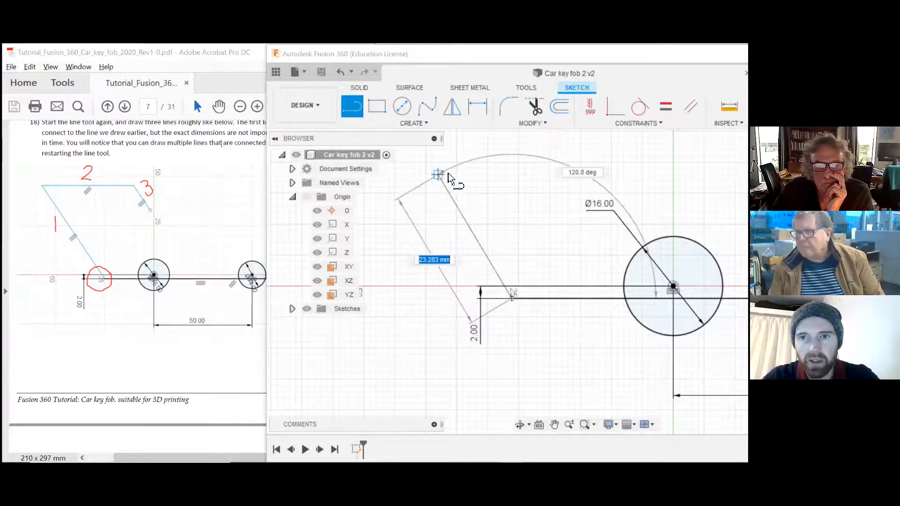
scroll(443, 172, down, 2)
click(441, 173)
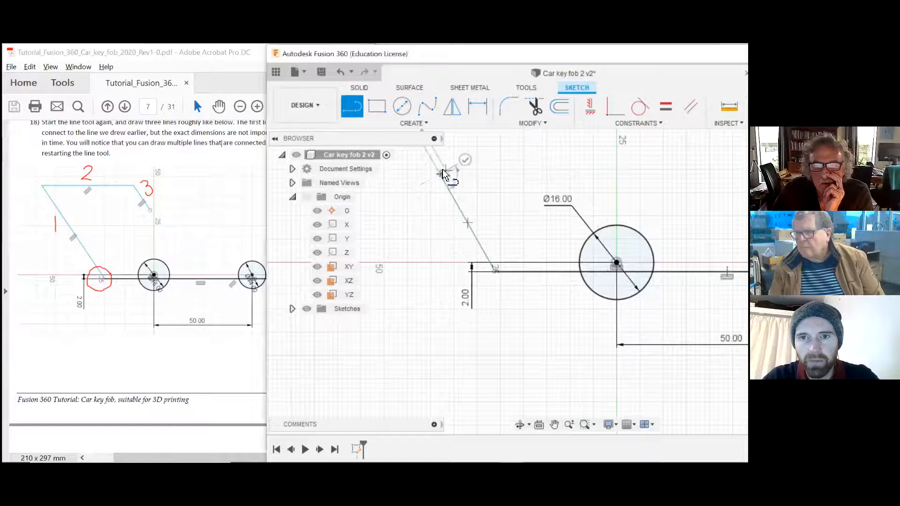
Continue the chain with a horizontal line 27 mm long to the right from the slanted line's upper end
scroll(452, 171, down, 2)
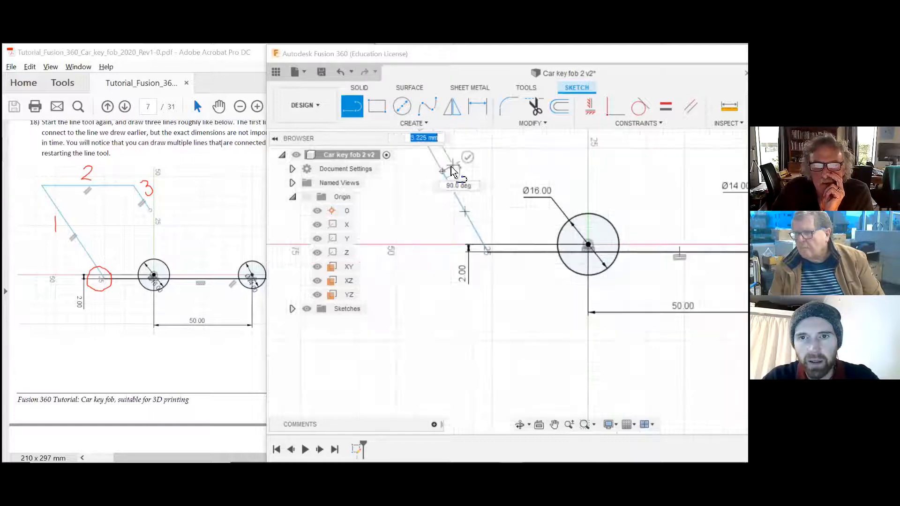
scroll(482, 195, up, 4)
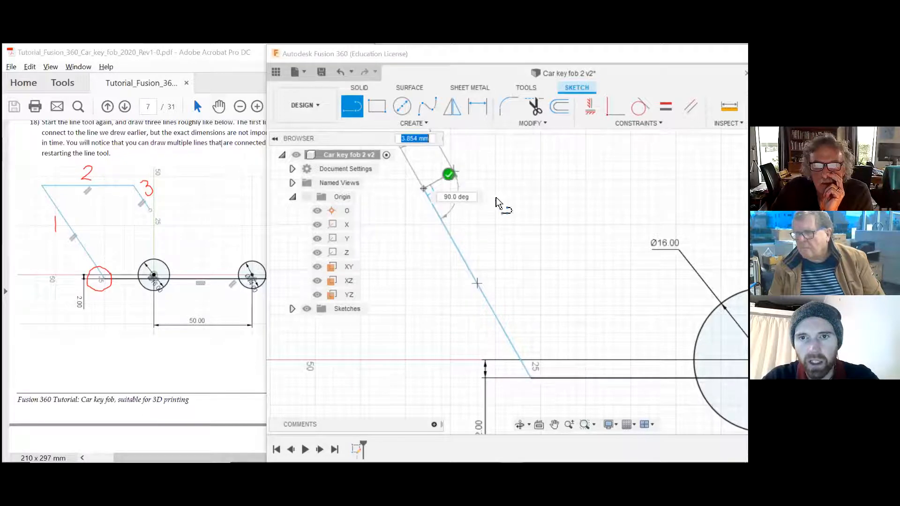
scroll(482, 199, down, 1)
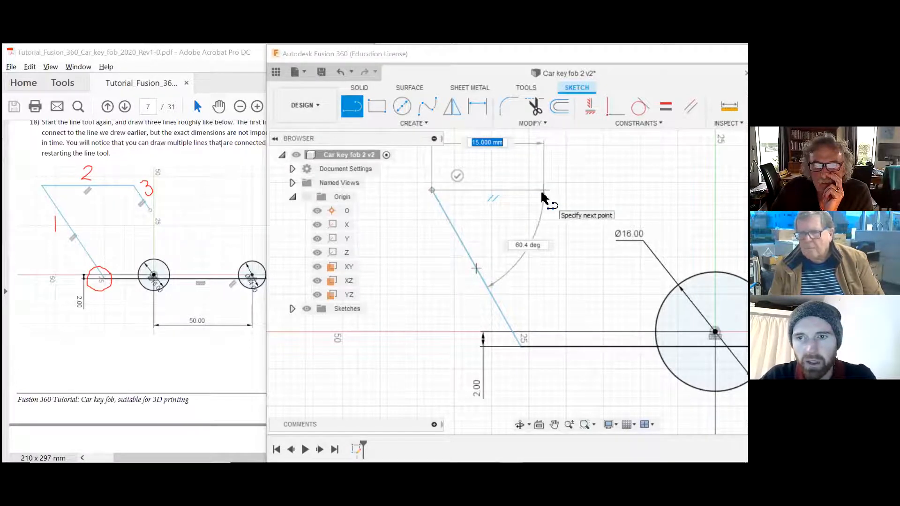
scroll(543, 196, down, 5)
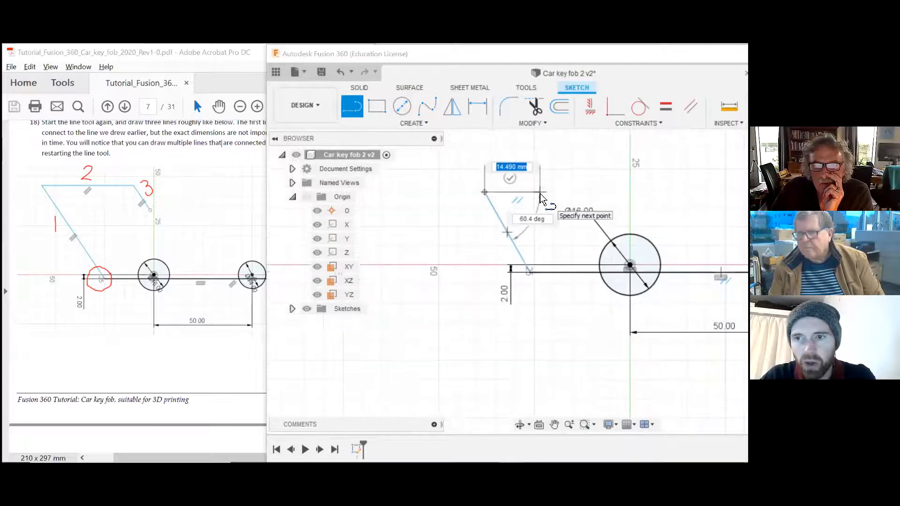
scroll(541, 192, up, 3)
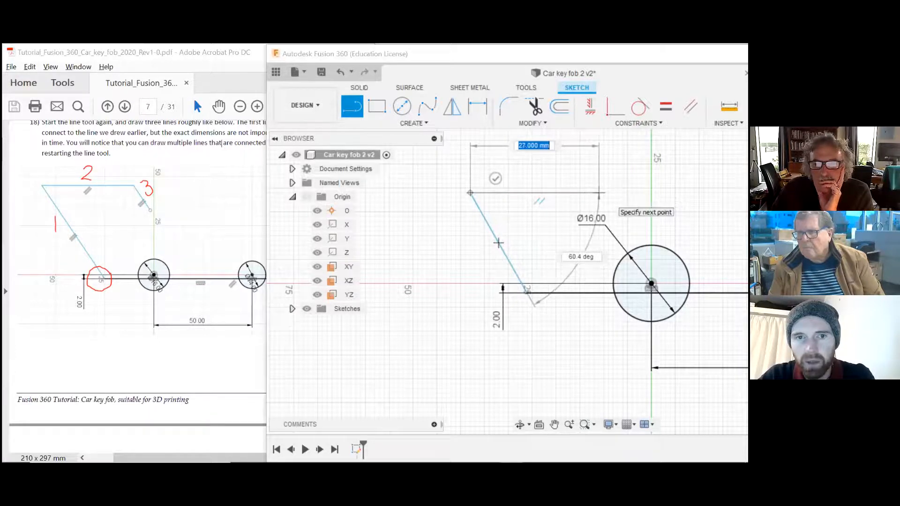
click(599, 192)
Add a third line about 9 mm long from the upper line's right end, slanting down parallel to the first, and finish the chain
scroll(608, 211, down, 1)
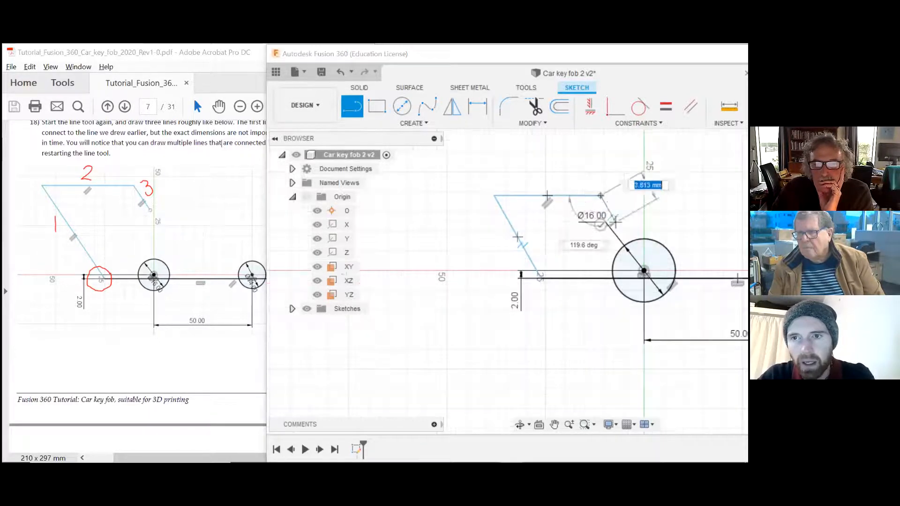
scroll(617, 218, up, 2)
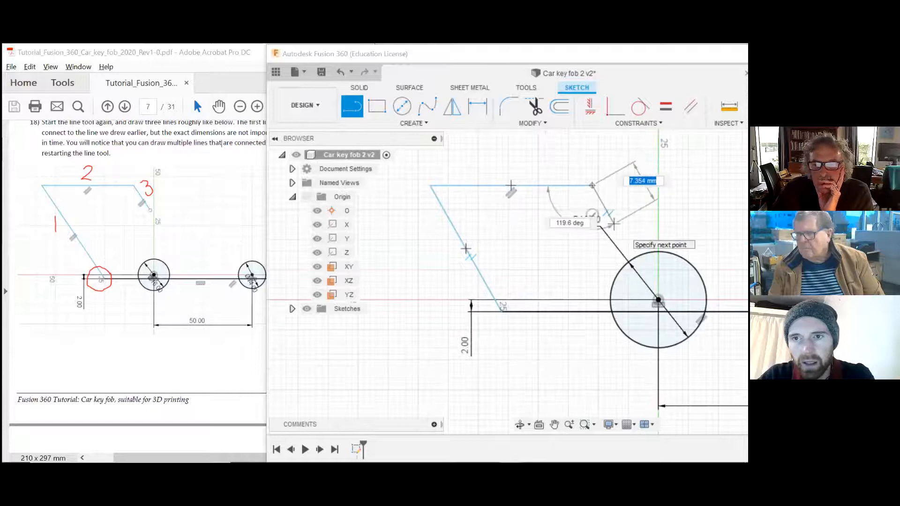
scroll(616, 229, up, 1)
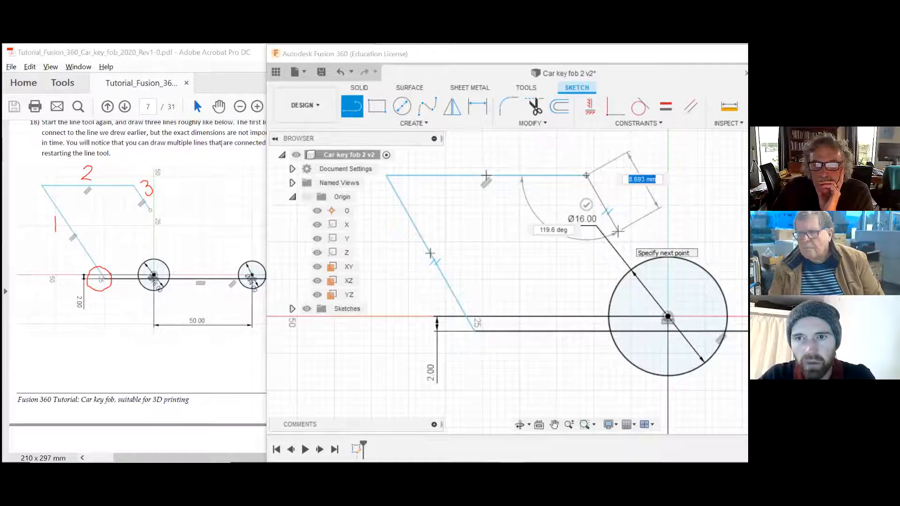
click(618, 231)
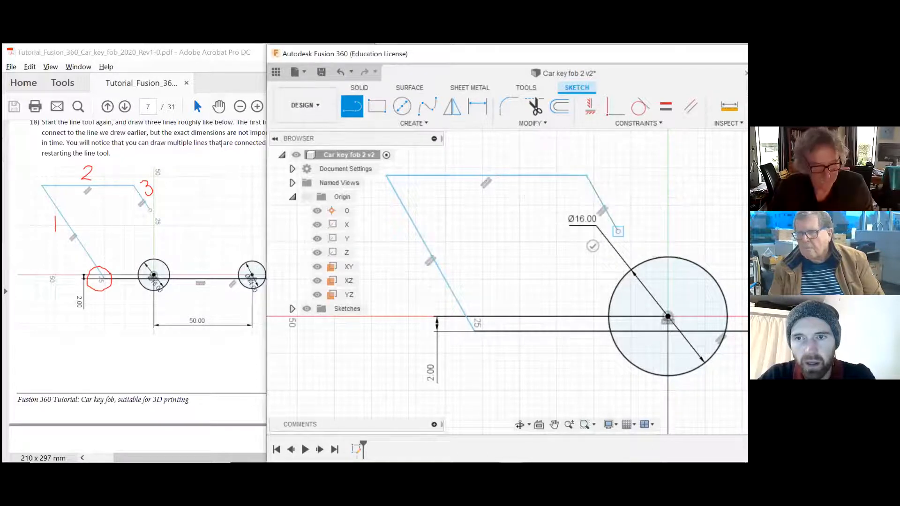
scroll(661, 231, up, 2)
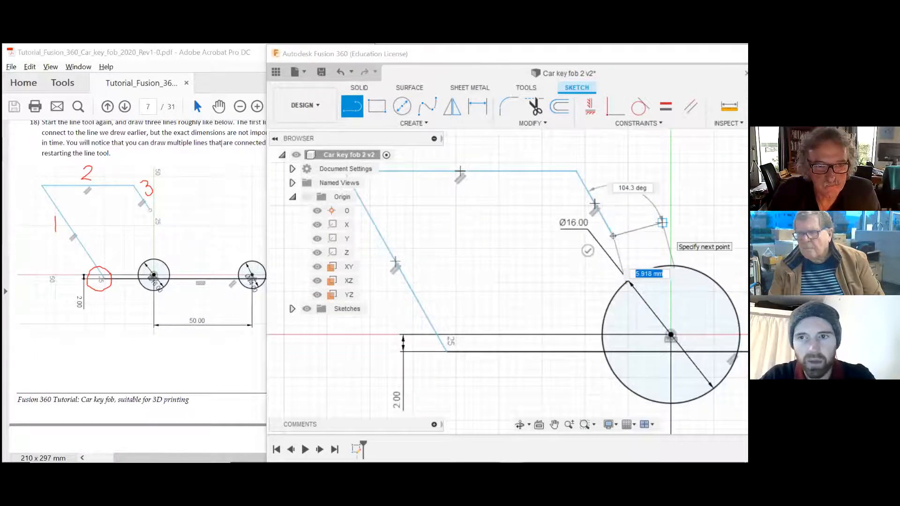
key(Escape)
scroll(502, 282, down, 2)
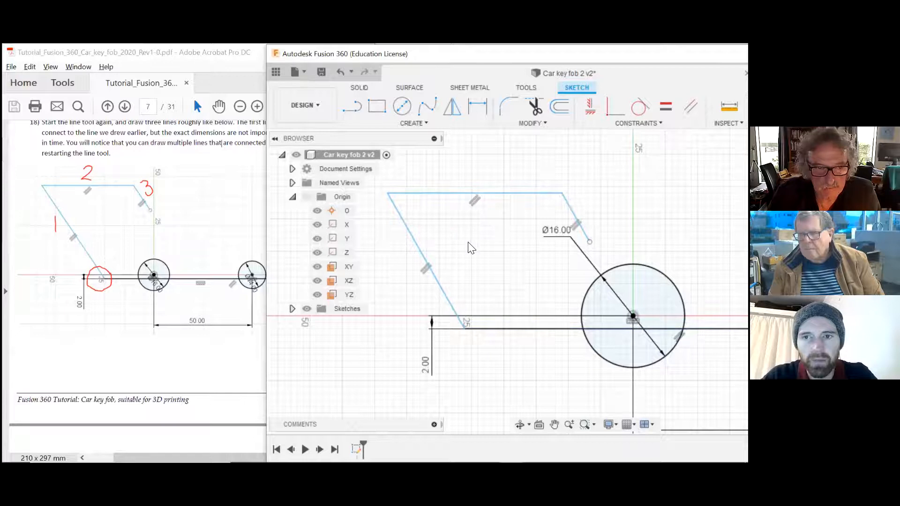
Read tutorial step 19 in the PDF on drawing the arc, and compare its starting location with the end of the short slanted line
click(175, 355)
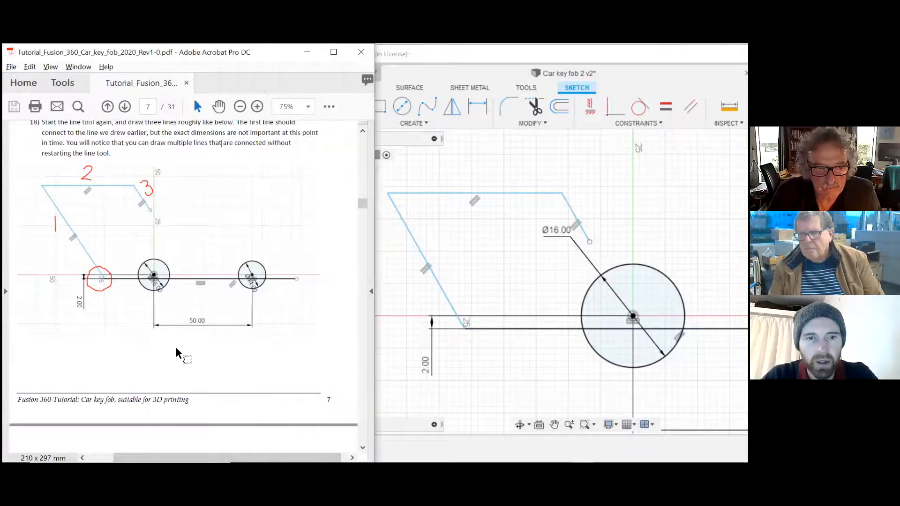
scroll(175, 347, down, 6)
scroll(201, 297, down, 2)
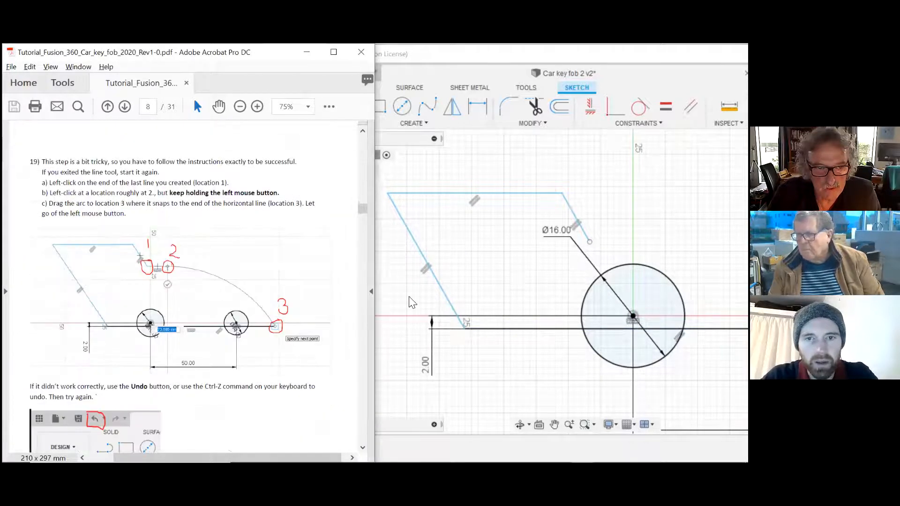
scroll(406, 296, up, 1)
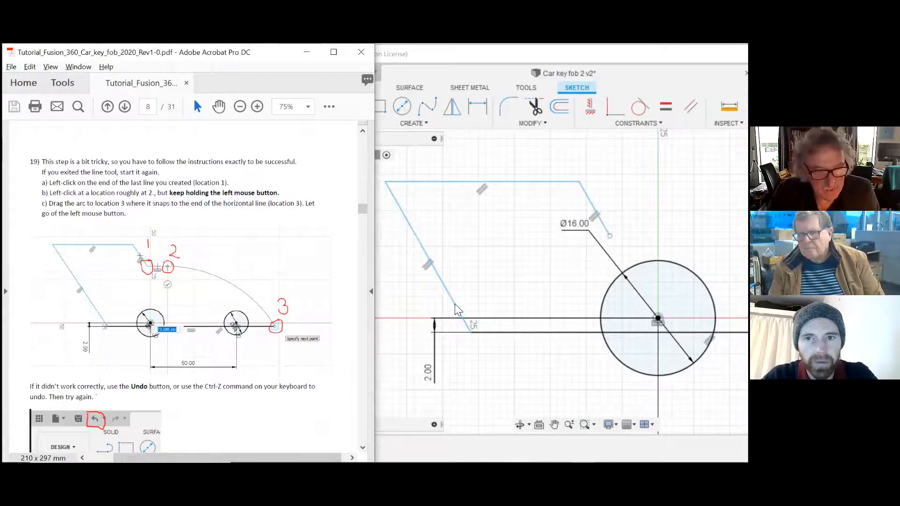
click(406, 291)
scroll(410, 286, down, 2)
scroll(514, 260, up, 2)
scroll(513, 257, down, 1)
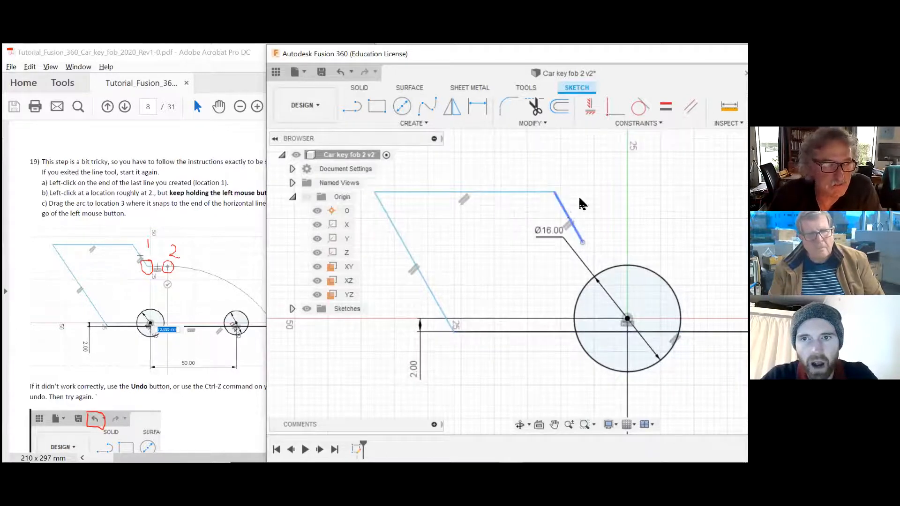
scroll(559, 177, down, 1)
scroll(562, 177, up, 2)
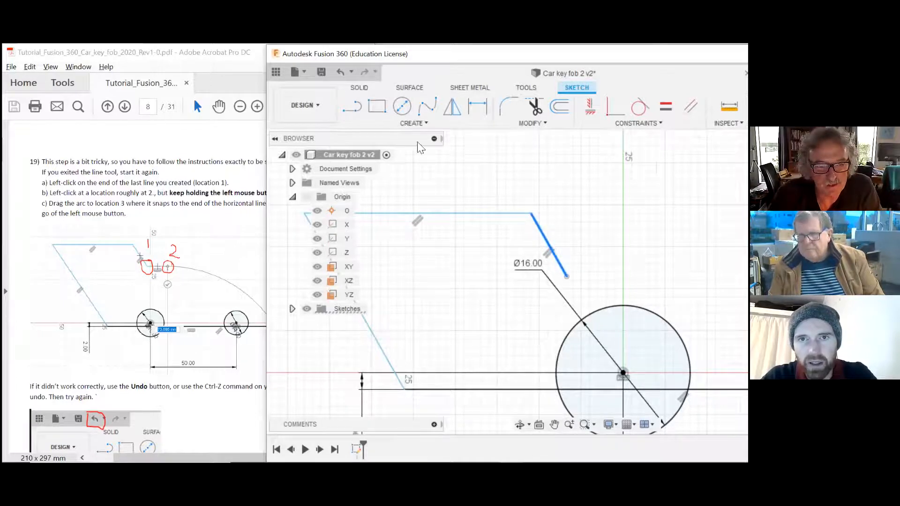
scroll(596, 258, down, 1)
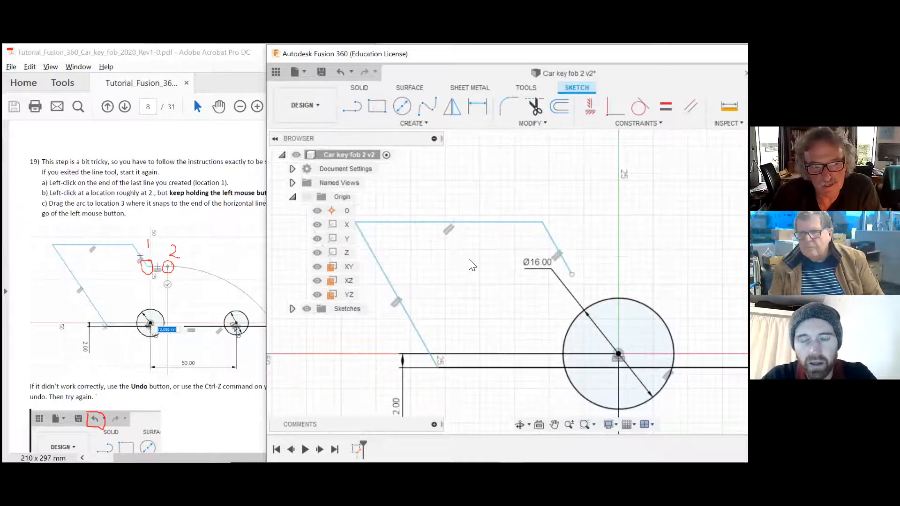
scroll(415, 271, up, 1)
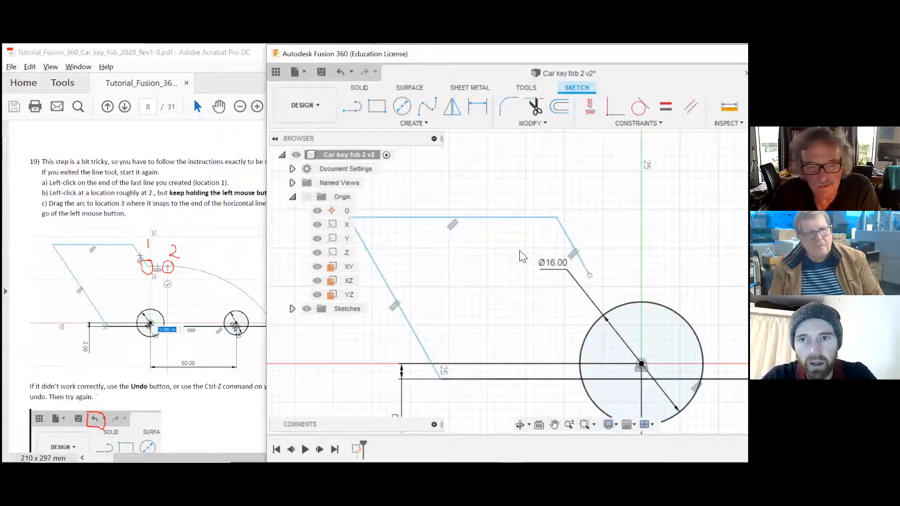
Undo the short slanted line at the right end of the upper horizontal line
click(578, 241)
key(Escape)
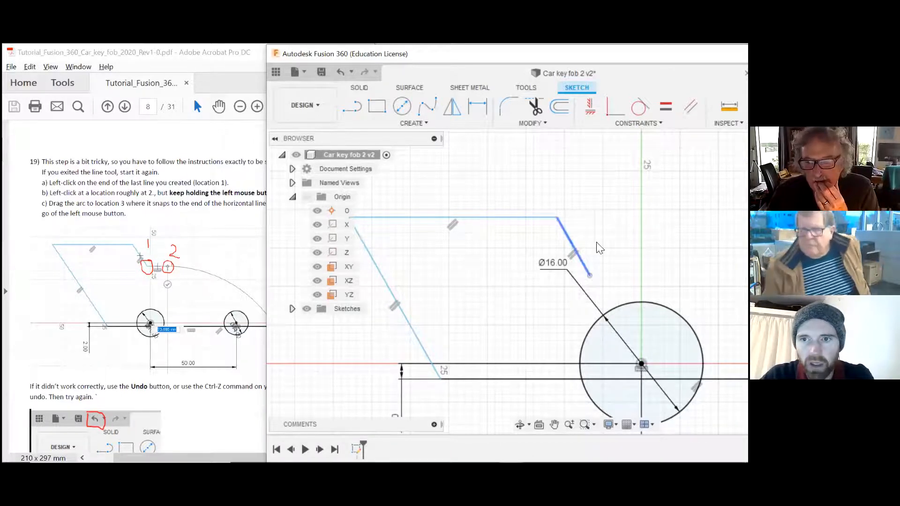
key(ctrl+z)
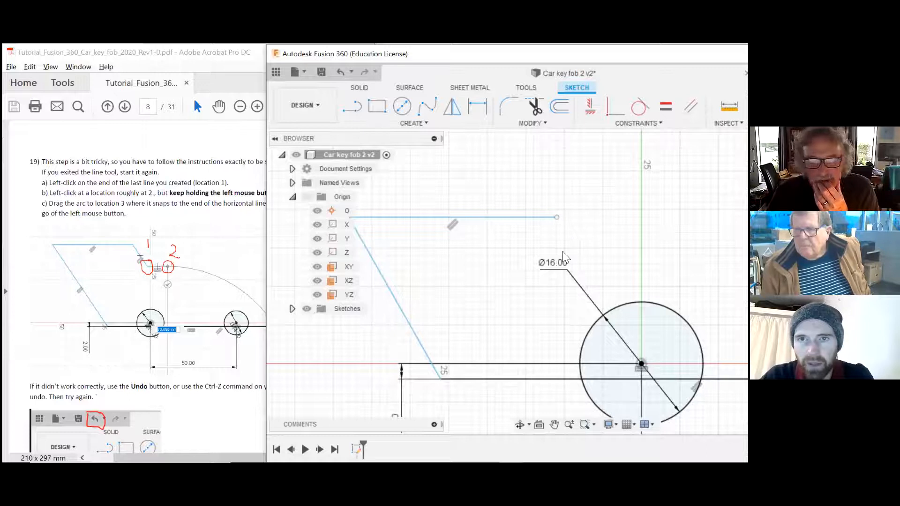
click(352, 106)
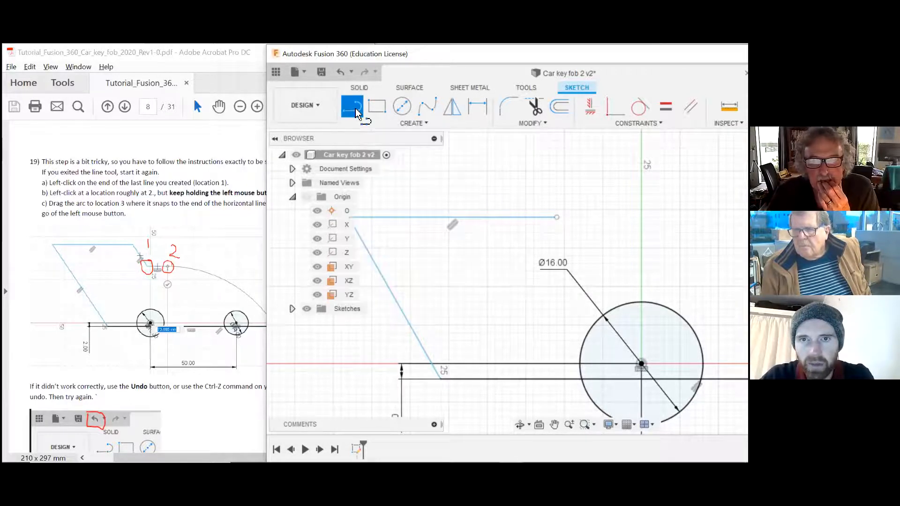
click(557, 218)
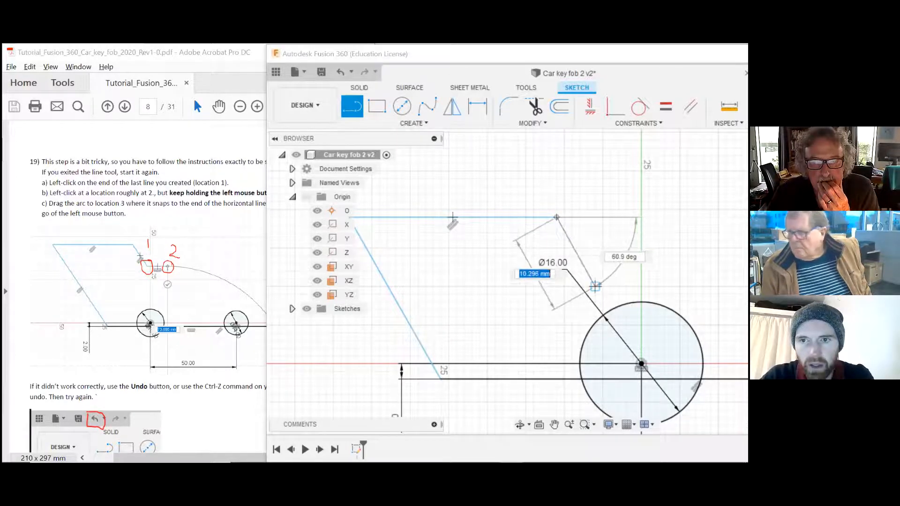
scroll(595, 270, up, 2)
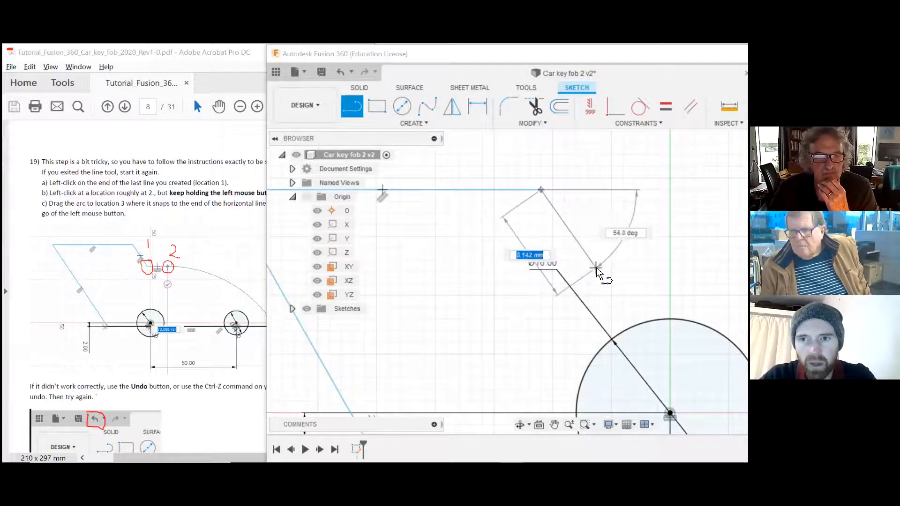
key(Escape)
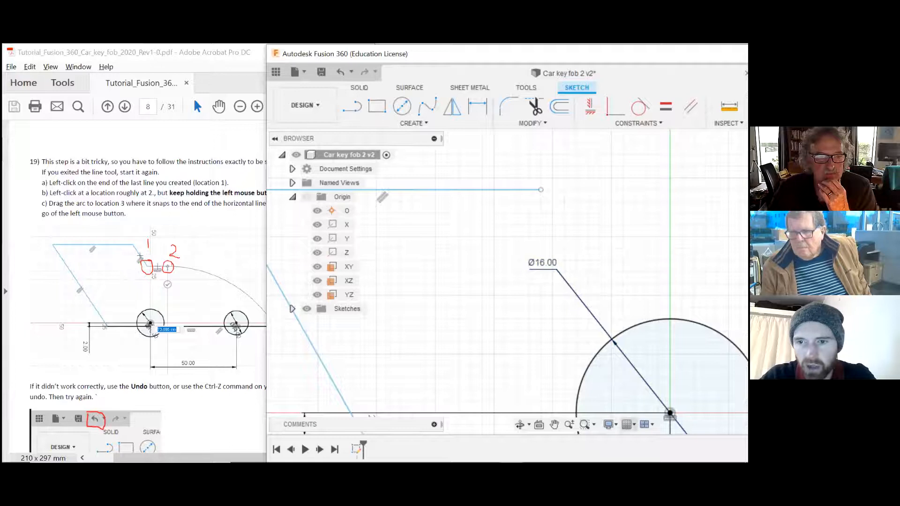
Turn off Snap to Grid for the sketch
click(627, 424)
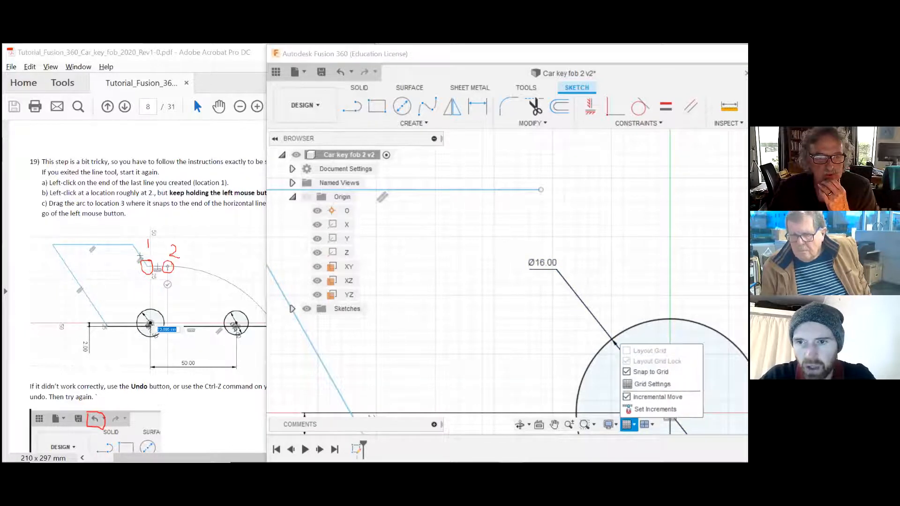
click(627, 372)
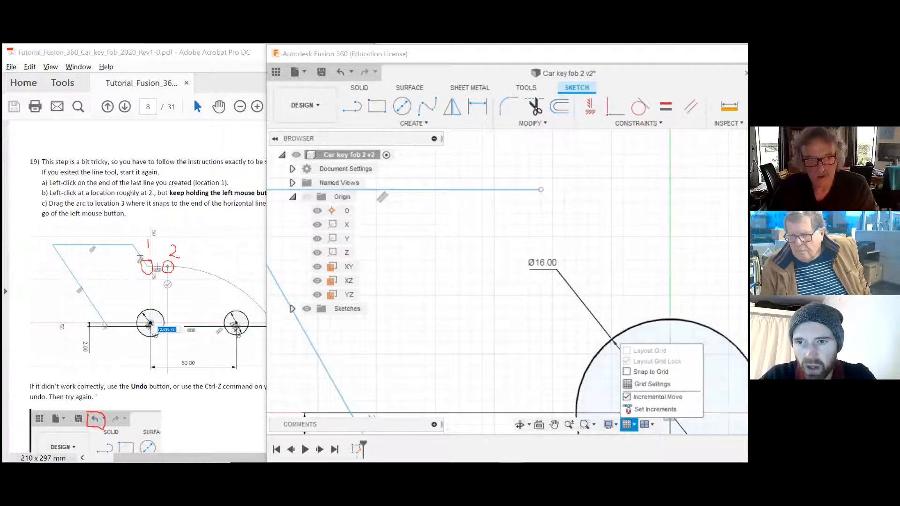
click(557, 301)
scroll(557, 301, down, 2)
scroll(553, 224, up, 1)
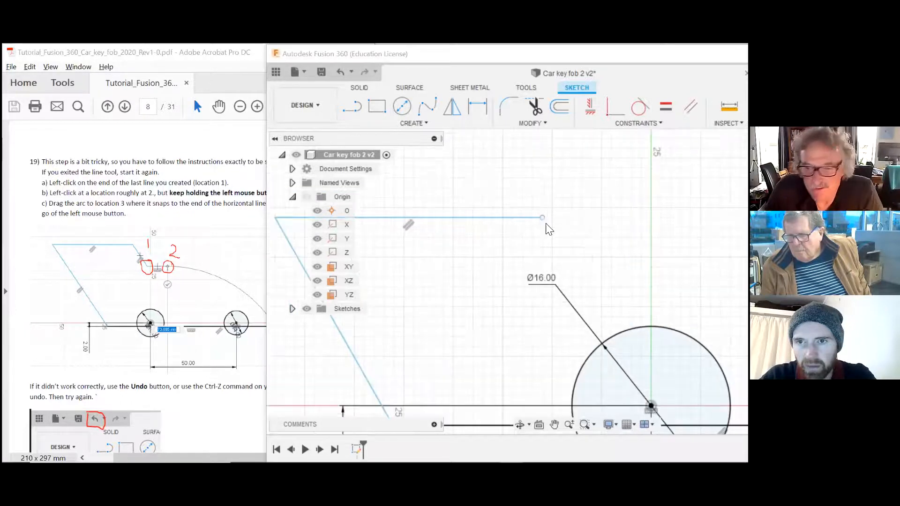
Draw a short line slanting down to the right from the right end of the upper horizontal line, and finish the chain
click(351, 107)
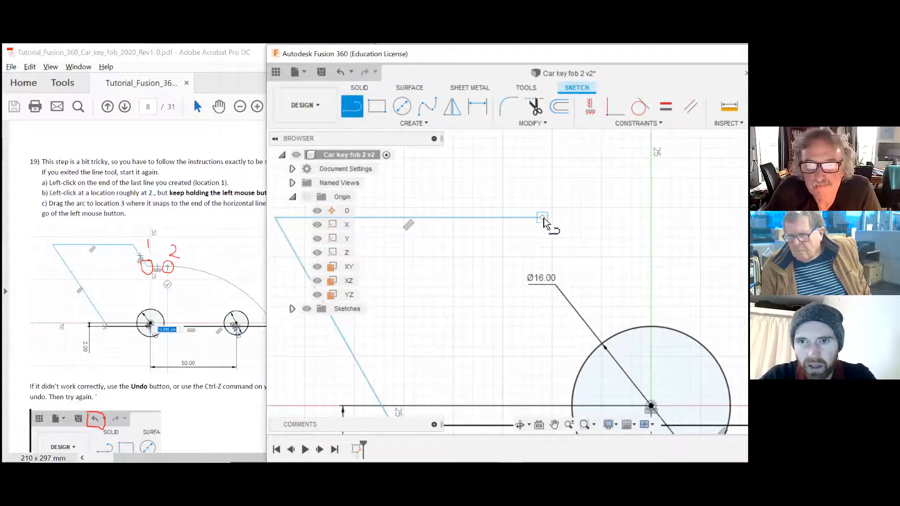
mouse_move(542, 219)
mouse_down()
mouse_move(590, 291)
mouse_move(568, 305)
mouse_move(601, 305)
mouse_move(582, 313)
mouse_move(598, 294)
mouse_up()
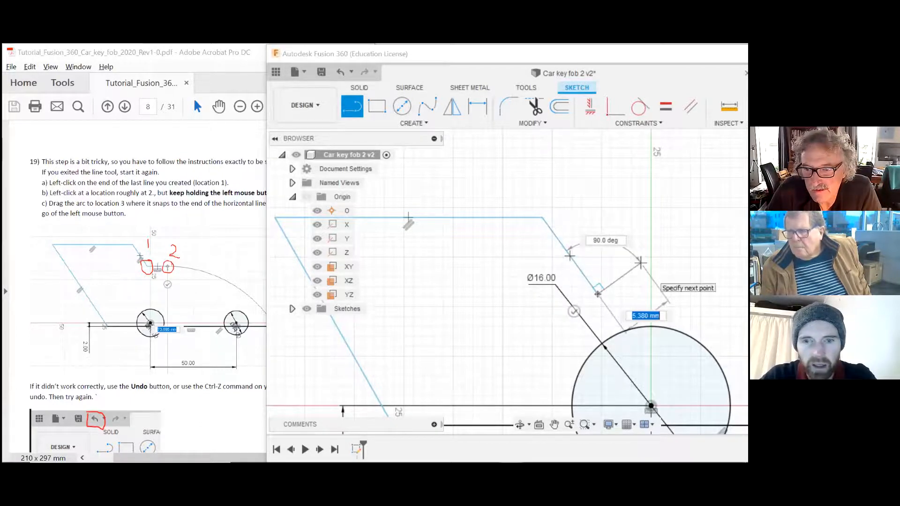
key(Escape)
scroll(565, 230, down, 2)
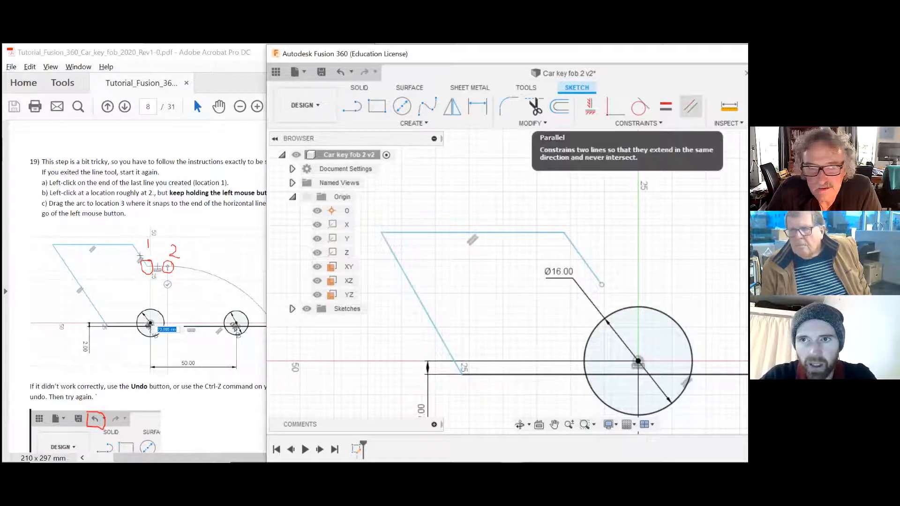
Apply a Parallel constraint between the short slanted line and the long slanted line at the car's rear
click(690, 107)
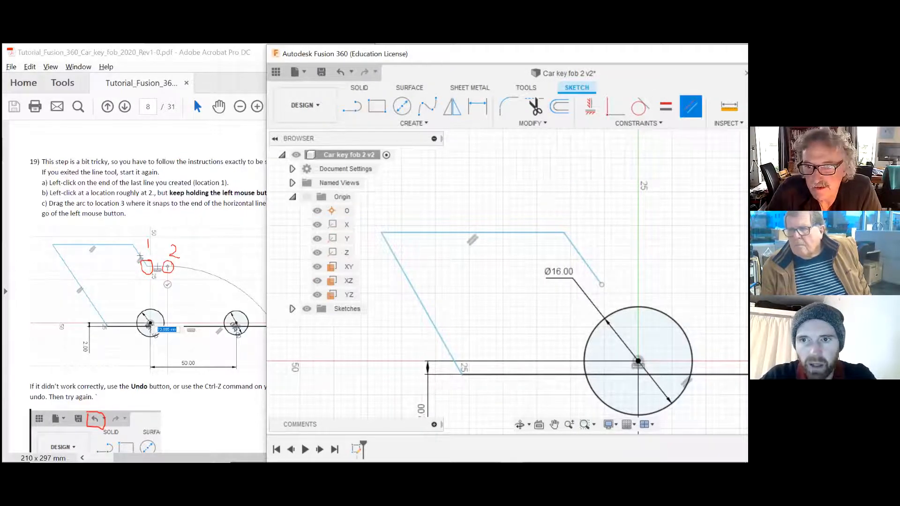
click(586, 263)
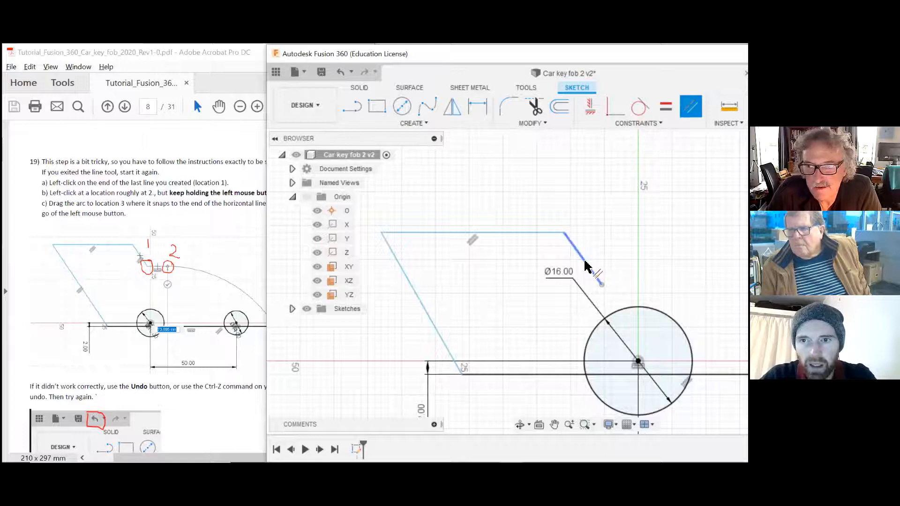
click(419, 294)
key(Escape)
middle_drag(478, 286, 448, 288)
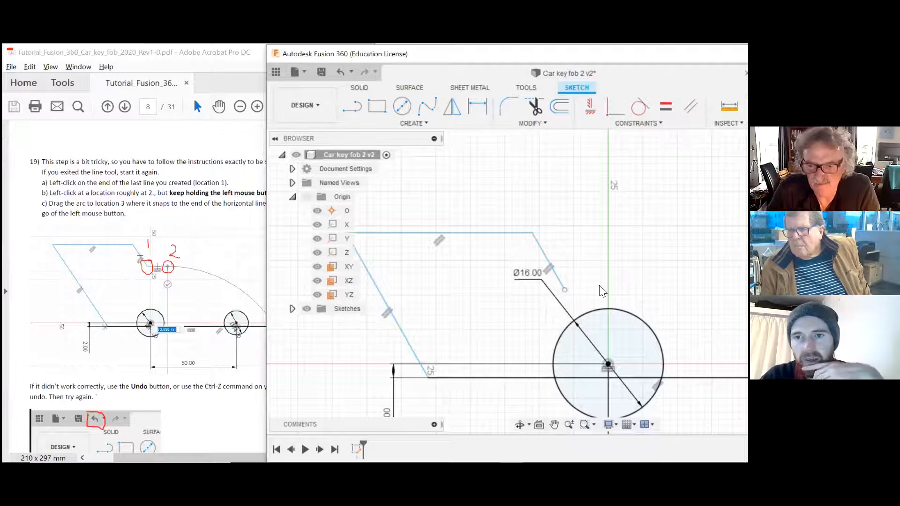
Raise the upper horizontal line well above the wheels, and place the short slanted line's lower end just left of the vertical axis
scroll(596, 290, up, 2)
scroll(360, 226, down, 2)
scroll(567, 301, up, 2)
scroll(441, 251, down, 2)
scroll(430, 227, up, 1)
scroll(431, 227, down, 2)
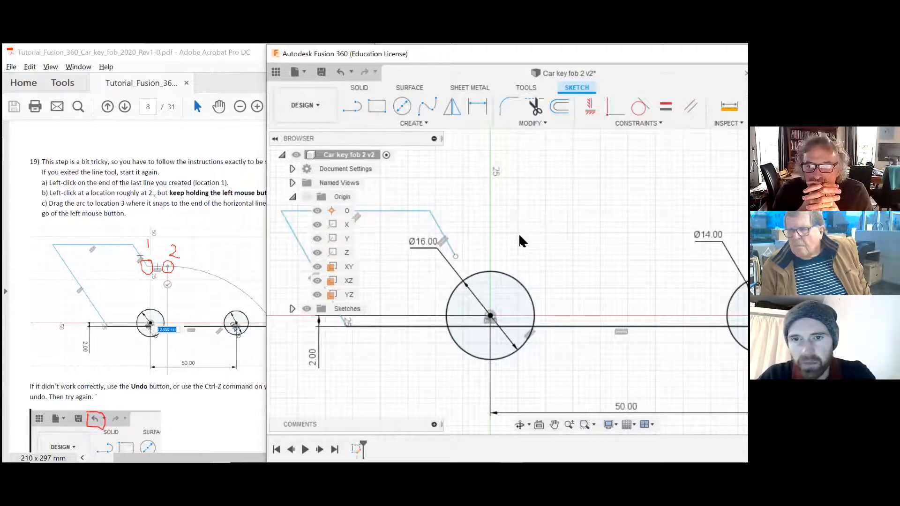
scroll(556, 243, down, 2)
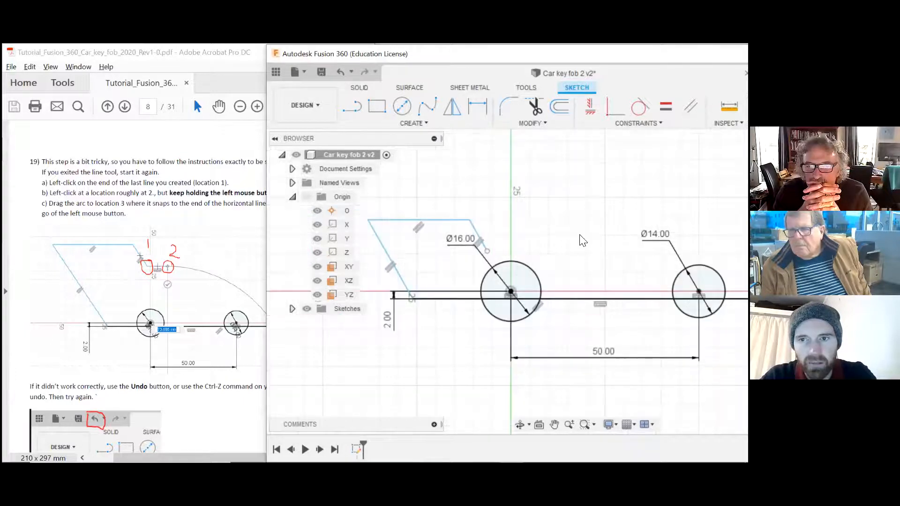
scroll(565, 229, down, 1)
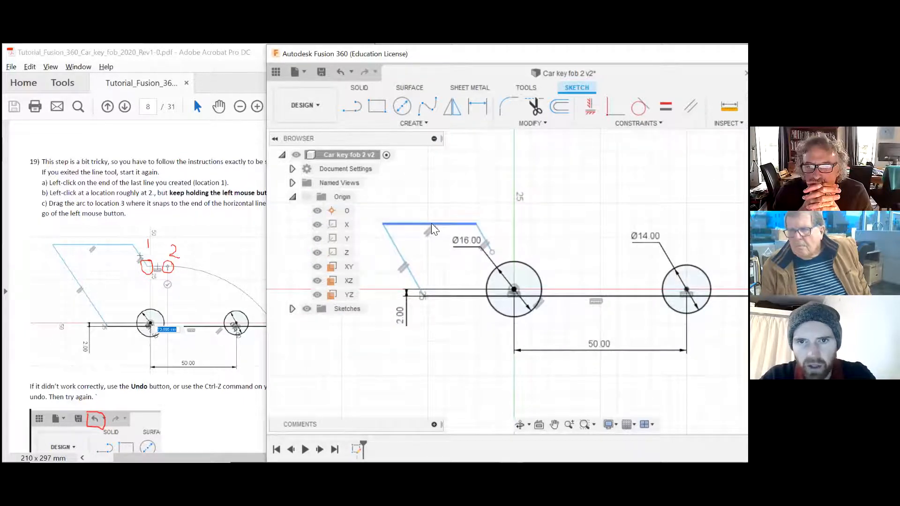
drag(432, 223, 424, 163)
drag(494, 254, 506, 206)
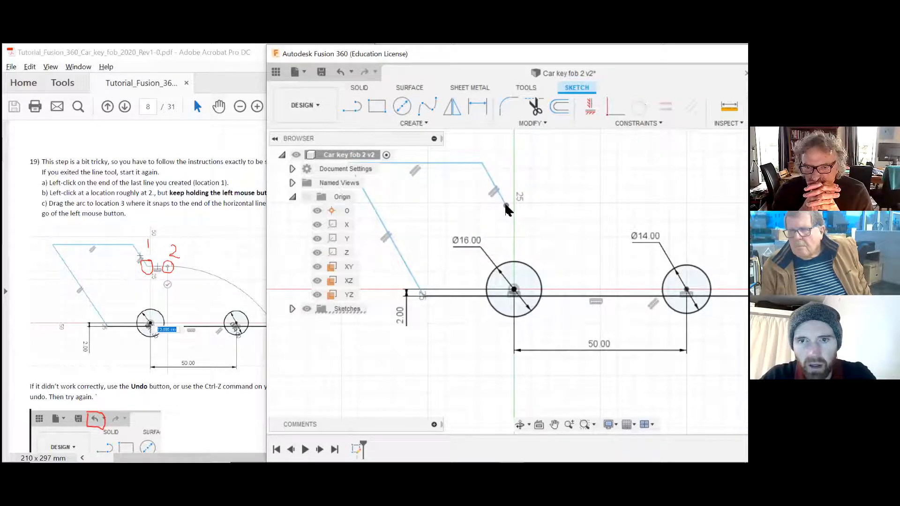
scroll(504, 232, down, 2)
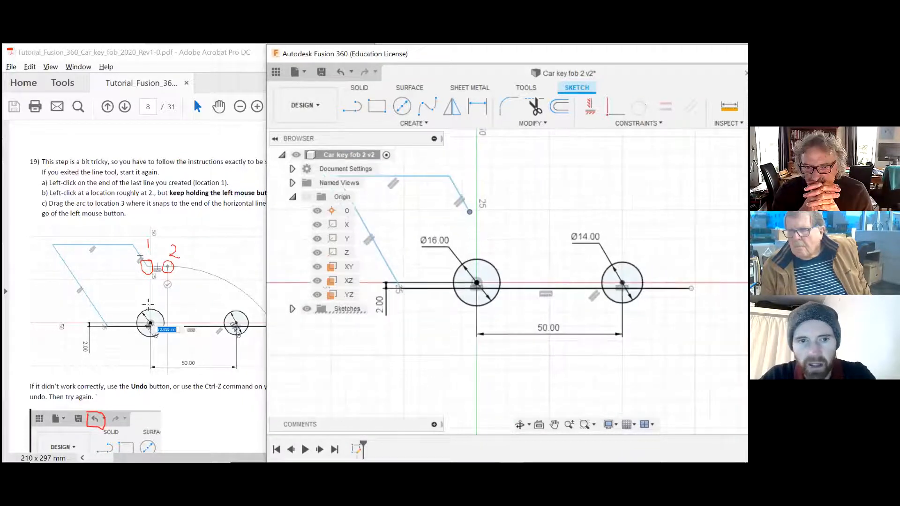
Check the tutorial PDF's step 19 figure for location 3, the arc's end point, and return to the Fusion 360 sketch
click(177, 295)
scroll(177, 294, down, 3)
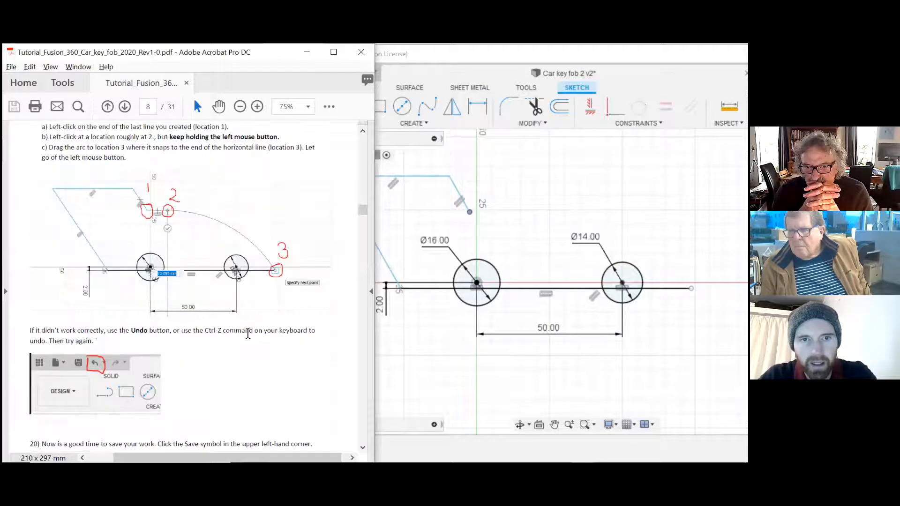
click(428, 209)
scroll(409, 202, down, 1)
scroll(547, 216, up, 1)
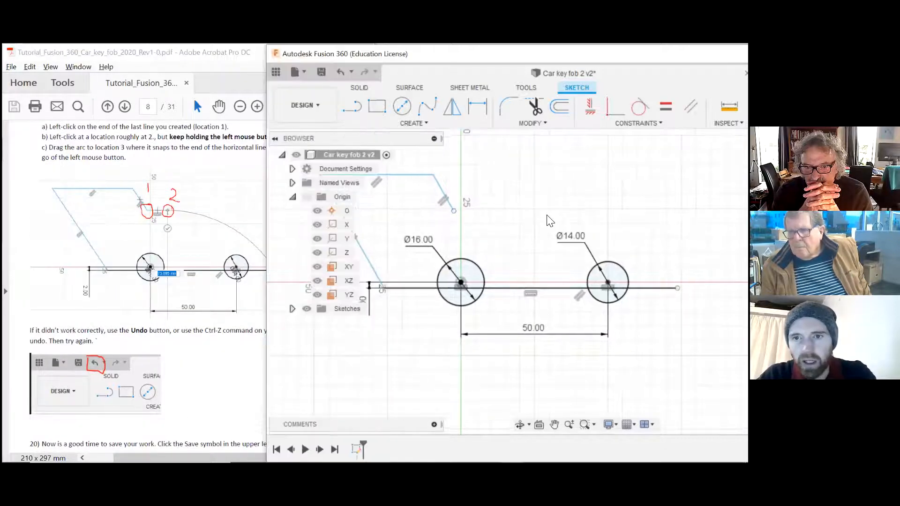
Draw a short horizontal line from the short slanted line's lower end, continuing as a tangent arc to the right end of the base line
click(353, 106)
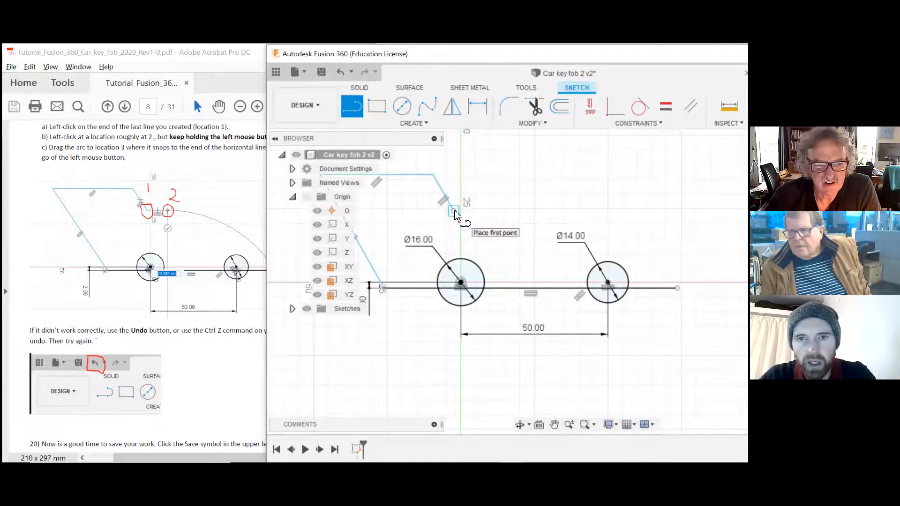
scroll(455, 213, up, 2)
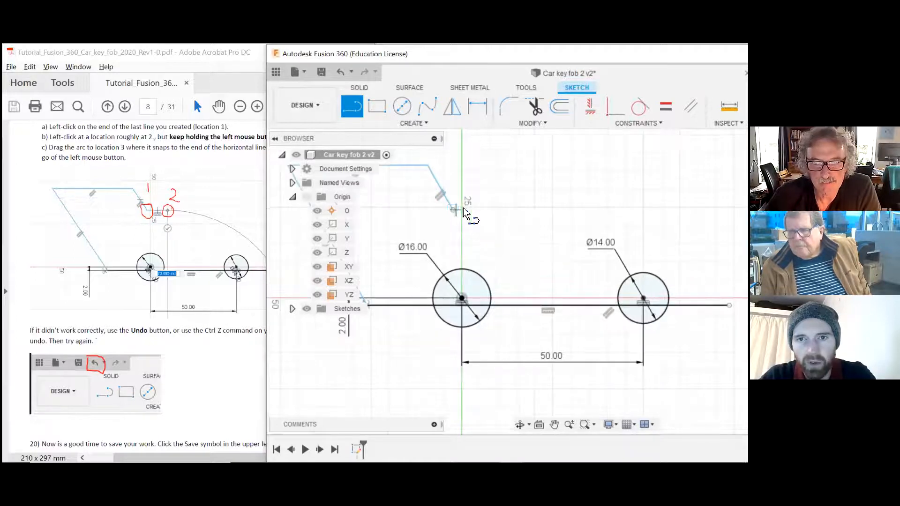
click(452, 211)
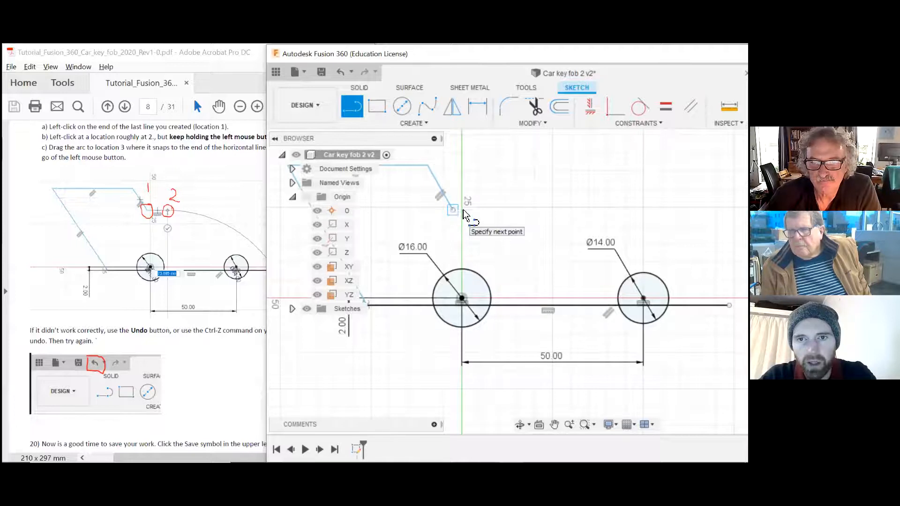
click(522, 211)
drag(522, 210, 728, 305)
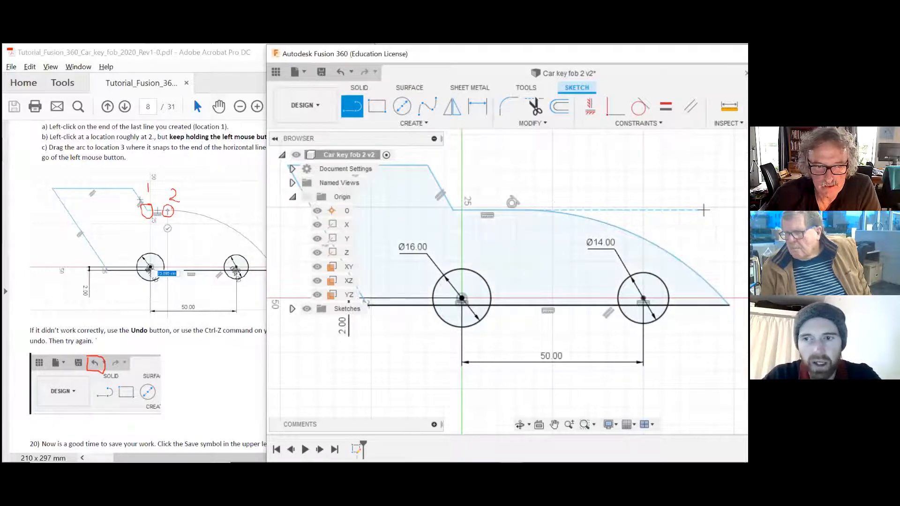
key(Escape)
key(ctrl+z)
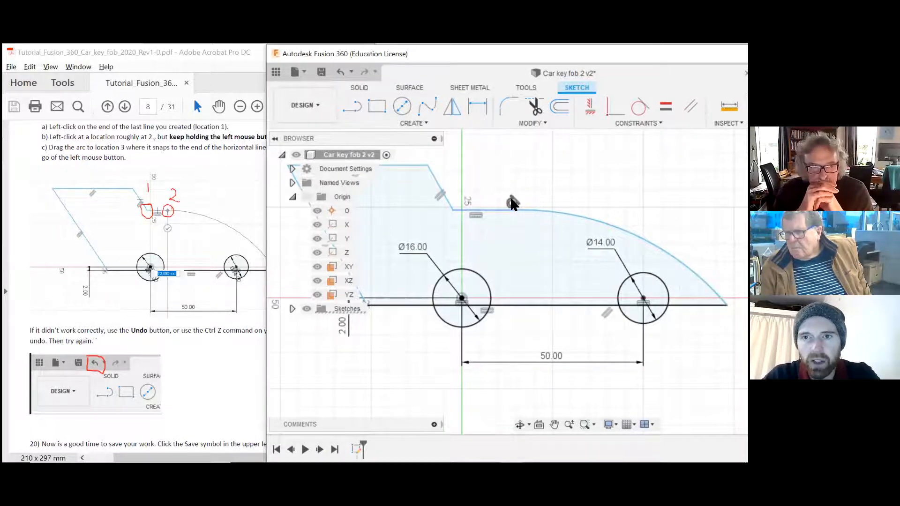
Inspect the tangent constraint between the short horizontal line and the arc, and review the whole car outline
scroll(514, 200, up, 3)
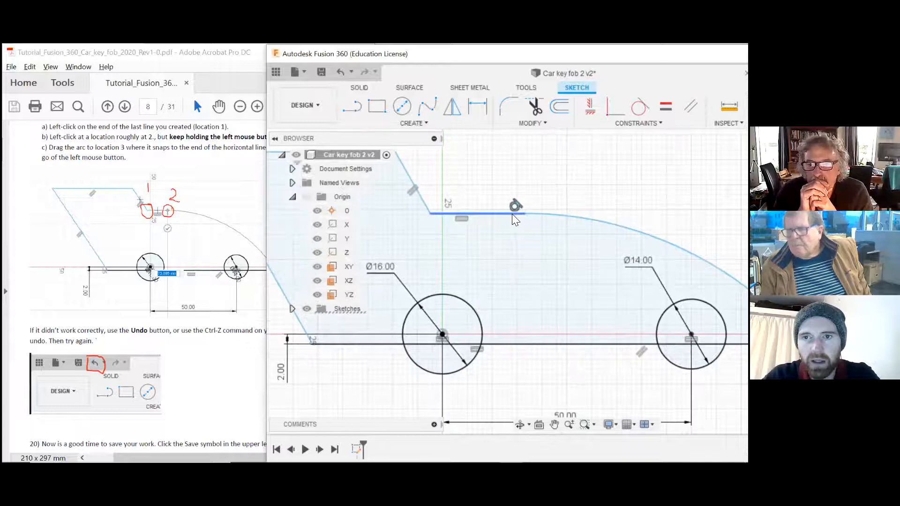
click(520, 218)
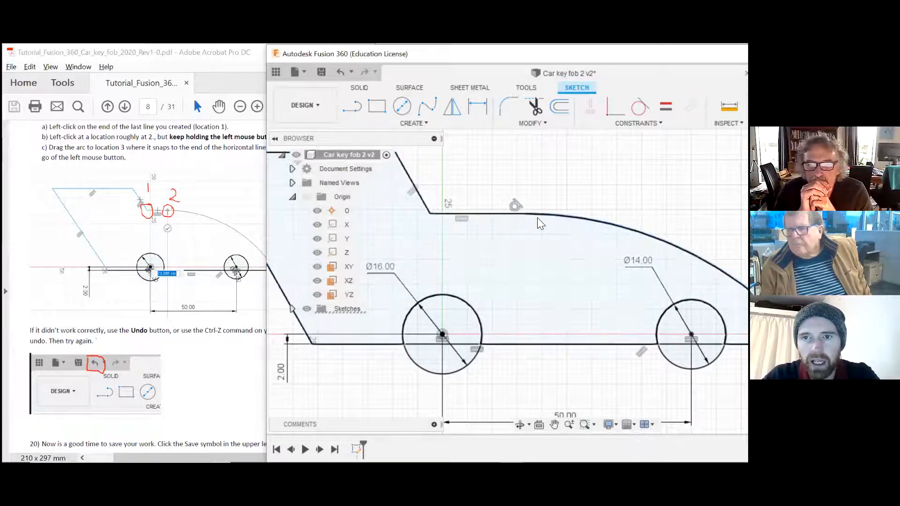
click(516, 205)
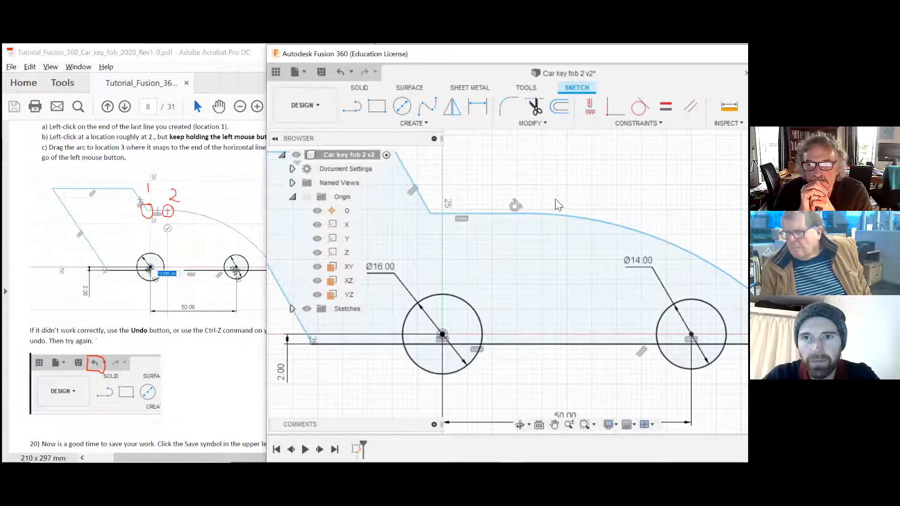
scroll(558, 205, down, 5)
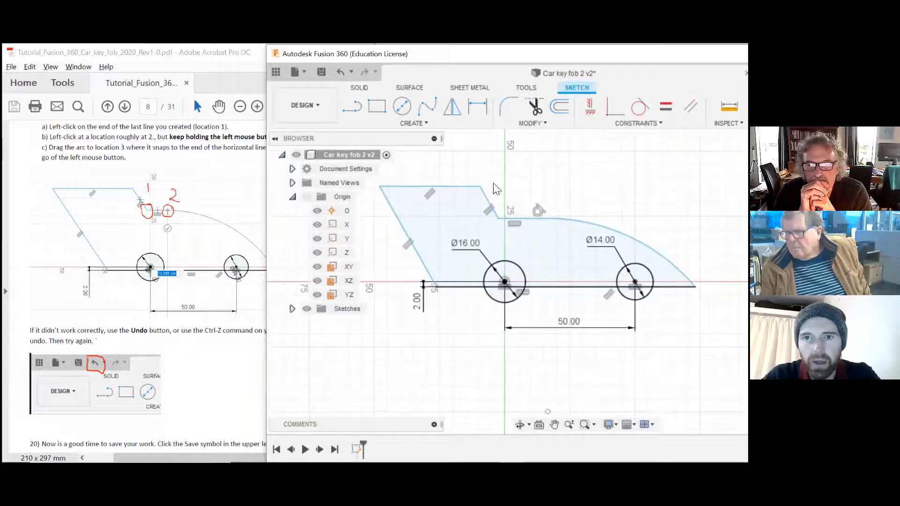
scroll(496, 189, up, 1)
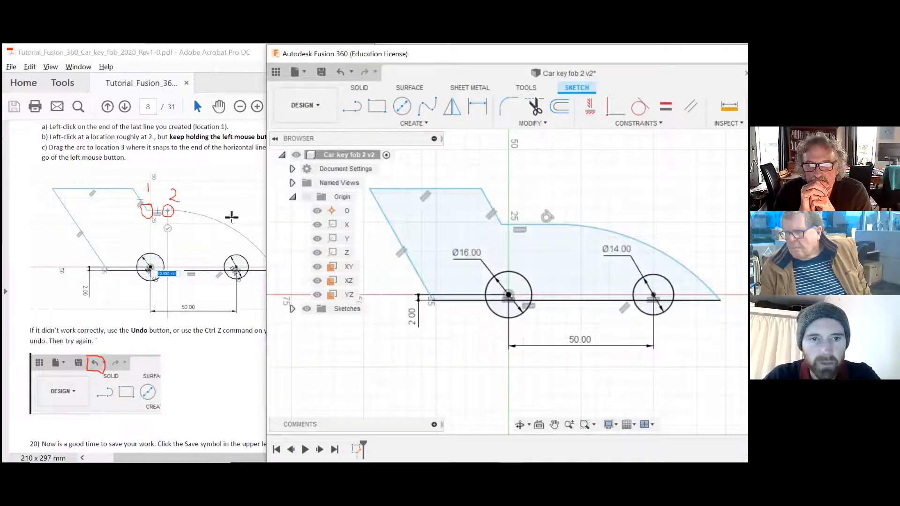
Read tutorial step 20 in the PDF on saving the work
click(207, 328)
scroll(212, 321, down, 2)
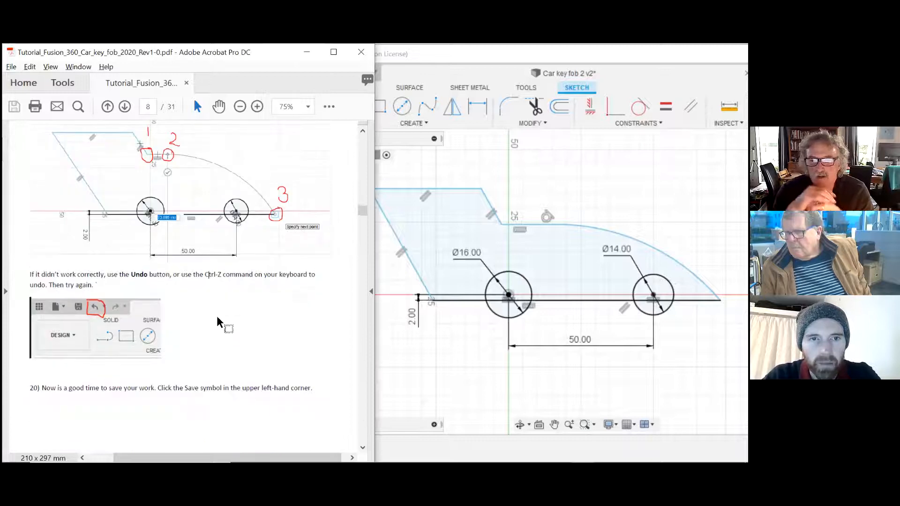
Check the tutorial's instruction 20 and look over the whole car profile sketch
scroll(262, 296, down, 2)
scroll(278, 292, down, 2)
scroll(538, 245, down, 1)
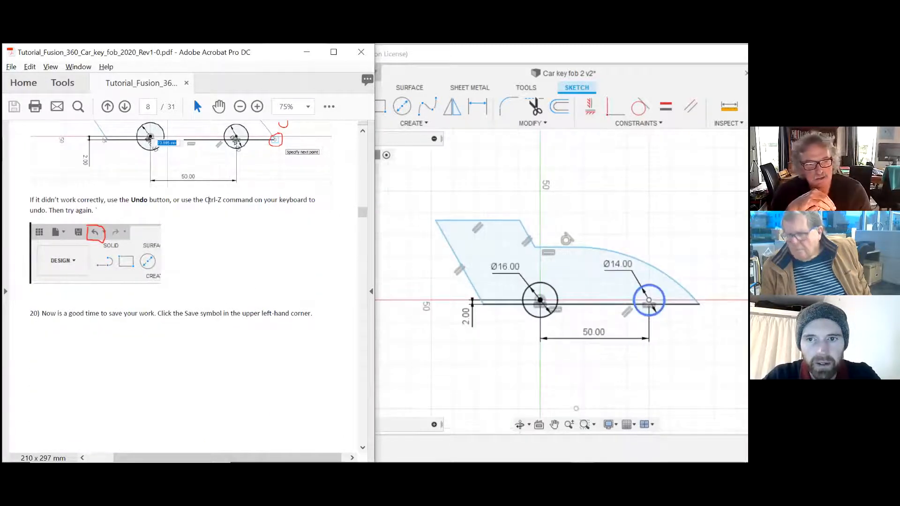
scroll(511, 261, up, 2)
scroll(511, 262, down, 2)
scroll(560, 289, up, 2)
scroll(561, 289, down, 1)
scroll(226, 298, down, 3)
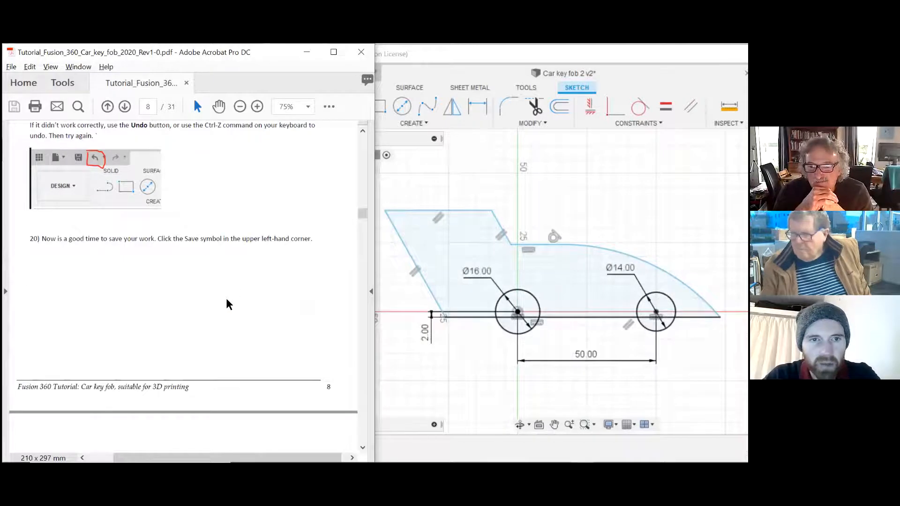
Save the design as a new version with the description "User Saved", reading the tutorial's instructions 21 and 22 before confirming
click(428, 190)
click(322, 72)
click(170, 216)
scroll(227, 224, down, 11)
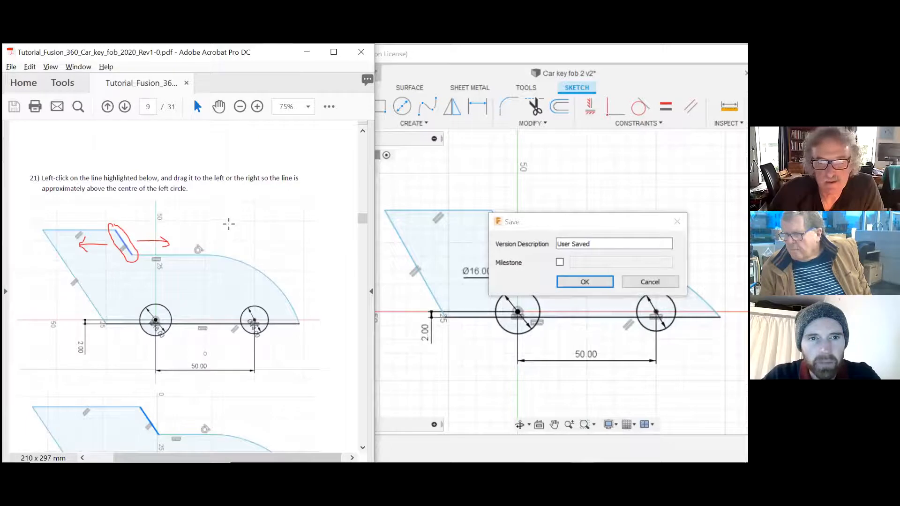
scroll(266, 217, down, 3)
scroll(265, 217, down, 8)
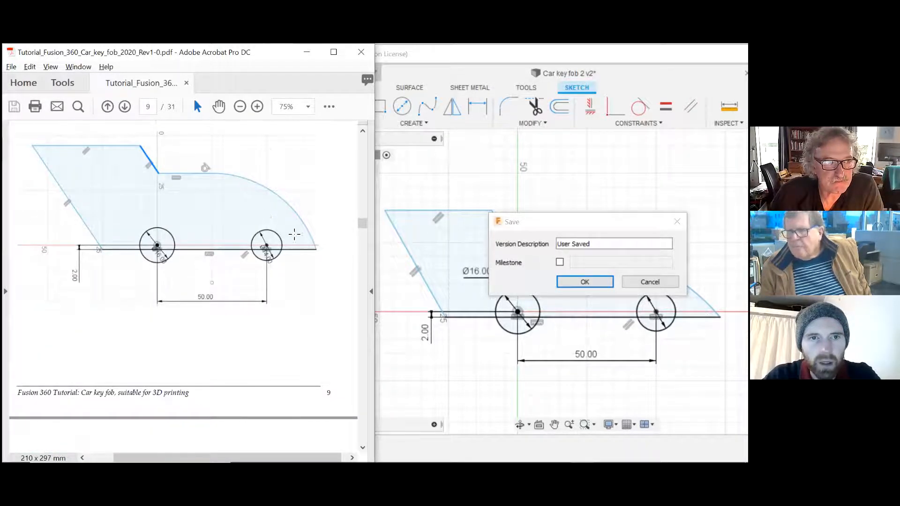
scroll(290, 232, down, 8)
scroll(280, 223, down, 3)
scroll(281, 235, up, 2)
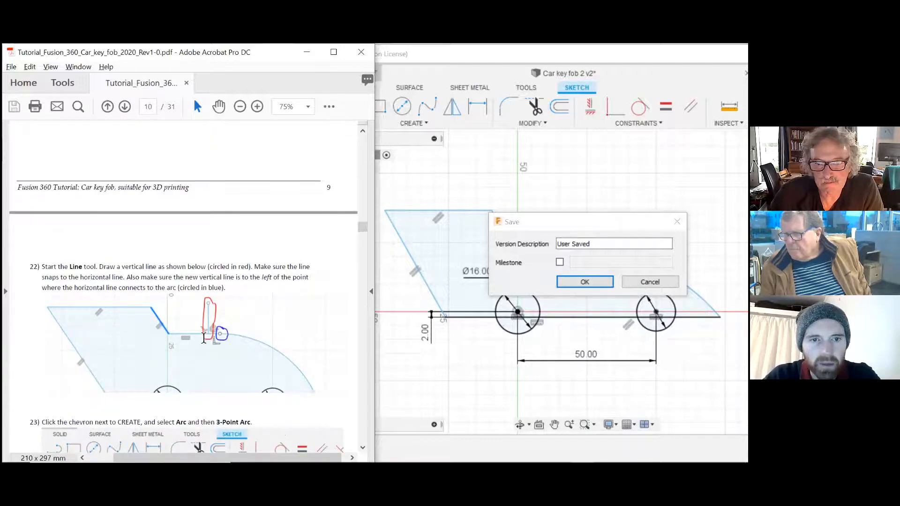
scroll(204, 337, down, 3)
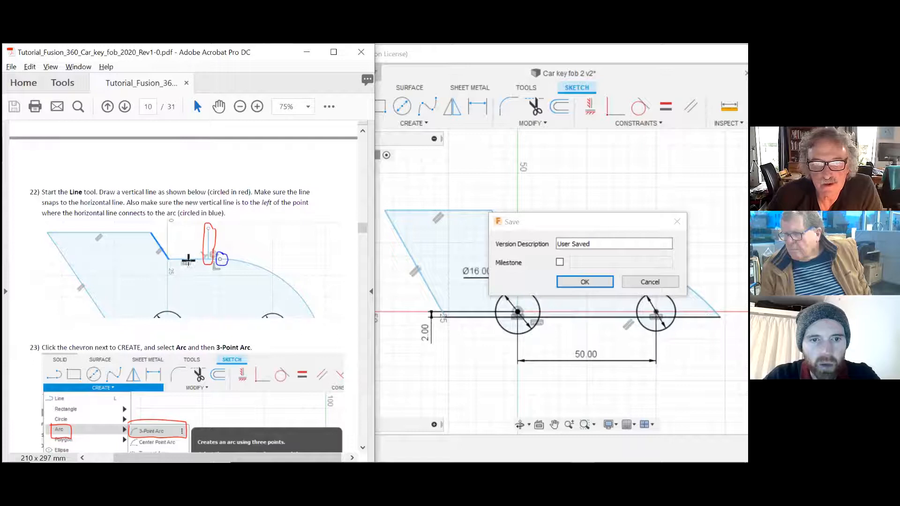
click(578, 281)
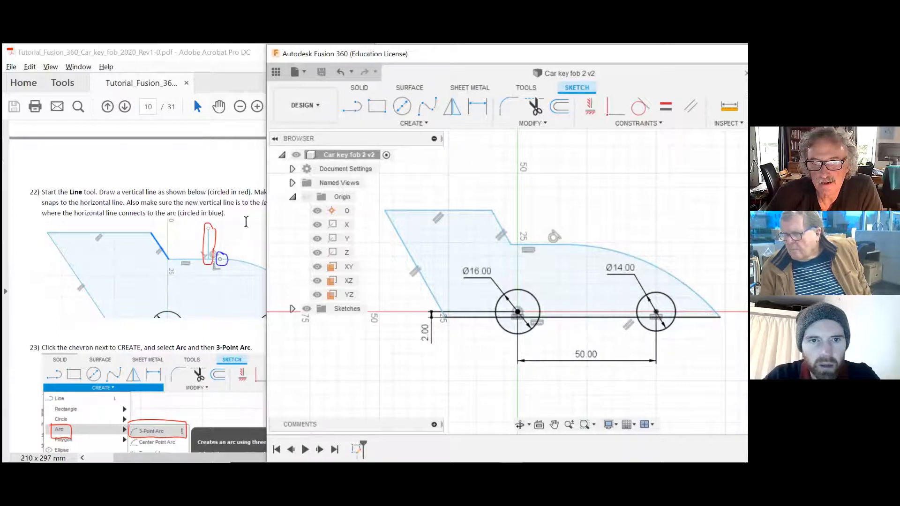
Draw a vertical line about 11.7 mm long down onto the profile's short horizontal line, left of where that line joins the arc
scroll(554, 240, up, 2)
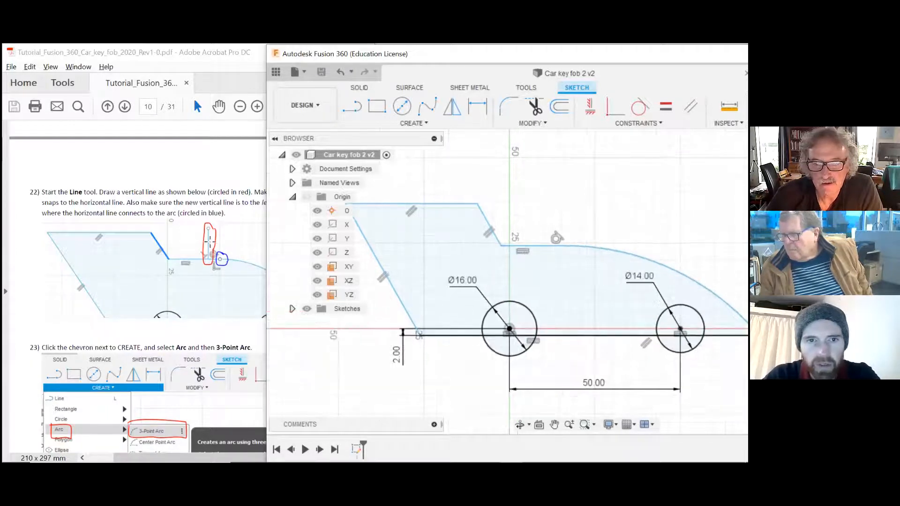
scroll(548, 253, up, 2)
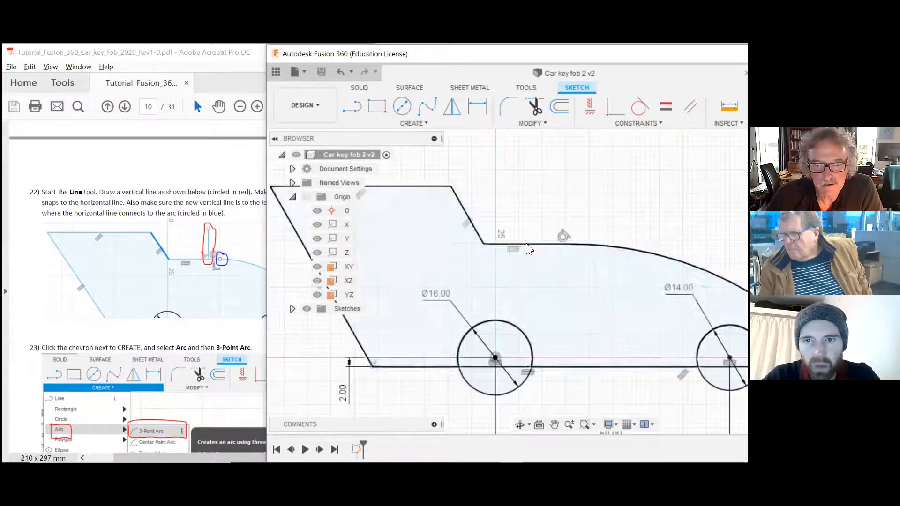
click(527, 242)
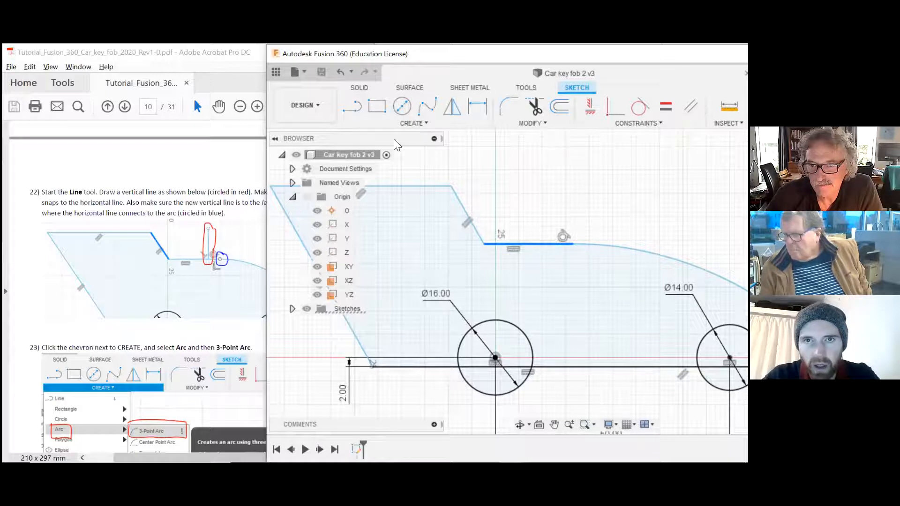
click(352, 107)
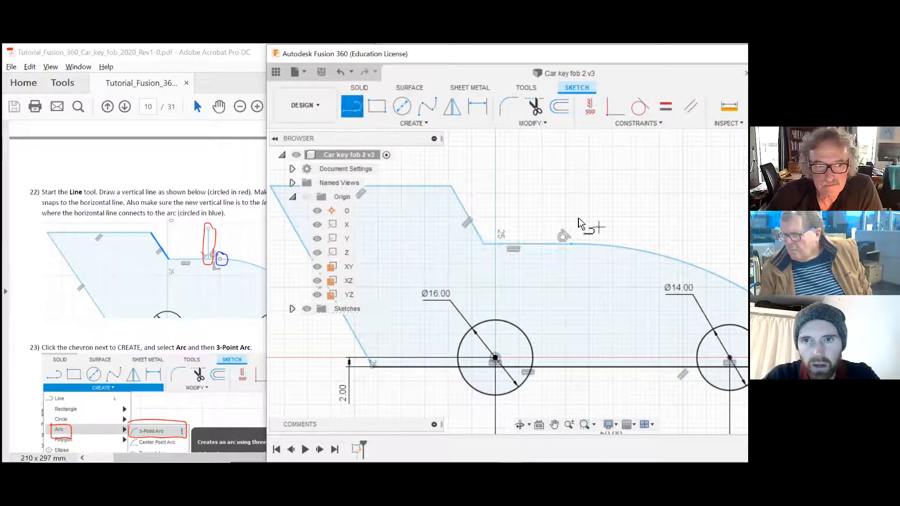
click(546, 194)
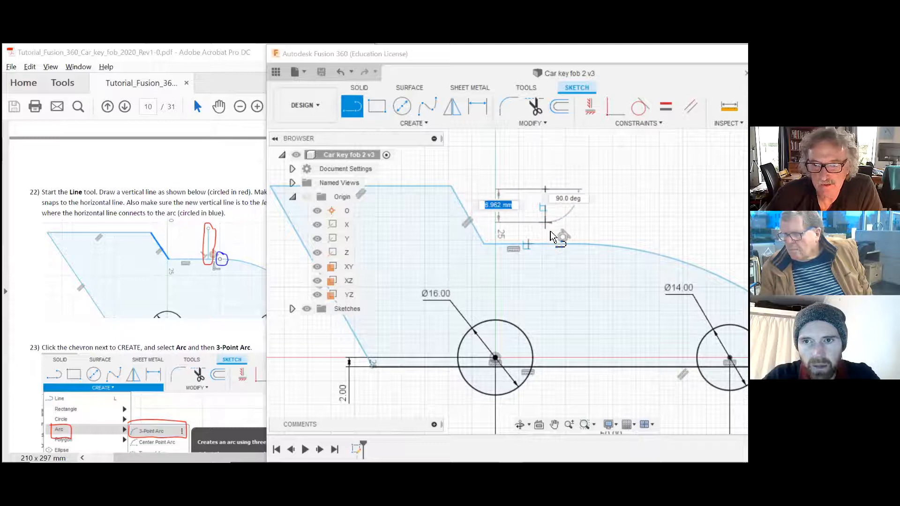
scroll(549, 243, up, 1)
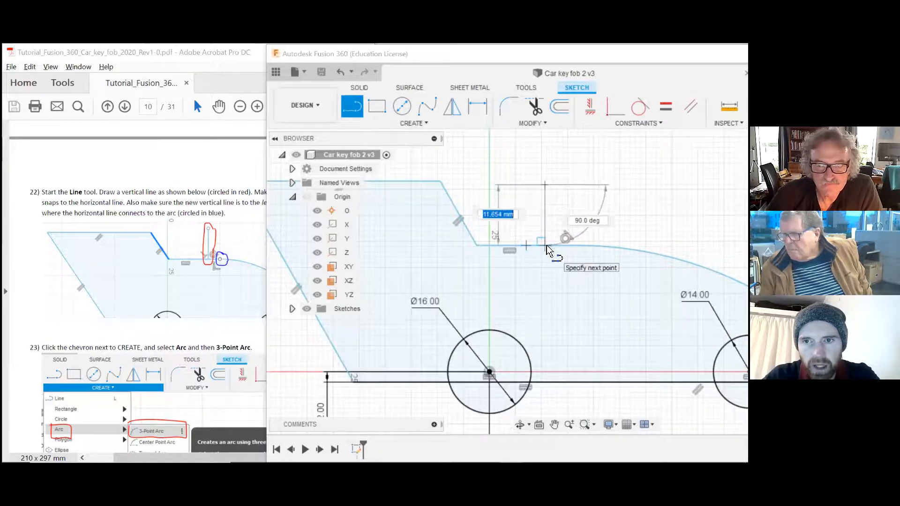
click(546, 245)
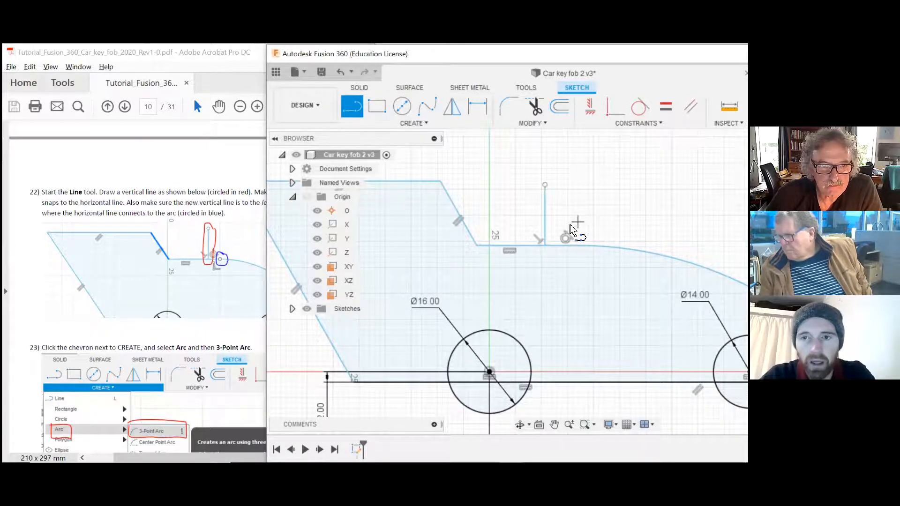
key(Escape)
Examine where the new vertical line meets the horizontal line, including its snap point and perpendicular constraint
scroll(544, 233, up, 1)
scroll(544, 244, up, 1)
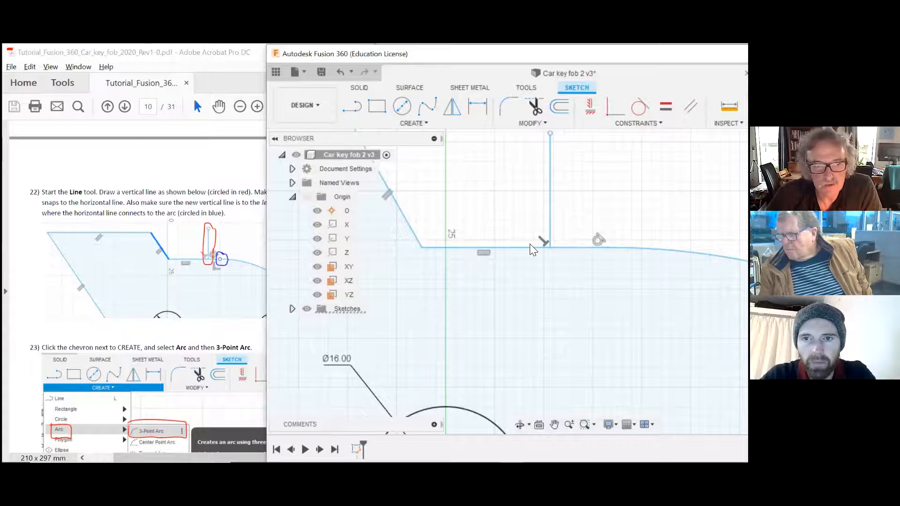
scroll(530, 243, down, 2)
scroll(527, 214, up, 1)
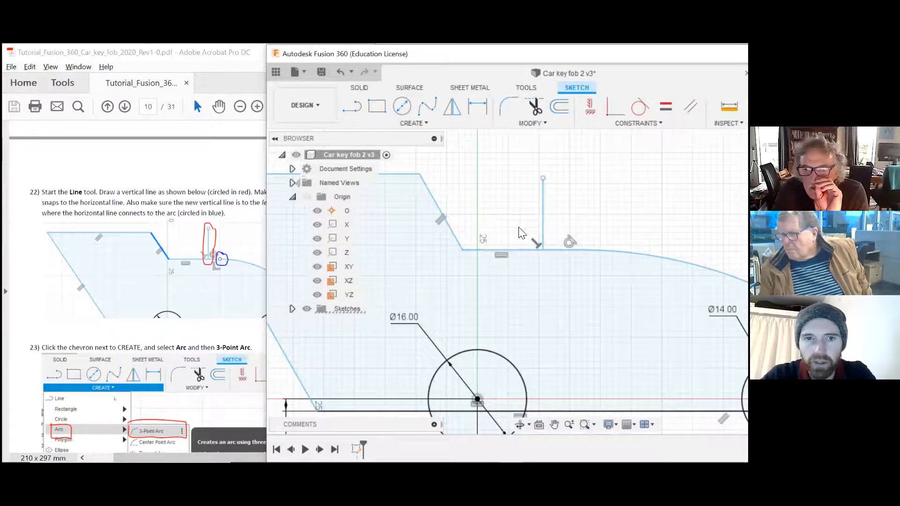
scroll(523, 218, up, 2)
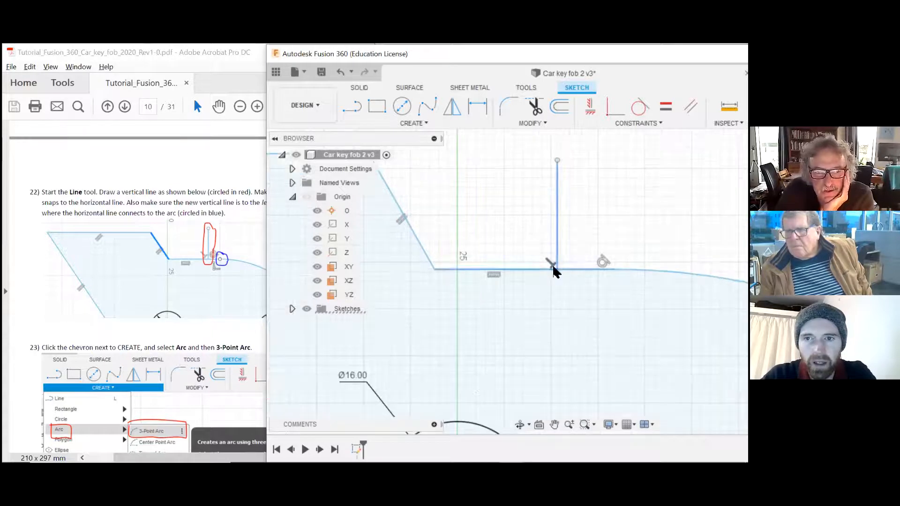
scroll(523, 231, down, 1)
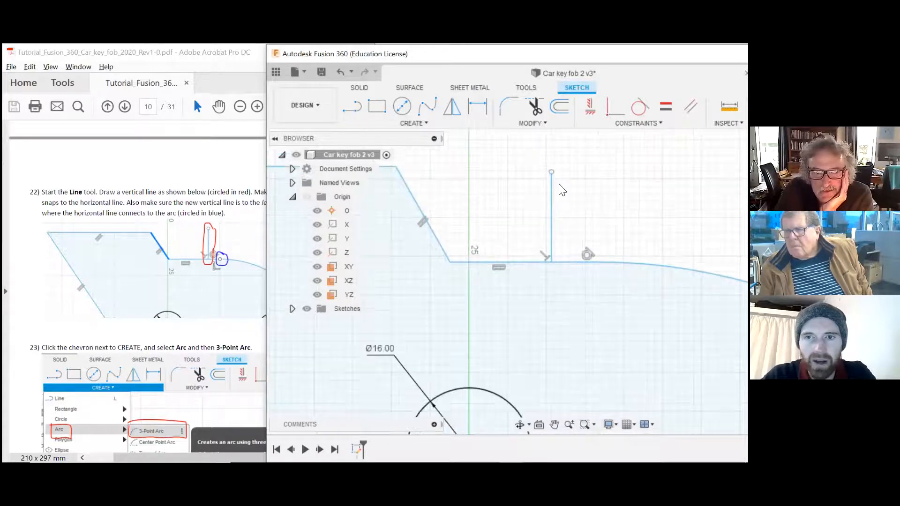
click(552, 185)
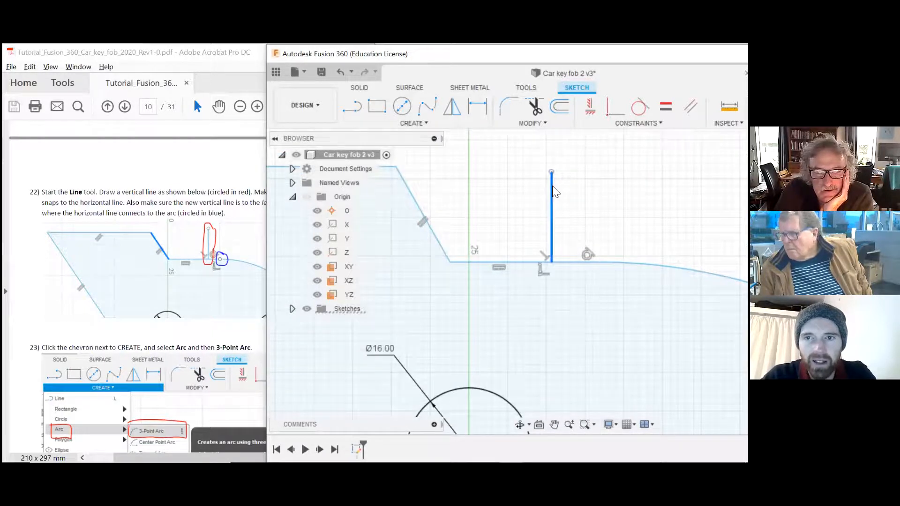
scroll(545, 267, up, 2)
scroll(546, 268, down, 1)
click(543, 268)
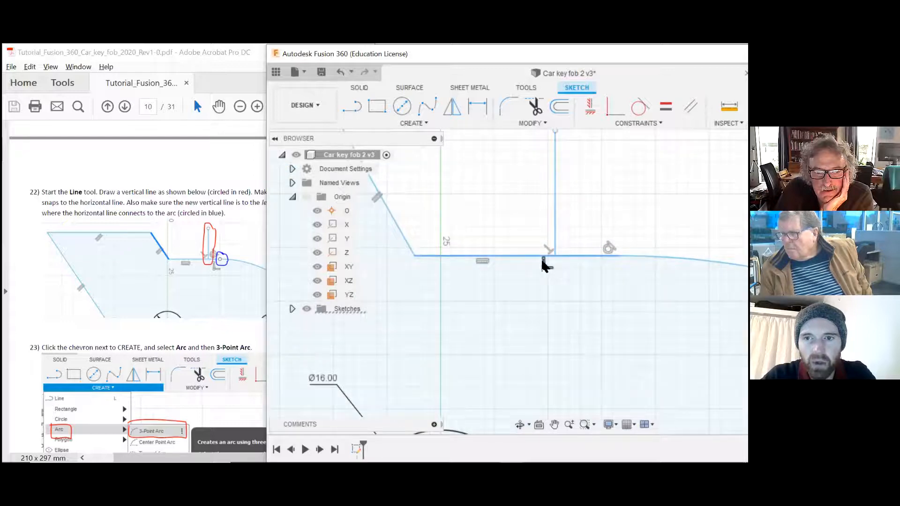
click(555, 236)
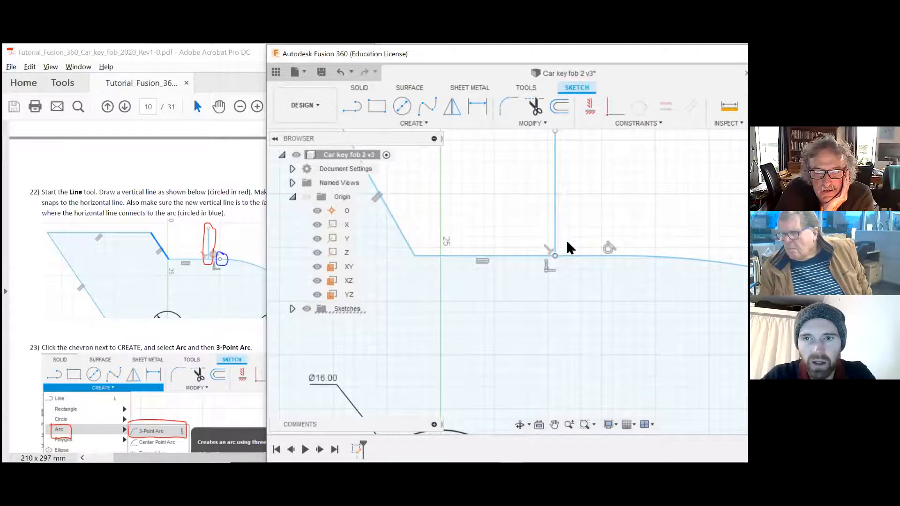
scroll(525, 187, down, 3)
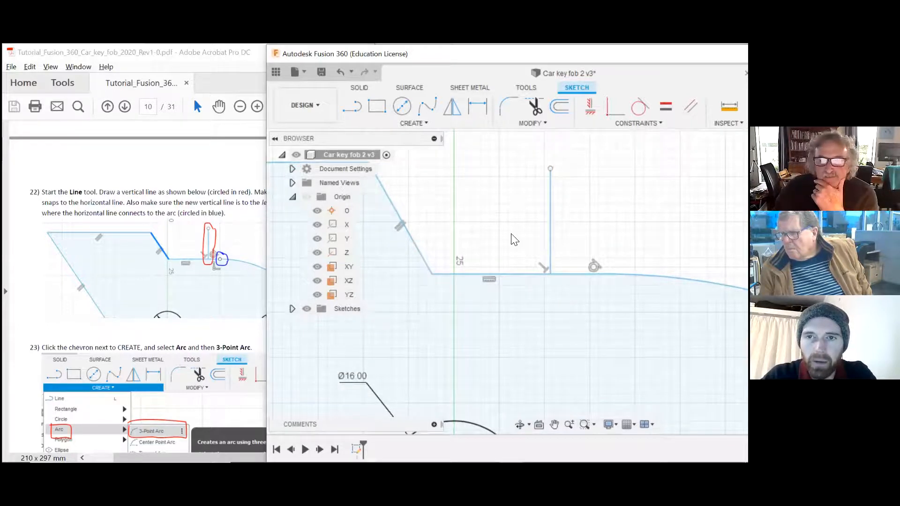
scroll(513, 239, down, 1)
Read the tutorial's instructions 23 and 24 on creating a 3-Point Arc from the vertical line's upper end to the corner
click(232, 241)
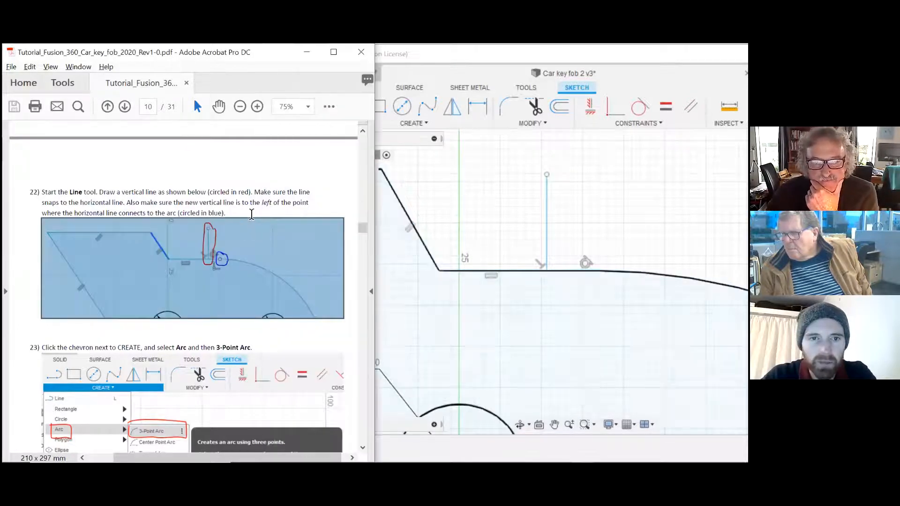
scroll(255, 210, down, 2)
scroll(256, 211, down, 1)
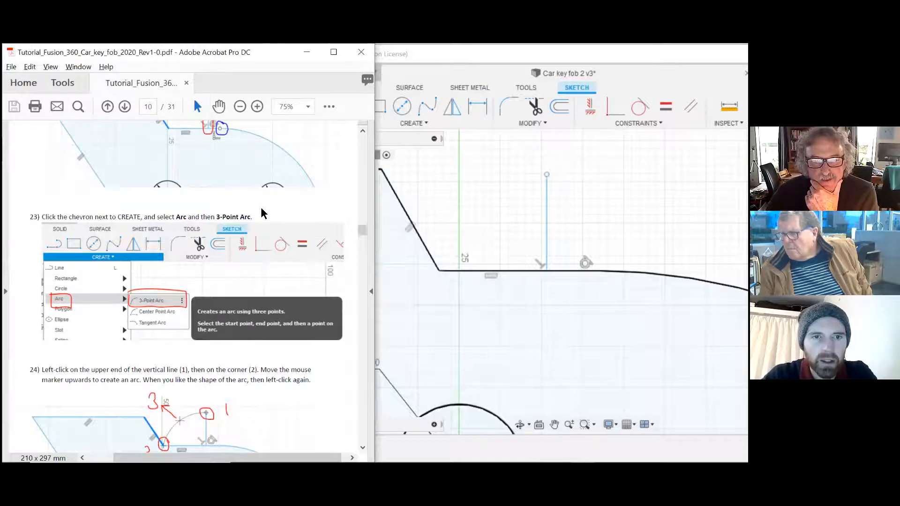
scroll(261, 210, up, 2)
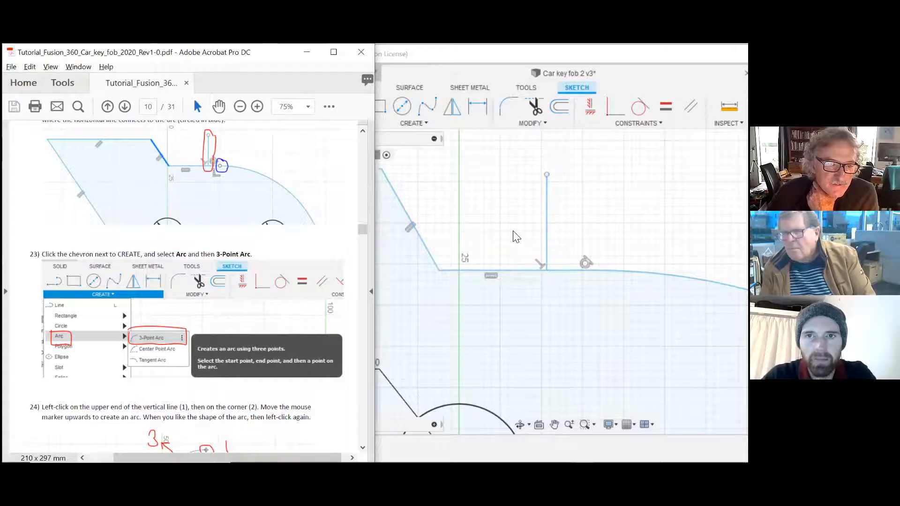
click(553, 207)
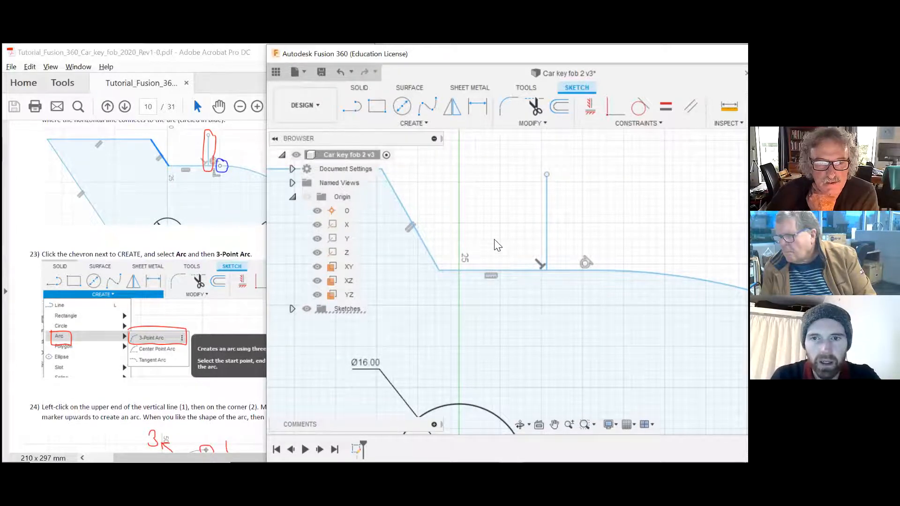
click(217, 249)
scroll(223, 247, down, 4)
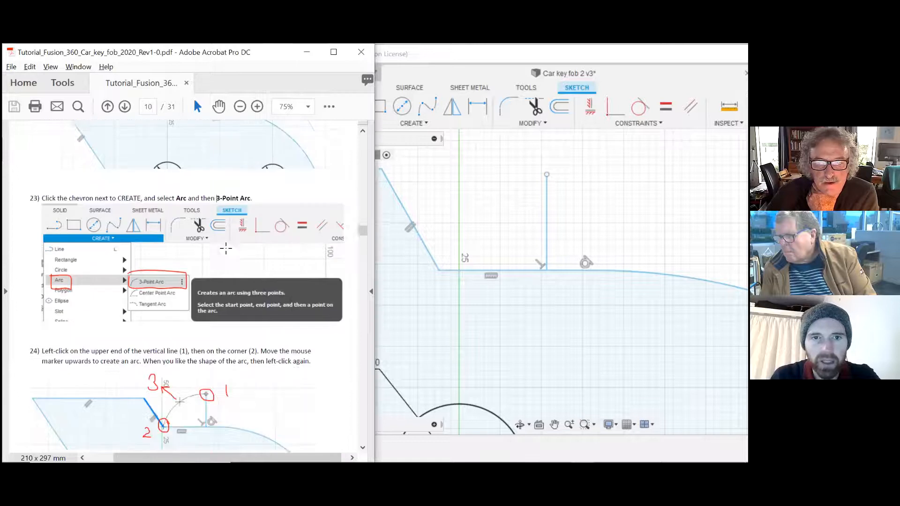
scroll(225, 246, down, 1)
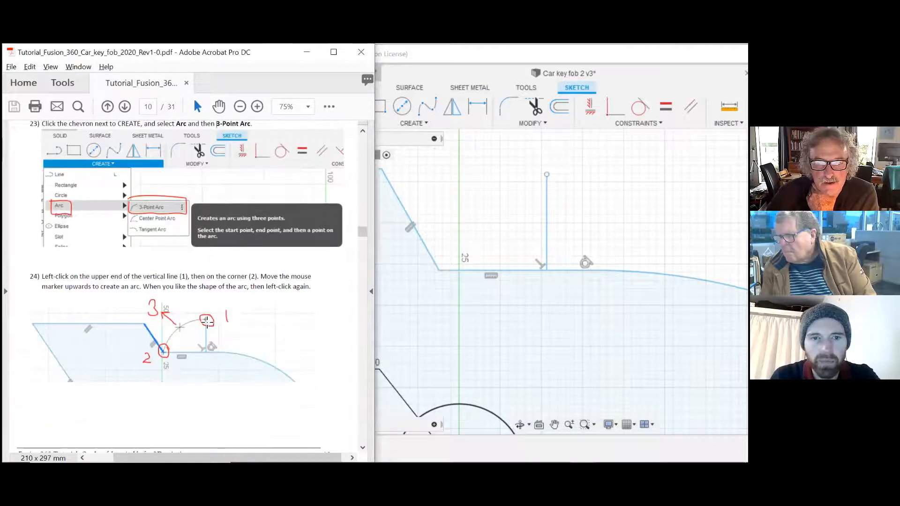
click(545, 174)
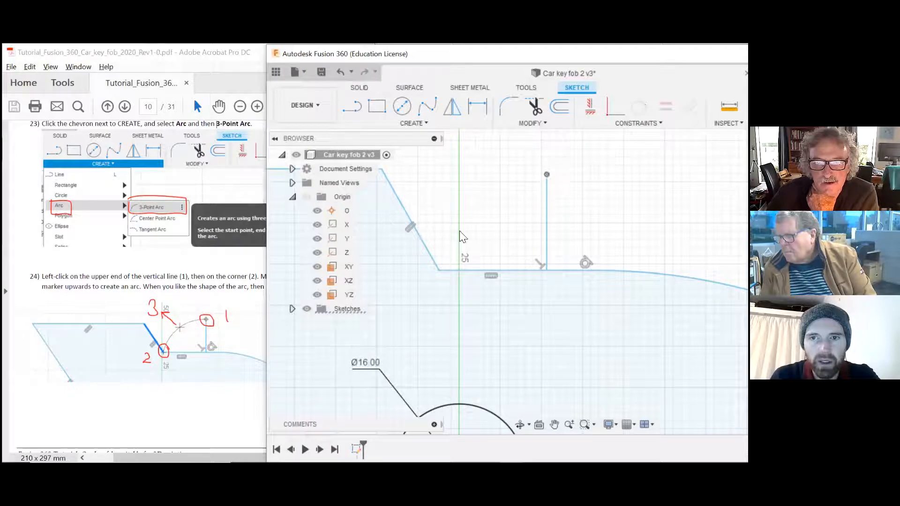
click(441, 268)
click(440, 270)
click(454, 270)
click(431, 255)
click(439, 270)
click(457, 250)
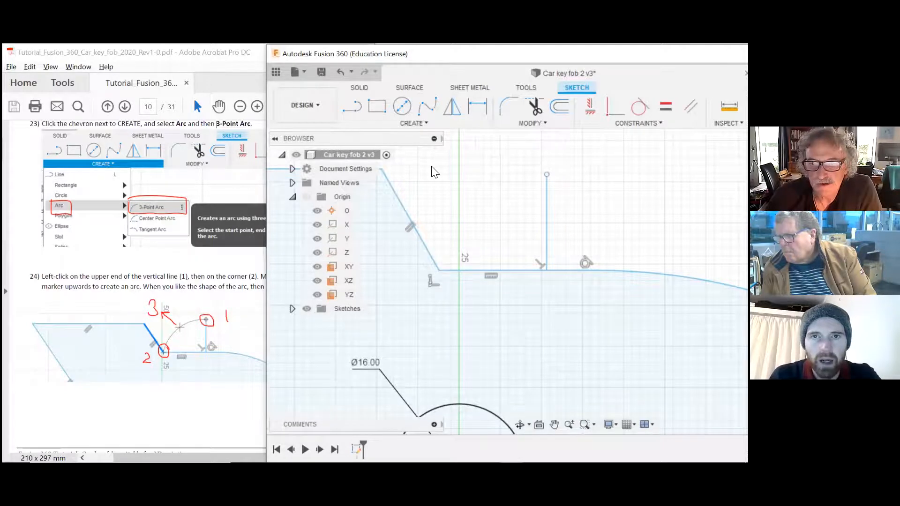
Draw a 3-Point Arc bulging upward from the corner of the sloped and horizontal lines to the vertical line's upper end
click(409, 125)
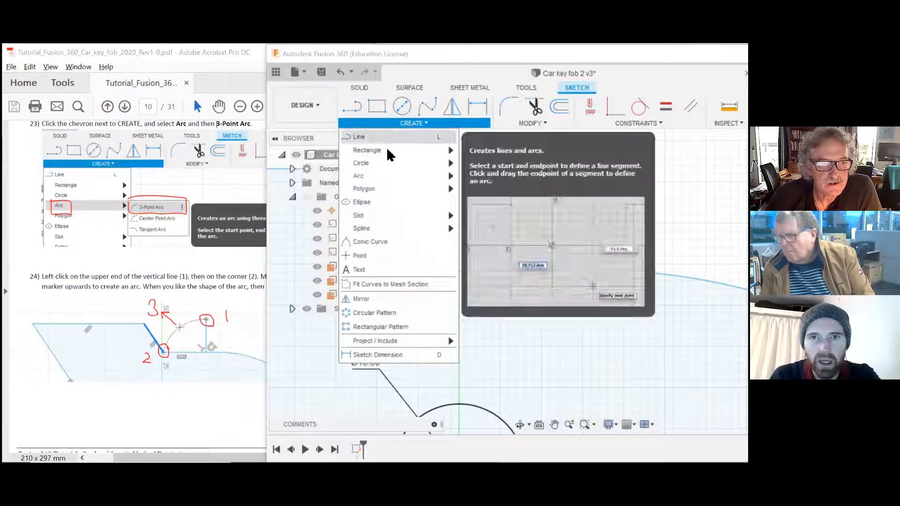
mouse_move(383, 176)
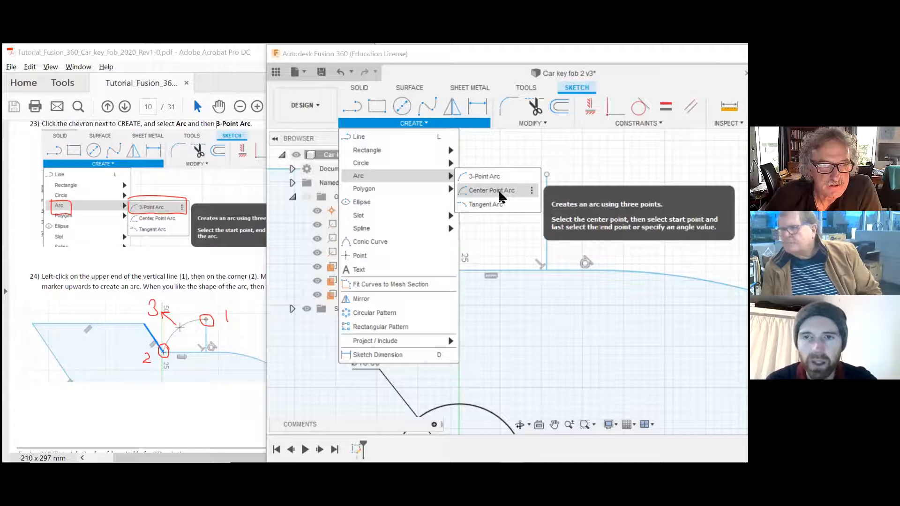
click(475, 175)
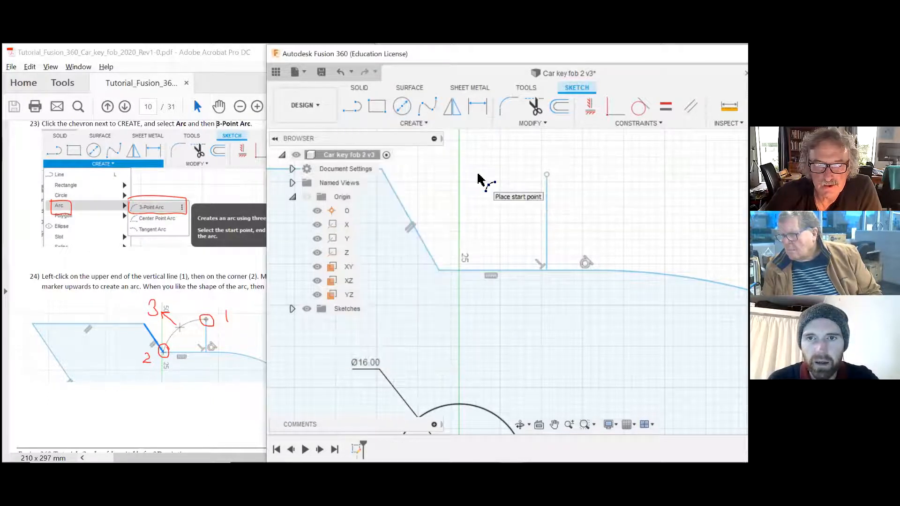
click(438, 269)
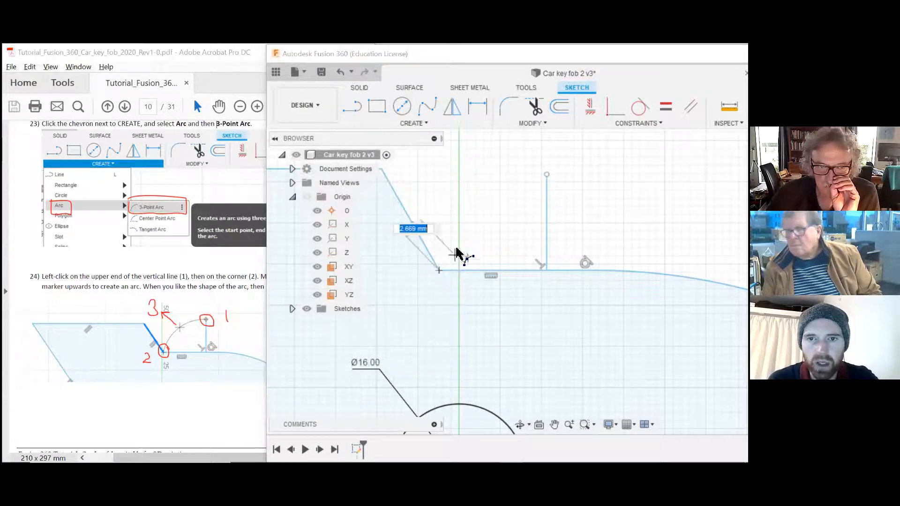
click(546, 173)
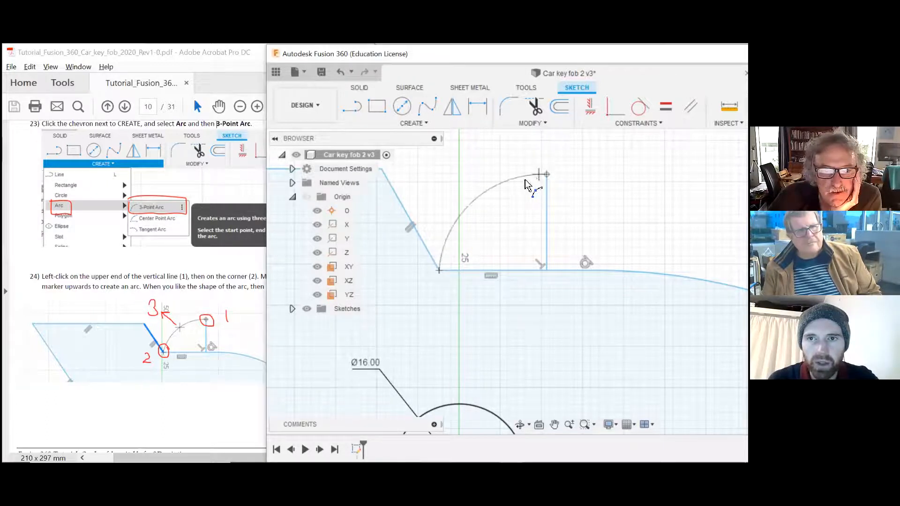
click(481, 193)
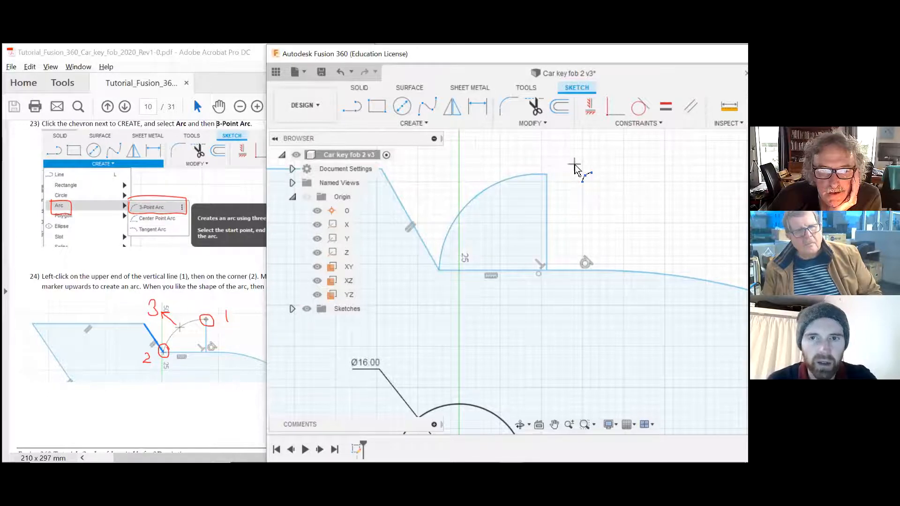
key(Escape)
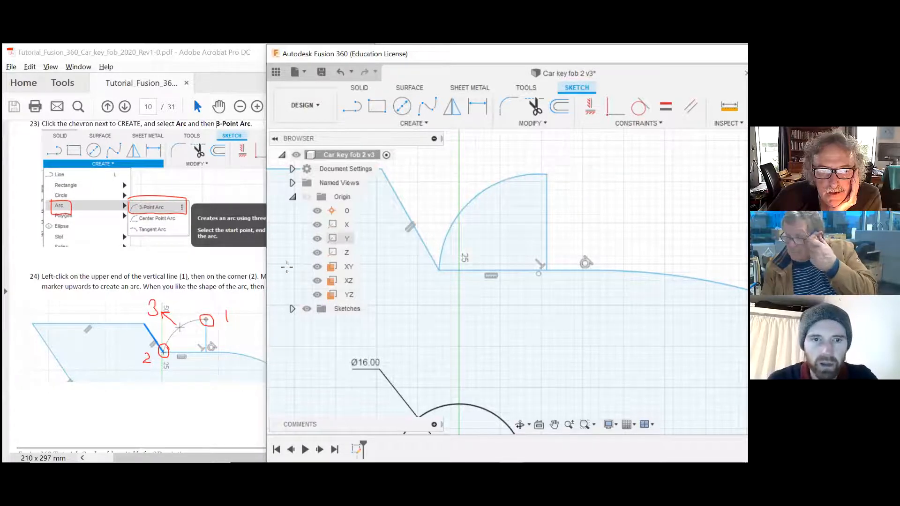
Following the tutorial's instructions 25 and 26, trim the section of the horizontal line directly below the new arc
click(211, 293)
scroll(241, 281, down, 7)
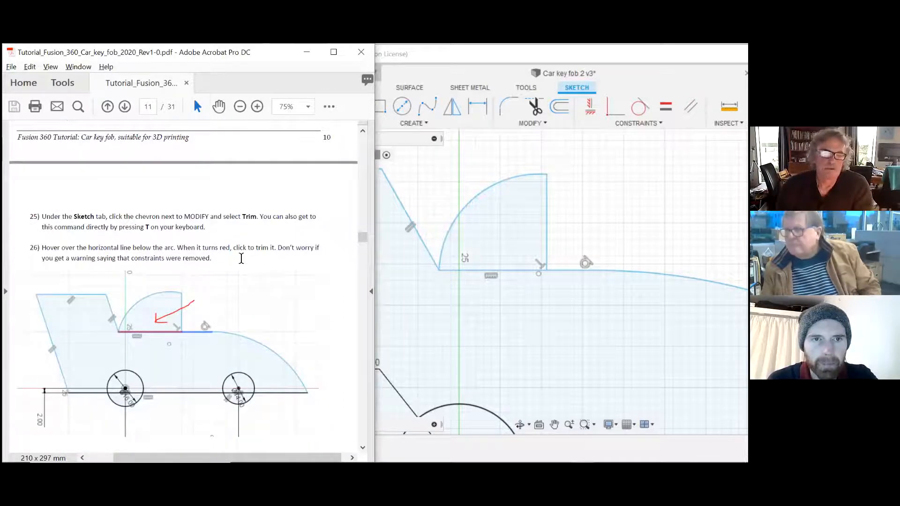
scroll(241, 255, down, 2)
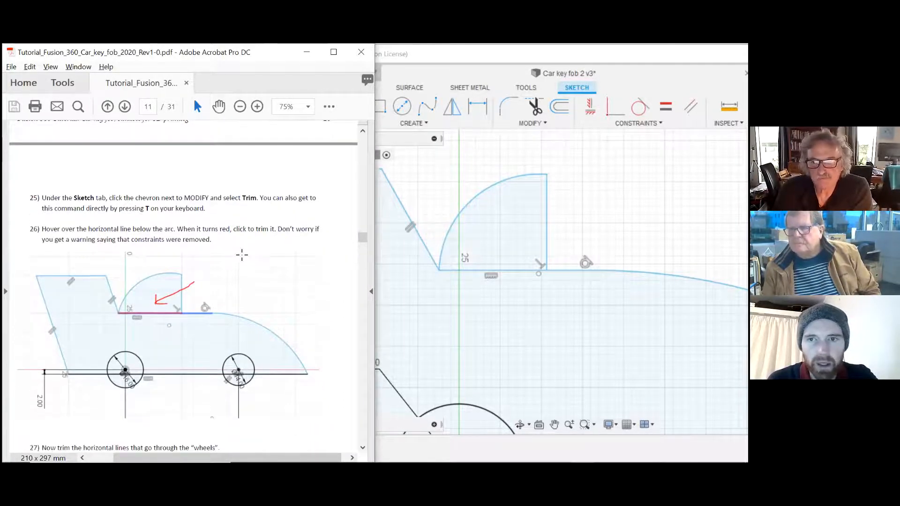
click(511, 155)
scroll(539, 236, down, 3)
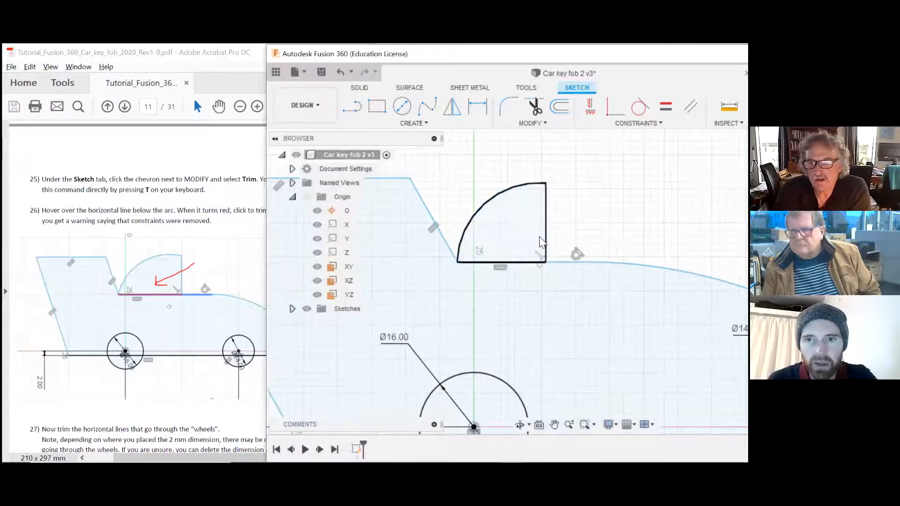
key(t)
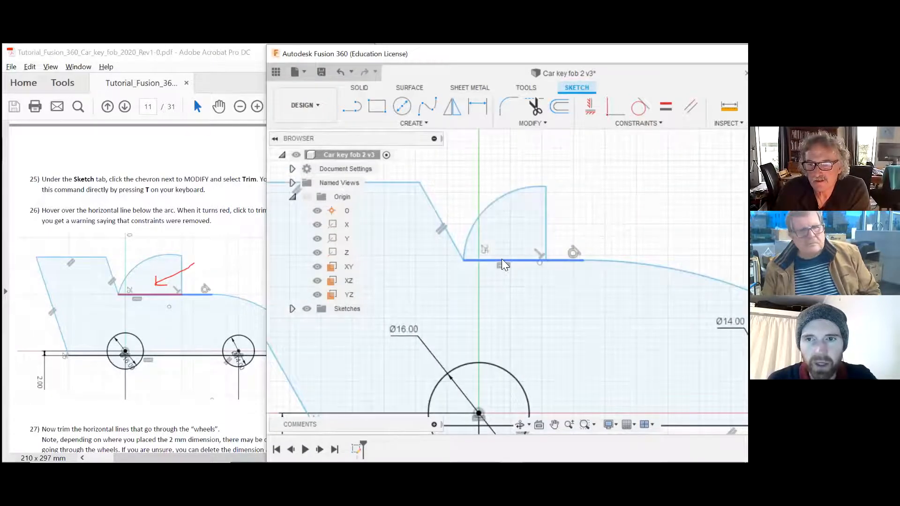
click(531, 123)
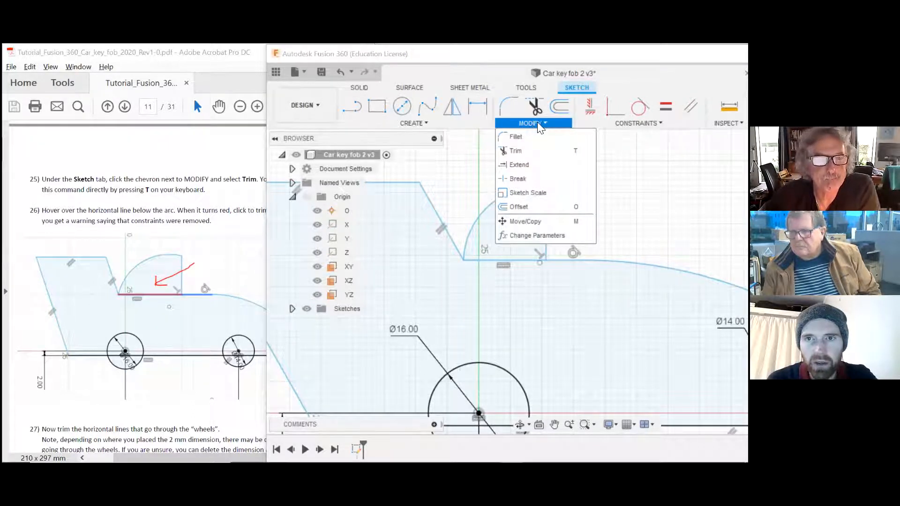
click(517, 150)
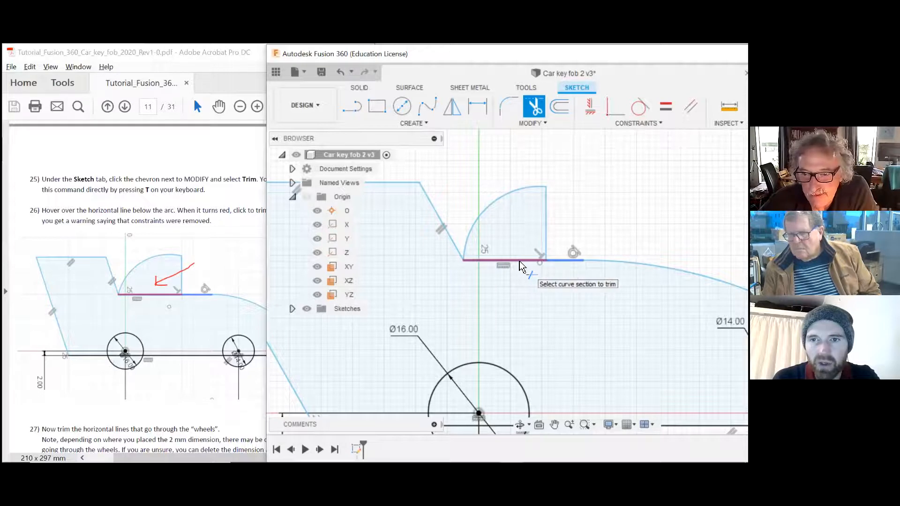
scroll(521, 263, up, 2)
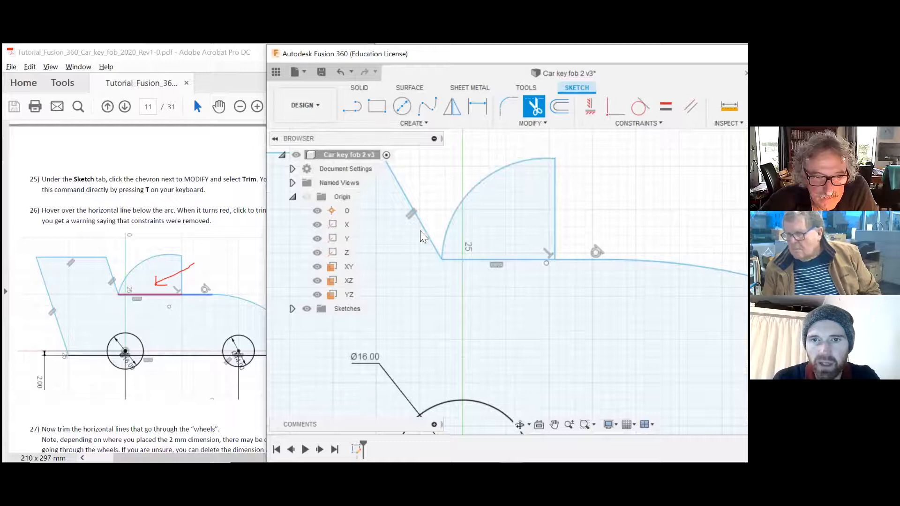
click(505, 258)
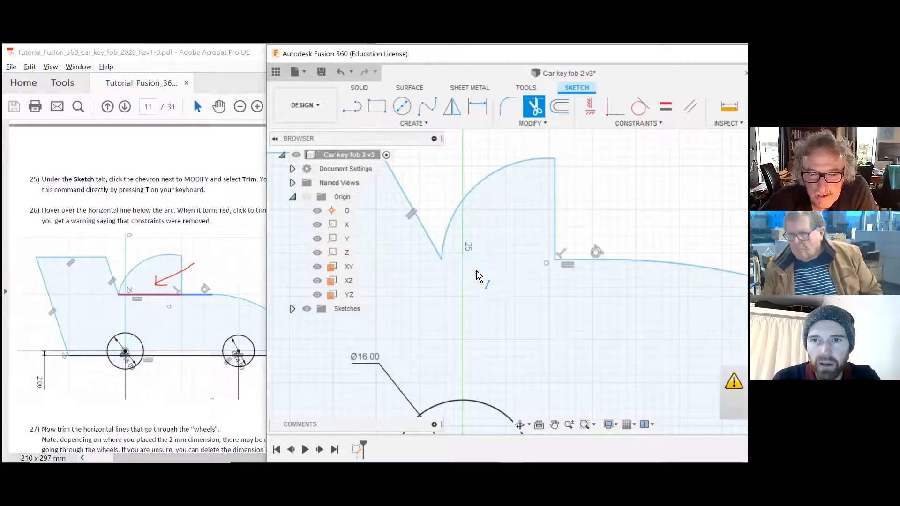
Trim the section of the car body's bottom line that passes through the 16 mm wheel circle
scroll(473, 272, down, 1)
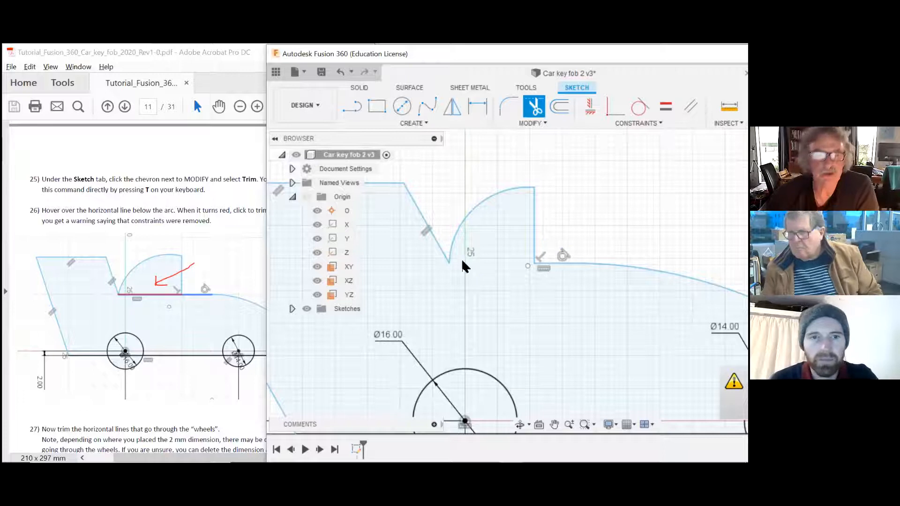
scroll(403, 247, down, 2)
scroll(488, 393, up, 3)
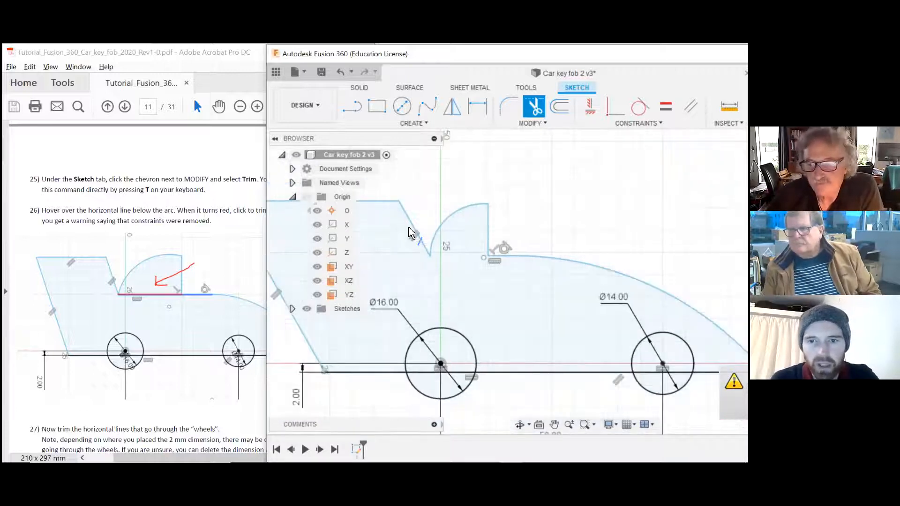
scroll(486, 394, up, 1)
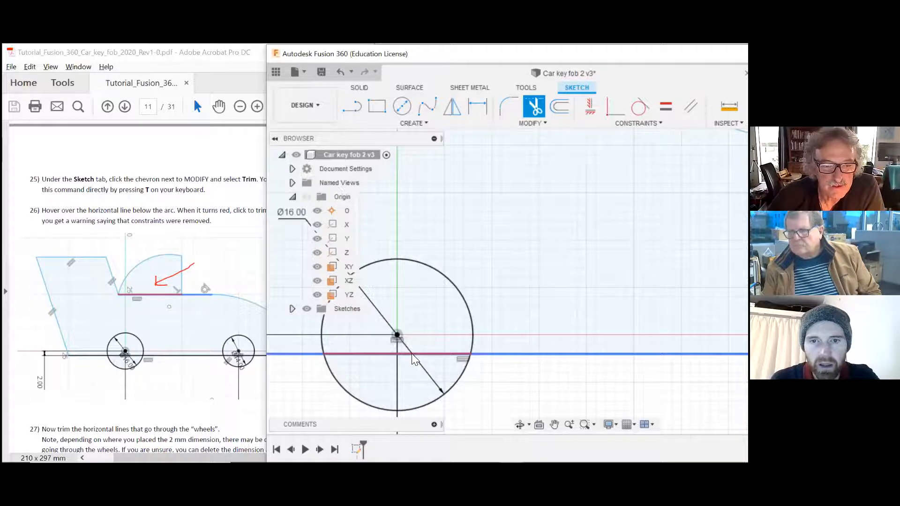
click(415, 359)
Trim the section of the bottom line inside the 14 mm wheel circle and end the Trim command
scroll(410, 319, down, 4)
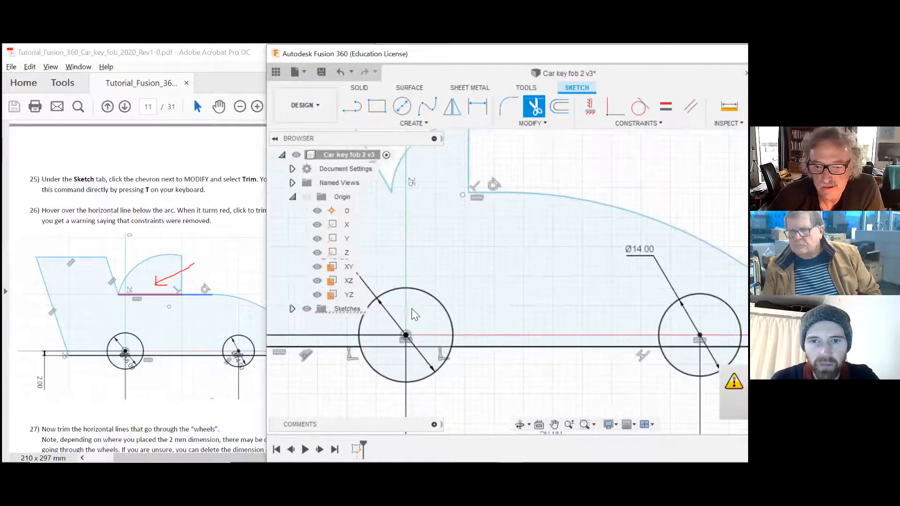
scroll(595, 338, up, 3)
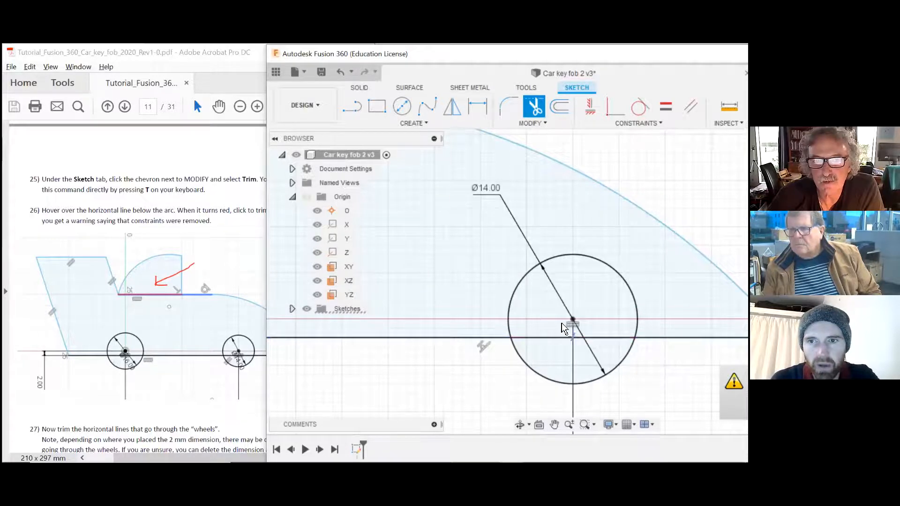
scroll(506, 275, down, 2)
scroll(579, 360, up, 3)
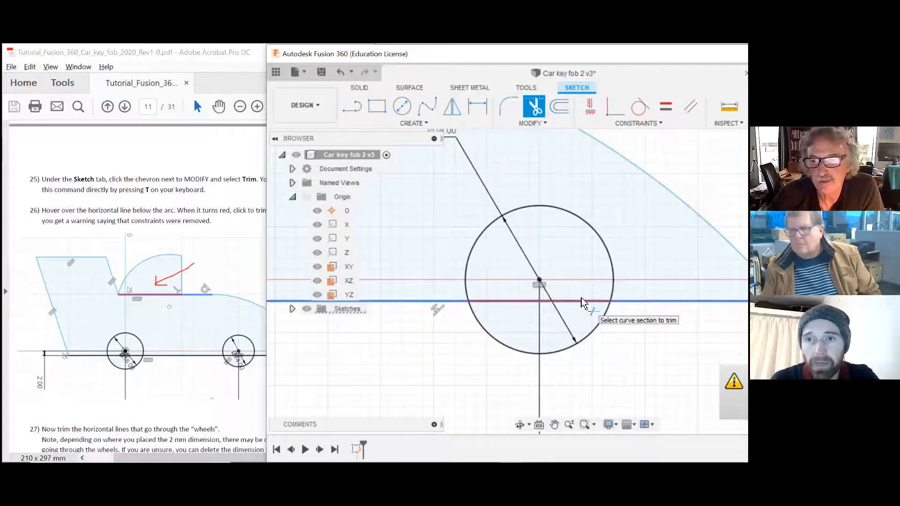
scroll(583, 304, down, 3)
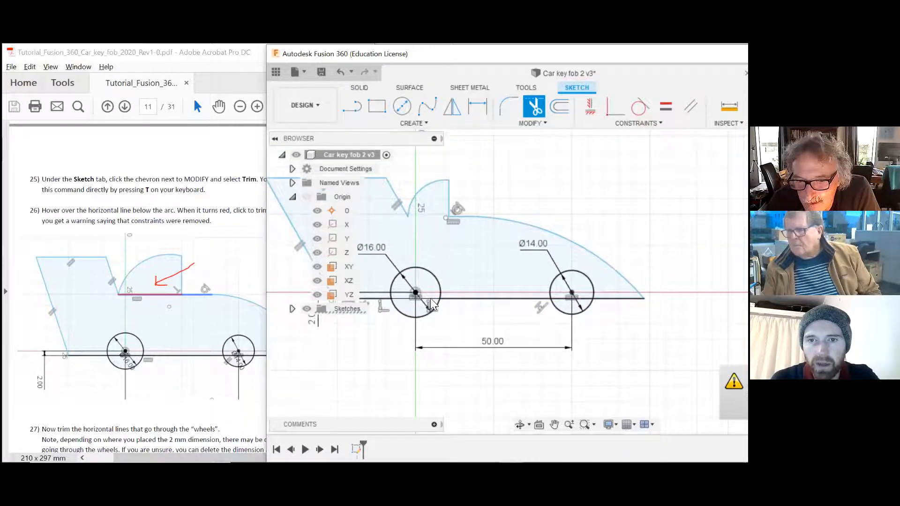
click(565, 299)
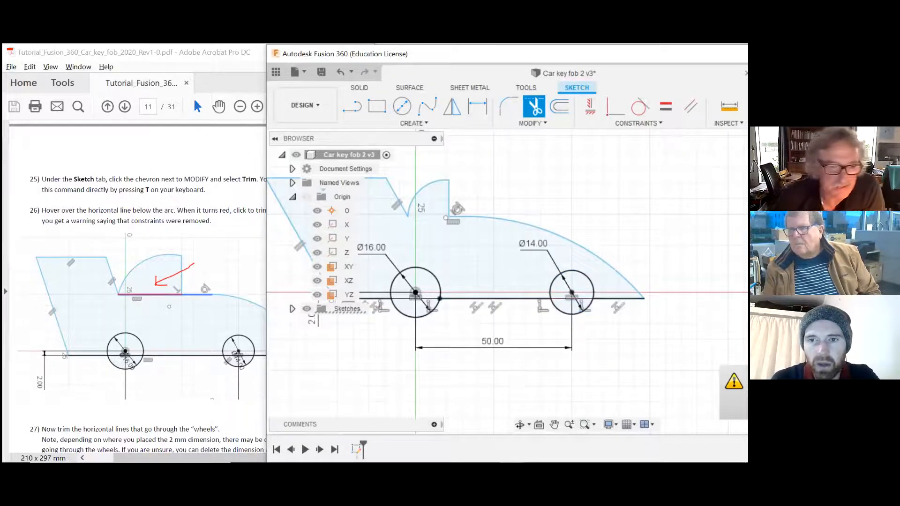
key(Escape)
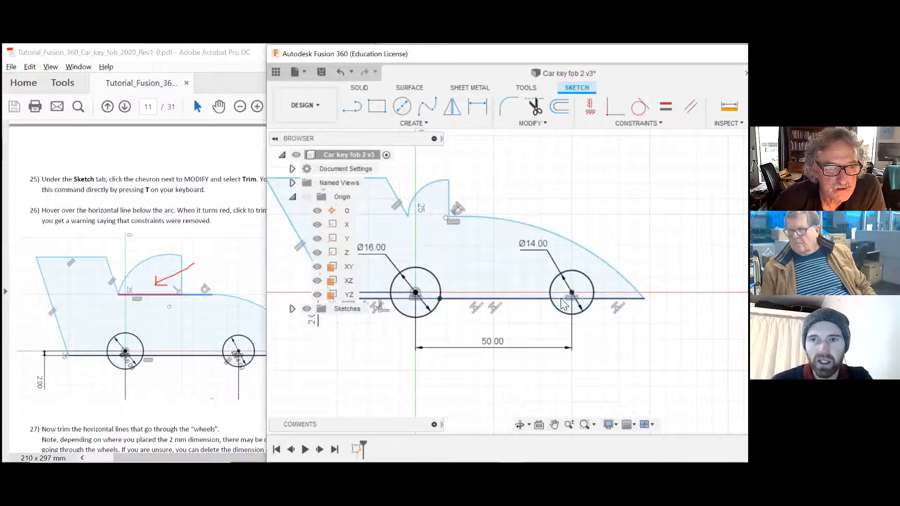
Check the remaining bottom line segments between the wheels and beyond the 14 mm wheel, with the whole car profile in view
click(529, 299)
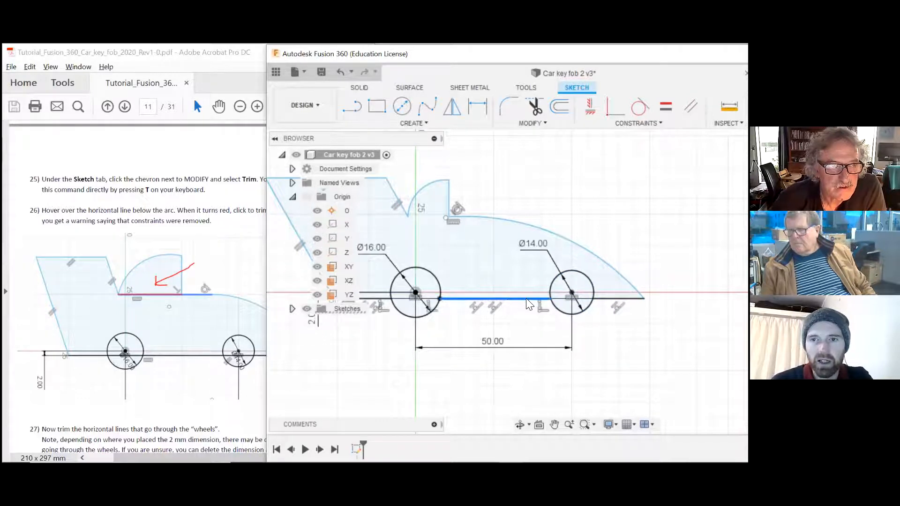
click(608, 299)
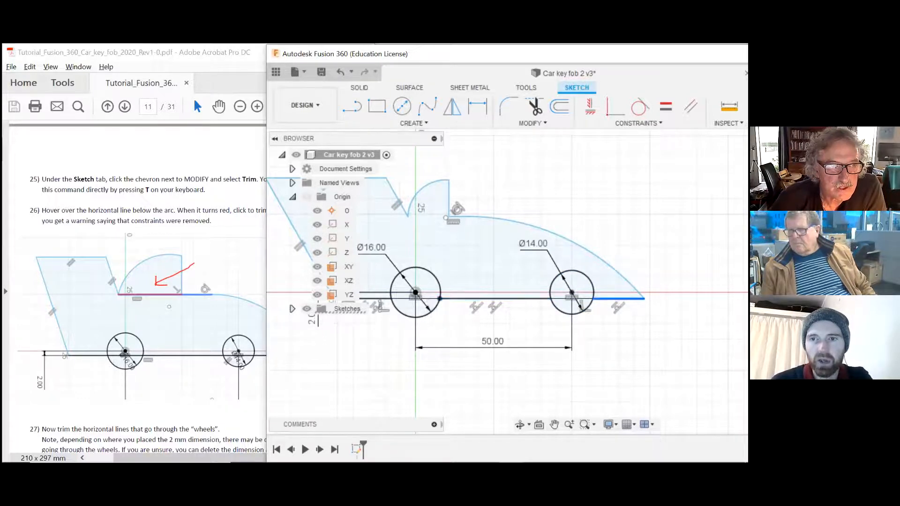
click(524, 323)
scroll(544, 311, down, 1)
middle_drag(544, 311, 591, 315)
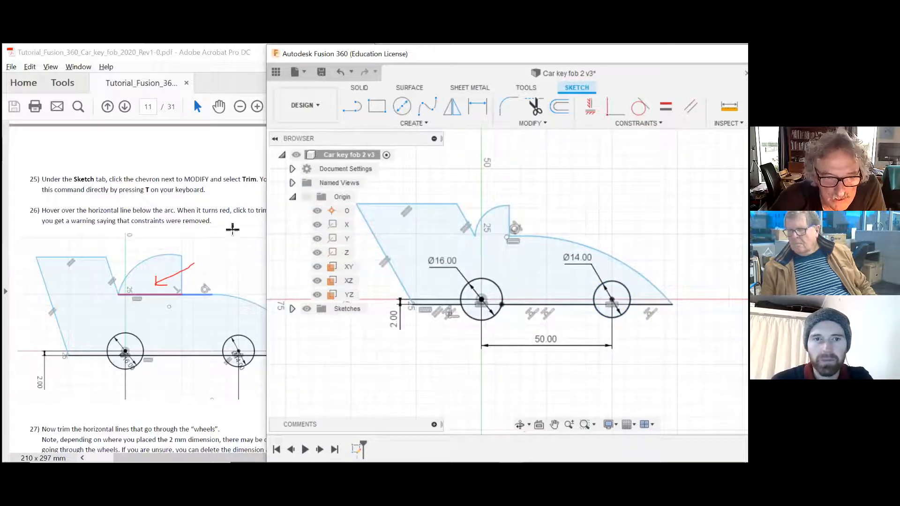
click(536, 109)
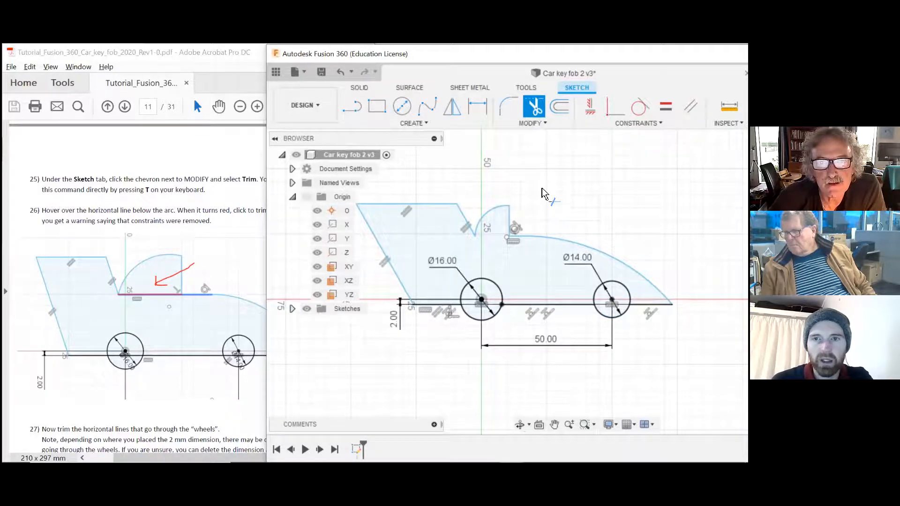
key(Escape)
scroll(533, 209, up, 2)
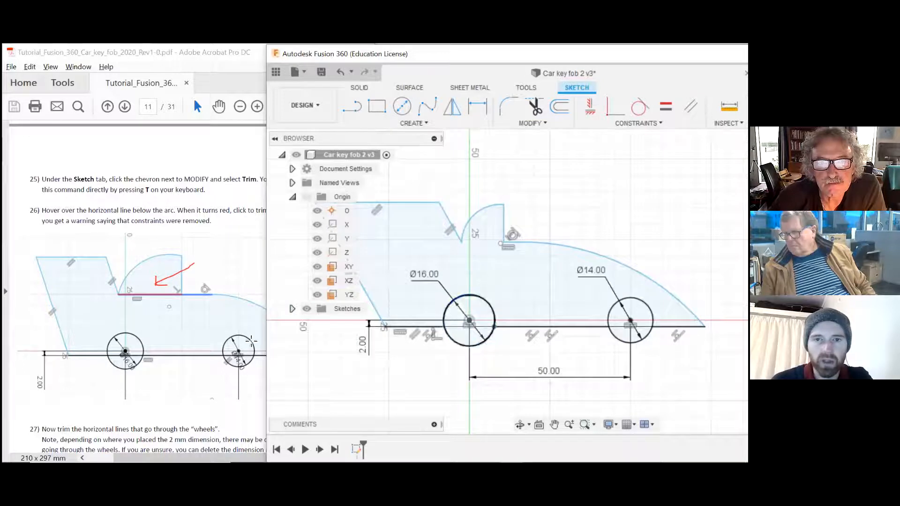
Read the tutorial's instructions 27 to 29 on trimming the wheel lines, comparing the design and dimensioning the lower-left corner's angle
click(221, 280)
click(286, 226)
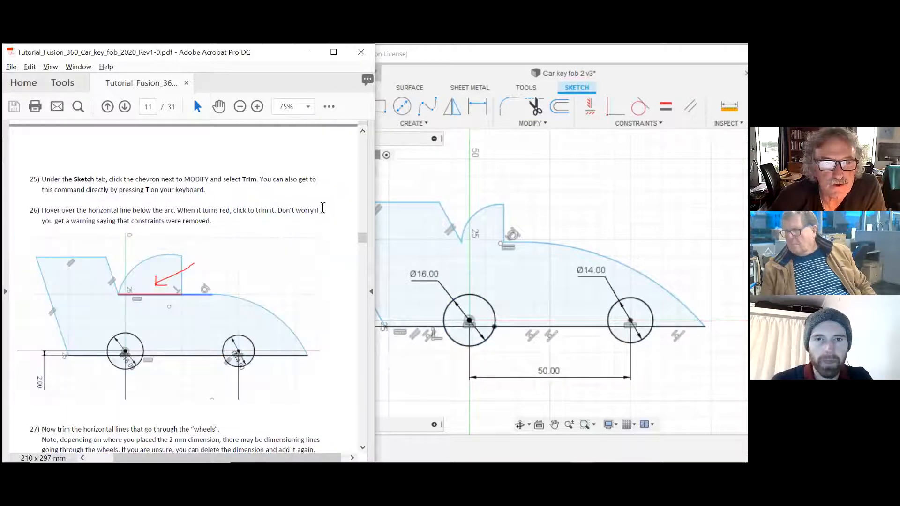
scroll(325, 209, down, 5)
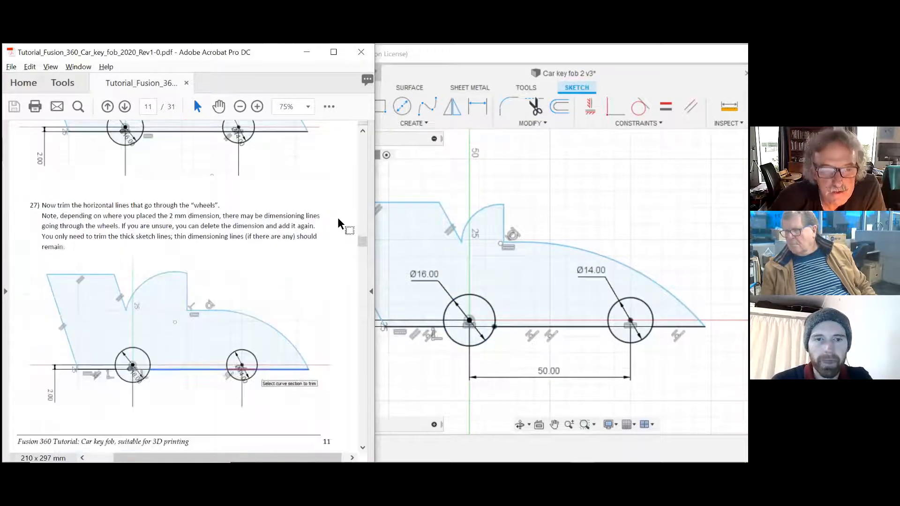
scroll(335, 202, down, 1)
scroll(181, 195, down, 4)
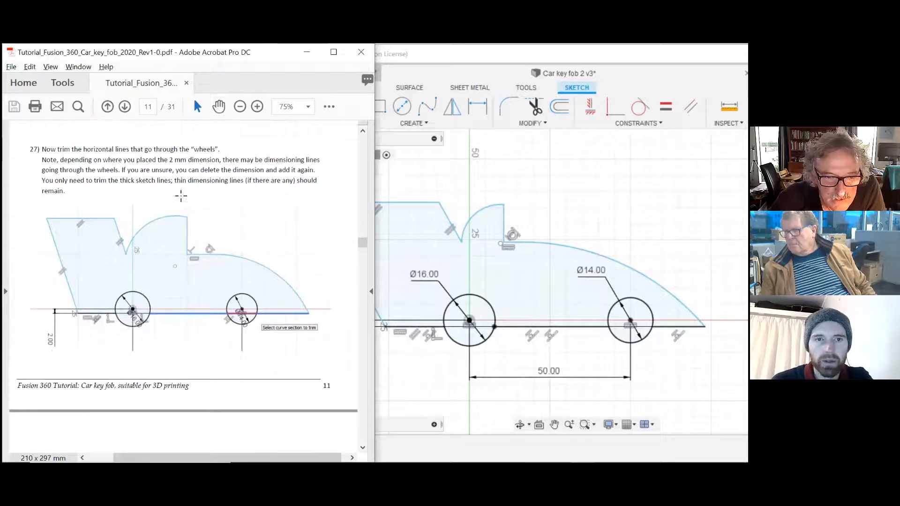
scroll(195, 245, down, 3)
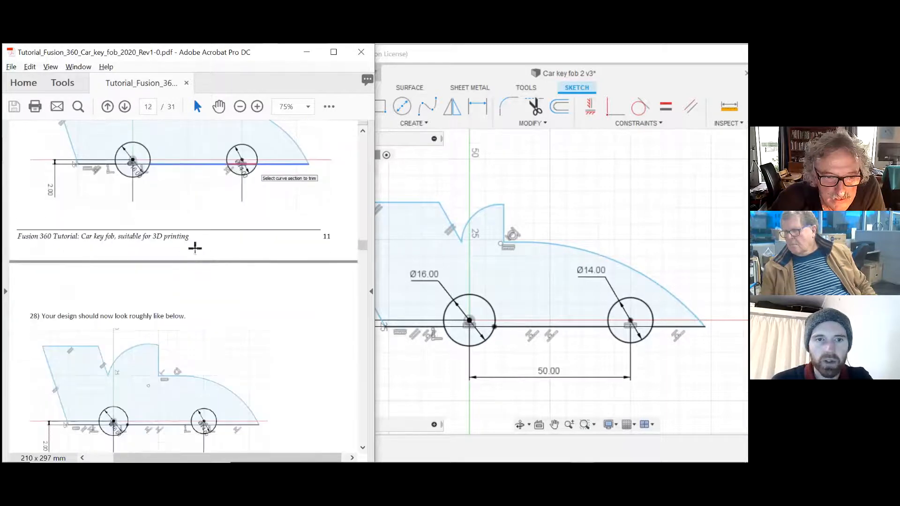
scroll(195, 249, up, 6)
scroll(256, 235, down, 8)
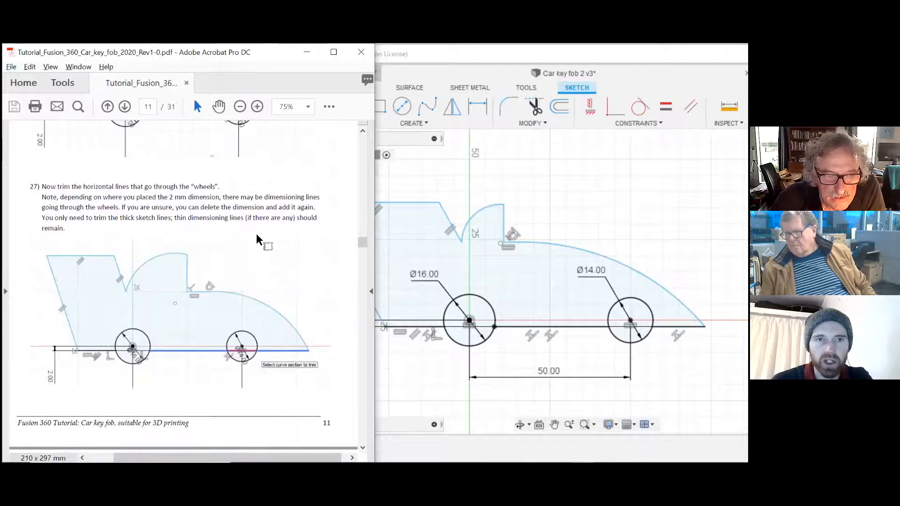
scroll(262, 237, down, 4)
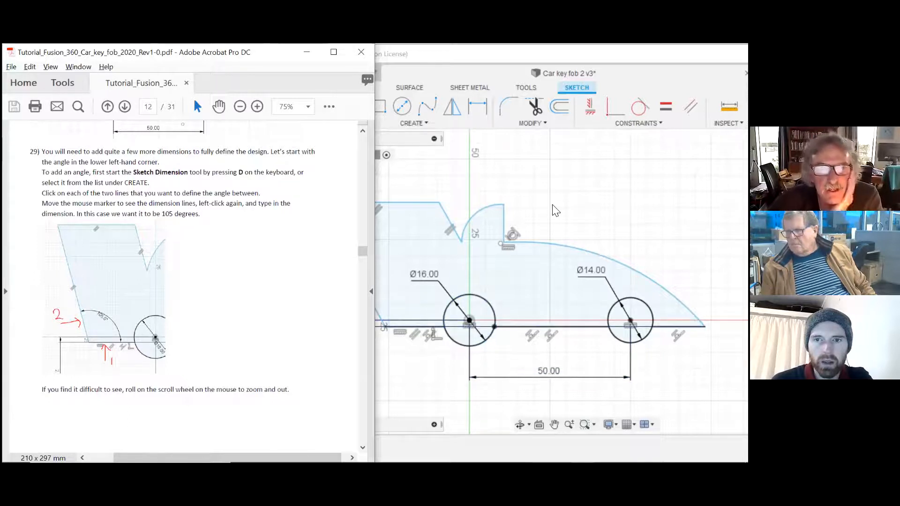
click(484, 325)
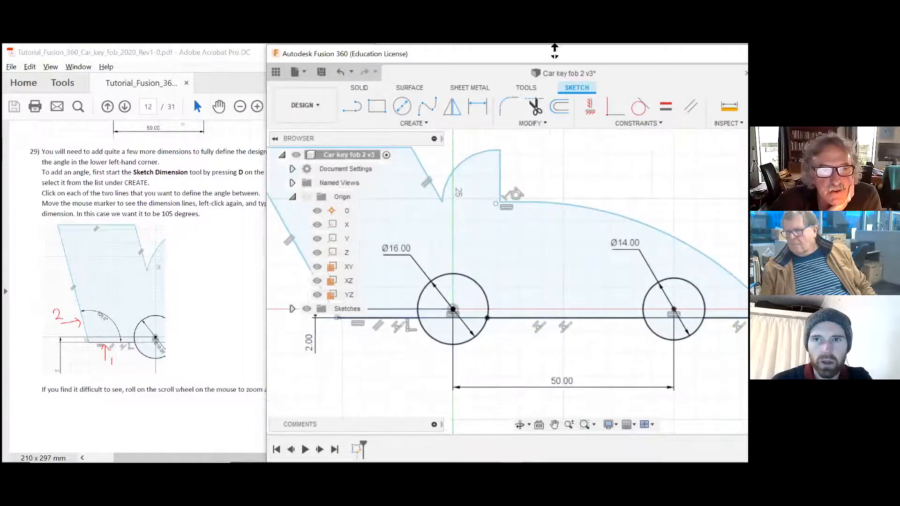
click(531, 108)
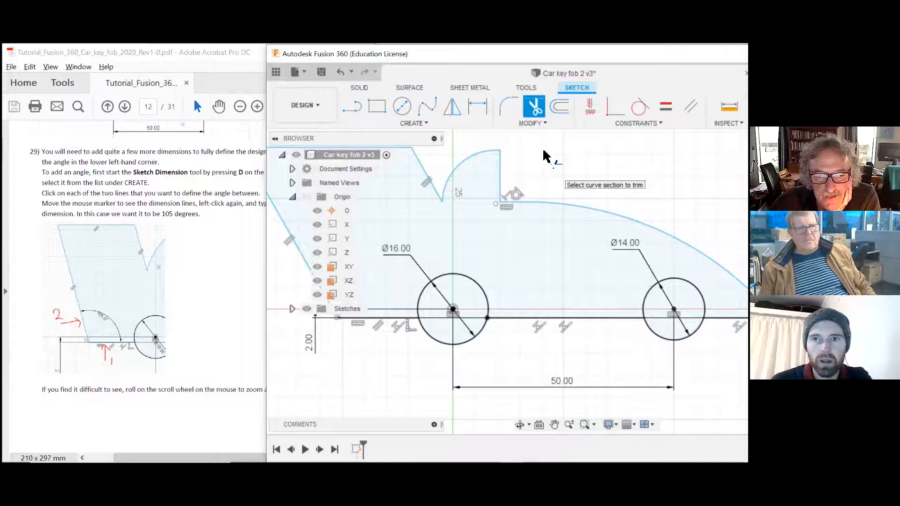
key(Escape)
Reposition the 2 mm vertical dimension of the car's bottom line so it sits beyond the car's nose
scroll(471, 328, up, 4)
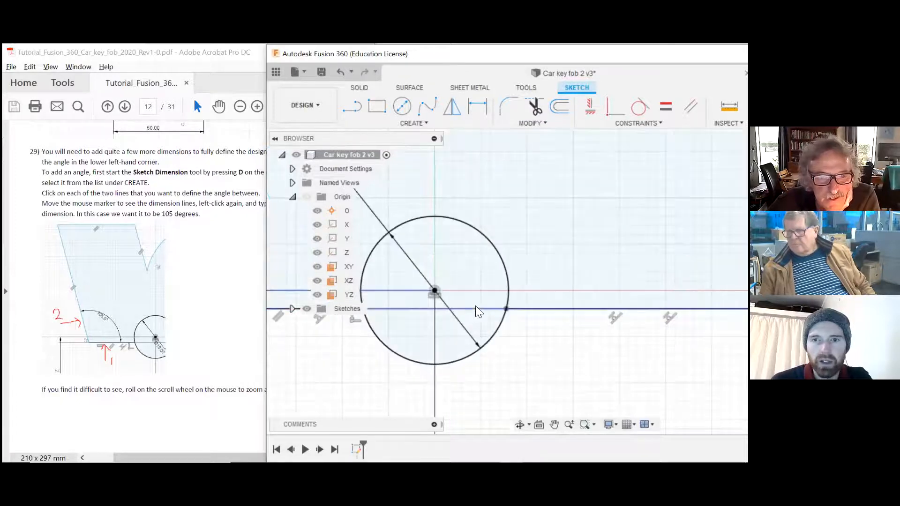
scroll(548, 267, down, 2)
scroll(555, 256, down, 3)
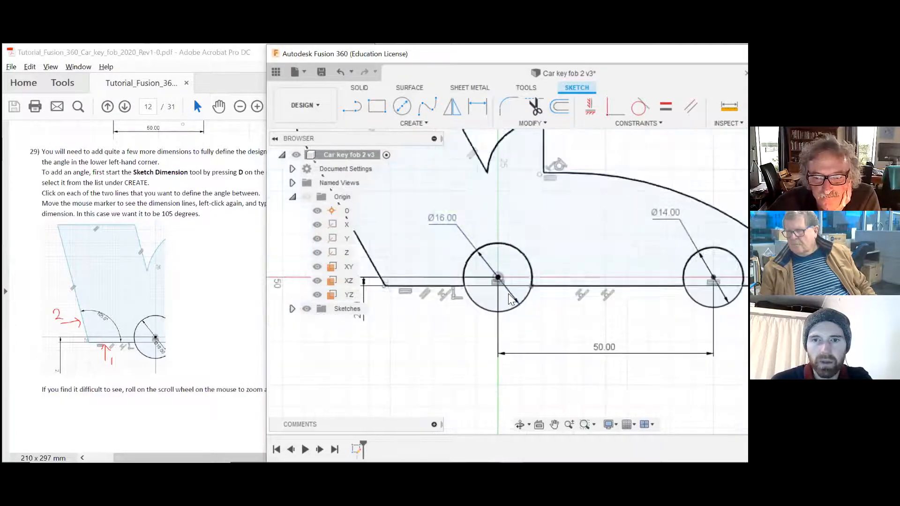
scroll(483, 291, down, 1)
drag(367, 302, 423, 302)
scroll(468, 298, down, 1)
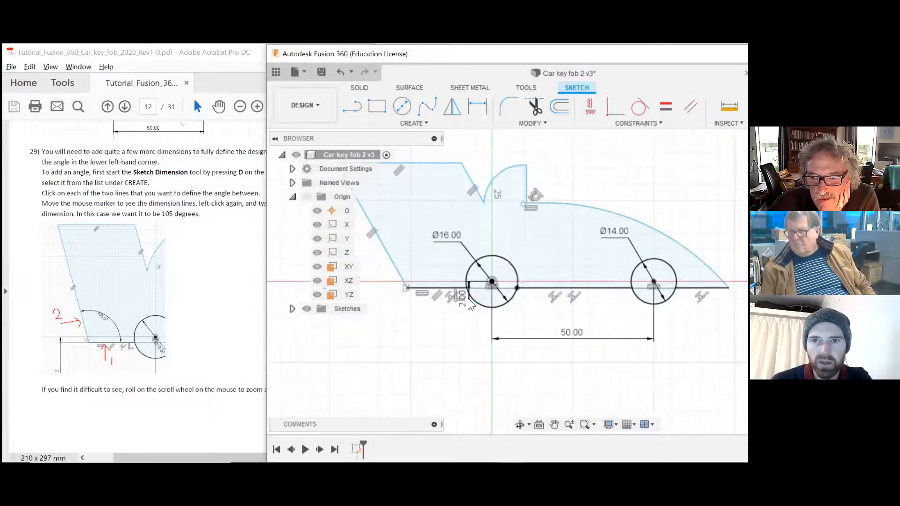
drag(740, 281, 735, 318)
scroll(537, 293, down, 2)
scroll(676, 311, up, 2)
drag(675, 311, 685, 311)
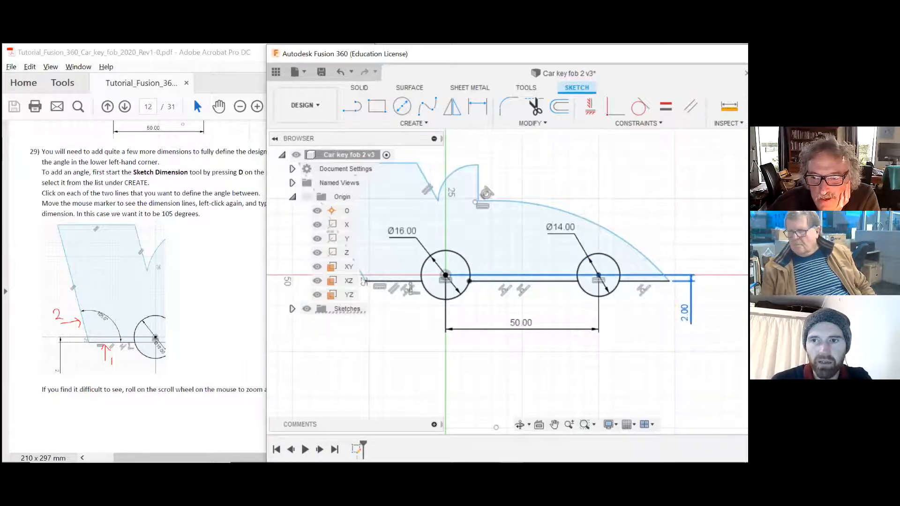
drag(582, 333, 693, 313)
Examine the bottom line around both wheels and compare the car profile with the tutorial's instruction 29
scroll(625, 284, up, 3)
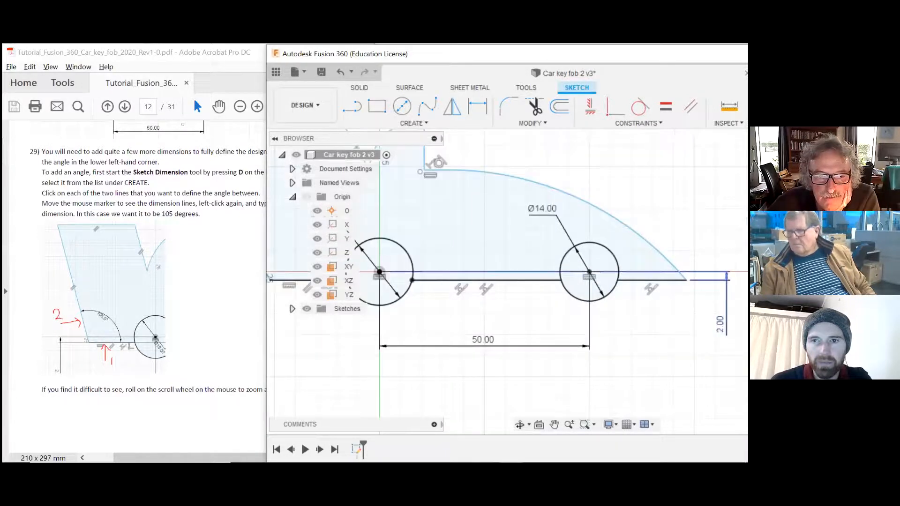
scroll(616, 257, down, 4)
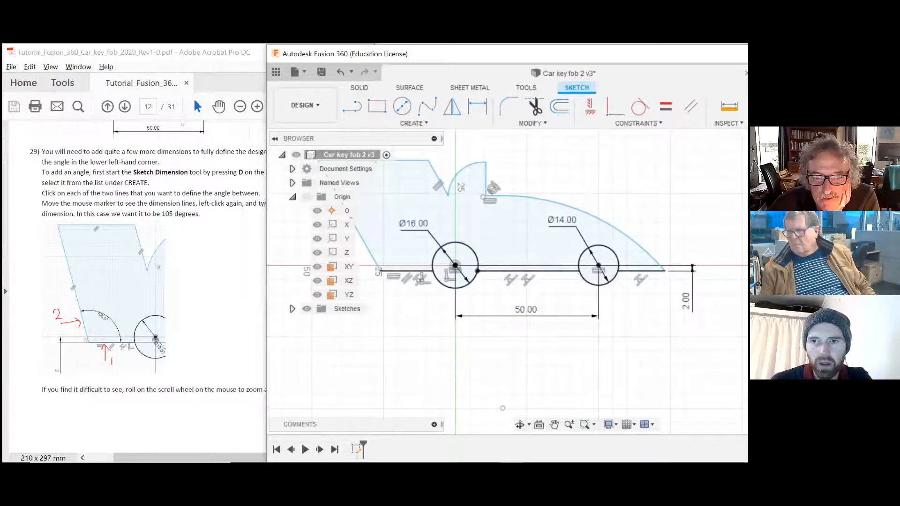
scroll(622, 322, up, 2)
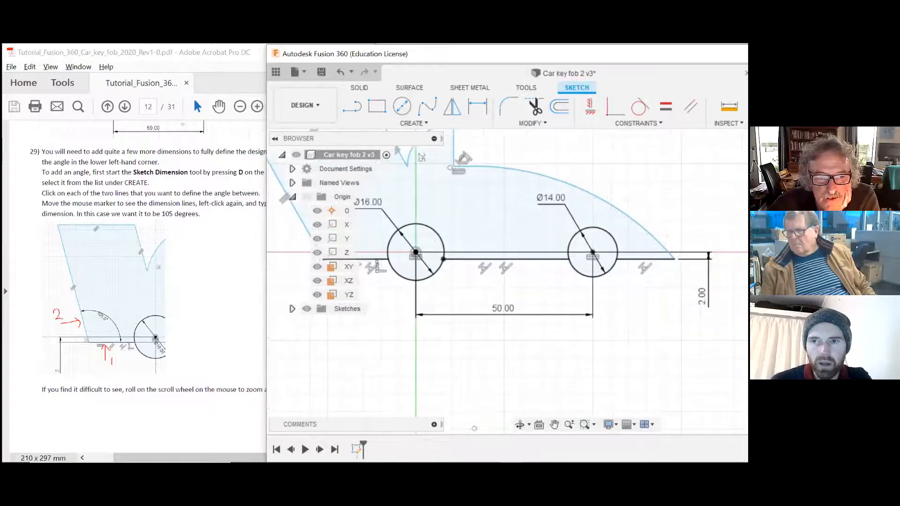
scroll(569, 255, up, 2)
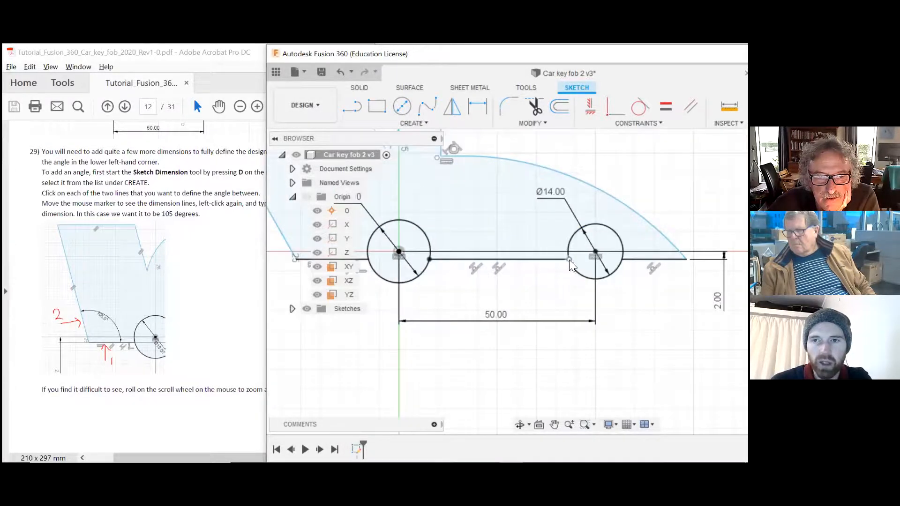
scroll(508, 272, down, 3)
scroll(426, 246, up, 2)
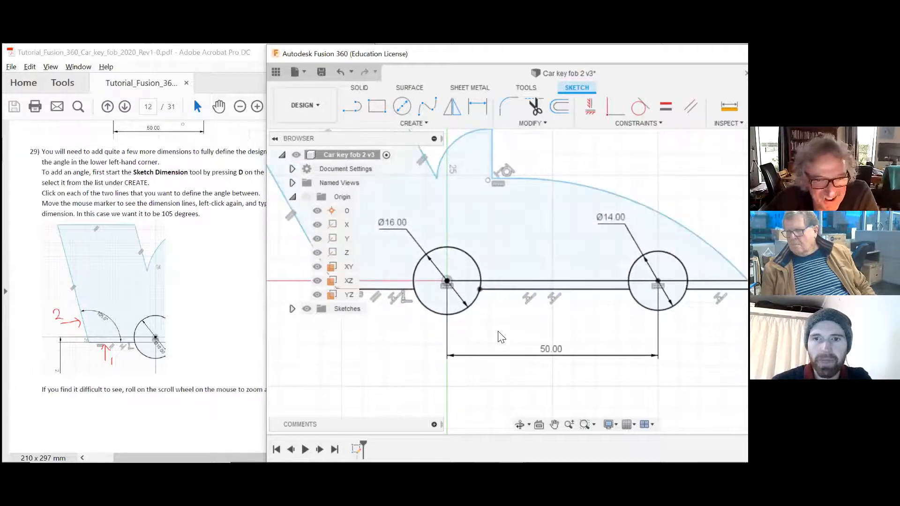
click(215, 301)
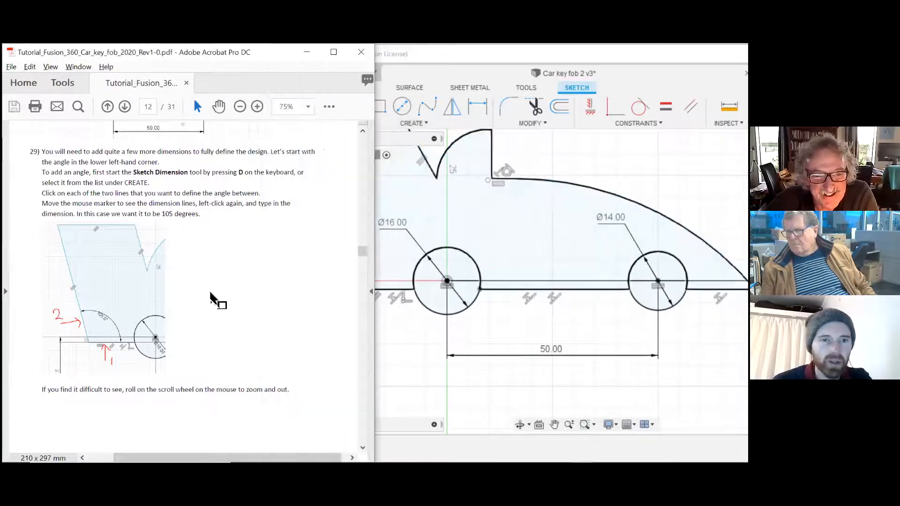
scroll(211, 273, up, 2)
scroll(211, 273, down, 2)
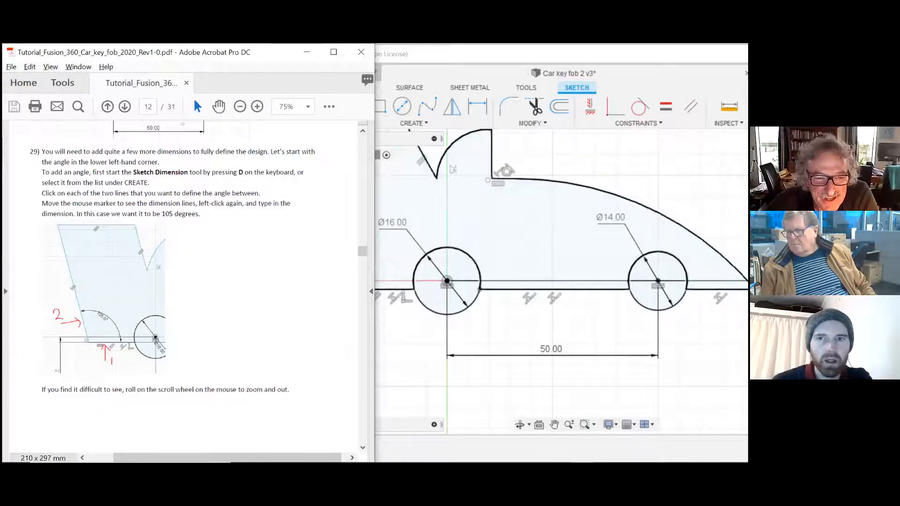
scroll(470, 203, down, 3)
scroll(470, 203, up, 1)
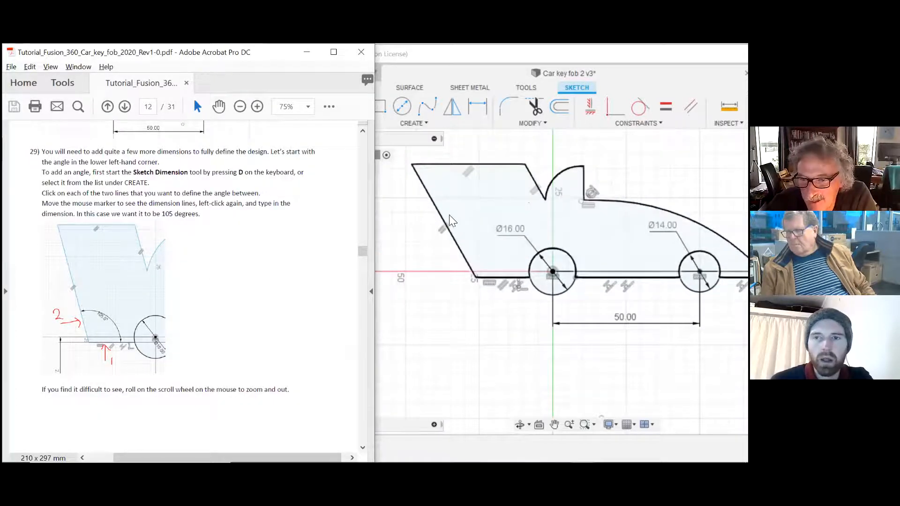
Adjust the position of the 2 mm dimension slightly farther out from the car's nose
scroll(449, 220, down, 2)
mouse_move(720, 291)
mouse_down()
mouse_move(650, 297)
mouse_move(725, 295)
mouse_move(717, 293)
mouse_up()
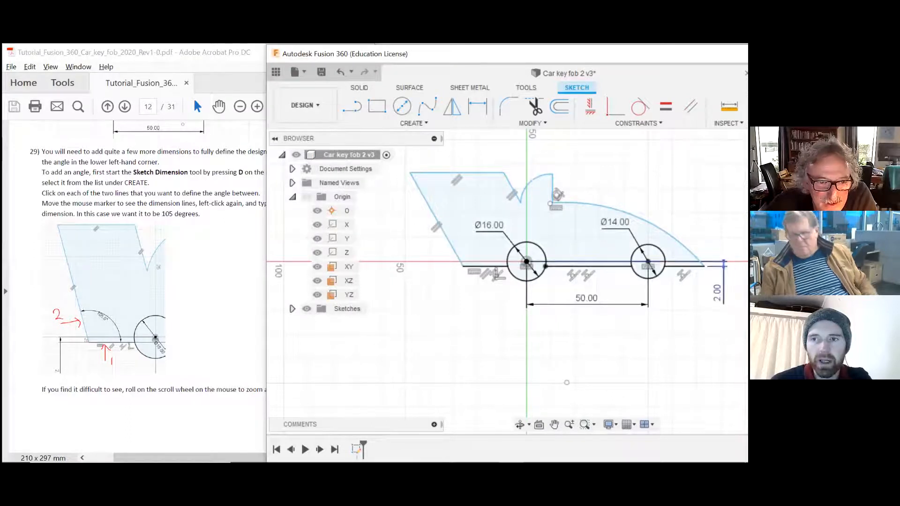
mouse_move(717, 293)
mouse_down()
mouse_move(719, 275)
mouse_move(716, 288)
mouse_move(514, 287)
mouse_move(569, 323)
mouse_move(723, 291)
mouse_up()
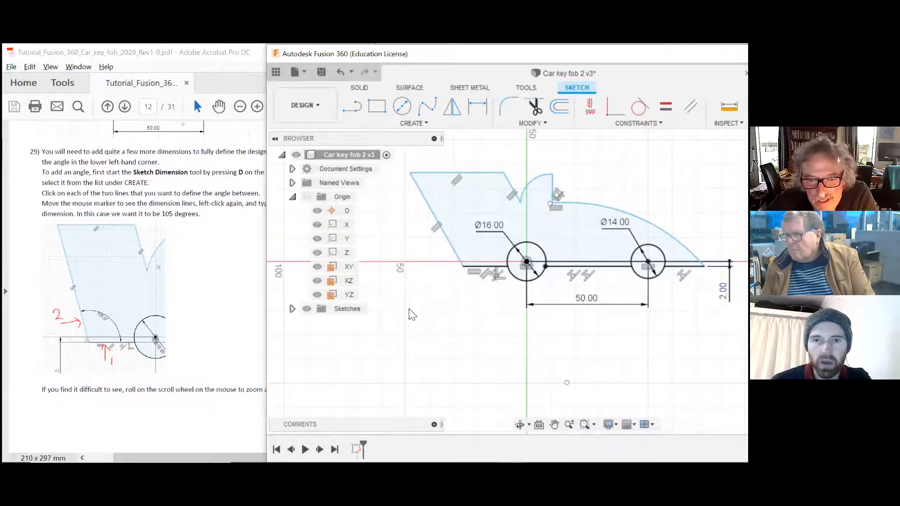
Delete the 2 mm vertical dimension beyond the car's nose from the sketch
click(161, 258)
click(478, 333)
scroll(486, 196, up, 1)
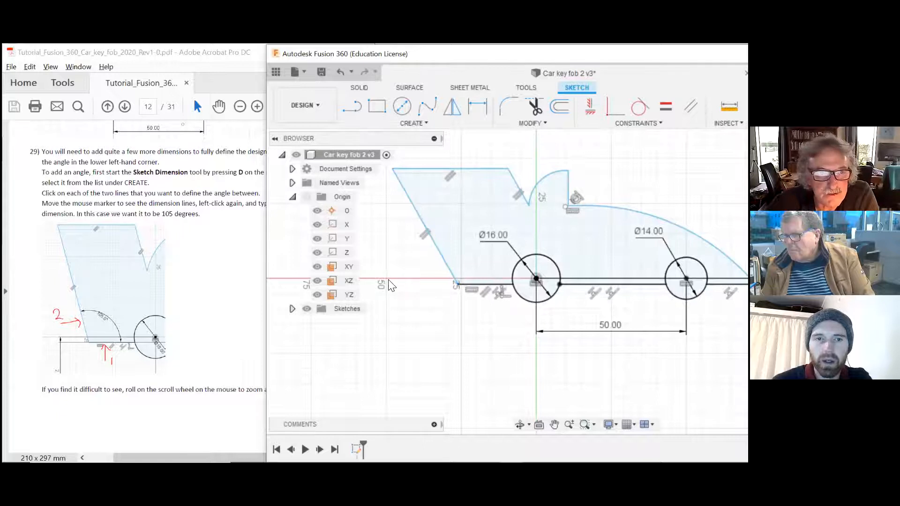
scroll(389, 284, down, 1)
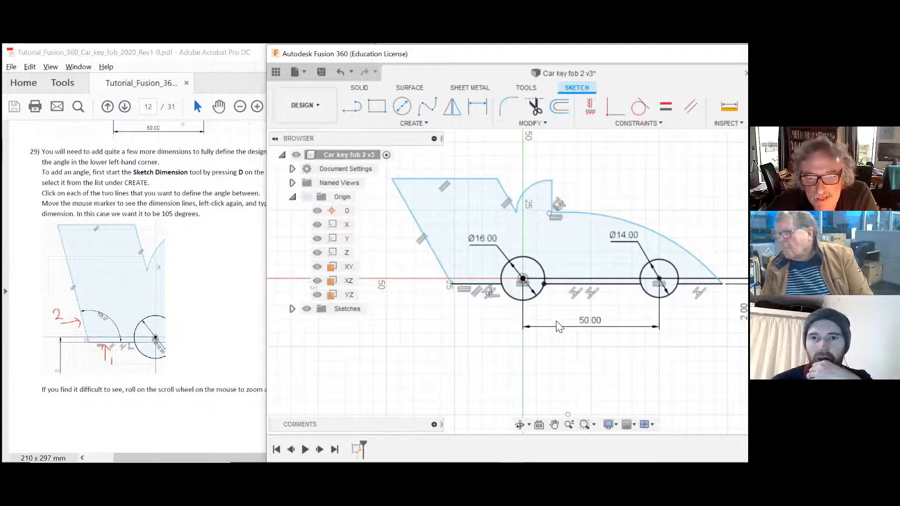
scroll(473, 303, down, 2)
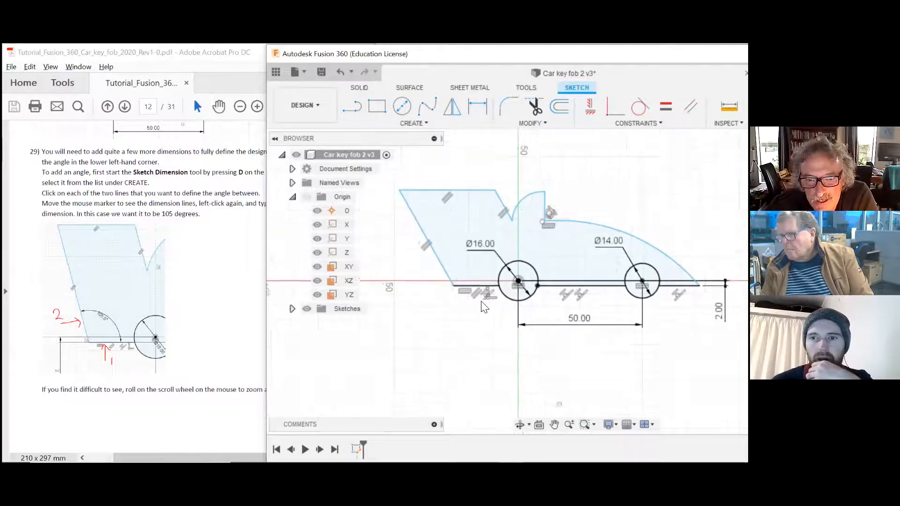
scroll(703, 312, up, 2)
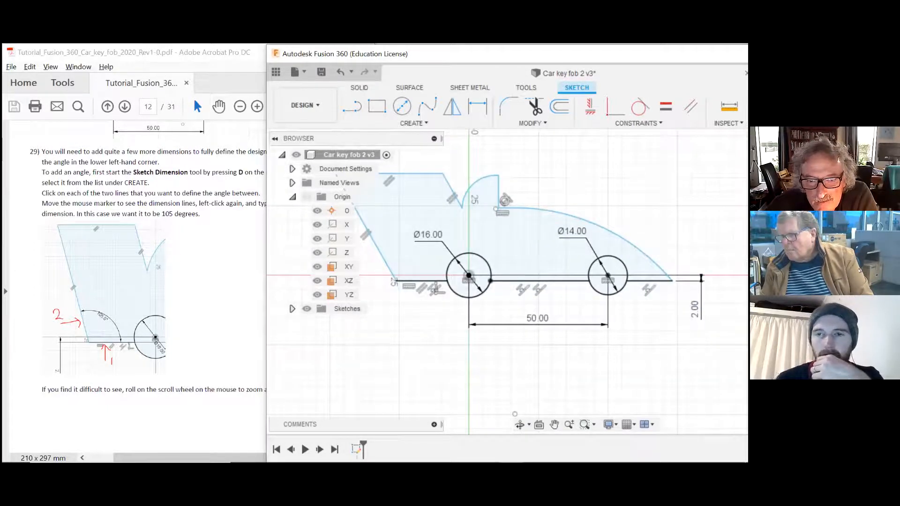
click(695, 310)
key(Delete)
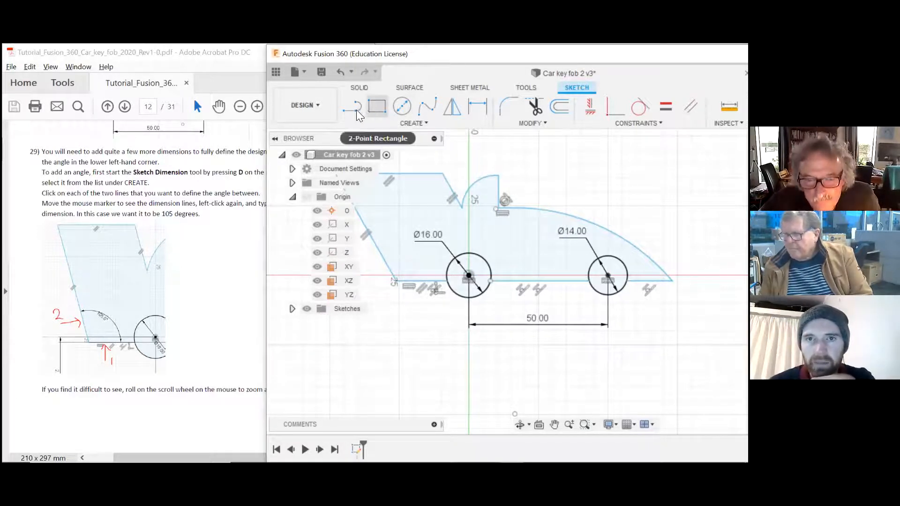
Dimension the vertical distance from the 14 mm wheel's centre to the bottom line segment ahead of it as 2 mm, and end the Dimension command
click(478, 109)
scroll(671, 258, up, 3)
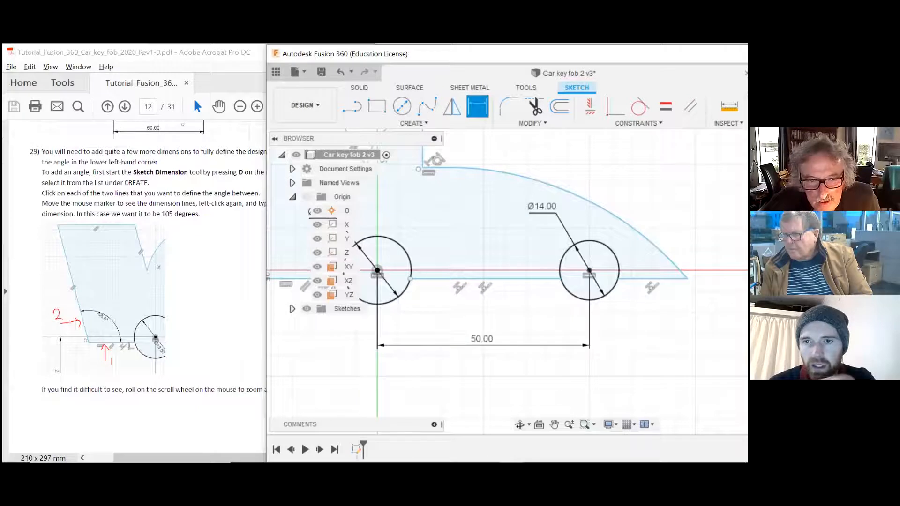
scroll(671, 258, down, 1)
scroll(589, 285, up, 1)
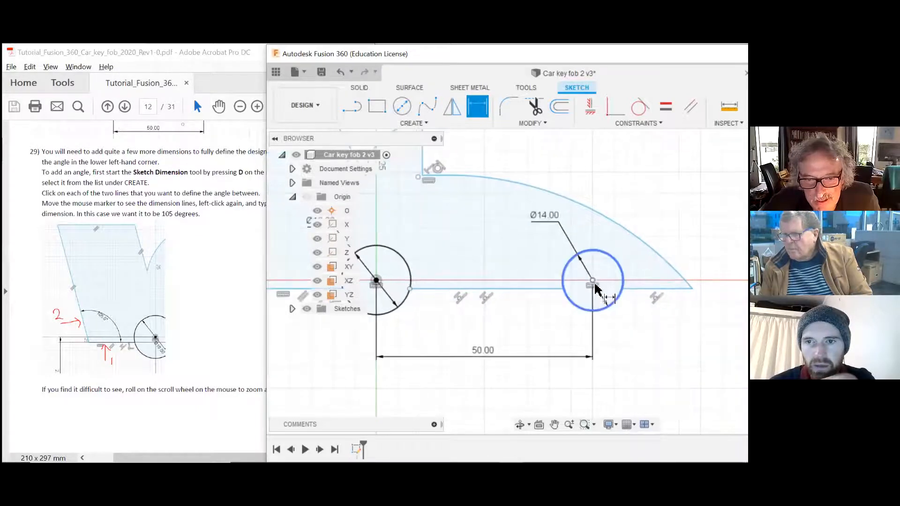
click(592, 281)
click(647, 288)
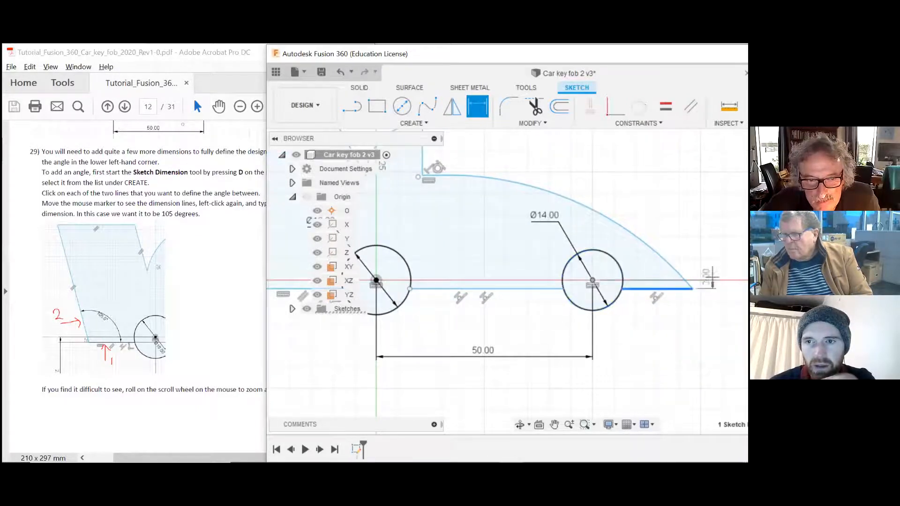
click(730, 249)
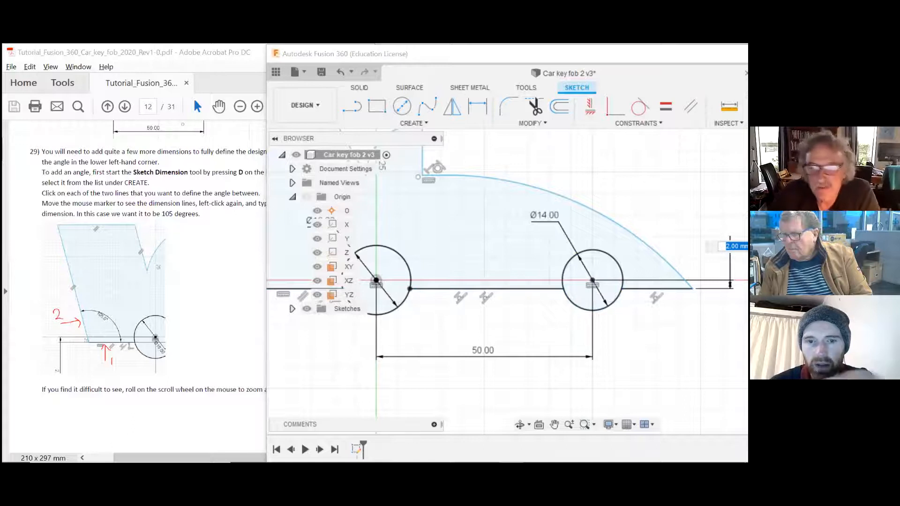
key(Return)
scroll(595, 295, down, 2)
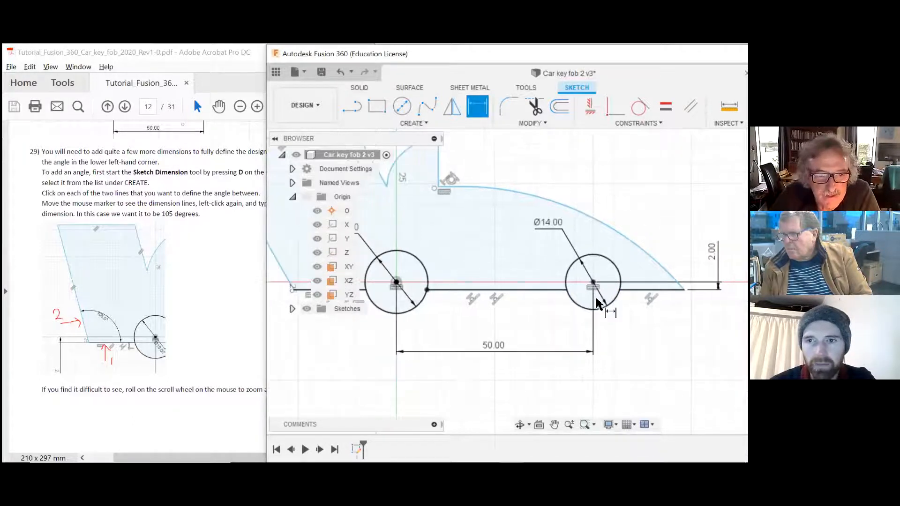
key(Escape)
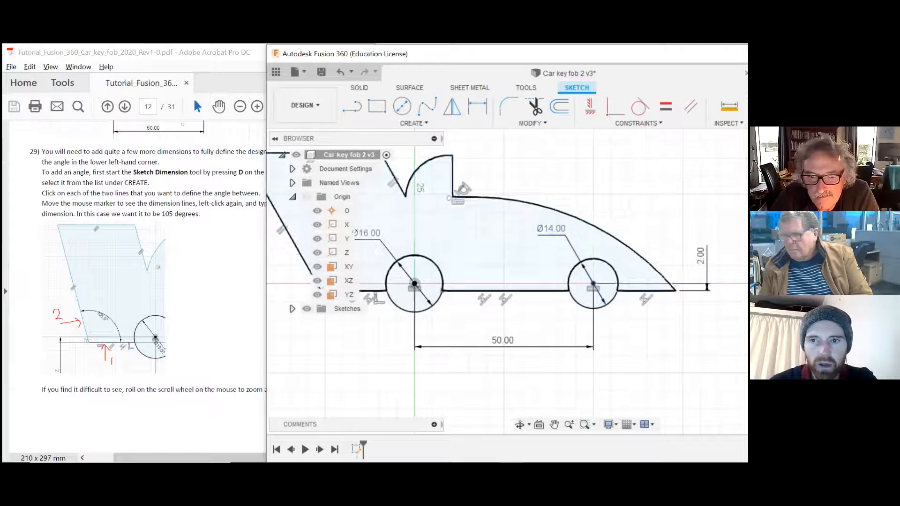
Examine the car body's lower-left corner against the tutorial's instruction 29 and read on to instructions 30 and 31 about the remaining dimensions
scroll(561, 232, down, 4)
scroll(528, 216, up, 2)
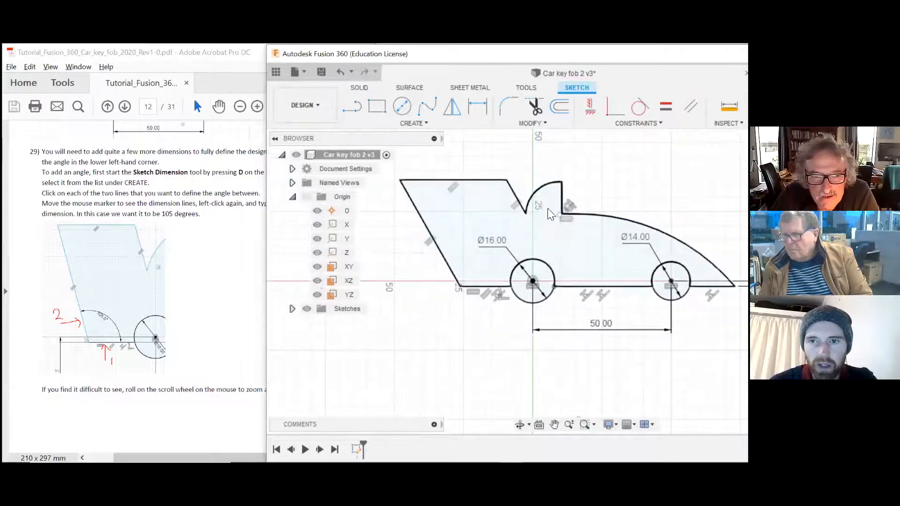
scroll(557, 270, up, 1)
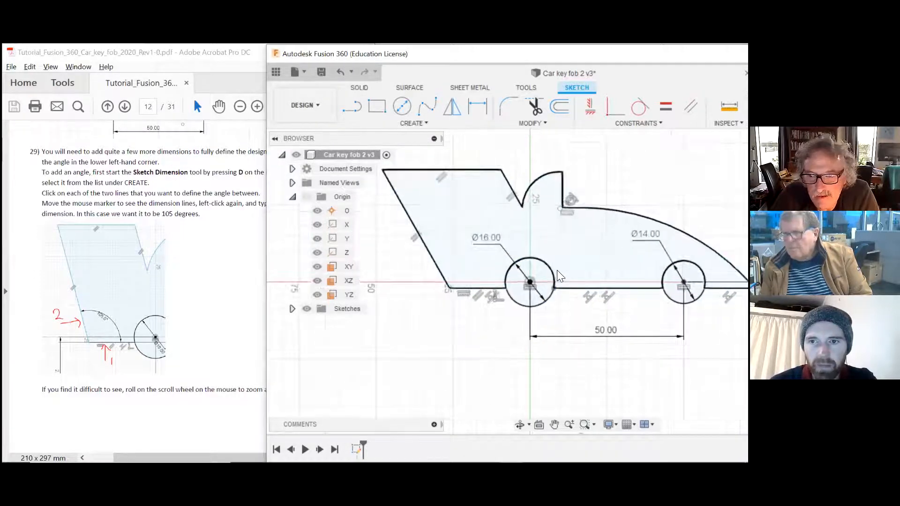
scroll(445, 281, up, 2)
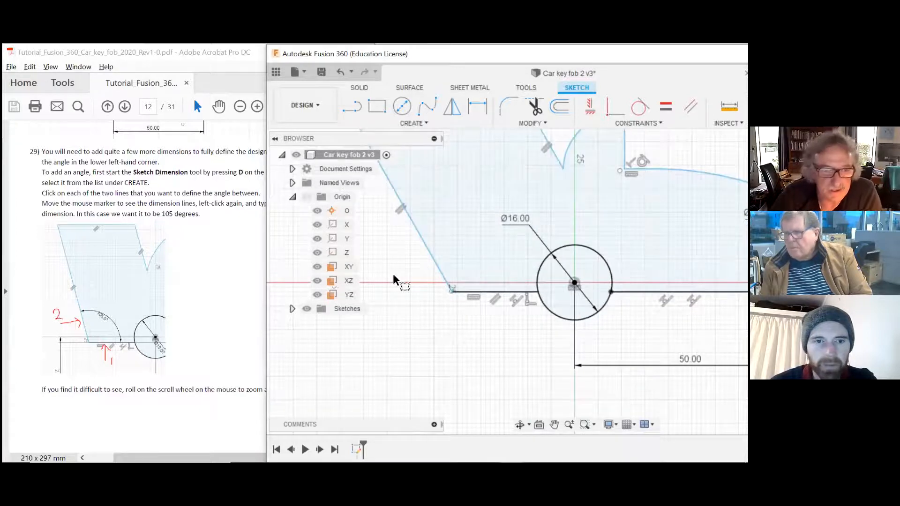
click(194, 287)
scroll(440, 348, down, 2)
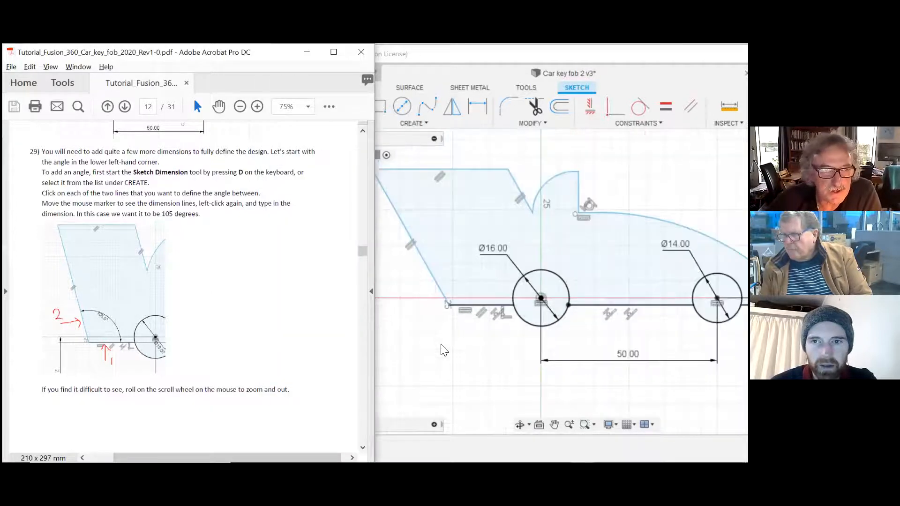
scroll(436, 307, up, 3)
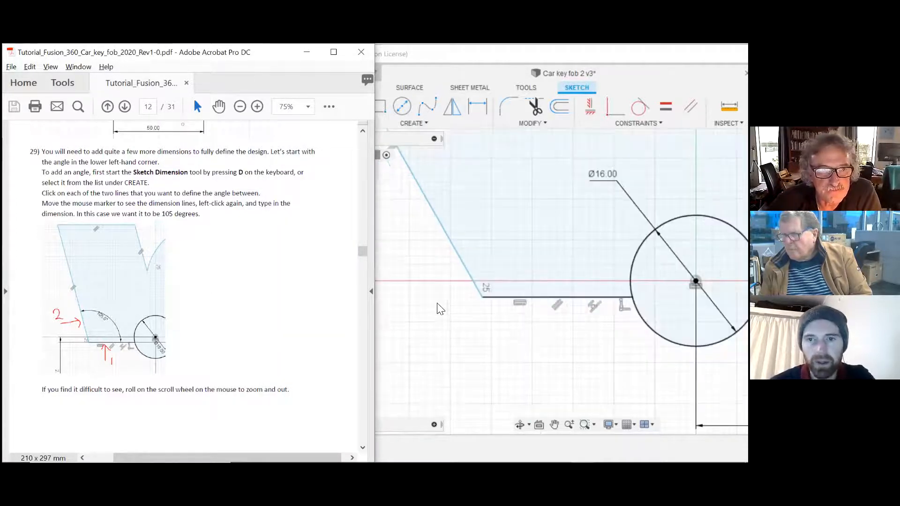
scroll(239, 269, up, 1)
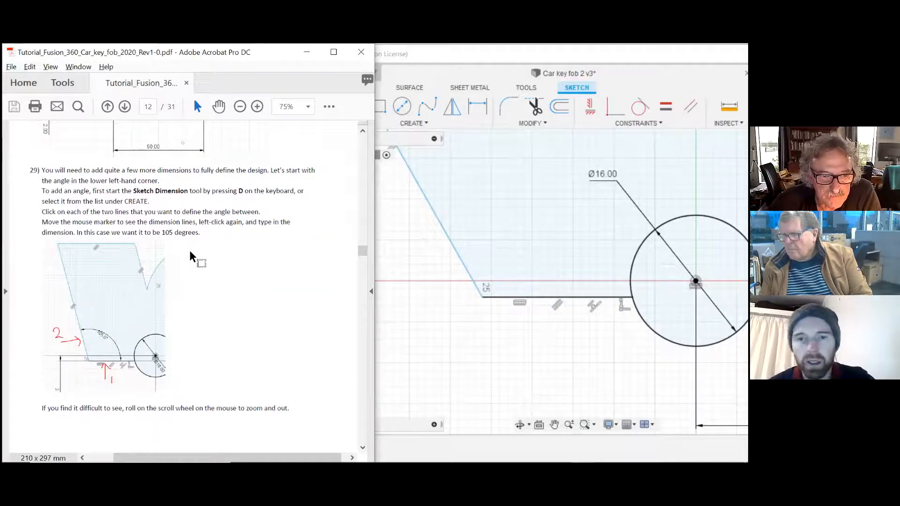
scroll(310, 327, down, 20)
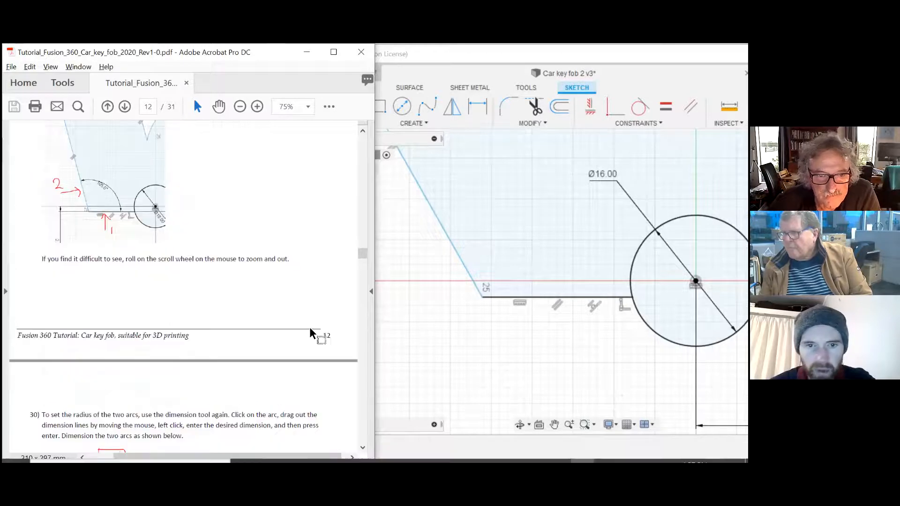
scroll(297, 352, down, 15)
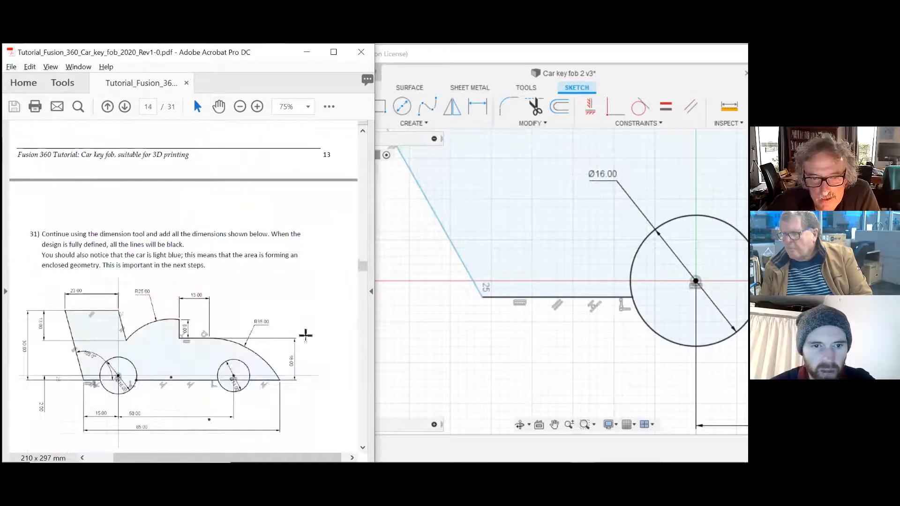
Compare the car sketch with the fully dimensioned drawing in the tutorial's instruction 31 to see which dimensions are still missing
mouse_move(362, 273)
mouse_down()
mouse_move(363, 281)
mouse_move(360, 270)
mouse_up()
click(482, 374)
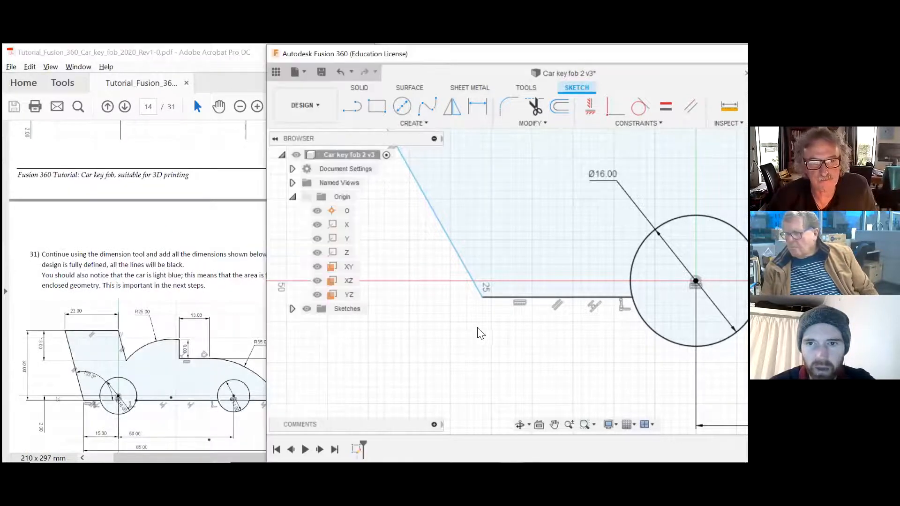
scroll(479, 328, down, 7)
scroll(565, 301, up, 3)
scroll(565, 301, down, 2)
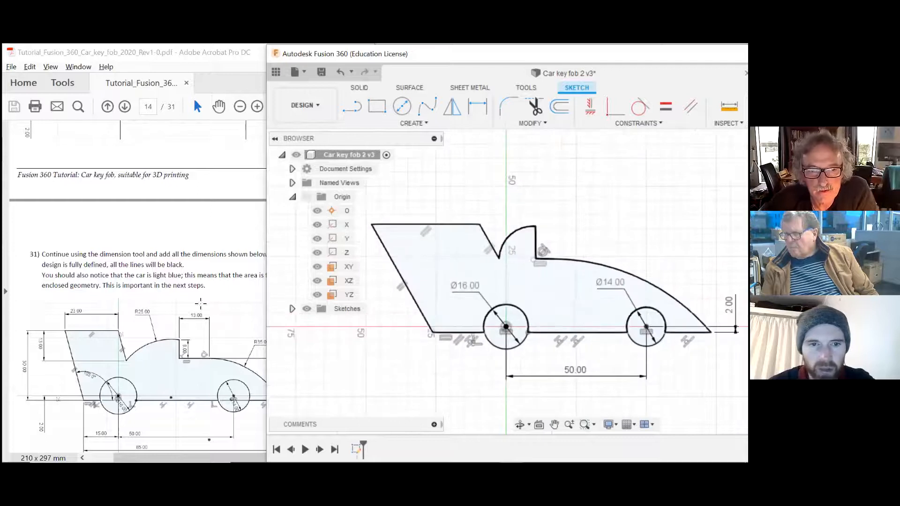
click(213, 262)
scroll(213, 263, down, 2)
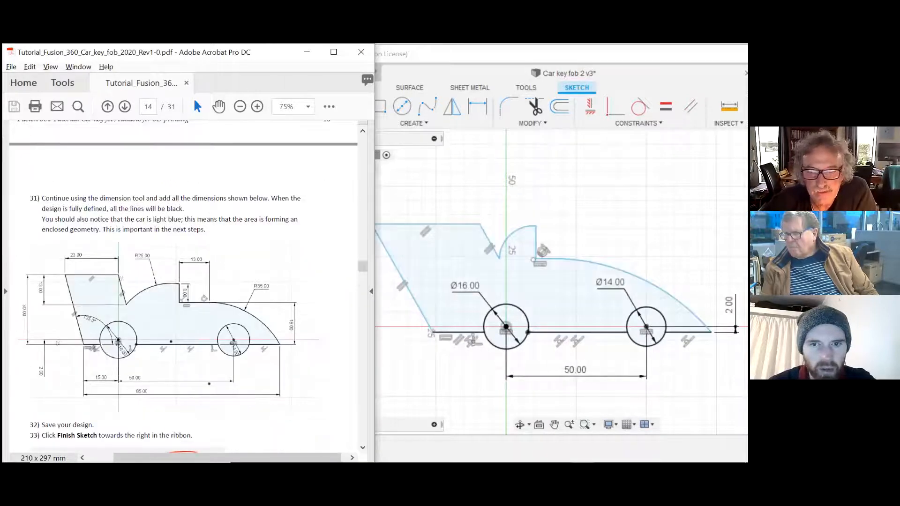
scroll(569, 319, up, 4)
scroll(539, 323, down, 2)
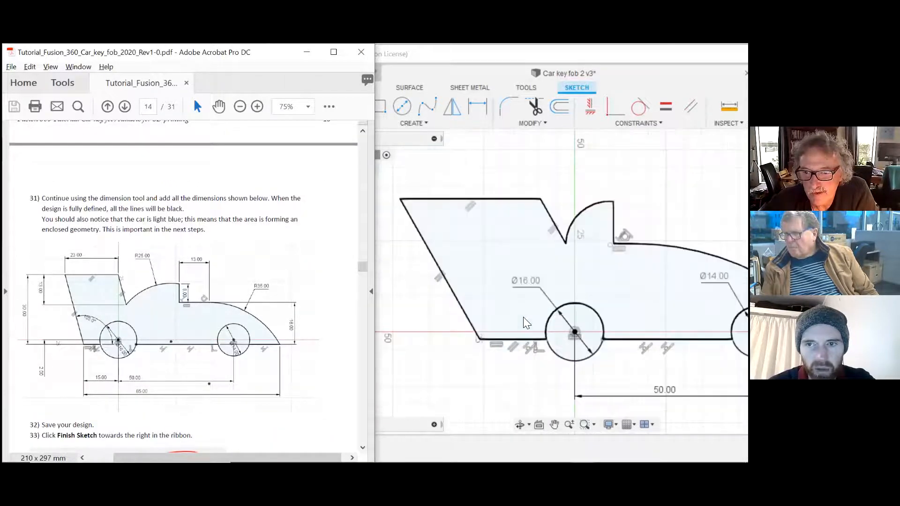
scroll(525, 316, up, 2)
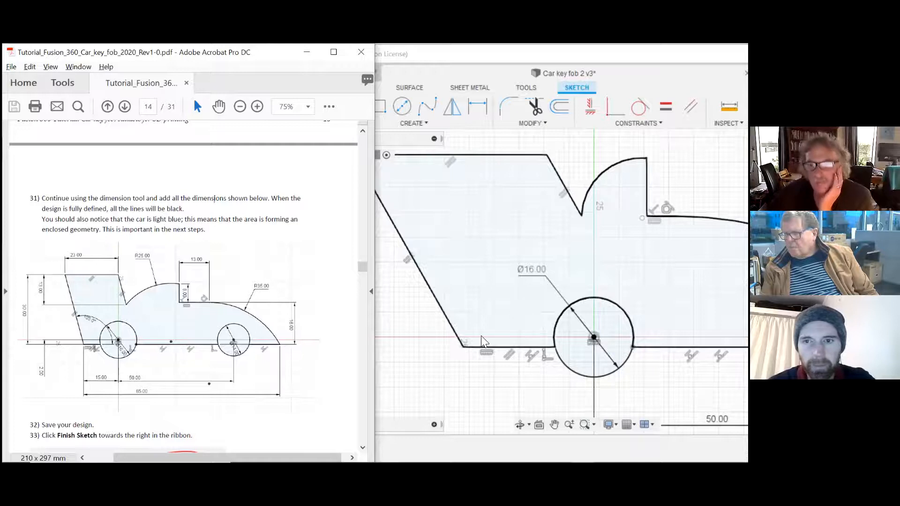
scroll(516, 323, down, 3)
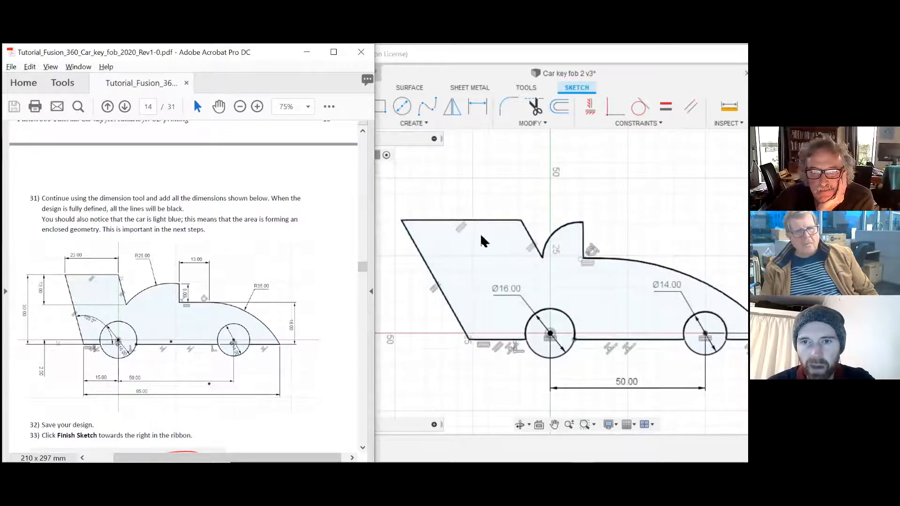
scroll(479, 154, down, 1)
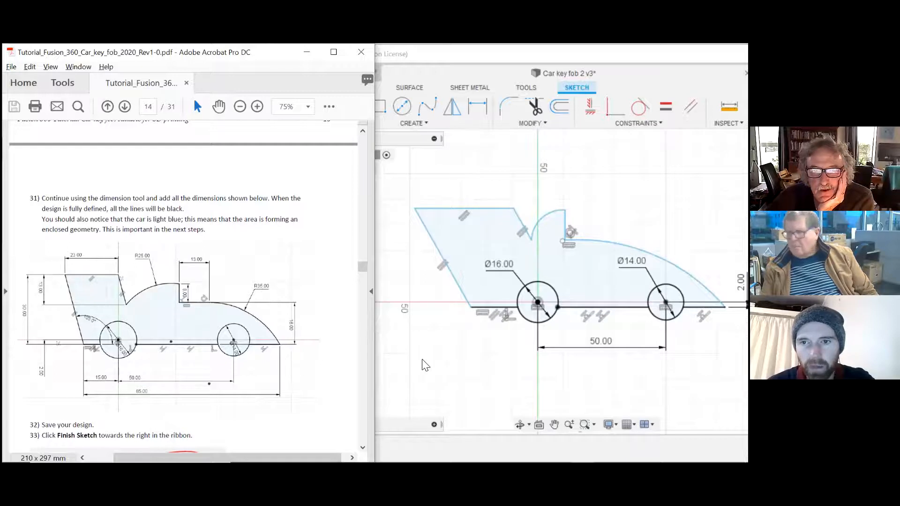
scroll(450, 361, up, 1)
mouse_move(401, 189)
mouse_down()
mouse_move(425, 165)
mouse_move(394, 188)
mouse_move(413, 183)
mouse_up()
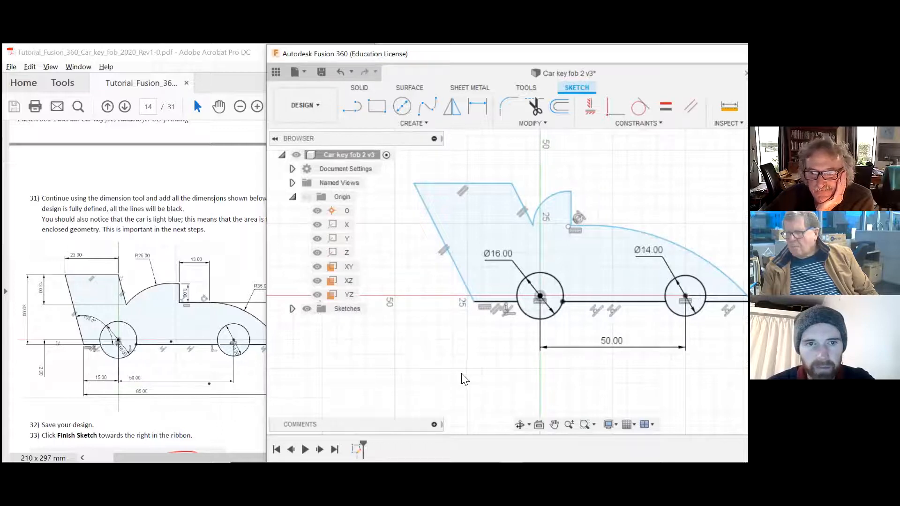
scroll(415, 354, down, 1)
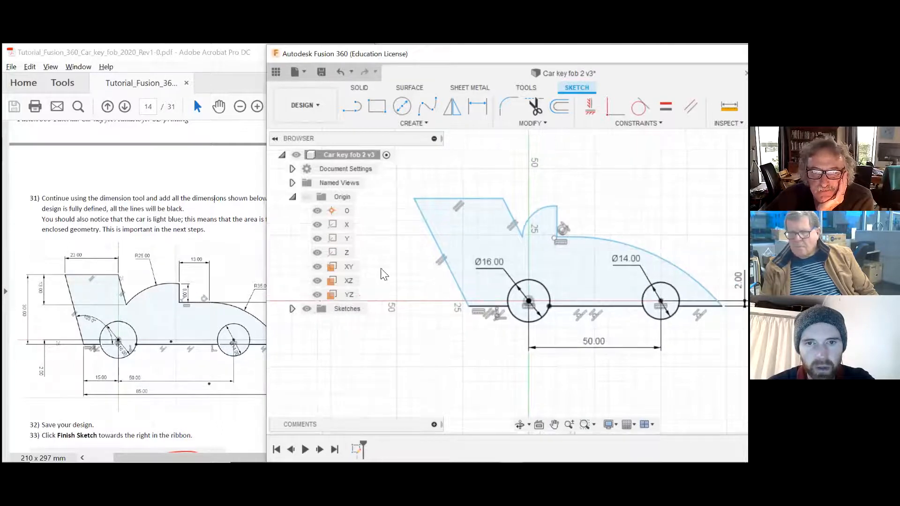
Dimension the angle between the car's sloping rear line and the bottom line behind the 16 mm wheel as 105 degrees, and end the Dimension command
scroll(381, 267, up, 2)
scroll(471, 350, up, 1)
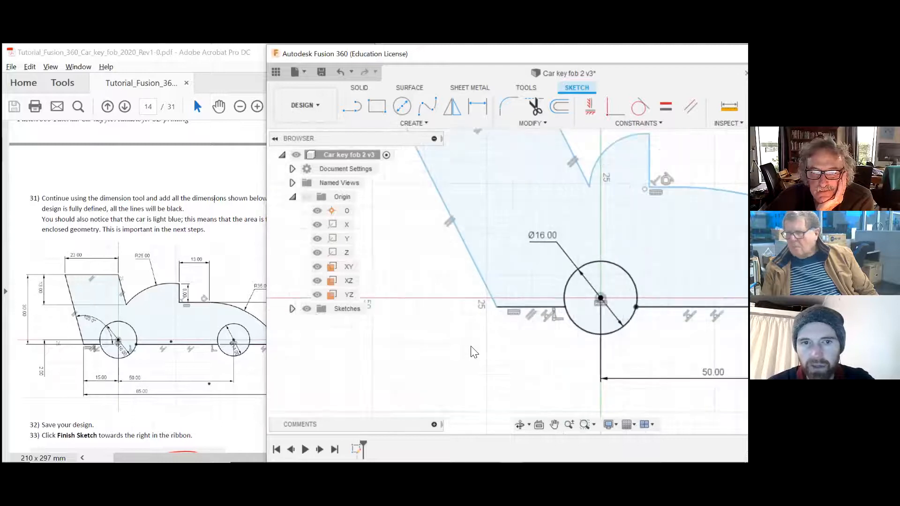
scroll(422, 268, down, 1)
scroll(413, 234, up, 2)
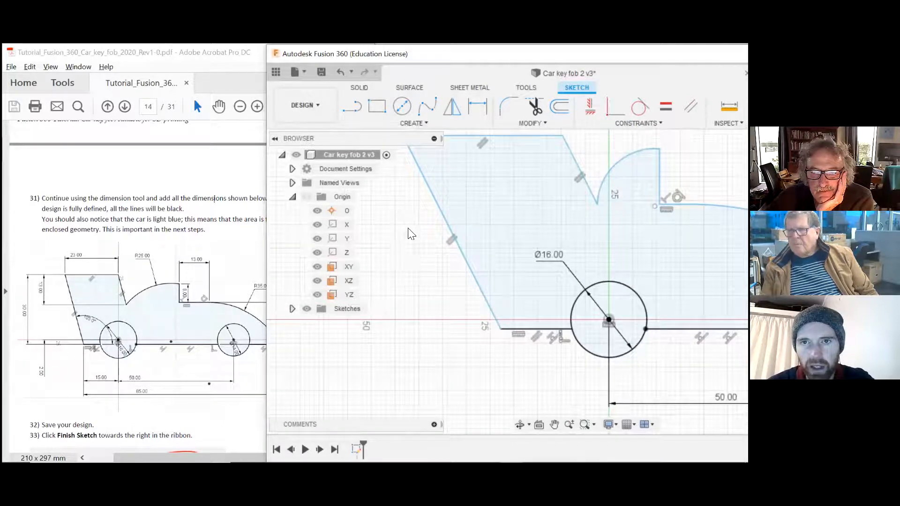
click(478, 103)
scroll(507, 323, up, 1)
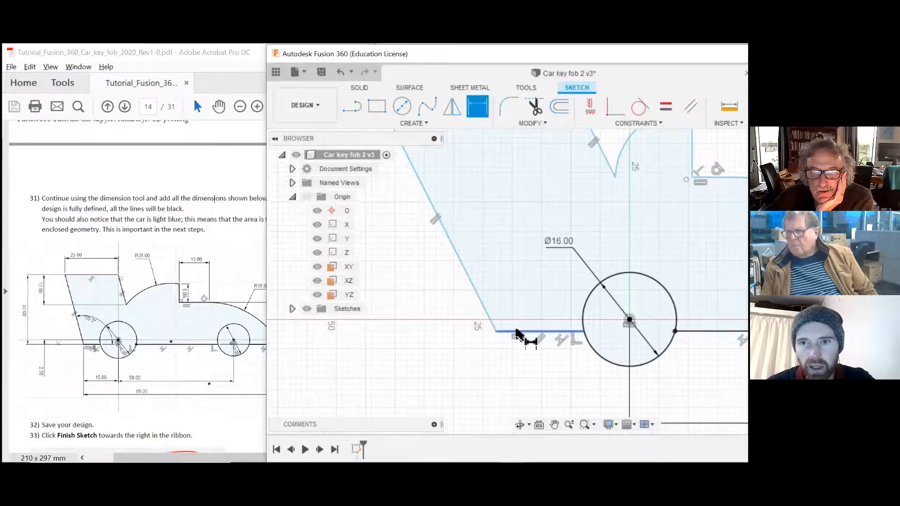
click(515, 331)
click(482, 307)
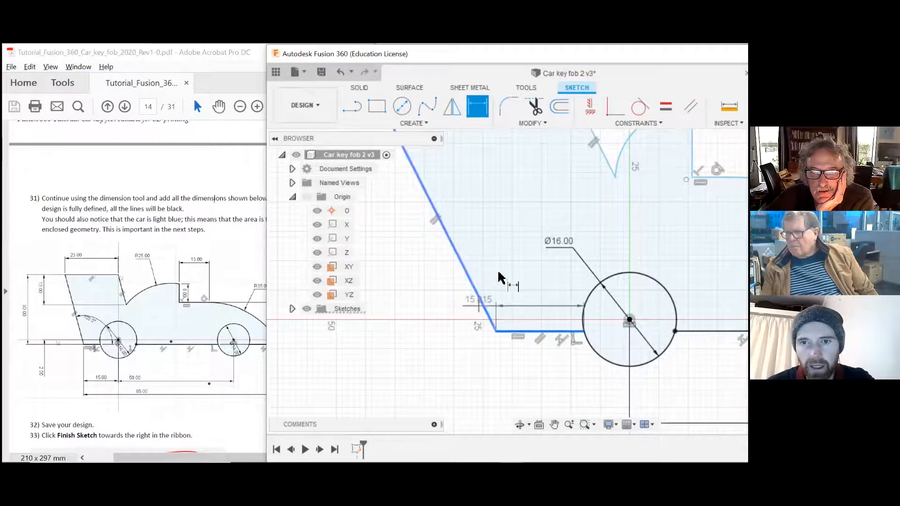
click(512, 287)
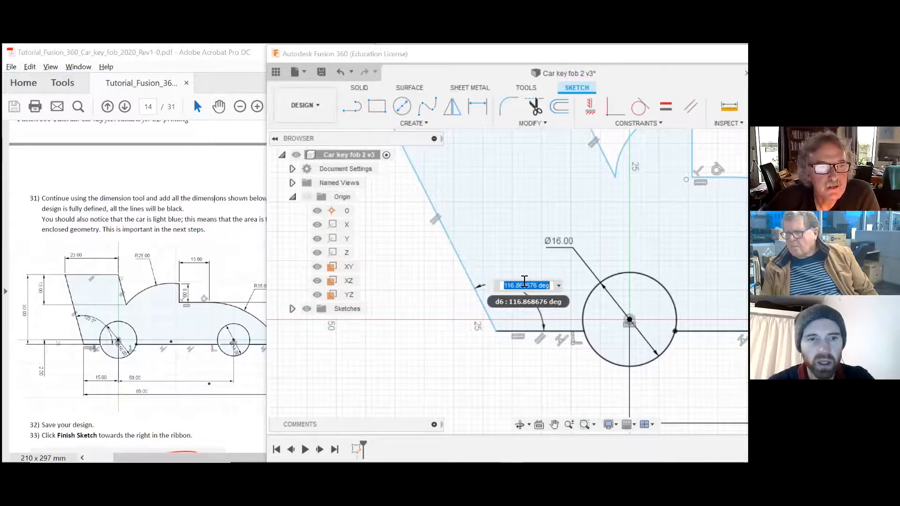
text(105)
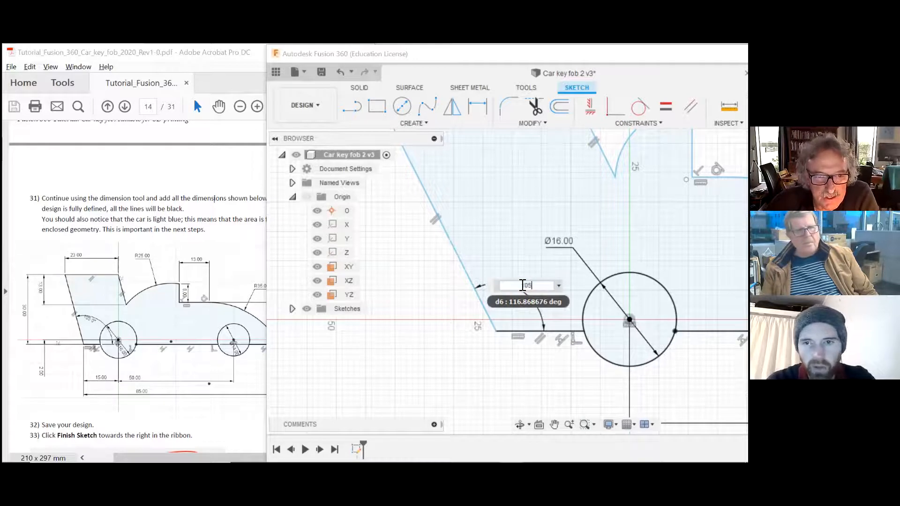
key(Return)
scroll(410, 259, down, 1)
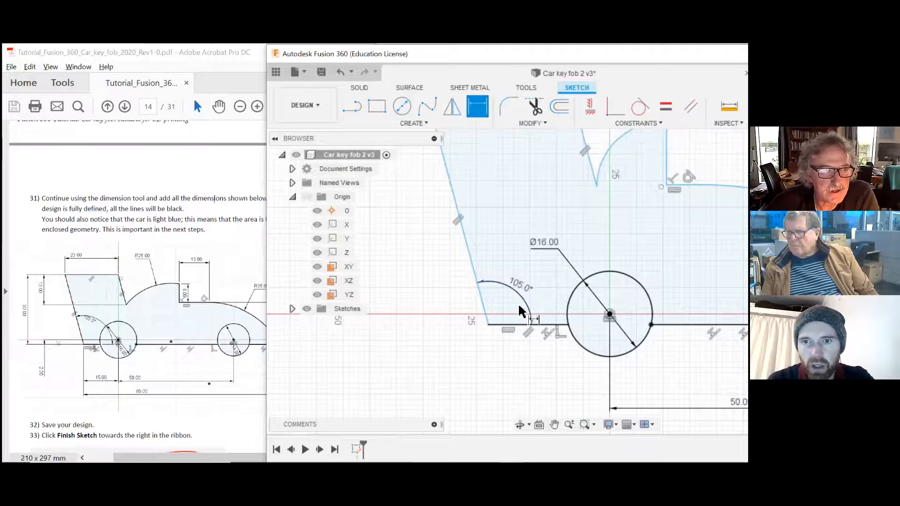
key(Escape)
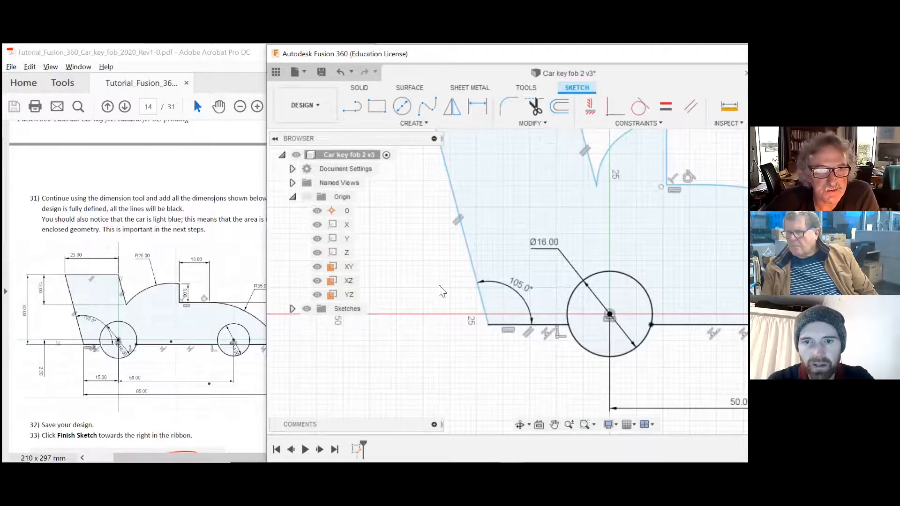
click(480, 109)
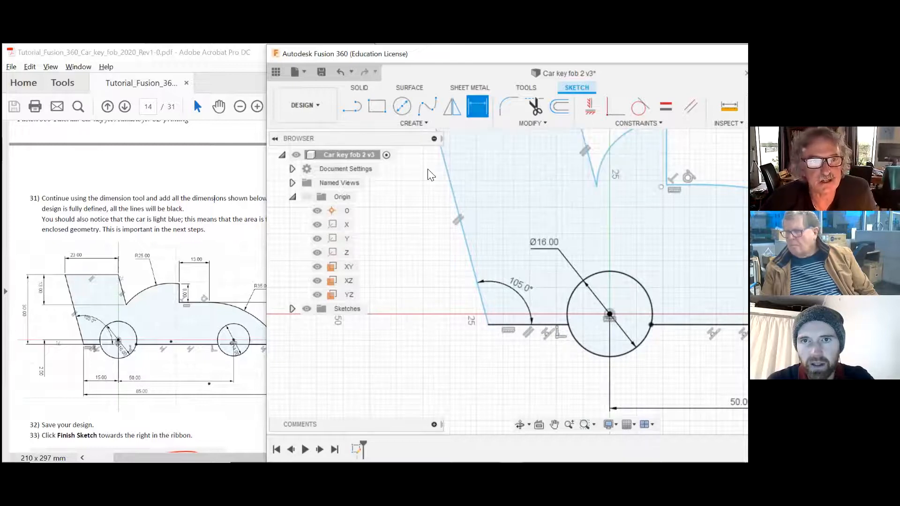
scroll(540, 369, up, 2)
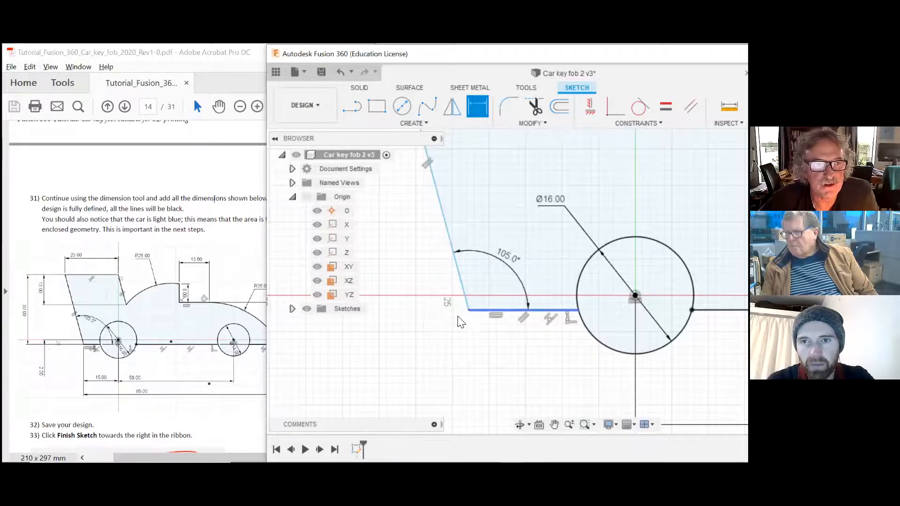
scroll(463, 304, down, 4)
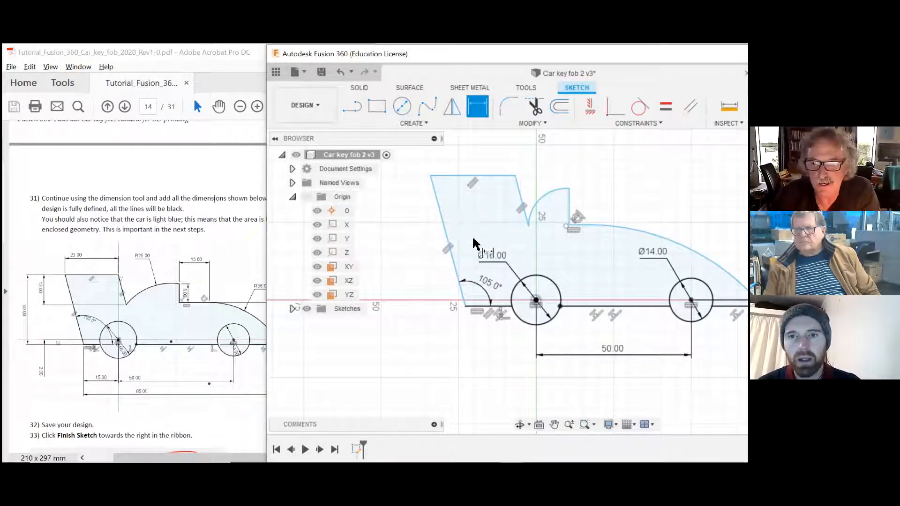
scroll(473, 291, up, 3)
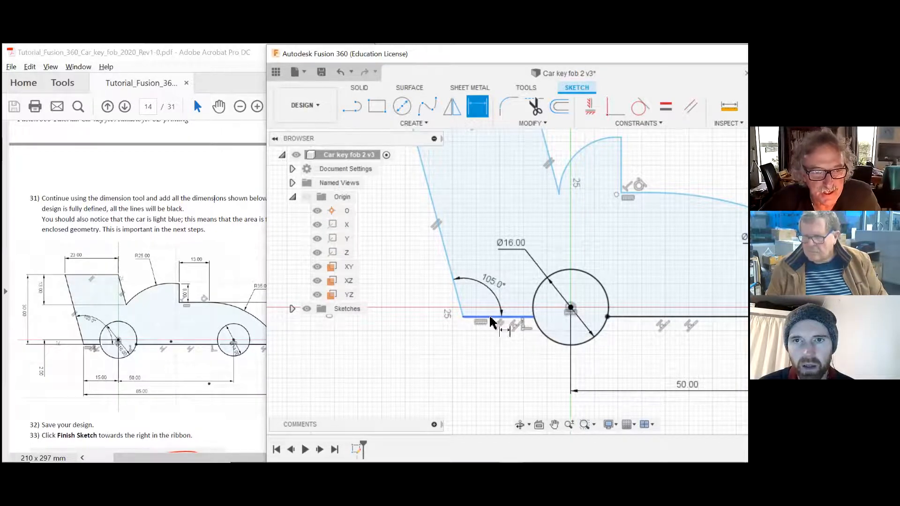
key(Escape)
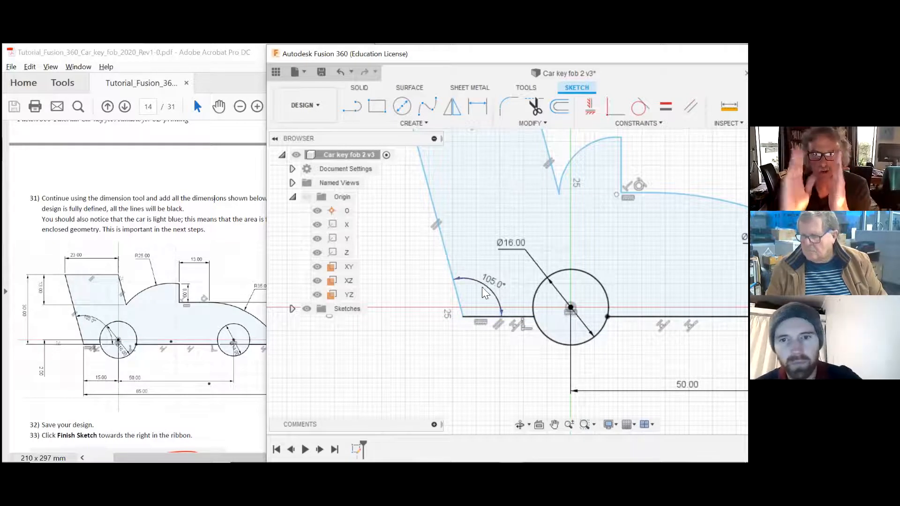
Delete the 105-degree dimension at the car's lower rear corner and recreate it between the sloping rear line and the bottom line
click(487, 284)
key(Delete)
click(472, 108)
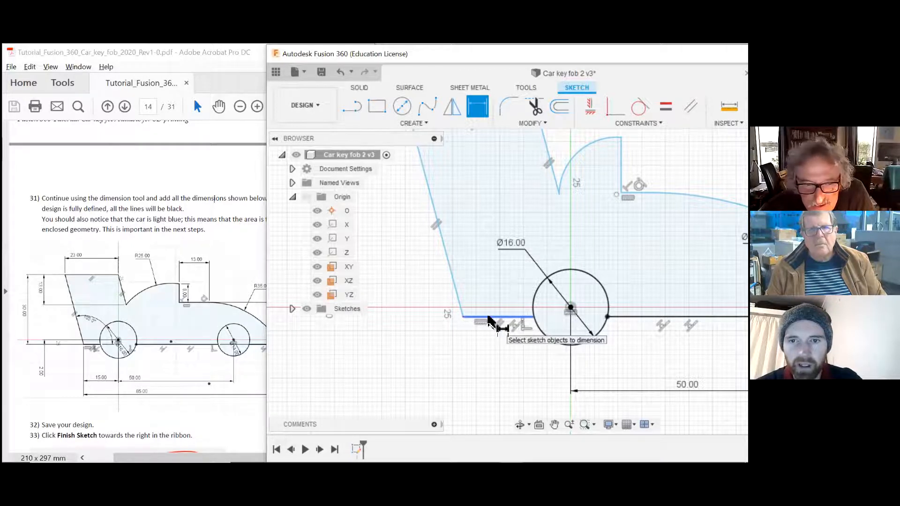
click(488, 319)
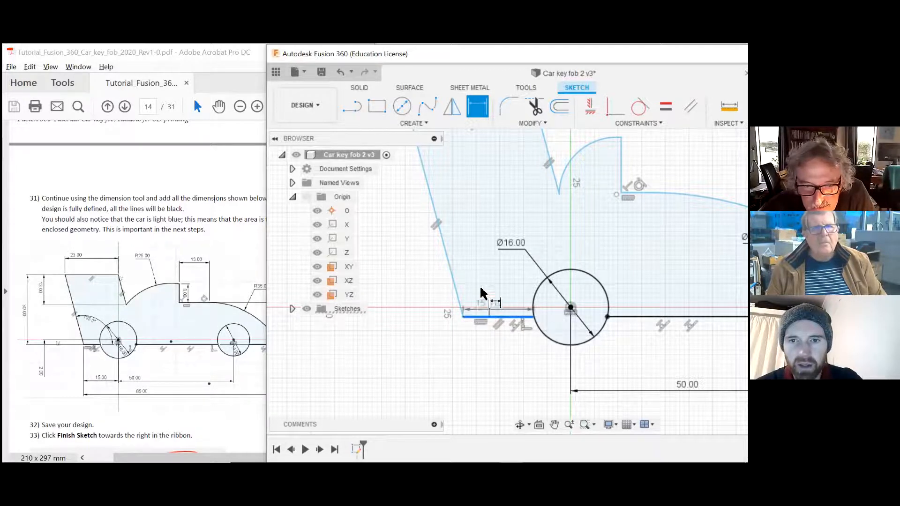
click(445, 262)
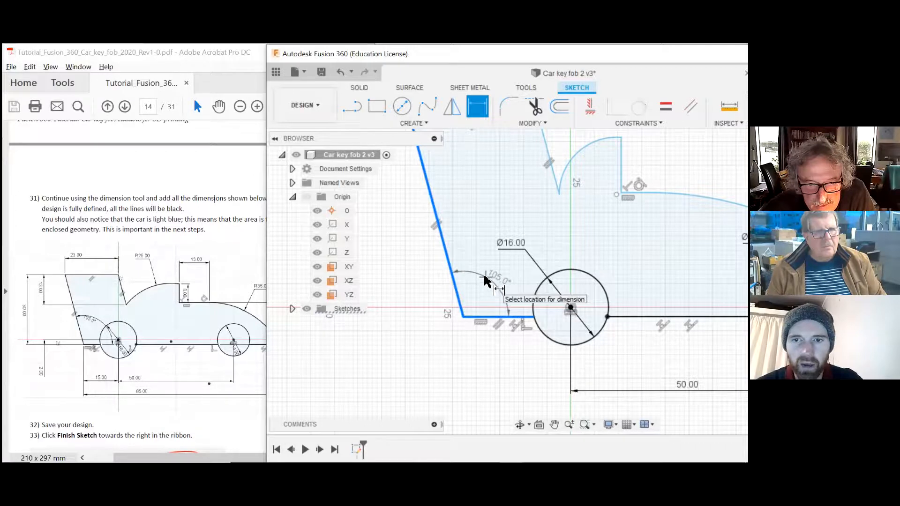
click(484, 298)
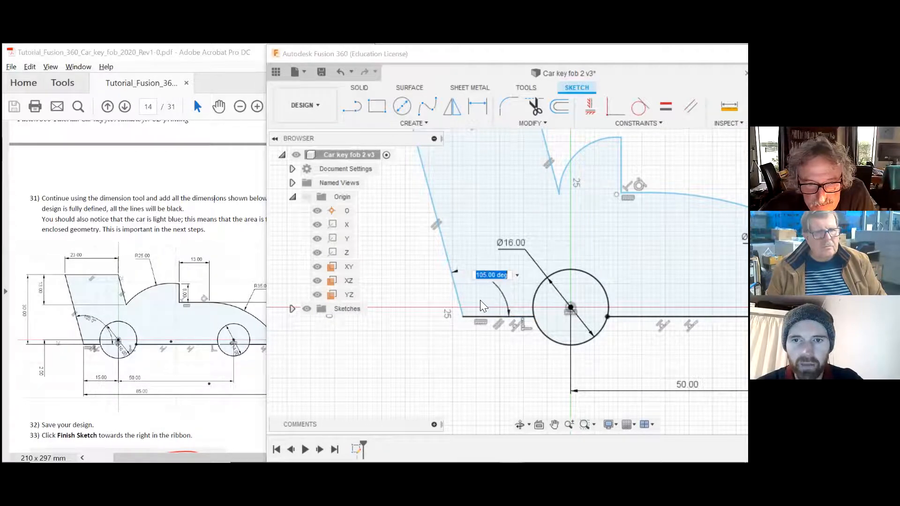
key(Return)
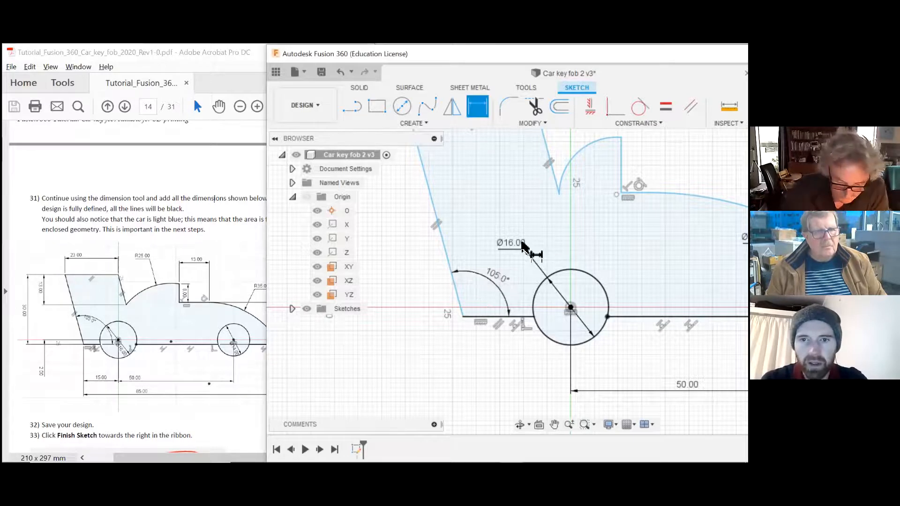
Dimension the vertical distance between the short bottom line behind the 16 mm wheel and the tail's top line as 30 mm, then end the command
scroll(424, 297, down, 1)
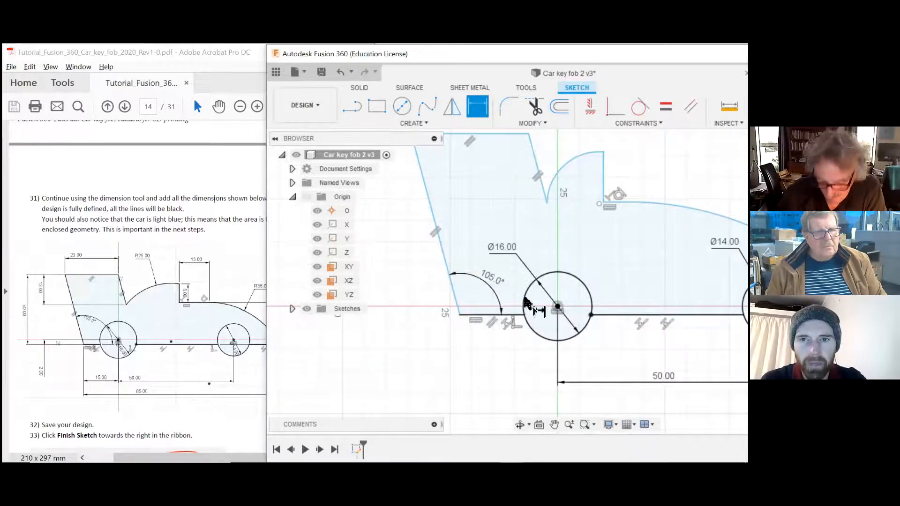
scroll(529, 305, down, 2)
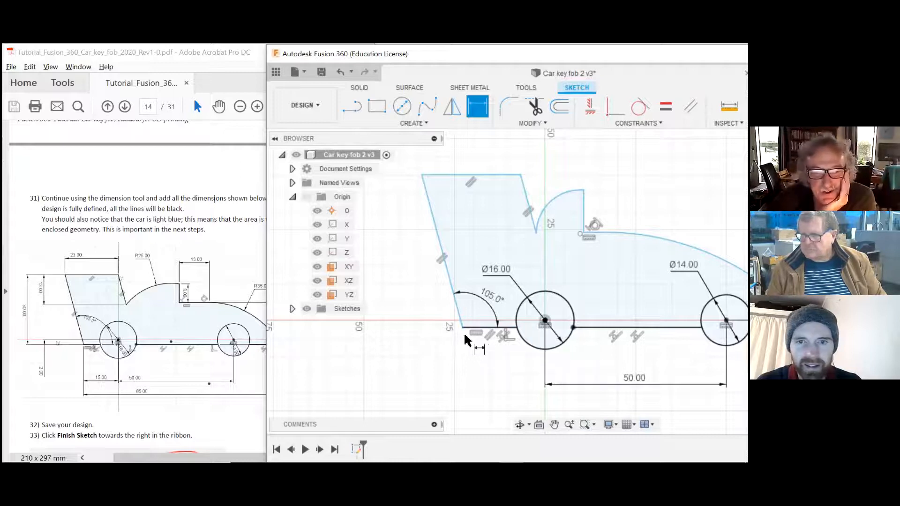
scroll(463, 335, down, 2)
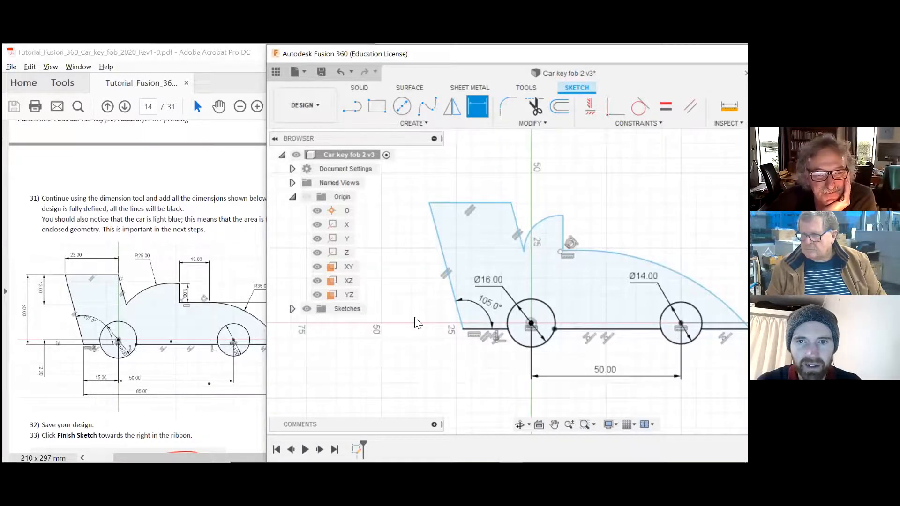
scroll(413, 316, up, 1)
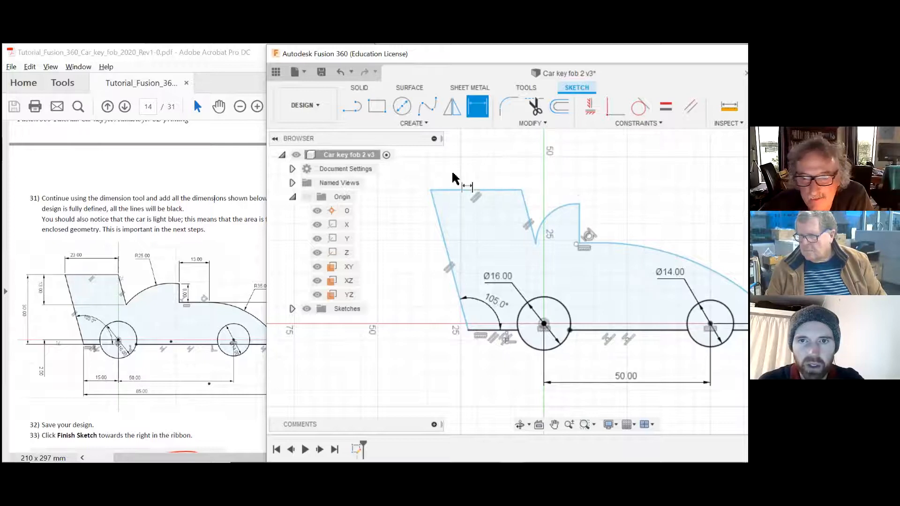
click(488, 332)
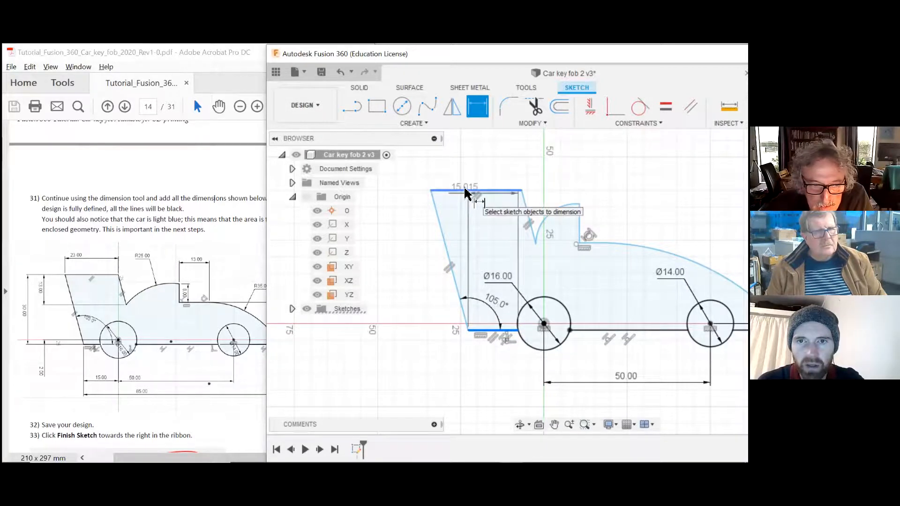
click(466, 191)
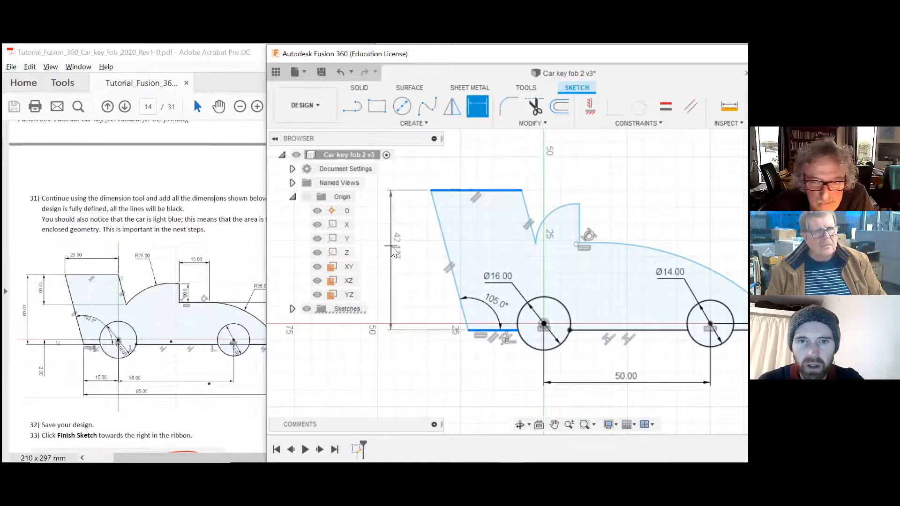
click(390, 246)
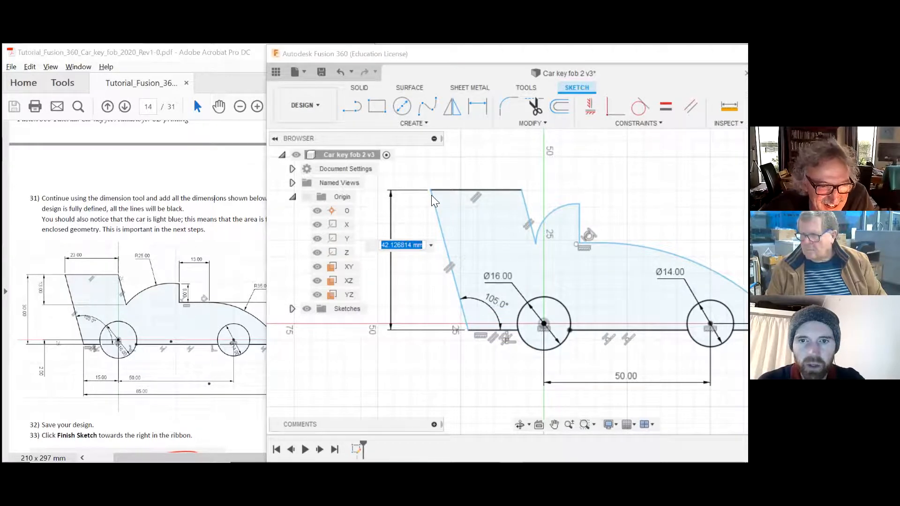
text(30)
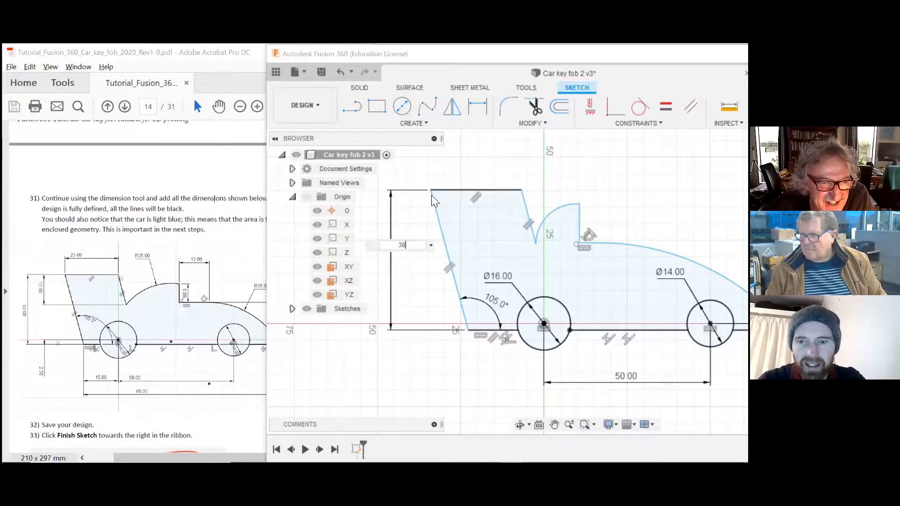
key(Return)
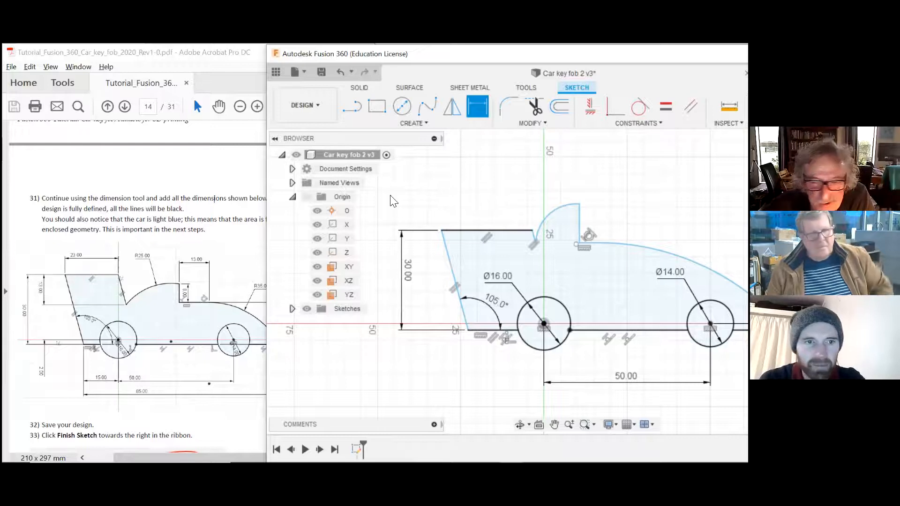
scroll(393, 198, down, 3)
scroll(550, 261, up, 2)
key(Escape)
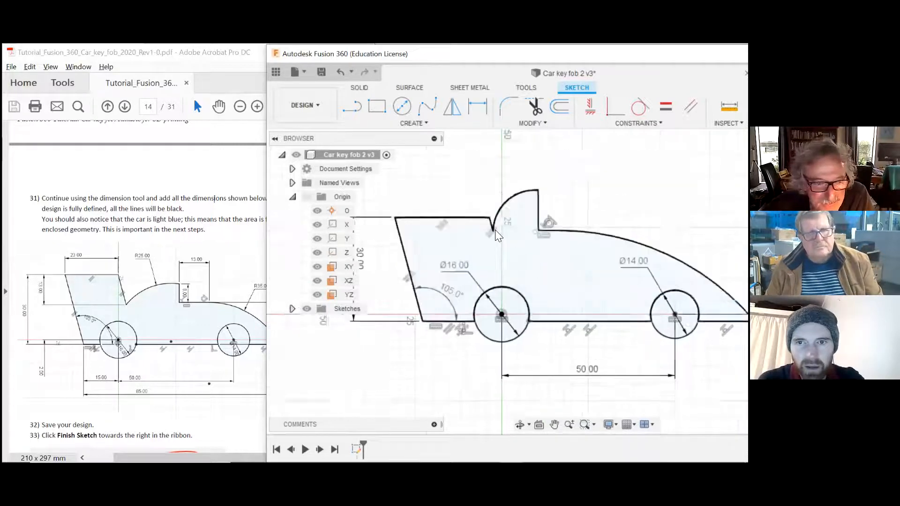
Reshape the cabin by lowering the notch where its arc meets the tail and stretching the arc forward into a rounded hump
scroll(515, 253, up, 2)
mouse_move(491, 249)
mouse_down()
mouse_move(535, 239)
mouse_move(543, 222)
mouse_move(566, 246)
mouse_move(579, 229)
mouse_up()
drag(509, 180, 542, 215)
scroll(522, 253, down, 2)
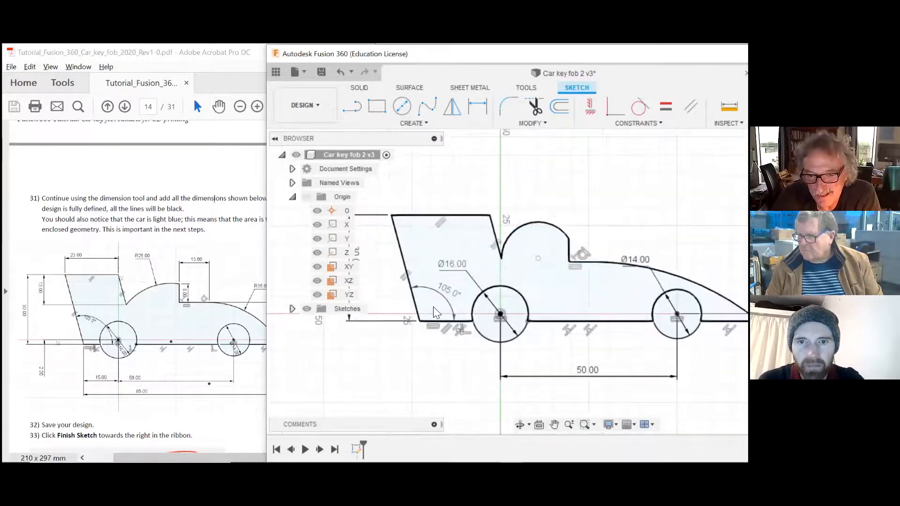
scroll(433, 307, down, 1)
scroll(514, 291, down, 1)
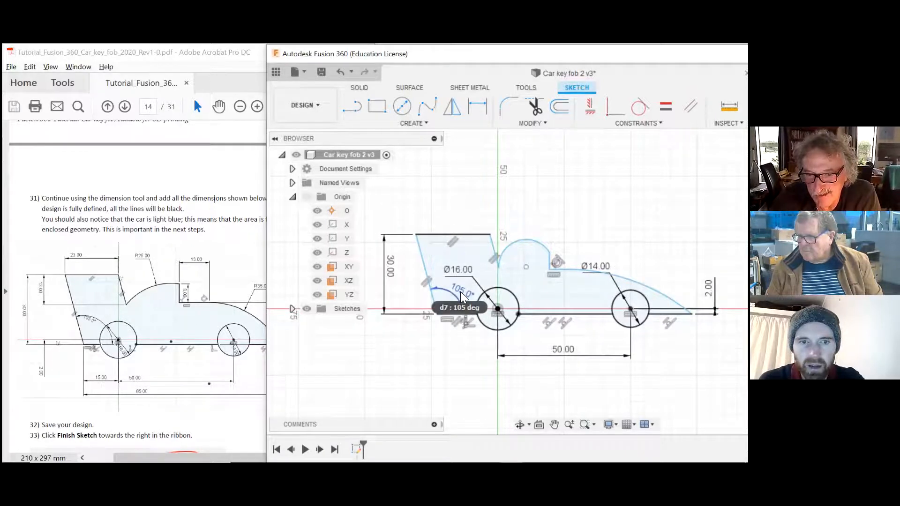
scroll(434, 318, up, 2)
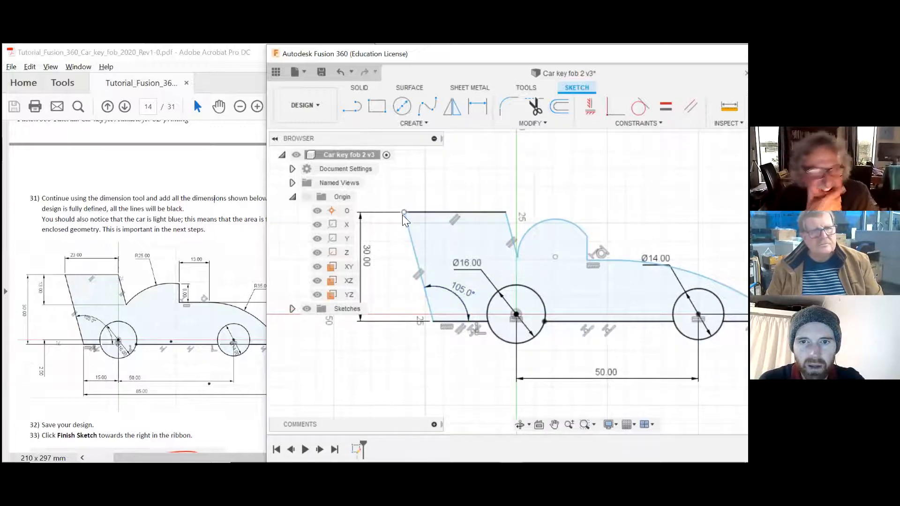
scroll(435, 286, up, 1)
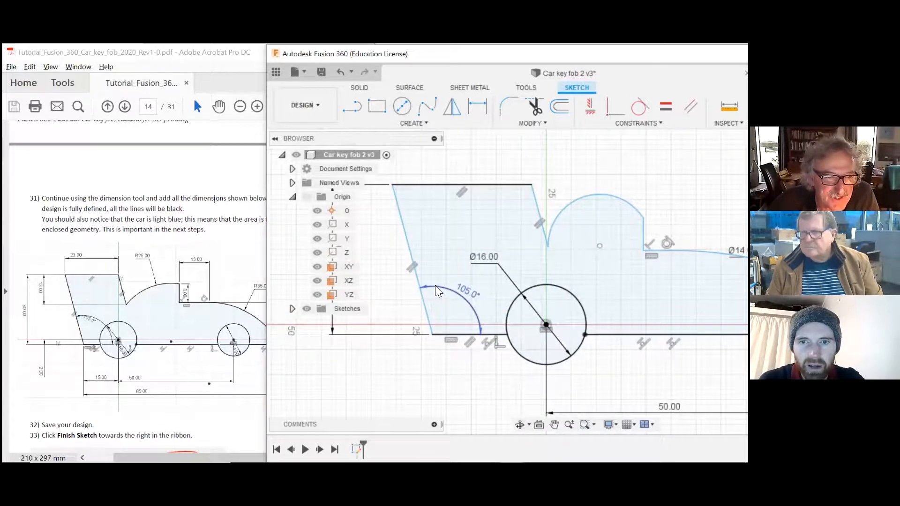
Move the tail's upper rear corner and delete the tail's 30 mm height dimension
mouse_move(400, 203)
mouse_down()
mouse_move(416, 231)
mouse_move(418, 223)
mouse_up()
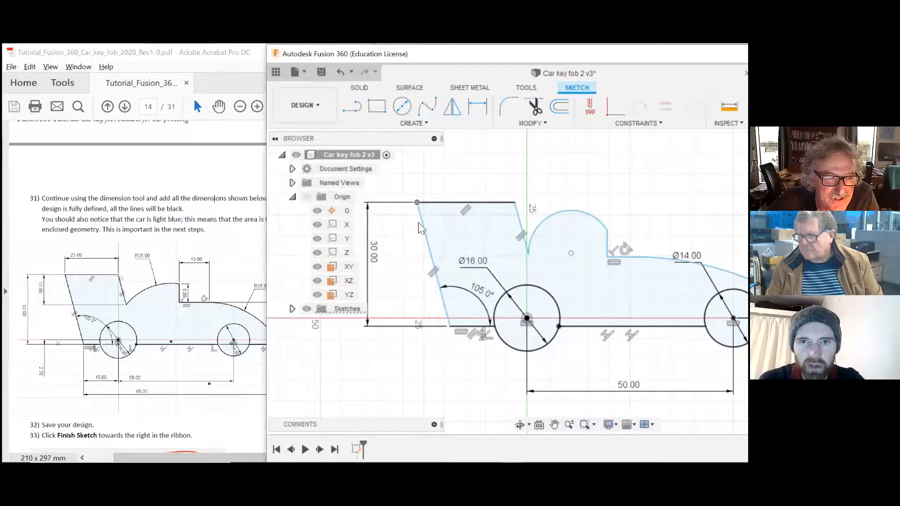
click(373, 252)
key(Delete)
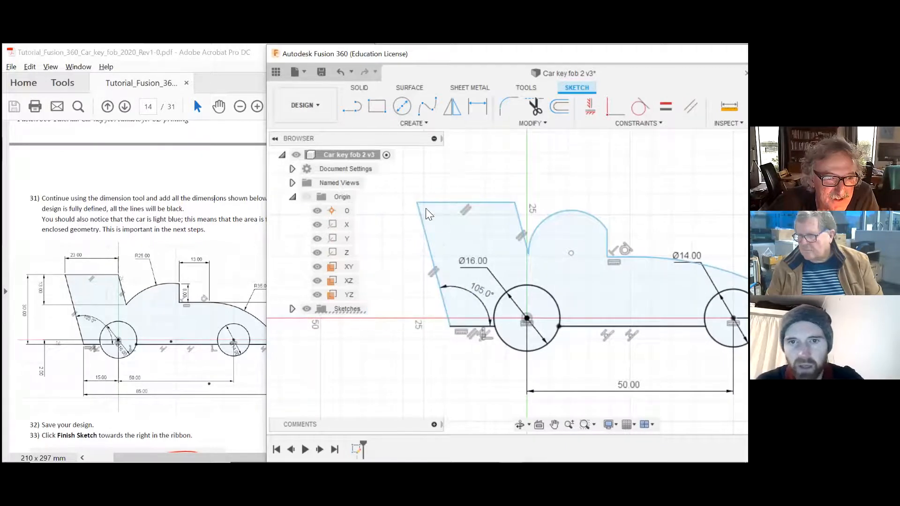
Reposition the tail's upper rear corner so that the tail stands about 33.5 mm high above the bottom line
mouse_move(417, 203)
mouse_down()
mouse_move(416, 214)
mouse_move(428, 205)
mouse_move(415, 177)
mouse_move(429, 213)
mouse_move(386, 157)
mouse_move(394, 177)
mouse_up()
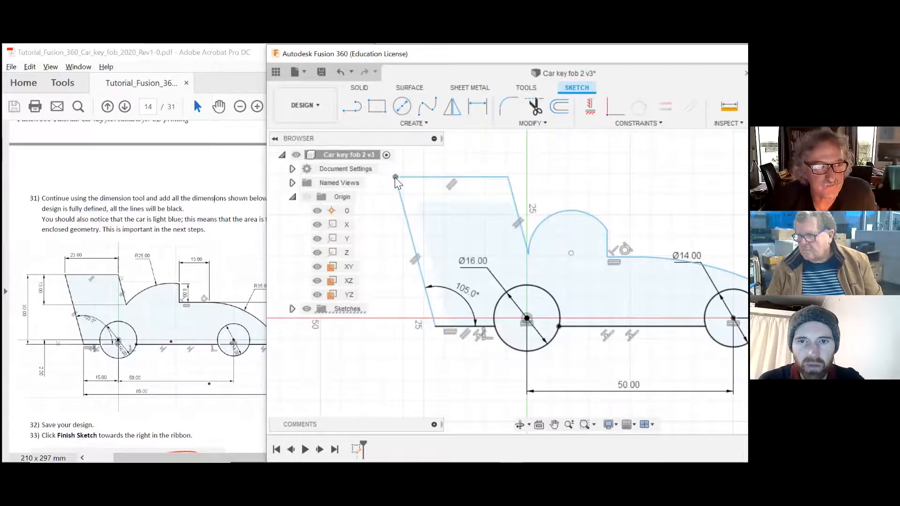
scroll(561, 299, down, 1)
scroll(562, 299, down, 1)
scroll(492, 219, up, 1)
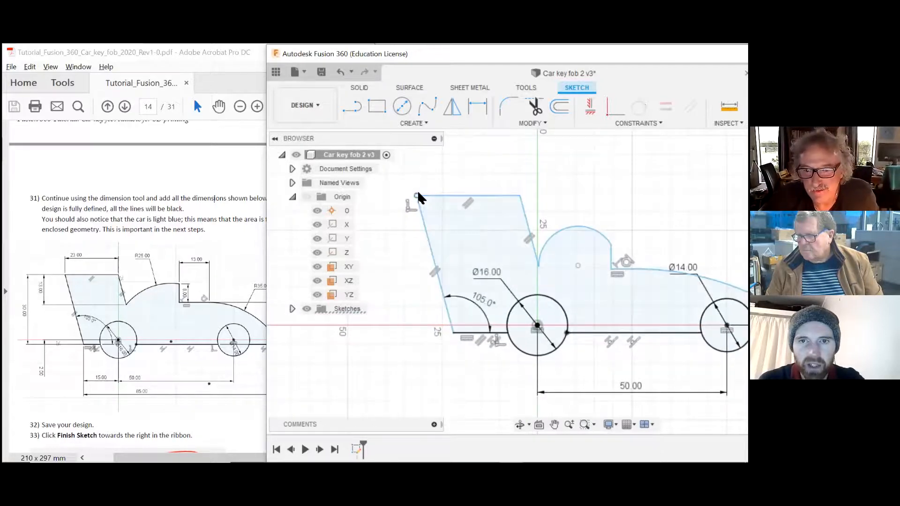
mouse_move(416, 194)
mouse_down()
mouse_move(410, 151)
mouse_move(421, 219)
mouse_move(481, 403)
mouse_move(452, 399)
mouse_move(406, 205)
mouse_up()
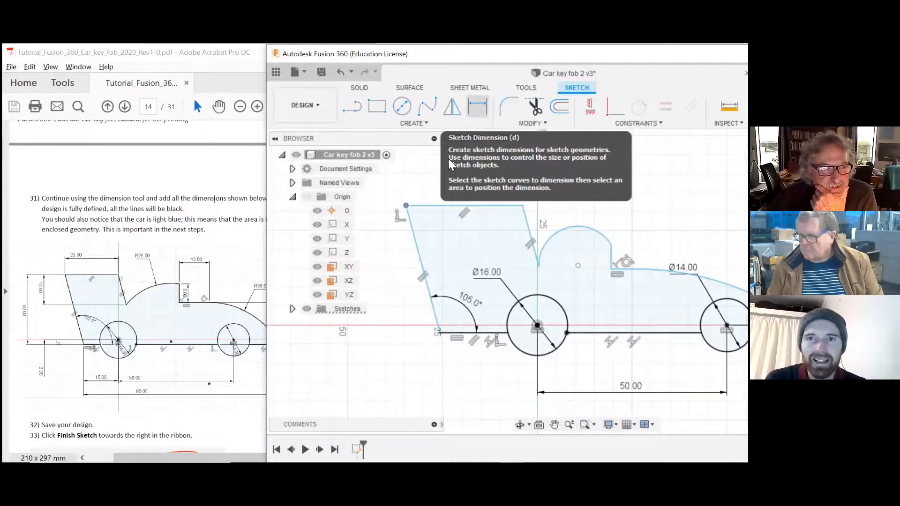
Dimension the tail's height from the short bottom line to the top line as 30 mm, and end the Dimension command
click(477, 107)
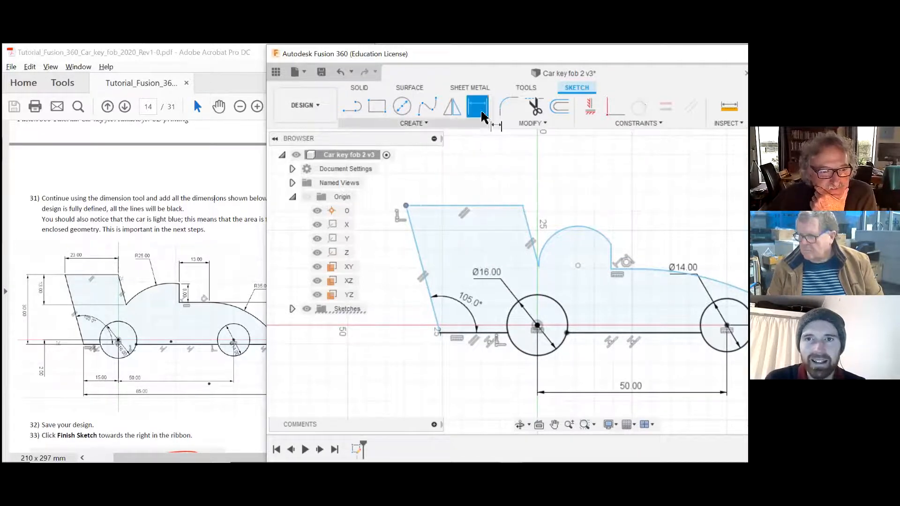
click(469, 333)
click(457, 207)
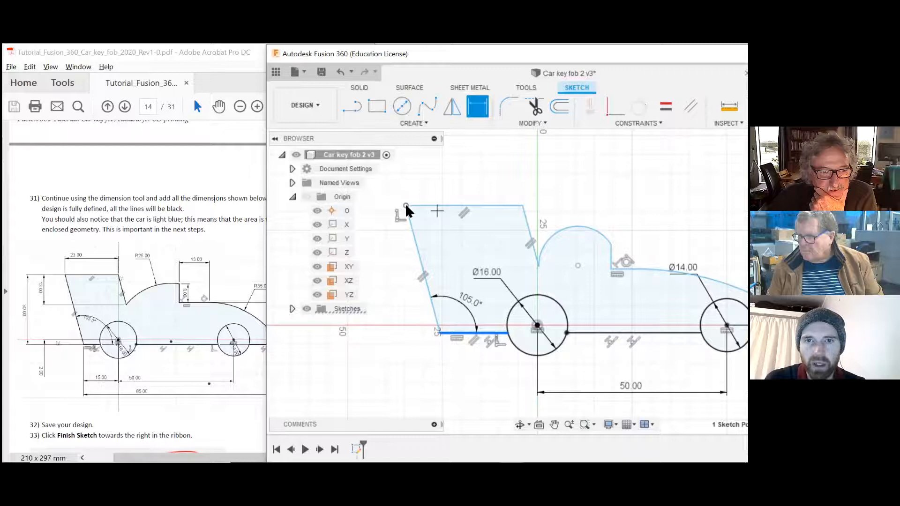
click(421, 205)
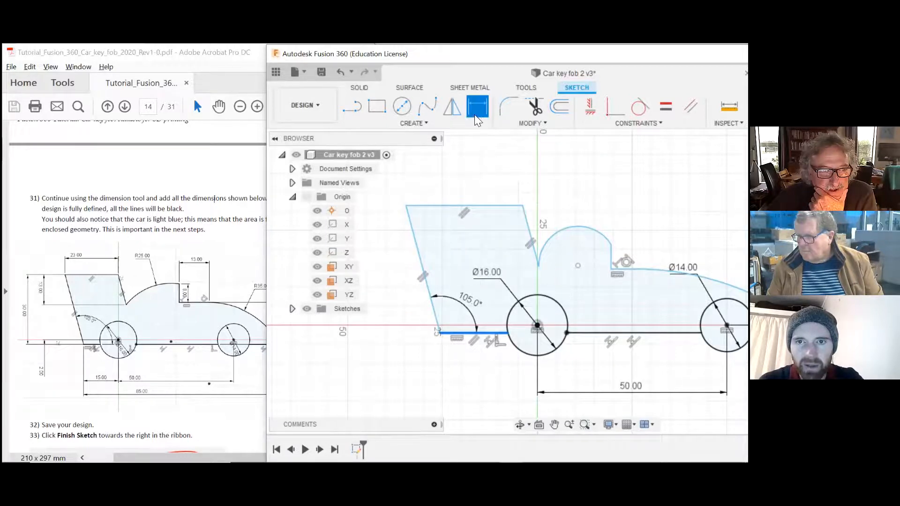
click(439, 205)
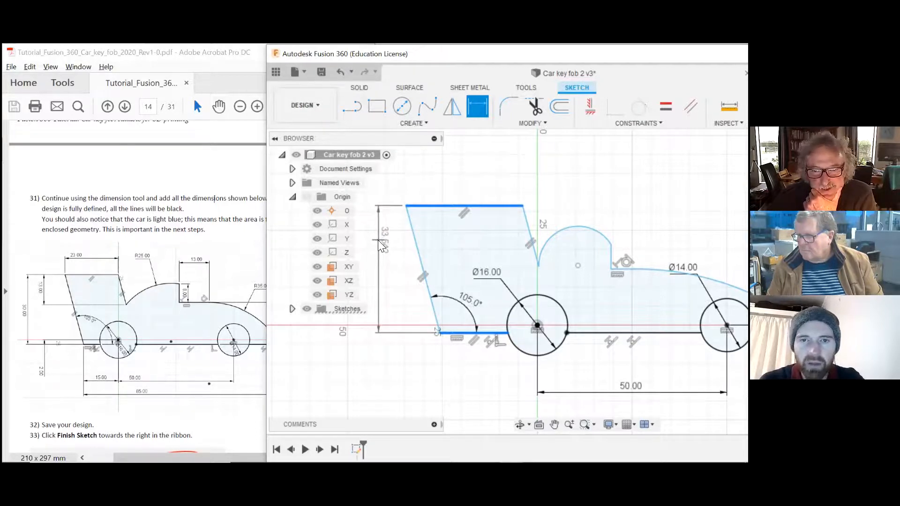
click(379, 250)
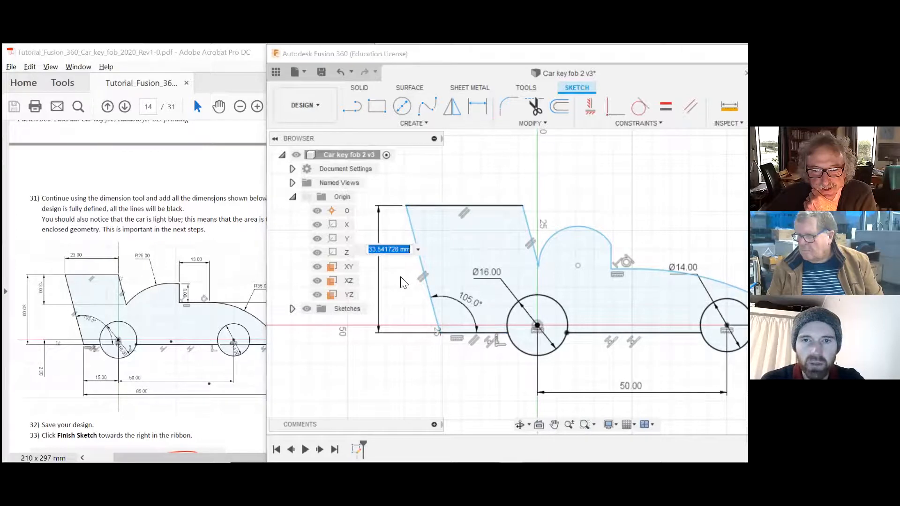
text(30)
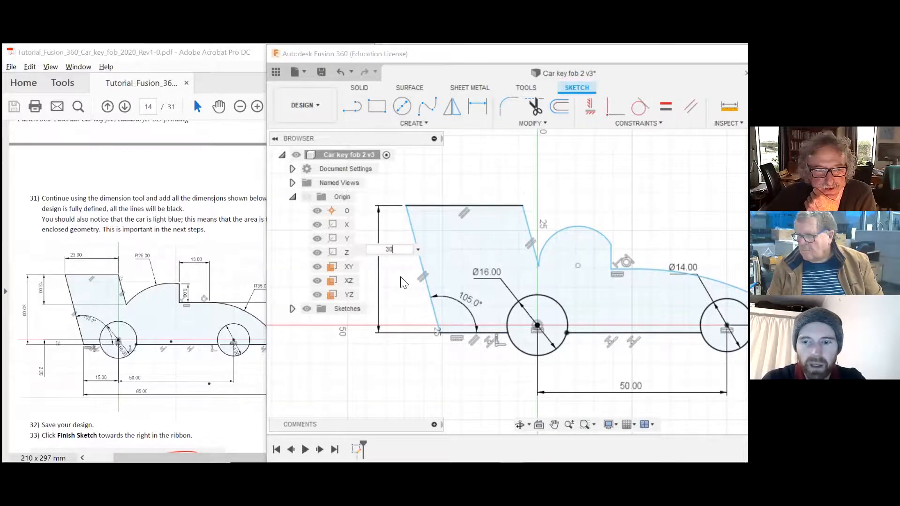
key(Return)
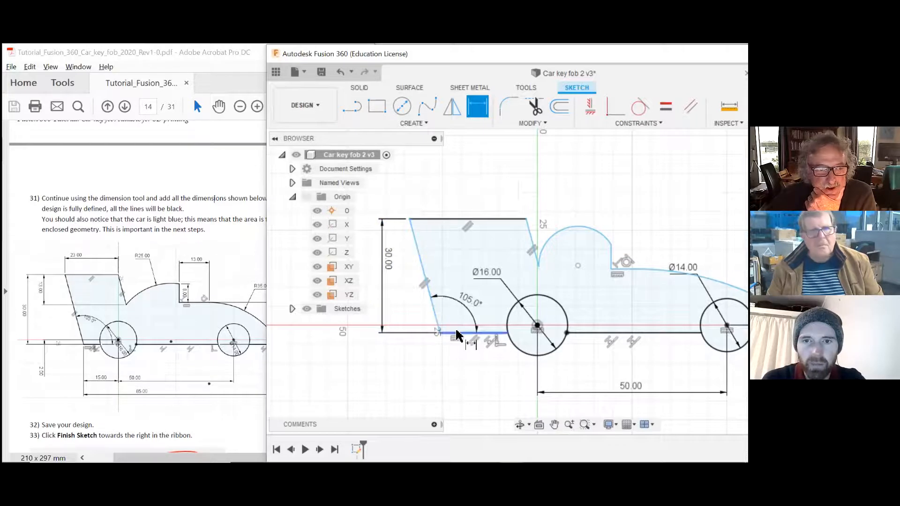
key(Escape)
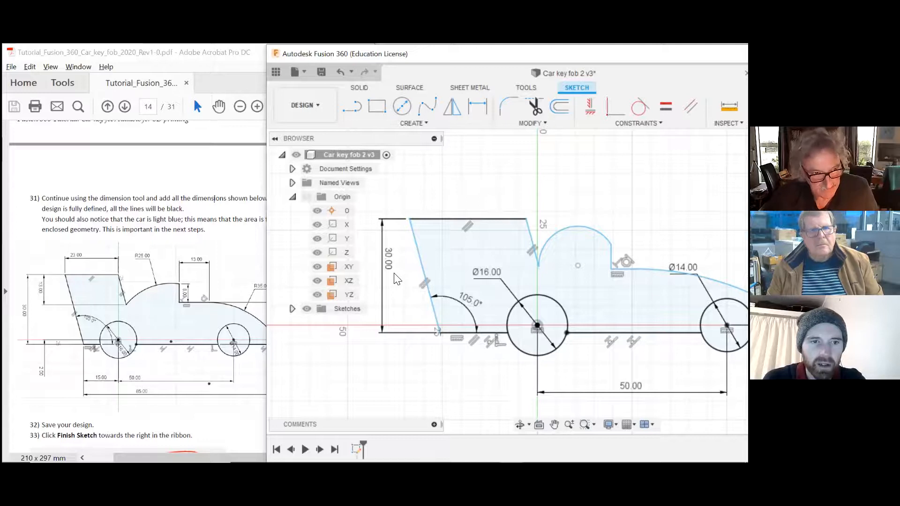
Dimension the length of the tail's top horizontal line as 23 mm, placing the dimension above the car
scroll(440, 250, down, 2)
scroll(558, 298, up, 3)
scroll(562, 295, down, 1)
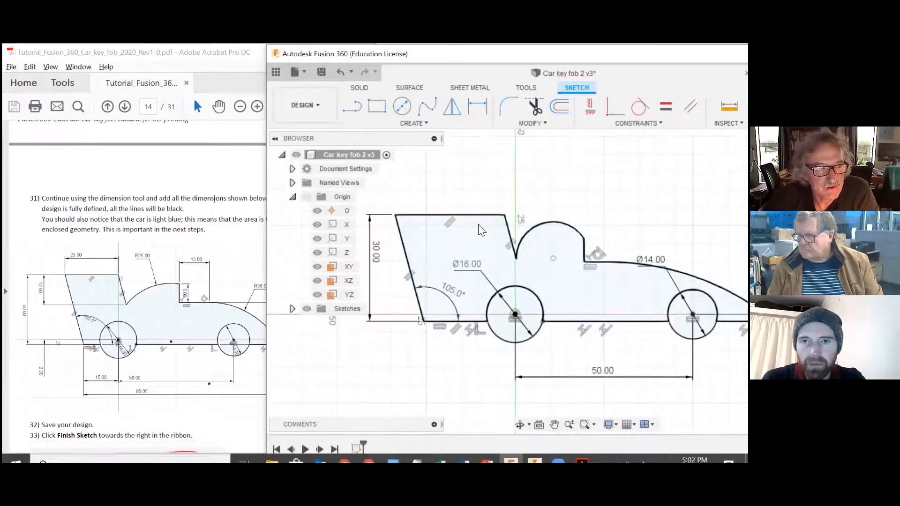
scroll(474, 196, down, 1)
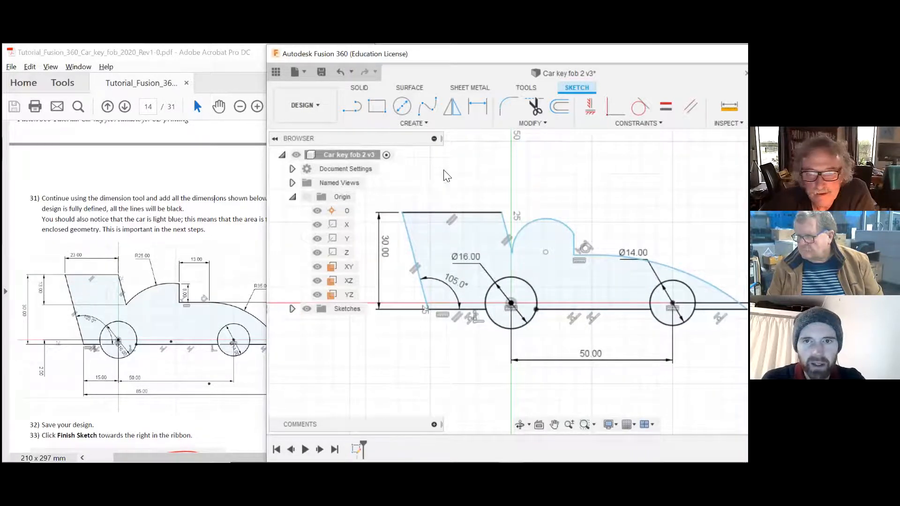
scroll(467, 170, up, 2)
click(448, 231)
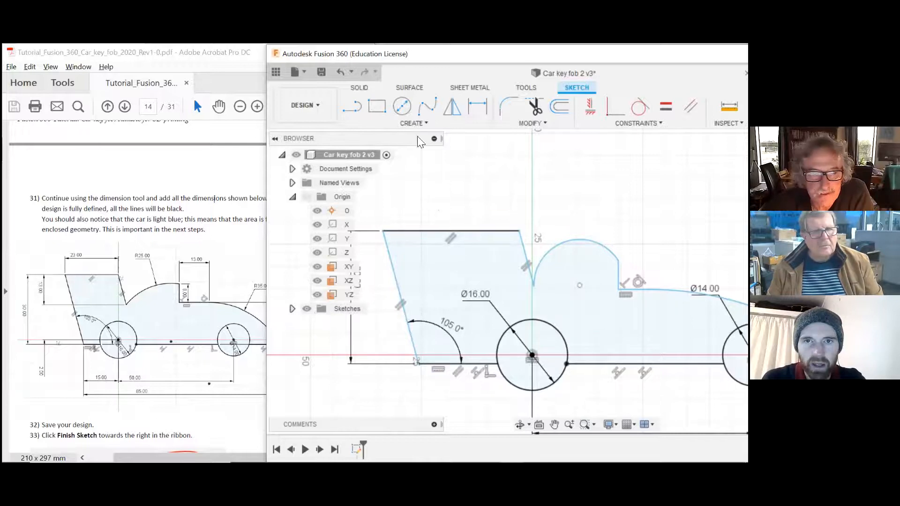
click(478, 107)
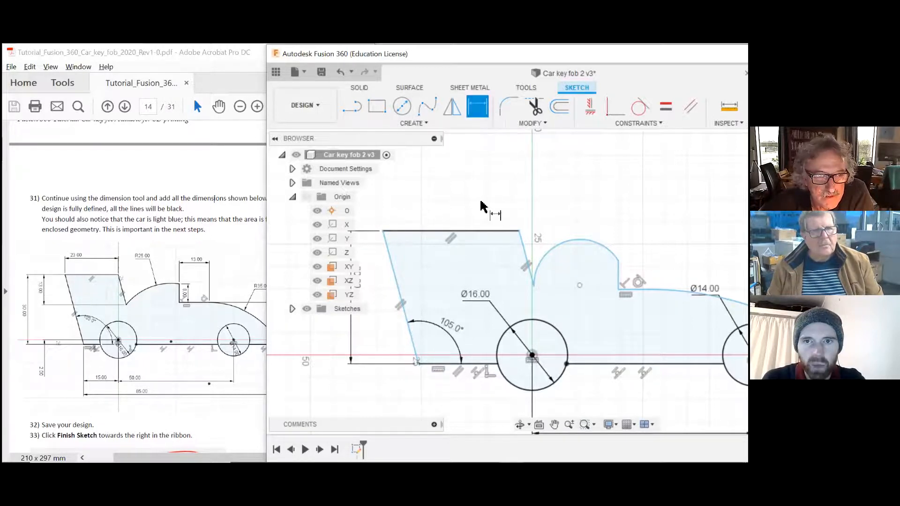
click(454, 230)
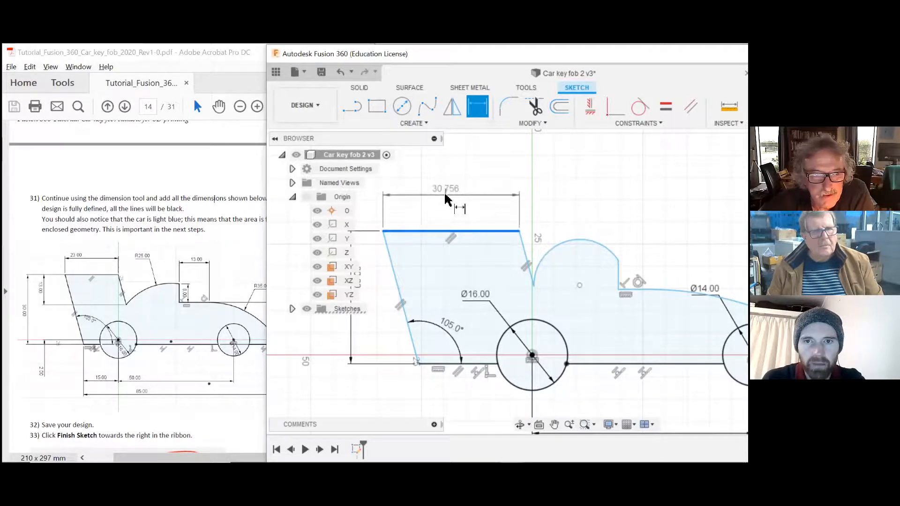
click(445, 189)
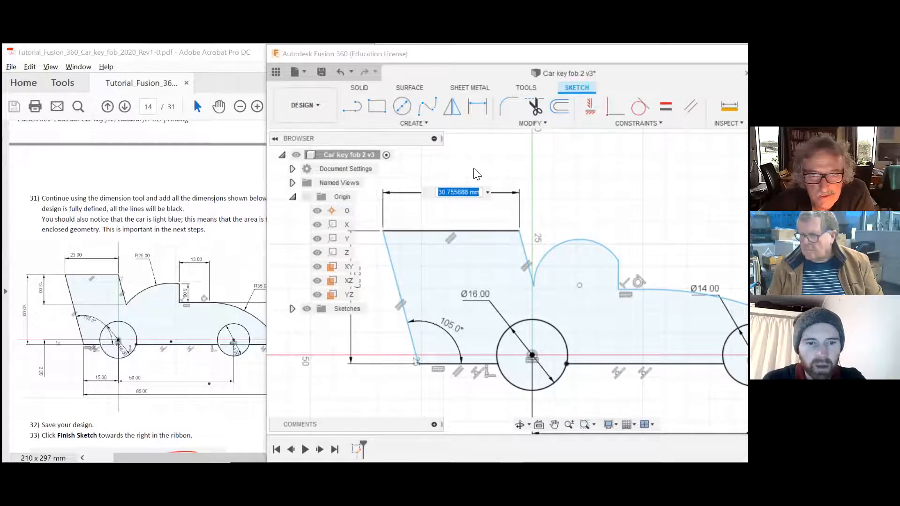
text(23)
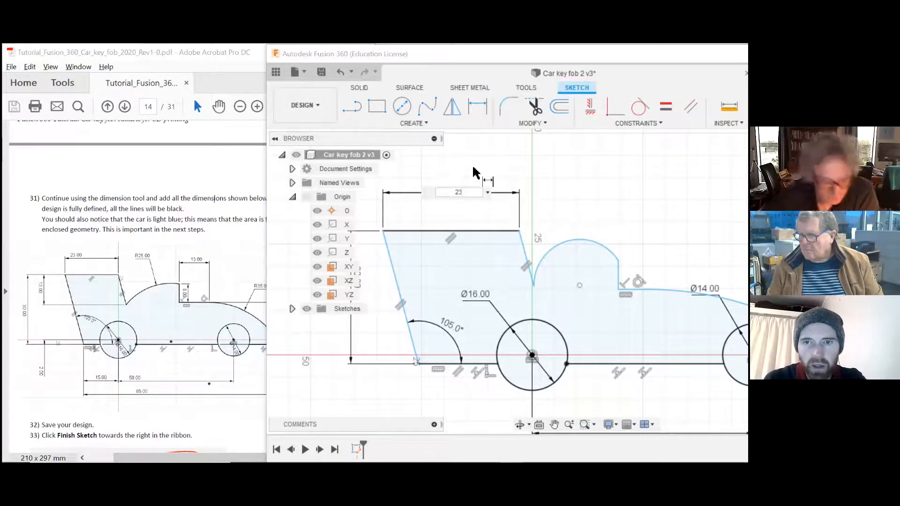
key(Return)
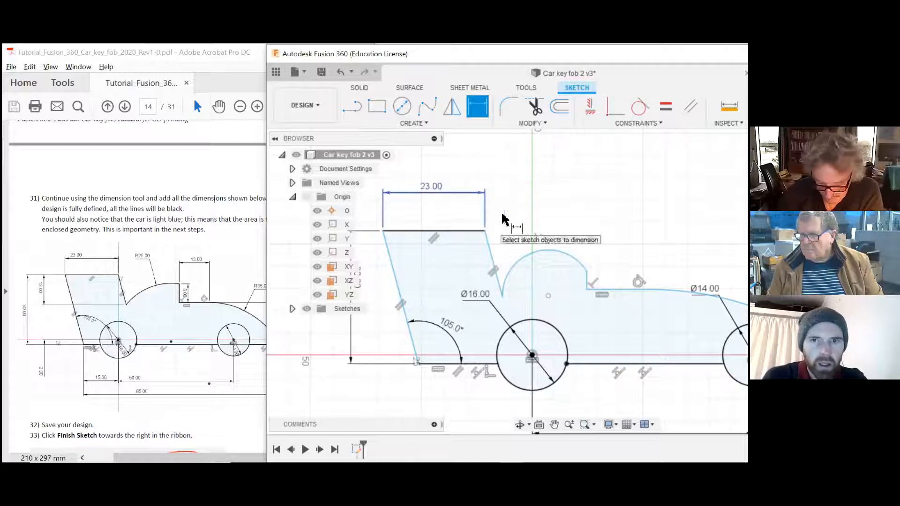
Dimension the radius of the bonnet arc that slopes down to the car's nose as 35 mm
scroll(501, 182, down, 2)
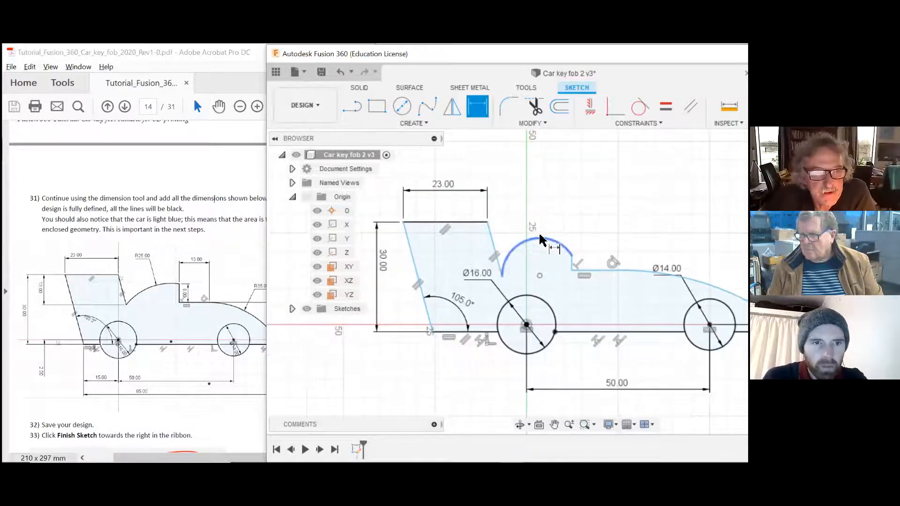
scroll(511, 402, up, 2)
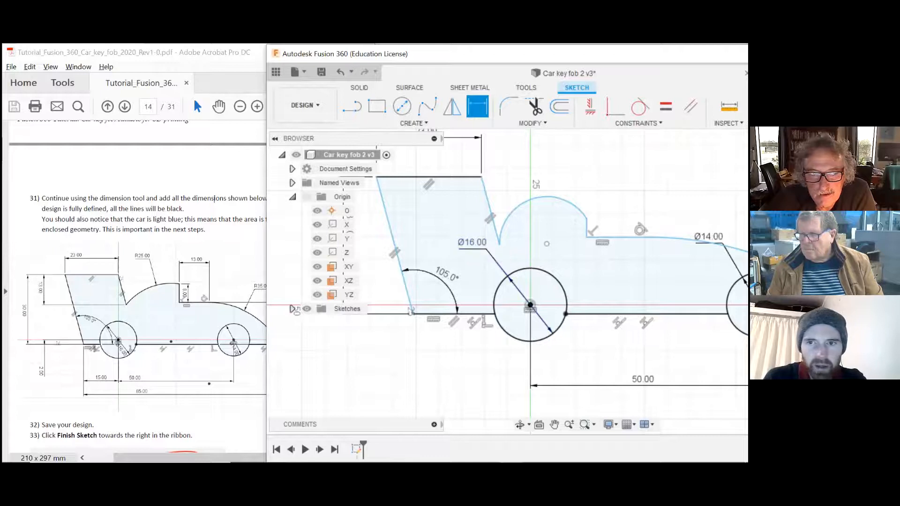
scroll(497, 234, down, 1)
scroll(608, 237, up, 2)
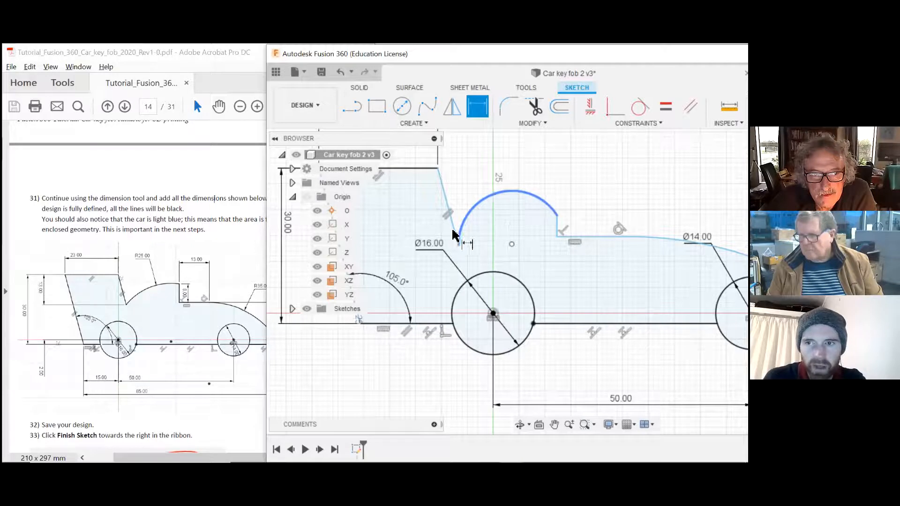
scroll(526, 213, down, 3)
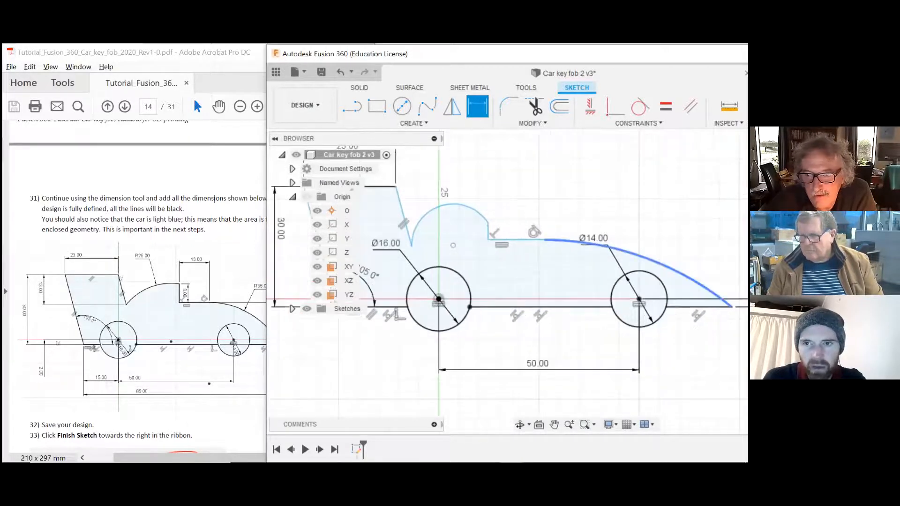
scroll(477, 229, down, 2)
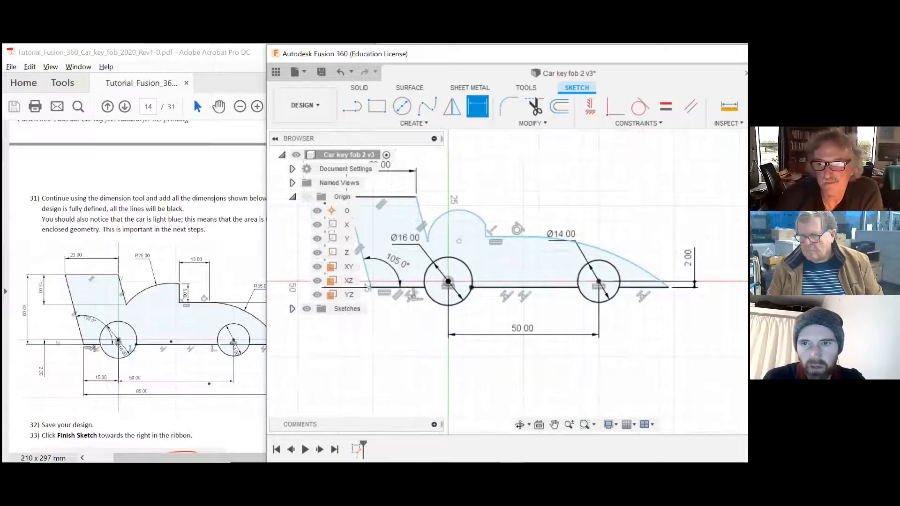
scroll(673, 244, up, 3)
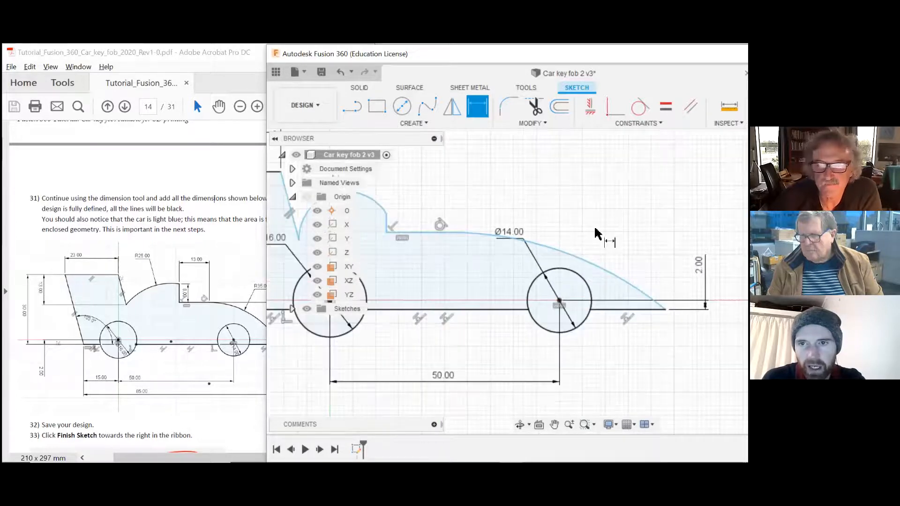
click(573, 257)
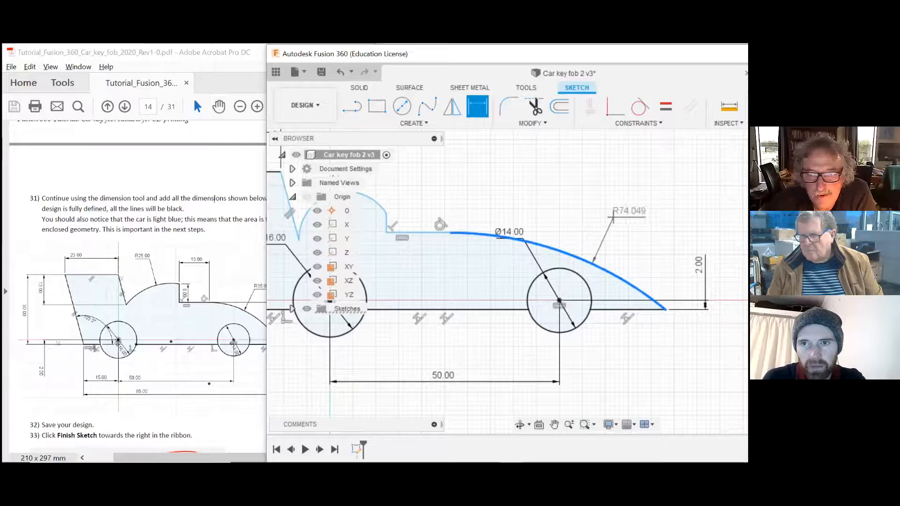
click(615, 211)
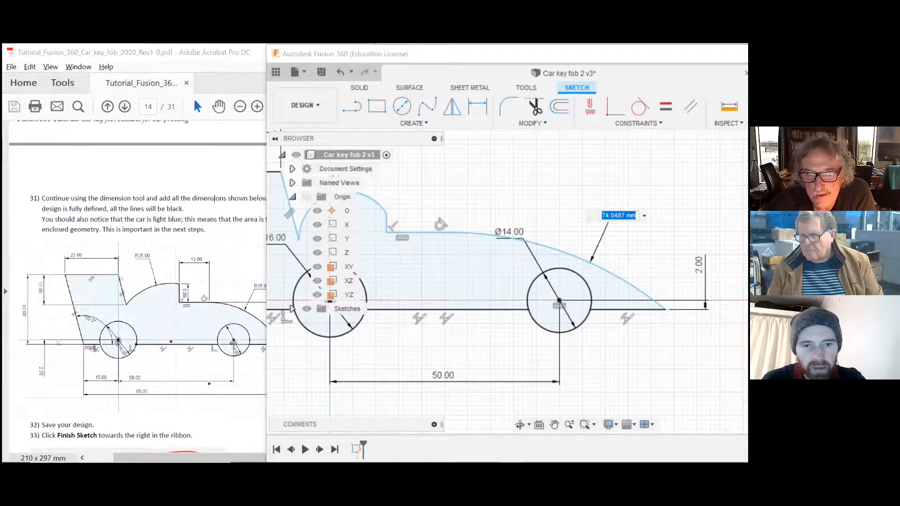
text(3)
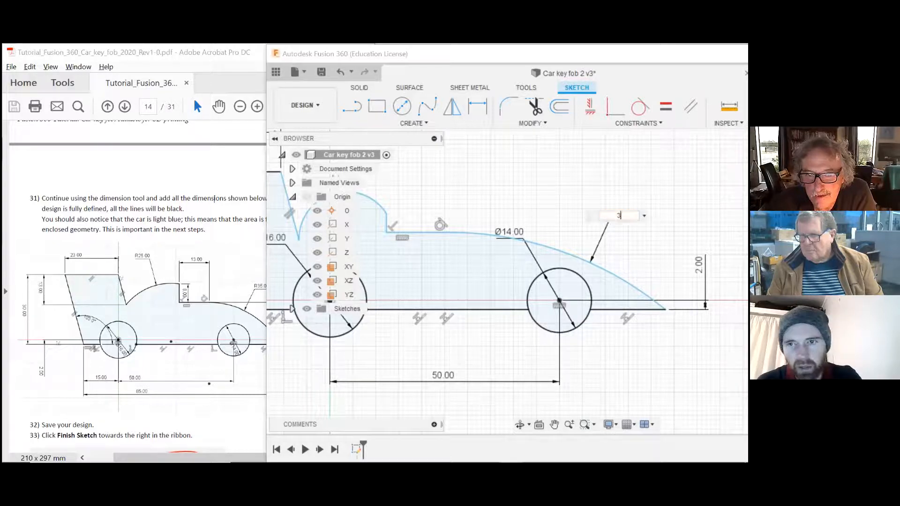
text(5)
key(Return)
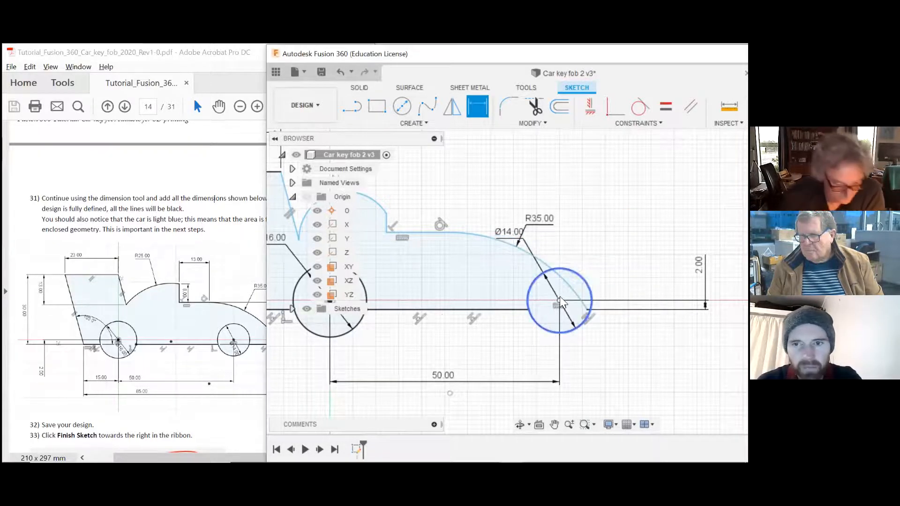
Move the nose tip forward past the front wheel, and enlarge the cabin by raising its upper front corner and arc
drag(587, 314, 672, 310)
scroll(581, 335, down, 3)
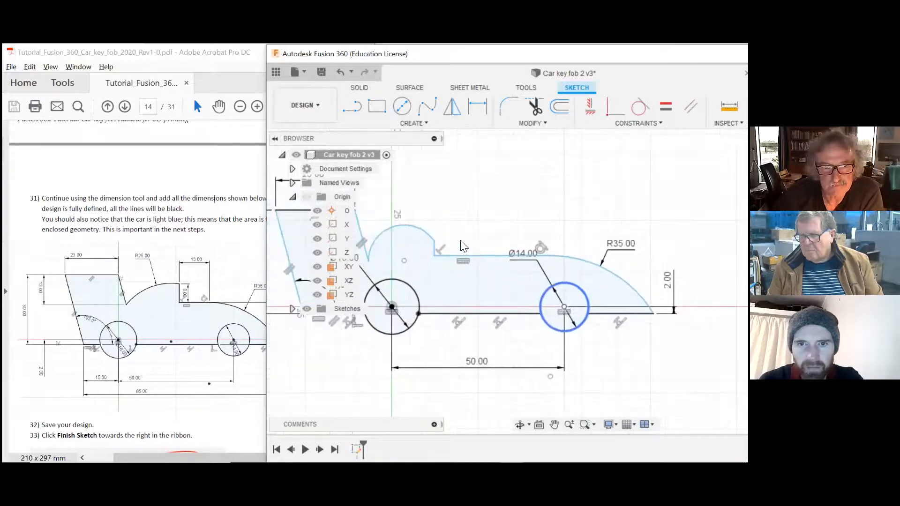
drag(431, 243, 446, 219)
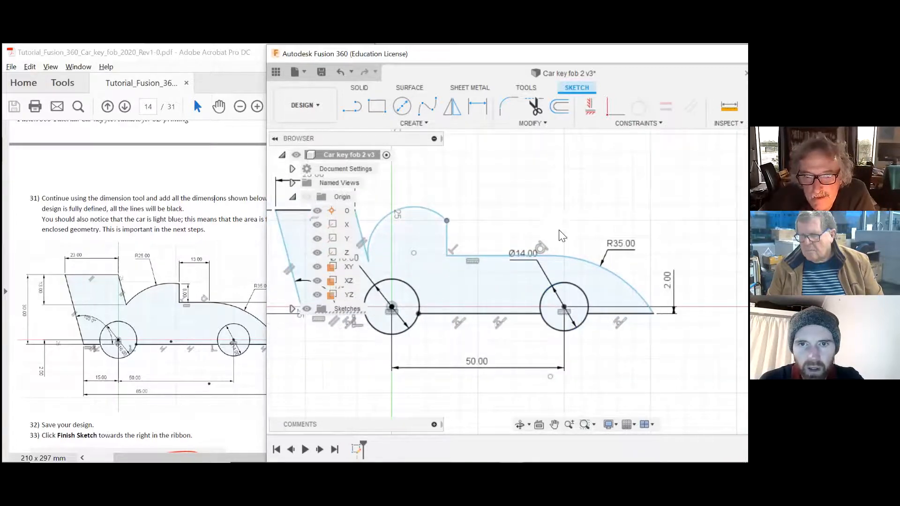
scroll(580, 250, down, 2)
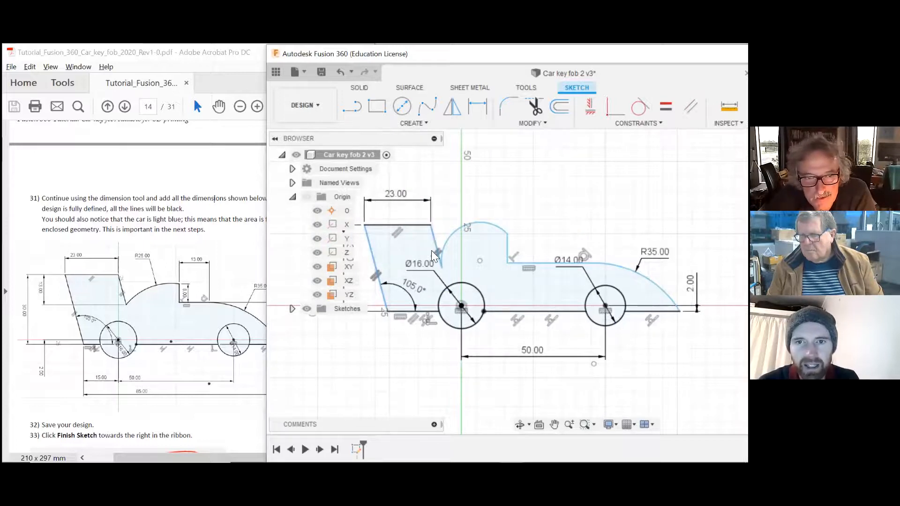
scroll(492, 230, up, 2)
drag(472, 228, 480, 210)
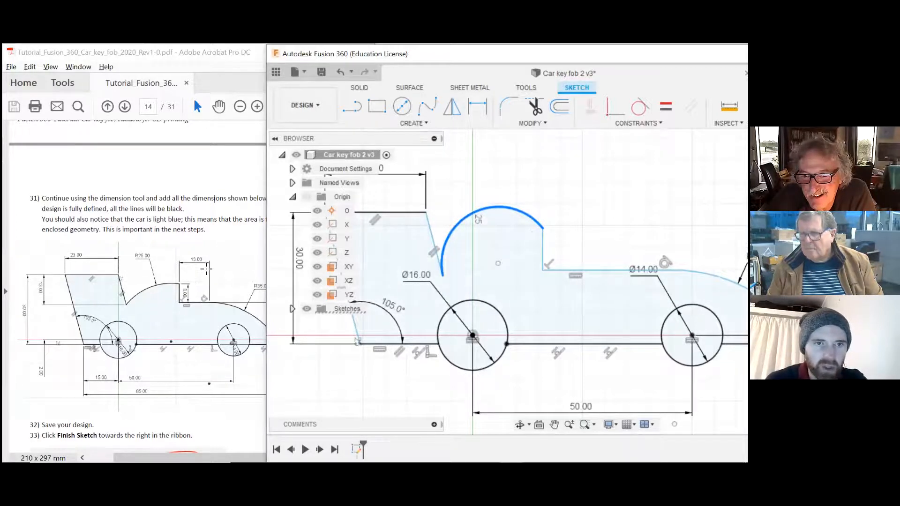
Dimension the radius of the cabin roof arc as 25 mm, placing the dimension above the roof, and end the Dimension command
scroll(542, 221, down, 2)
scroll(473, 183, up, 1)
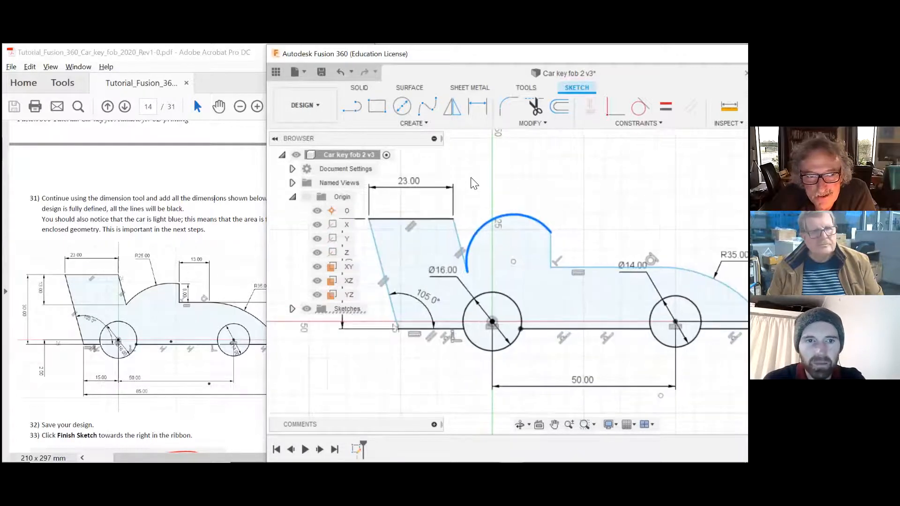
click(479, 109)
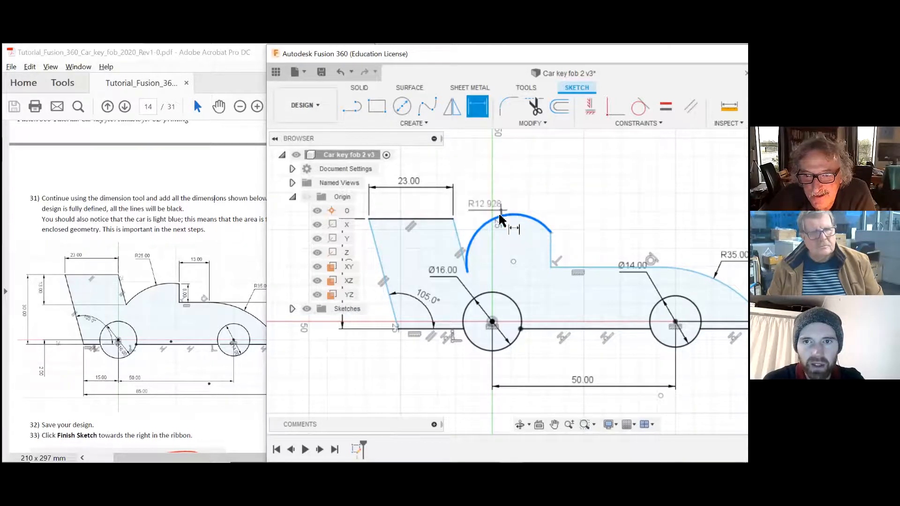
click(512, 216)
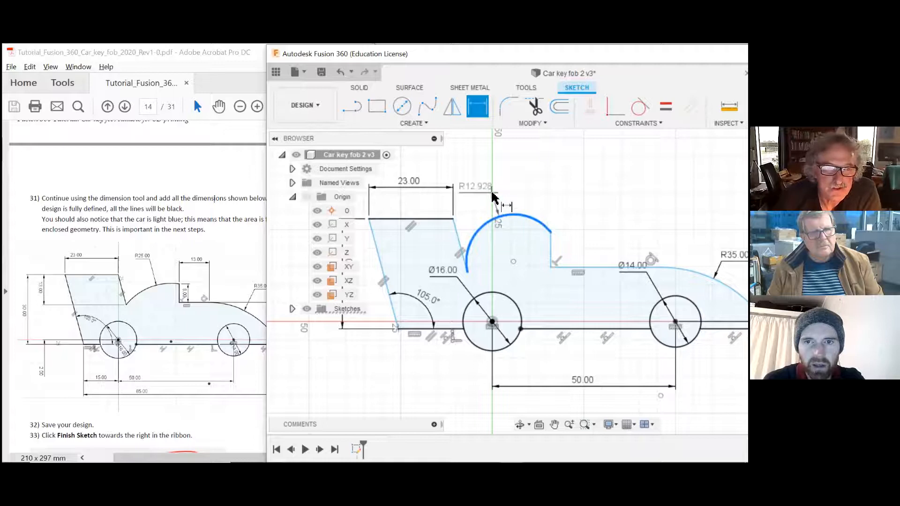
click(532, 190)
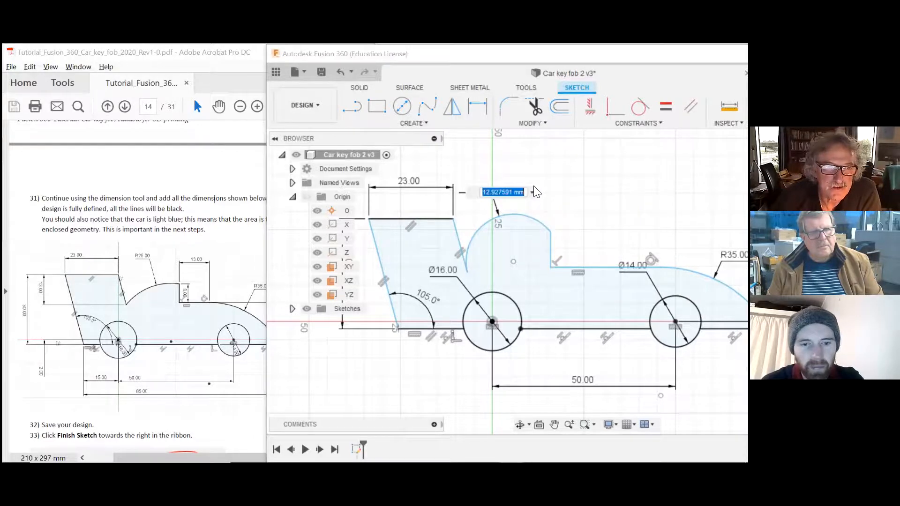
text(25)
key(Return)
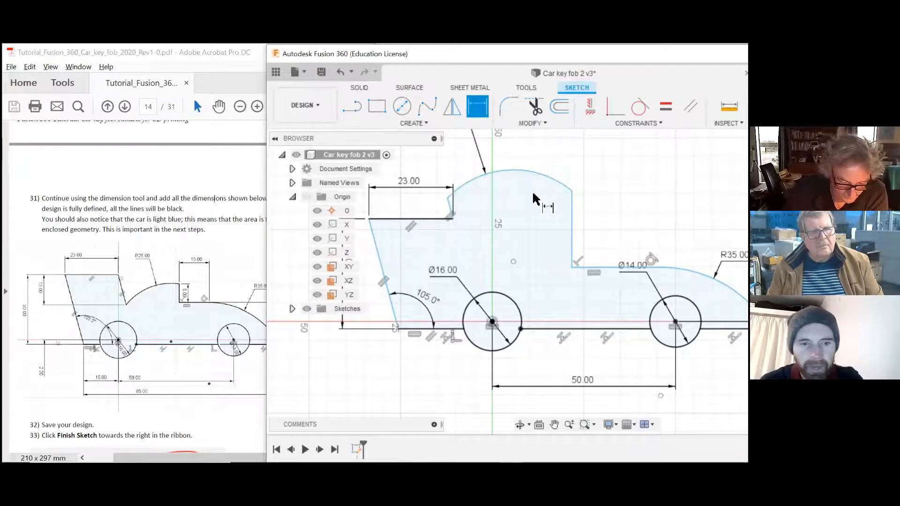
key(Escape)
Move the point where the roof arc meets the tail down and forward, so that the arc starts below the tail's top line
mouse_move(447, 198)
mouse_down()
mouse_move(473, 246)
mouse_move(506, 249)
mouse_up()
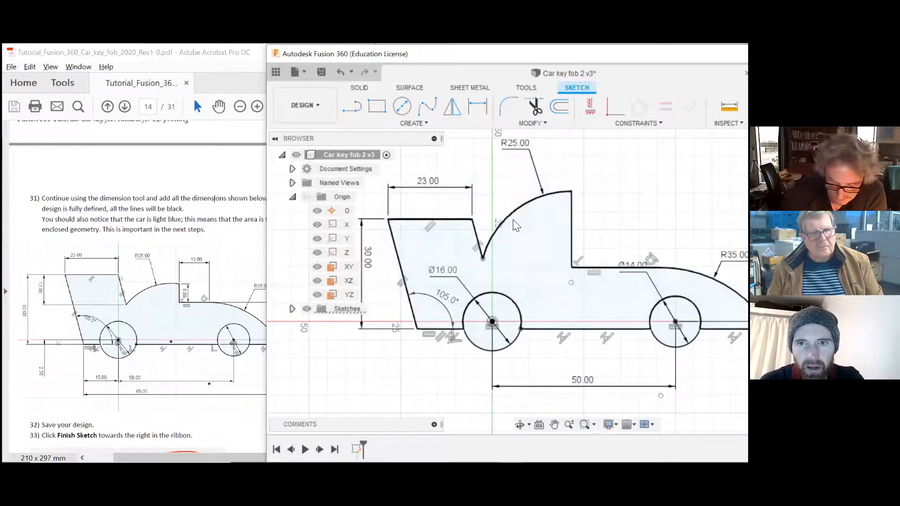
key(ctrl+z)
key(ctrl+z)
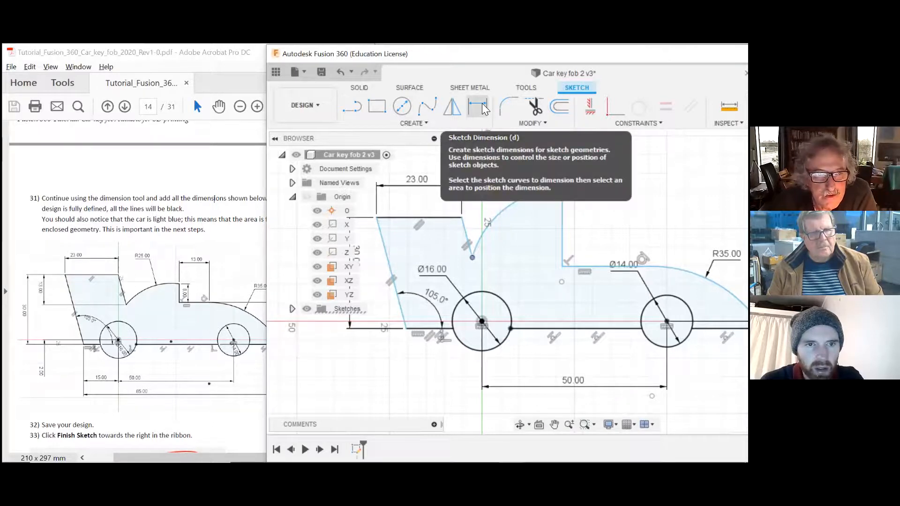
click(468, 181)
scroll(425, 185, down, 2)
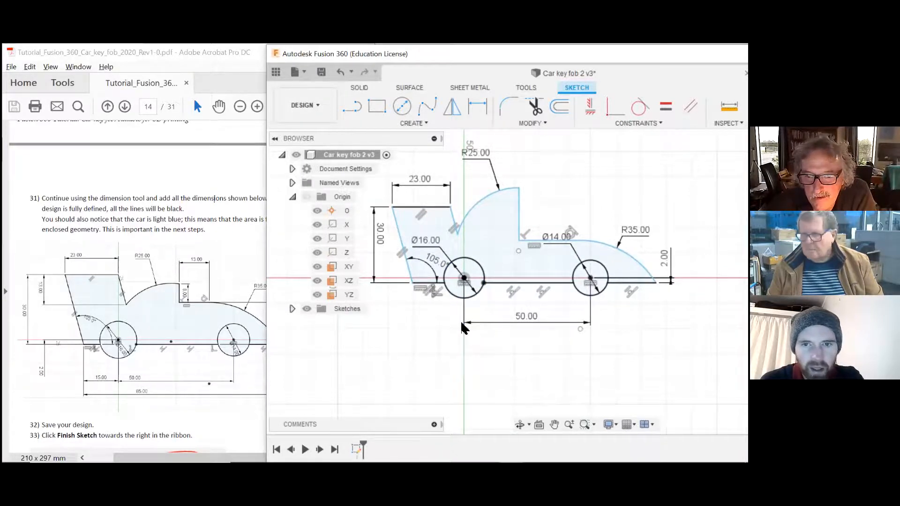
scroll(513, 249, up, 2)
scroll(513, 250, down, 2)
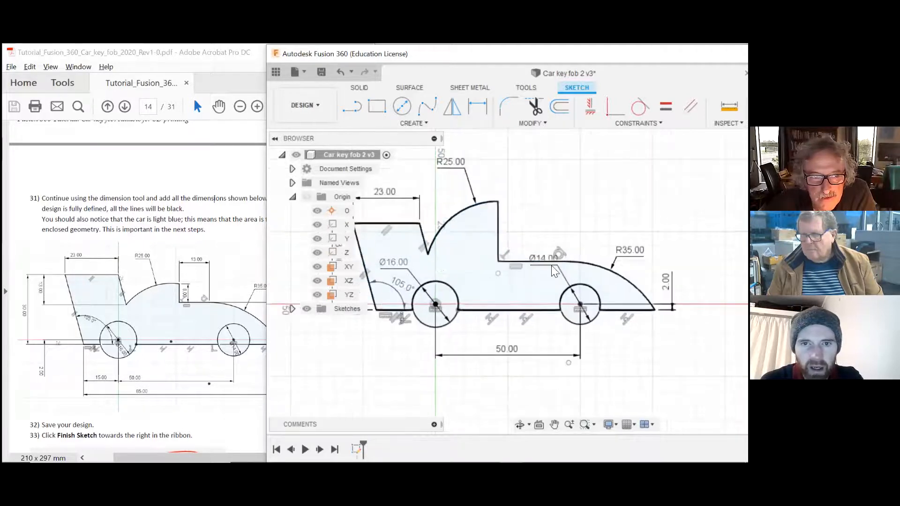
scroll(444, 233, up, 2)
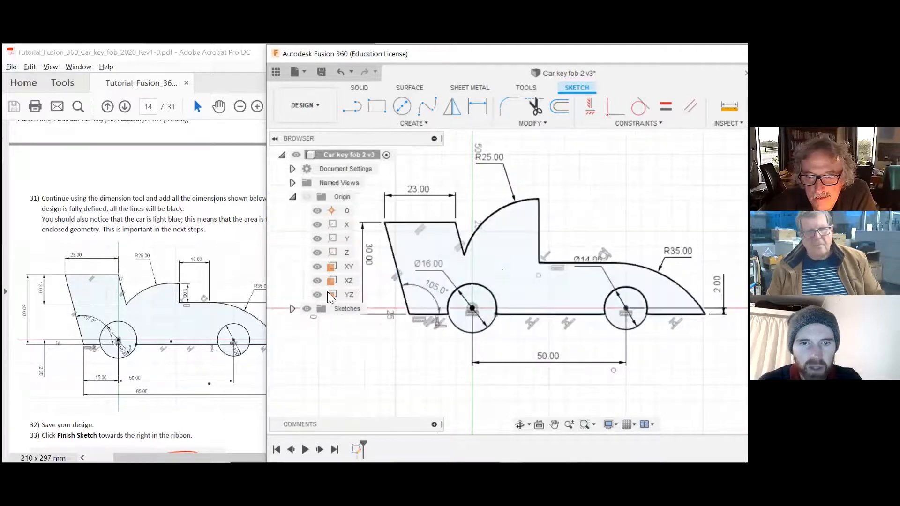
Switch to the PDF tutorial and examine the full dimensioned drawing of instruction 31 and the following instructions for finishing the sketch
click(231, 305)
scroll(290, 303, down, 3)
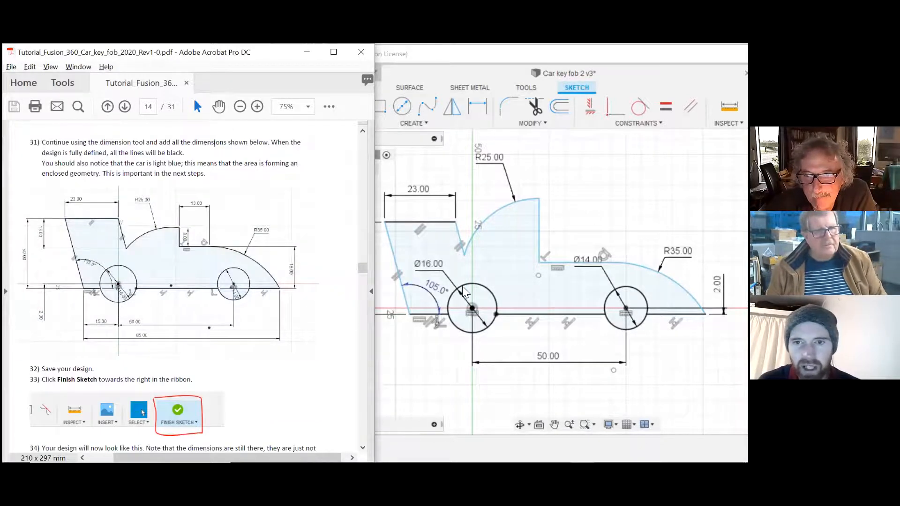
scroll(506, 266, down, 4)
scroll(505, 267, up, 3)
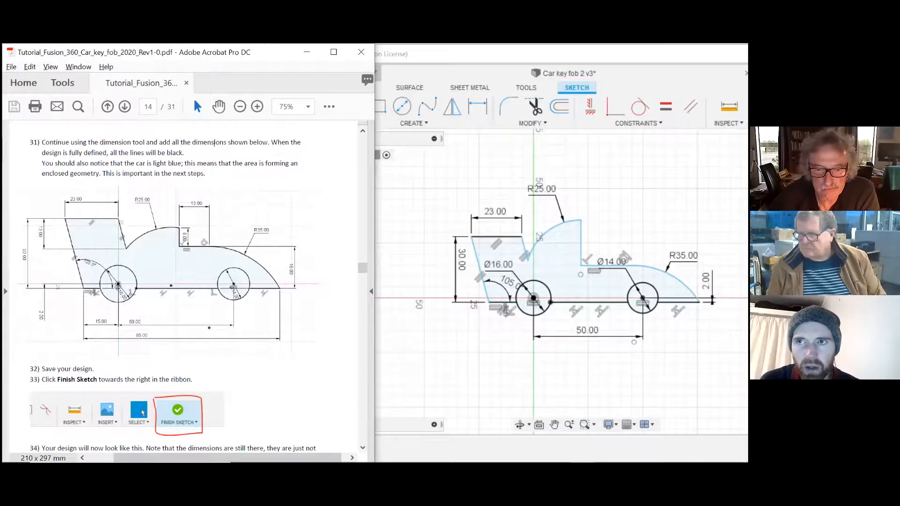
Switch back to Fusion 360, move its window over the tutorial so its far side is accessible, and finish the sketch
drag(577, 54, 416, 55)
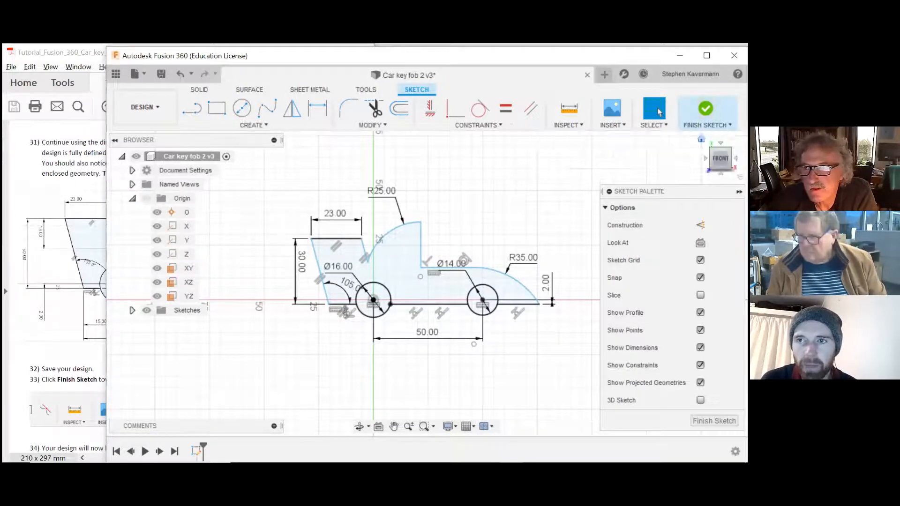
click(706, 110)
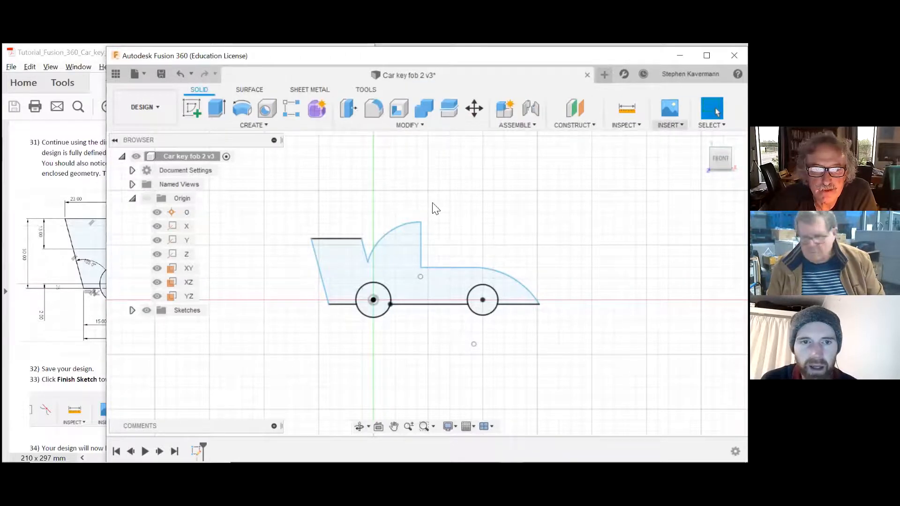
Expand the list of sketches in the model browser and select Sketch1 to highlight its geometry in the design
click(133, 310)
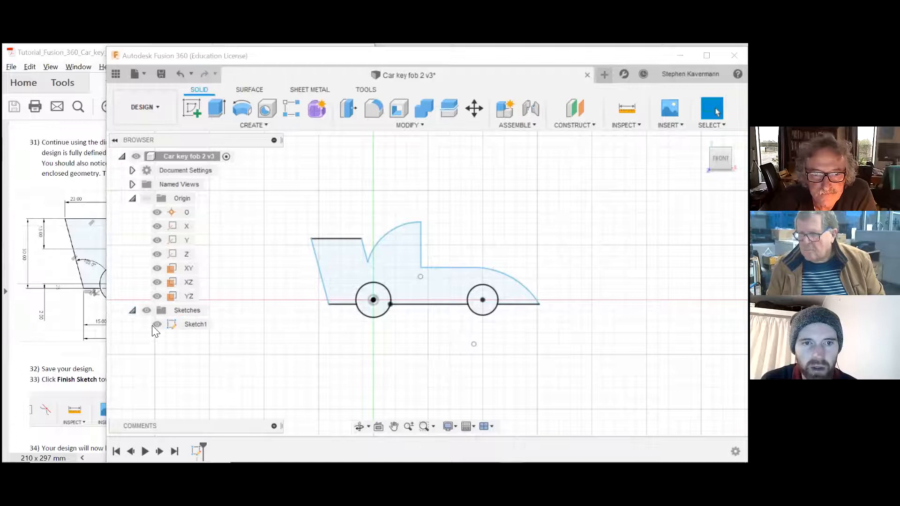
click(192, 324)
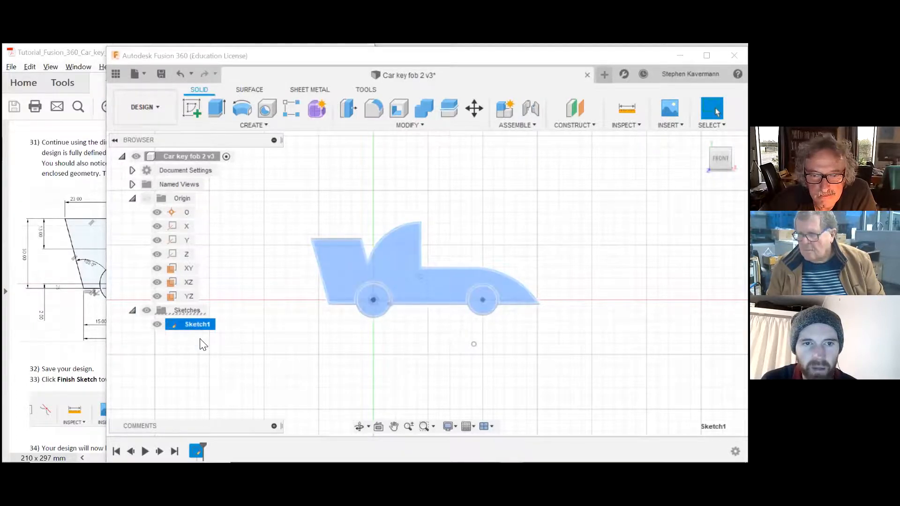
click(202, 344)
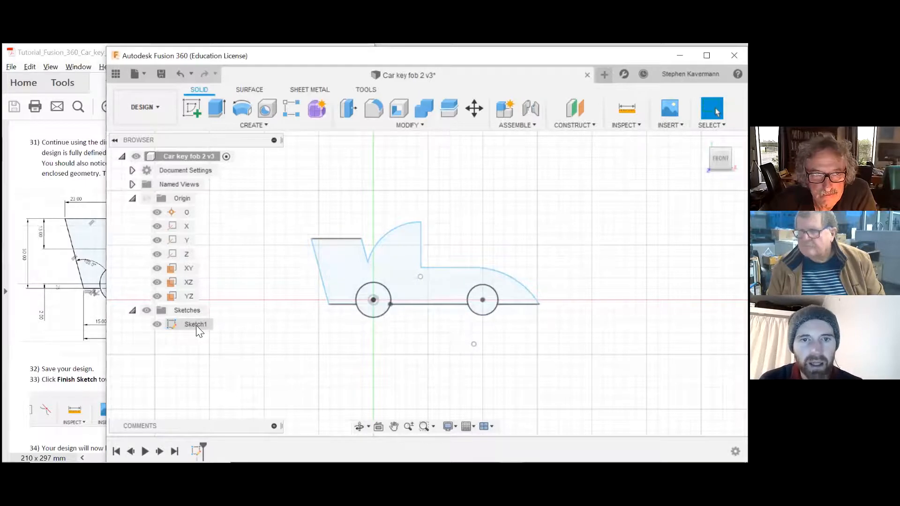
click(197, 326)
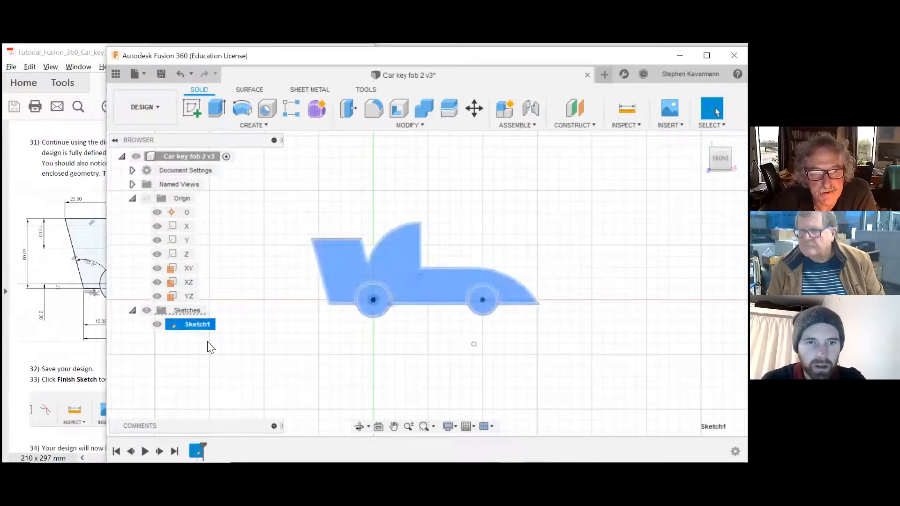
click(207, 342)
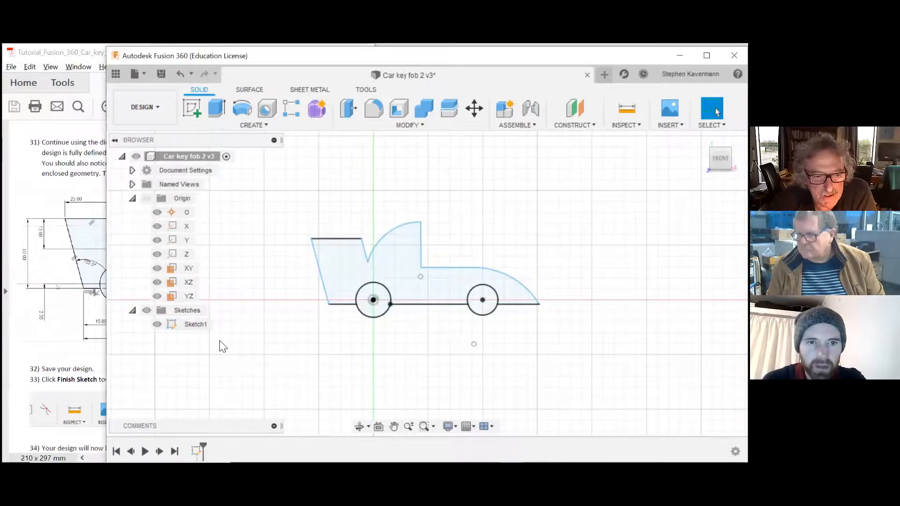
click(202, 321)
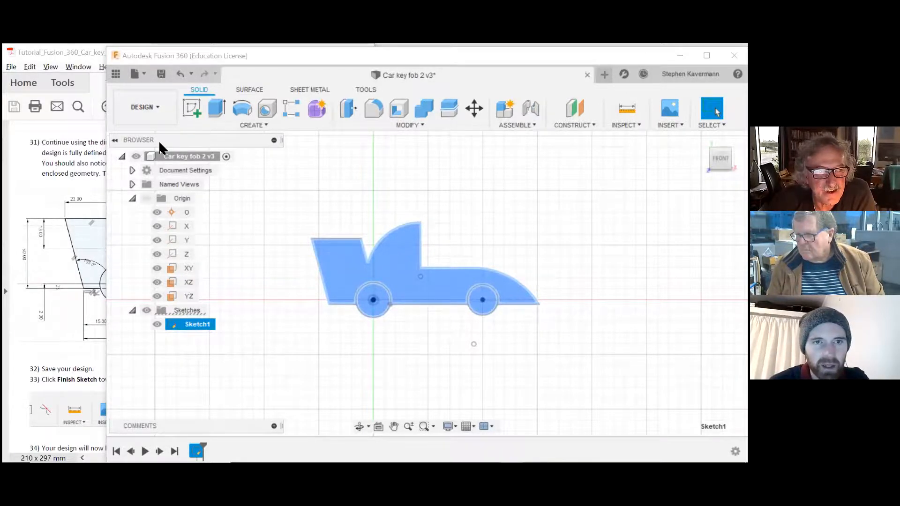
Rename Sketch1 as MainLayoutSketch in the model browser and clear the selection
double_click(194, 326)
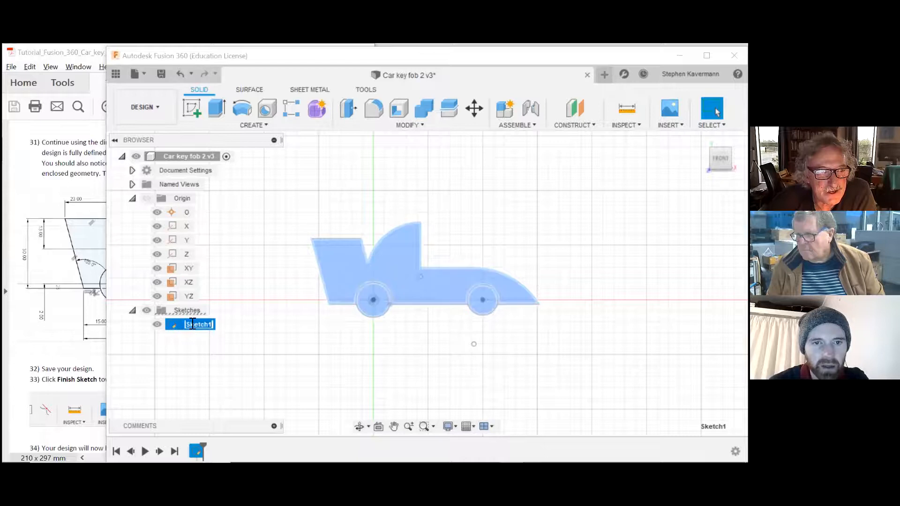
click(212, 340)
click(198, 325)
click(199, 326)
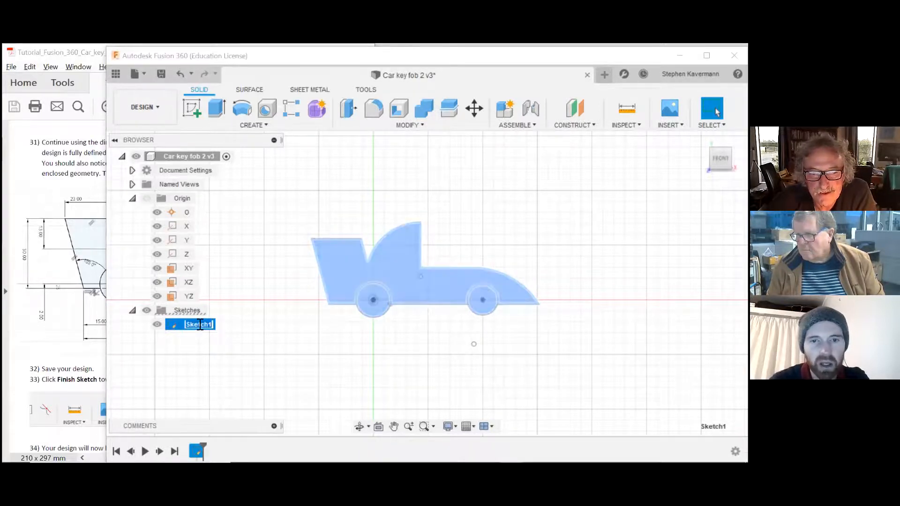
text(Ma)
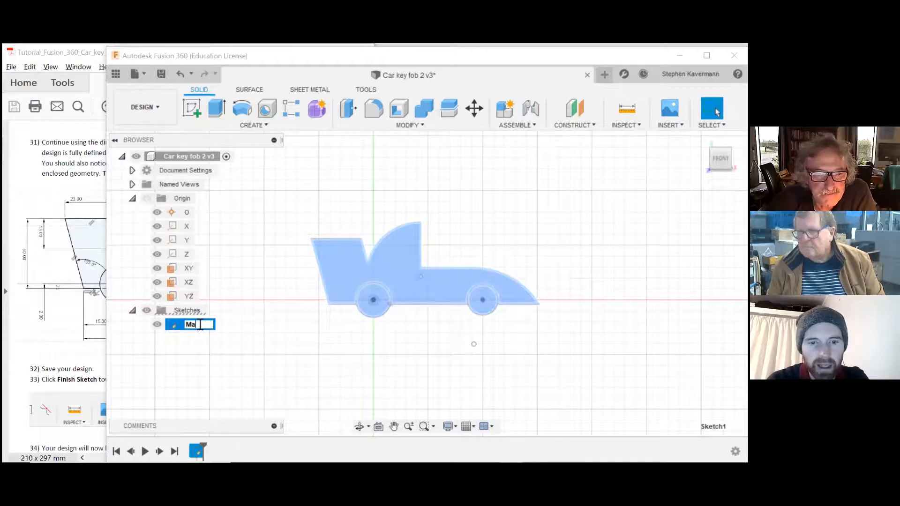
text(inLayoutSketc)
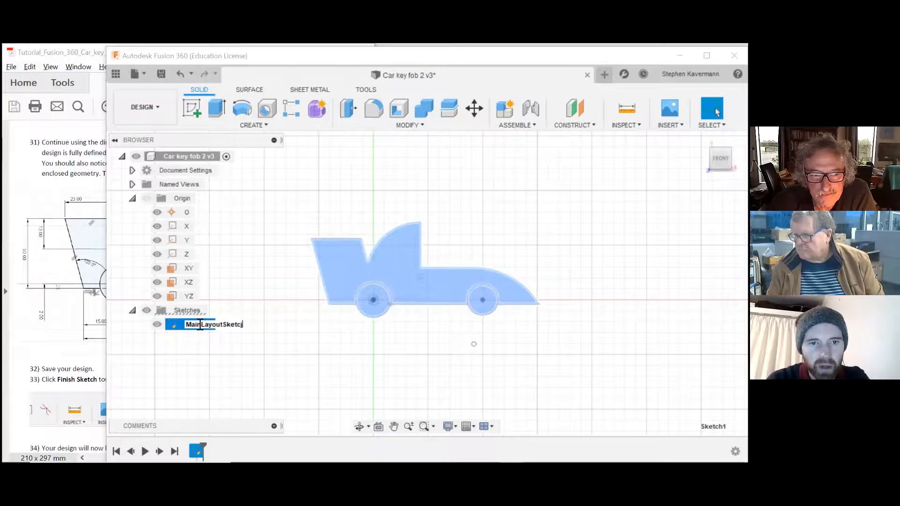
key(BackSpace)
key(BackSpace)
key(BackSpace)
text(tch)
key(Return)
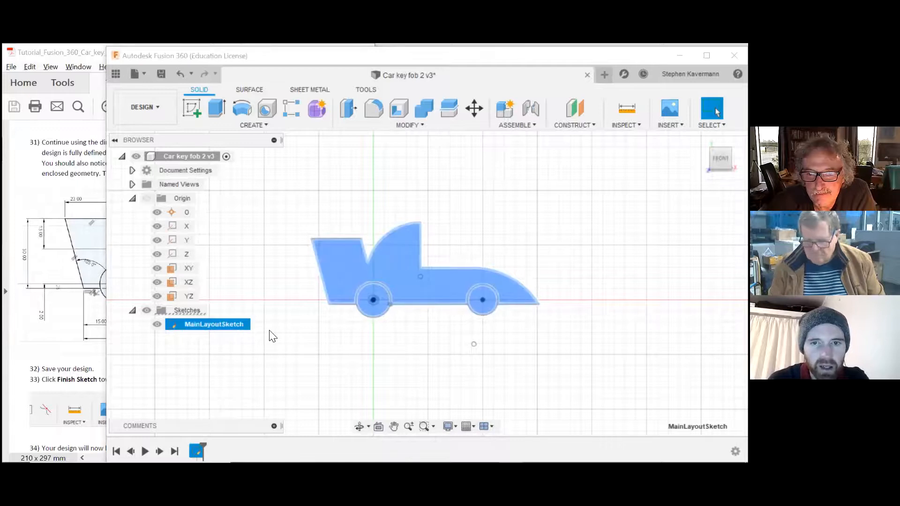
click(258, 342)
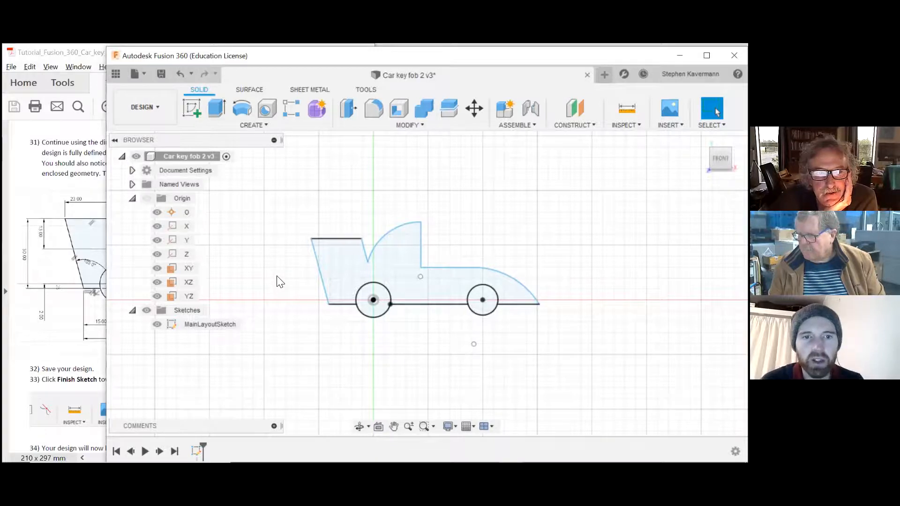
Look through the Surface and Sheet Metal modelling tools, and return to the Solid tools
click(401, 291)
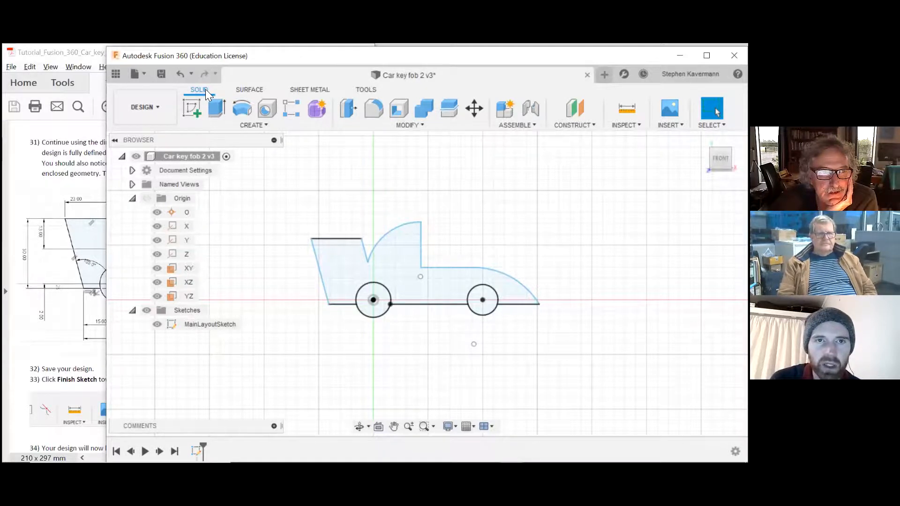
click(250, 90)
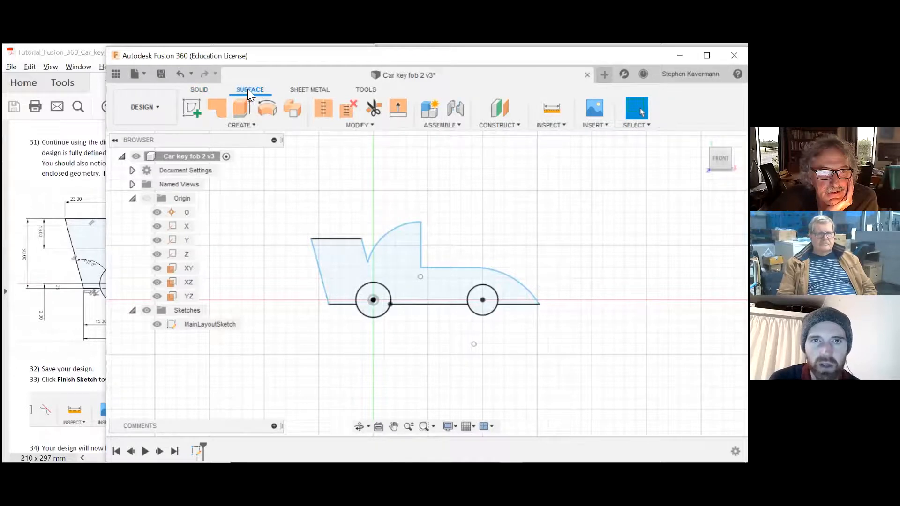
click(307, 90)
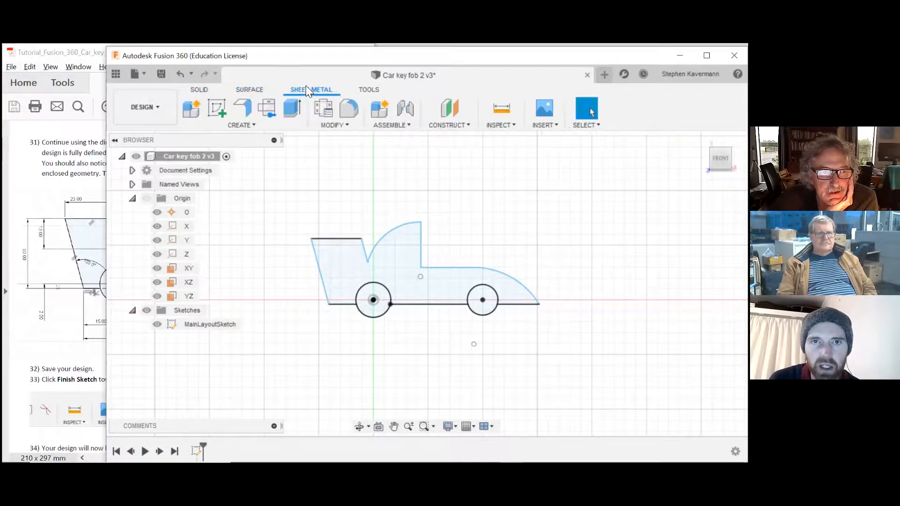
click(256, 91)
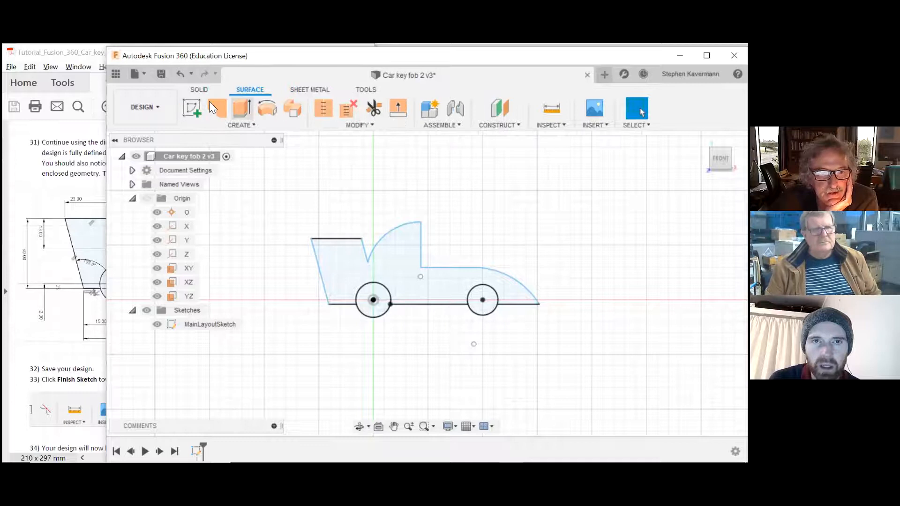
click(197, 89)
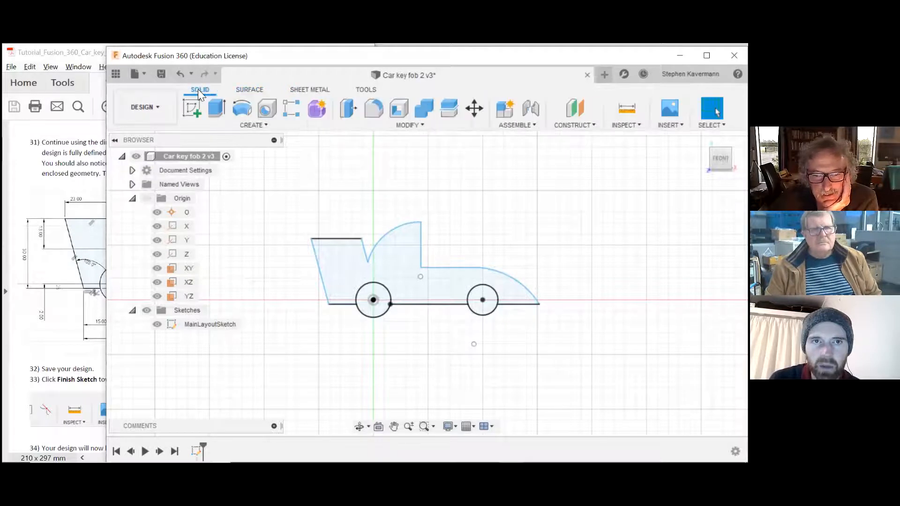
Start an Extrude with the car body and both wheel circles selected as profiles, moving the Extrude dialog closer to the car
click(218, 108)
drag(620, 192, 575, 198)
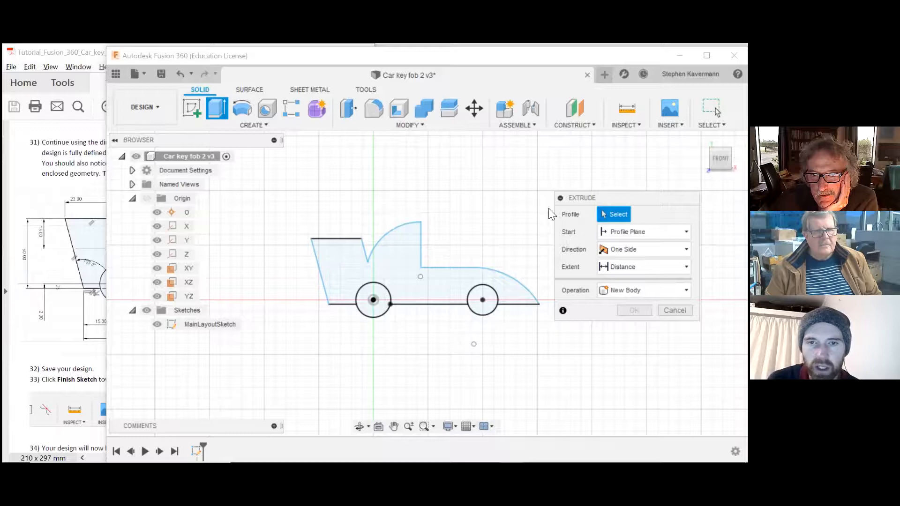
click(406, 264)
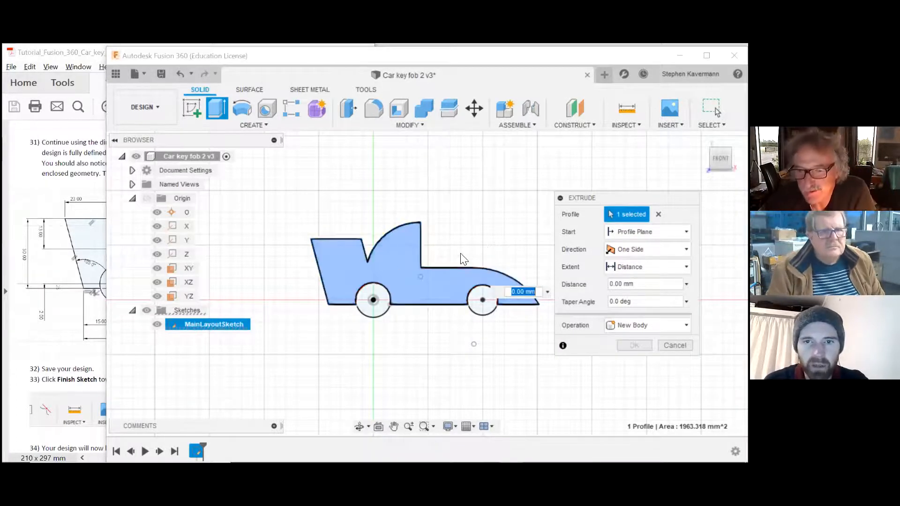
mouse_move(452, 227)
shift+middle_down()
mouse_move(472, 225)
mouse_move(432, 216)
mouse_move(468, 211)
mouse_move(431, 220)
shift+middle_up()
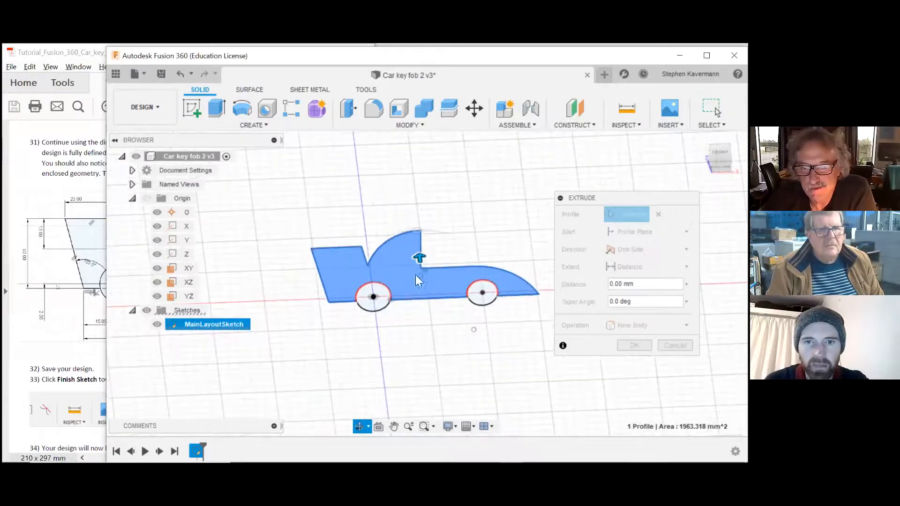
click(379, 307)
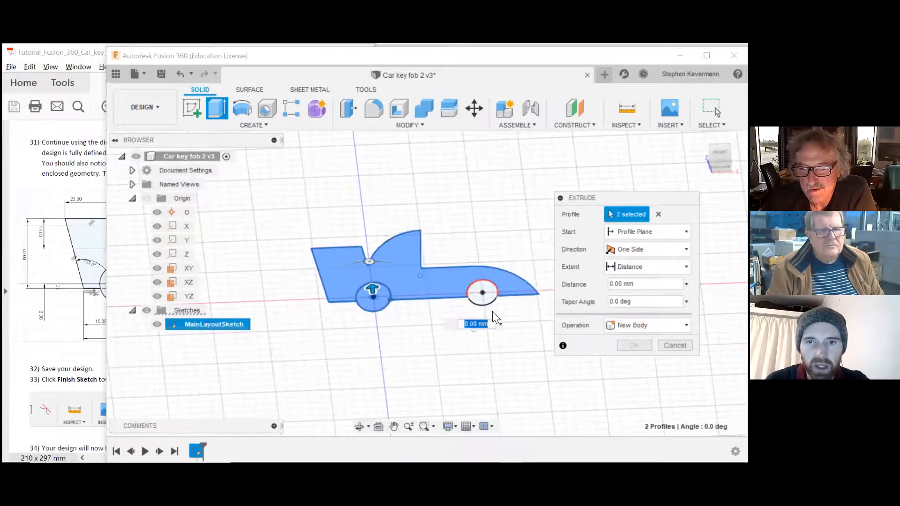
click(488, 296)
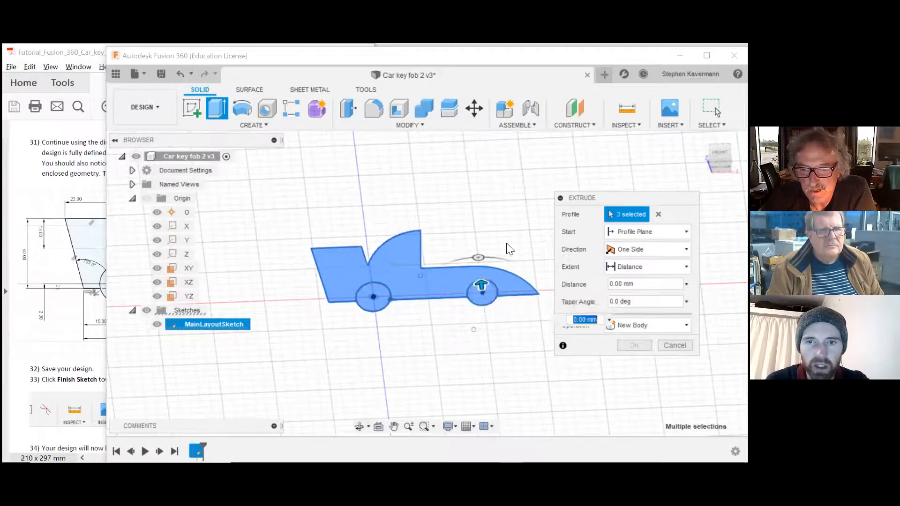
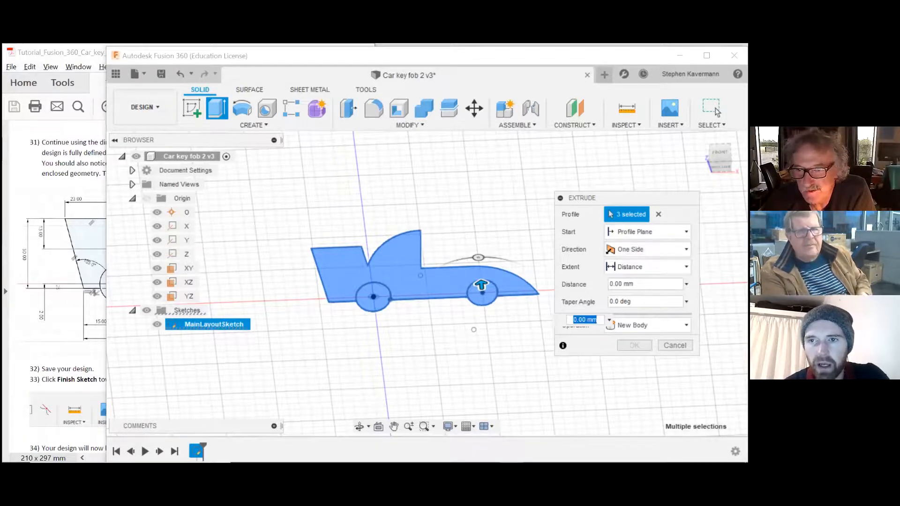
Review the extrusion's direction and extent choices, keeping One Side and Distance
click(647, 249)
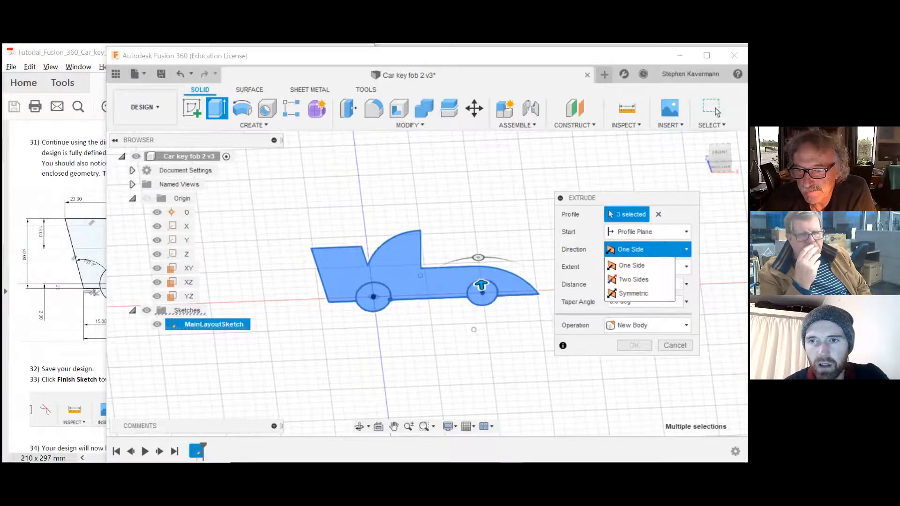
click(632, 265)
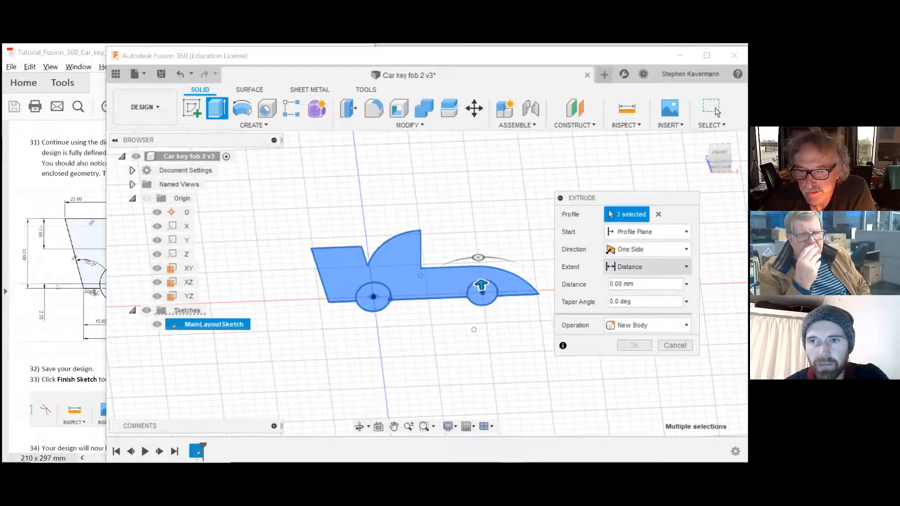
click(647, 267)
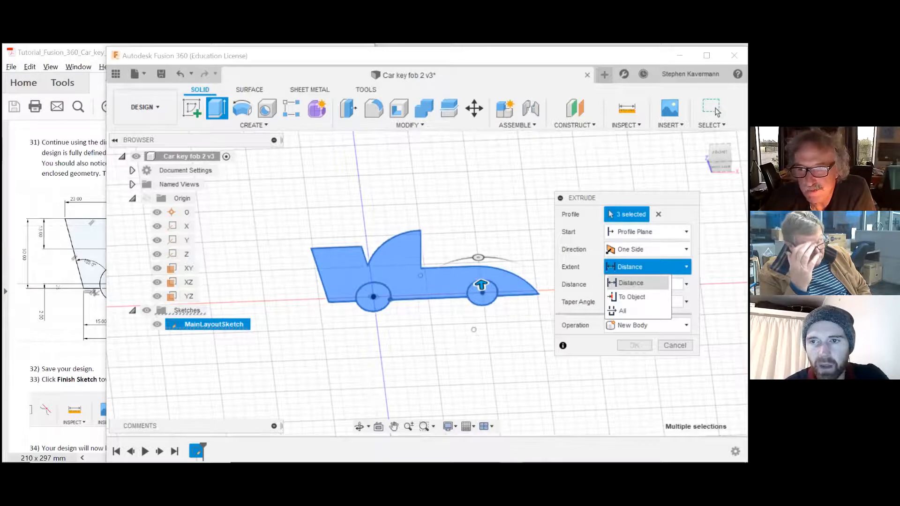
click(628, 283)
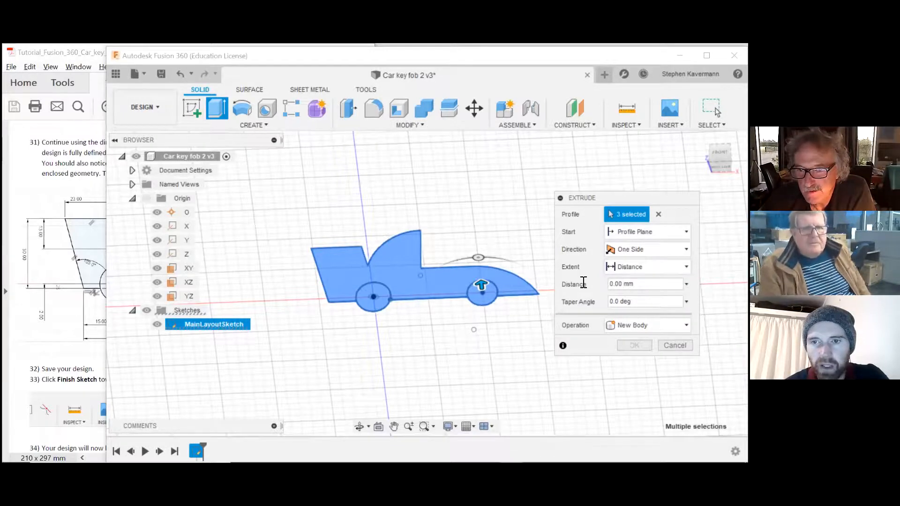
Switch to the PDF tutorial and read on to instructions 36 to 38 about extruding the car body
click(41, 316)
scroll(136, 264, down, 5)
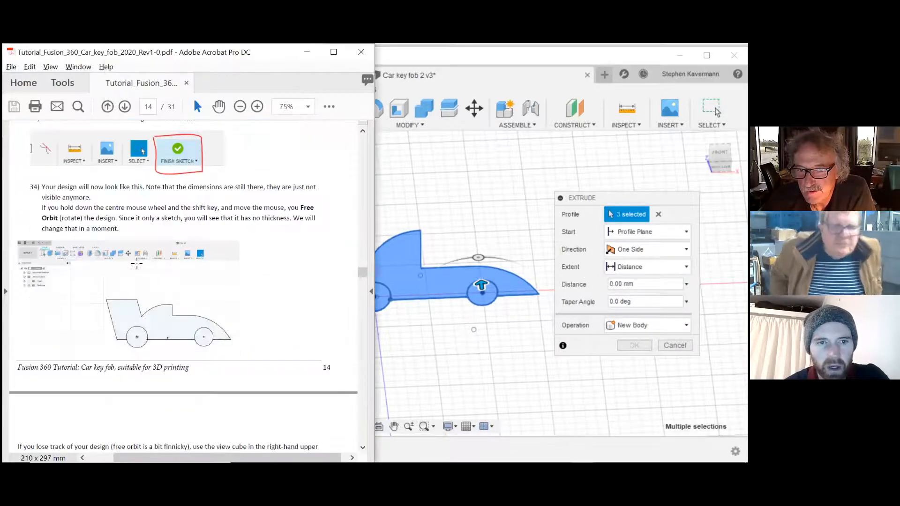
scroll(294, 236, down, 6)
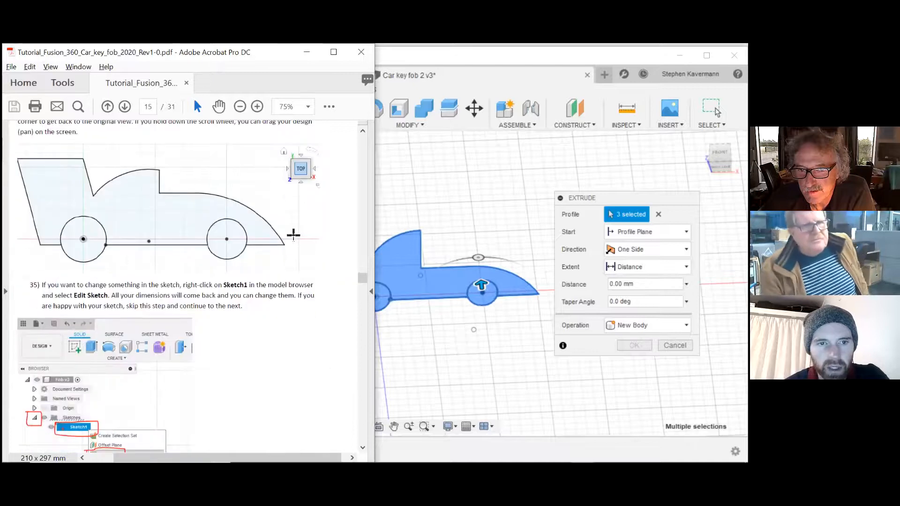
scroll(323, 254, down, 6)
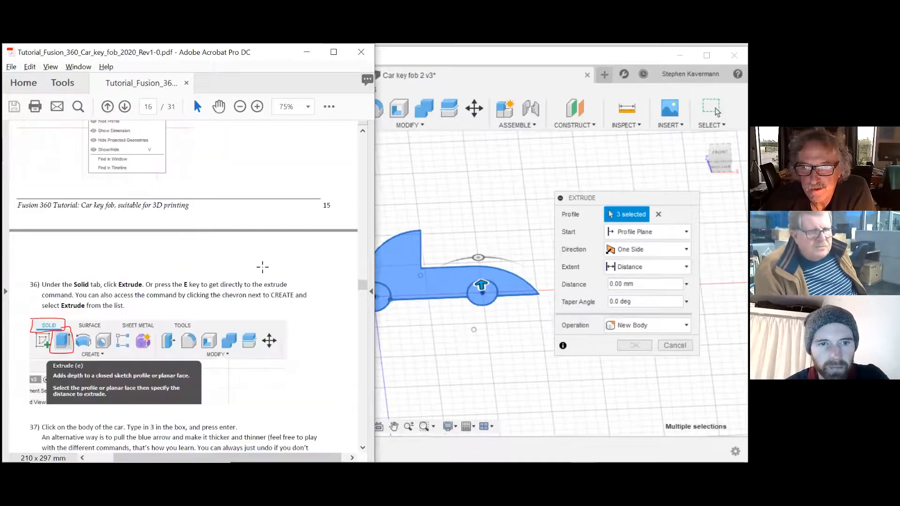
scroll(277, 268, down, 6)
scroll(305, 261, up, 4)
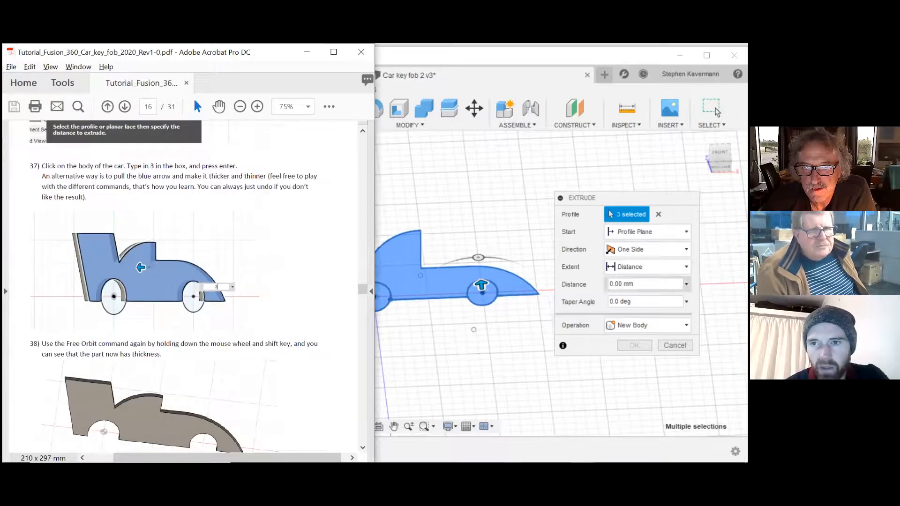
Switch back to Fusion 360 and set the extrusion distance of the car profiles to 3 mm
click(645, 284)
drag(635, 284, 608, 284)
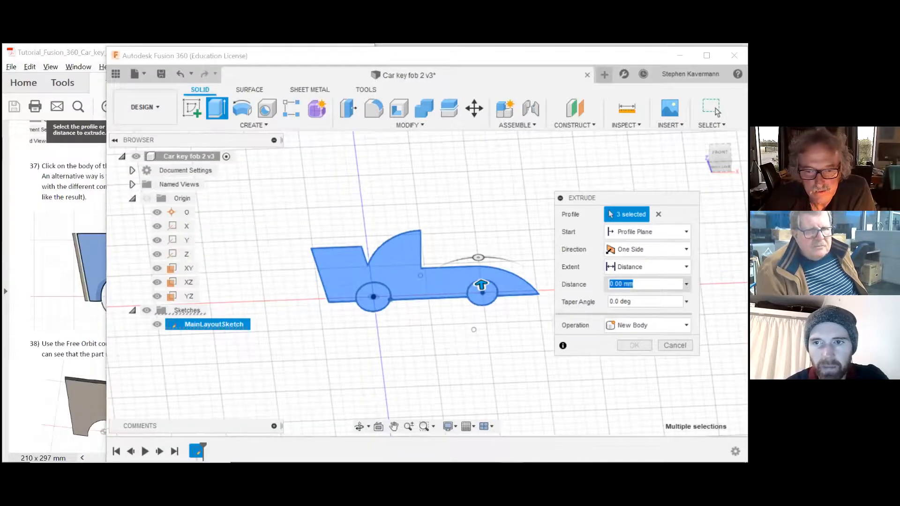
text(3)
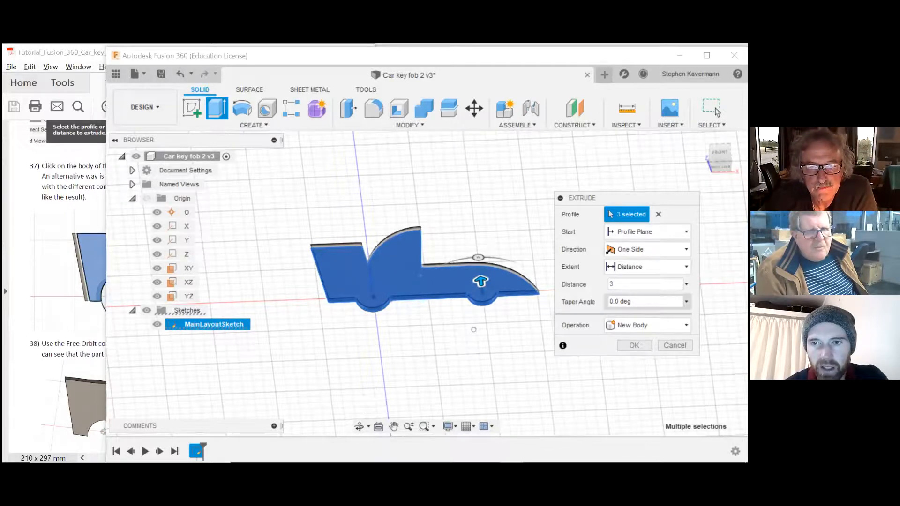
Finish the car extrusion as a new body, keeping the 0.0 deg taper after reviewing the taper and operation options
click(632, 302)
drag(632, 302, 605, 301)
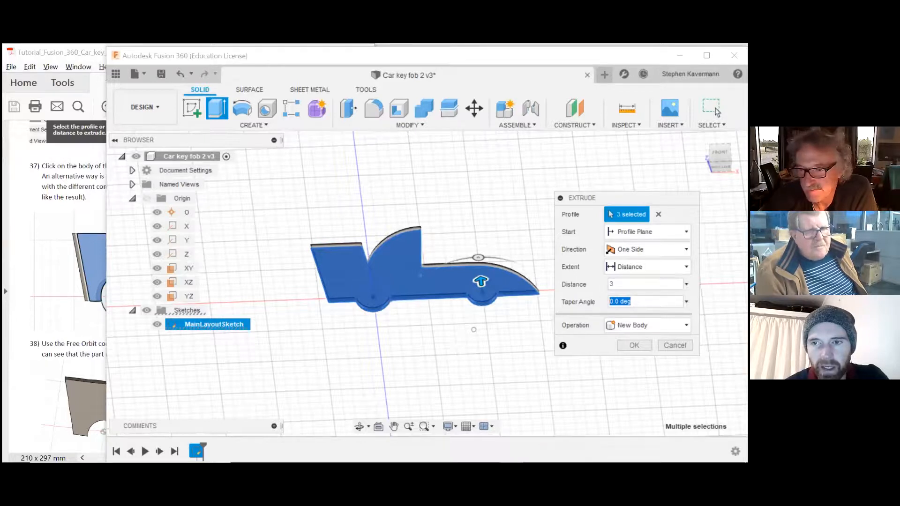
click(647, 325)
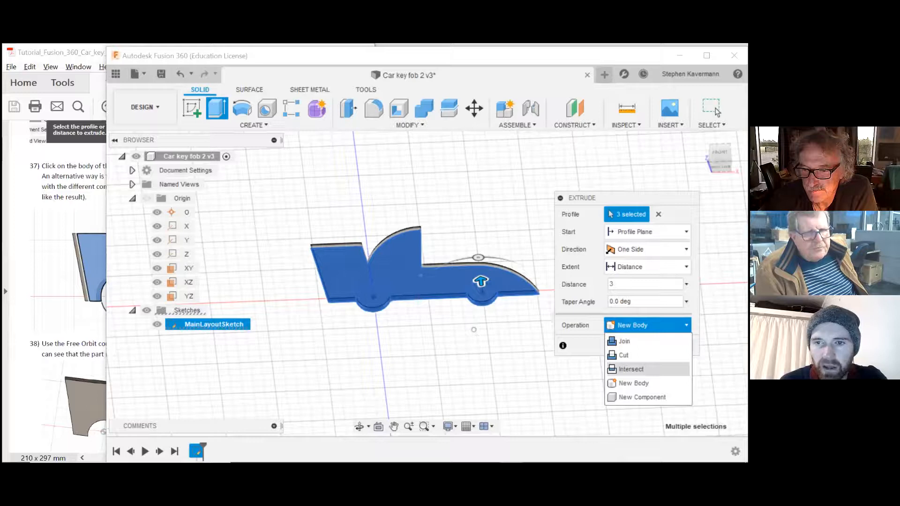
click(652, 326)
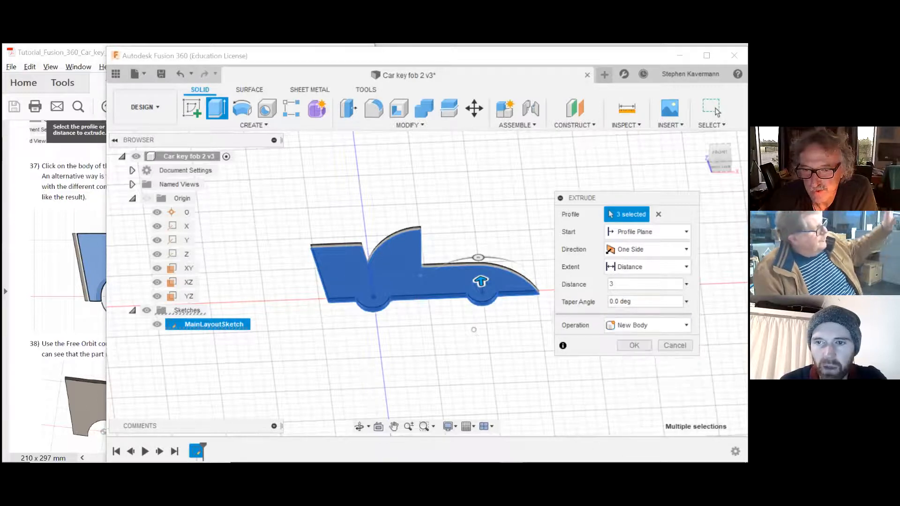
key(Return)
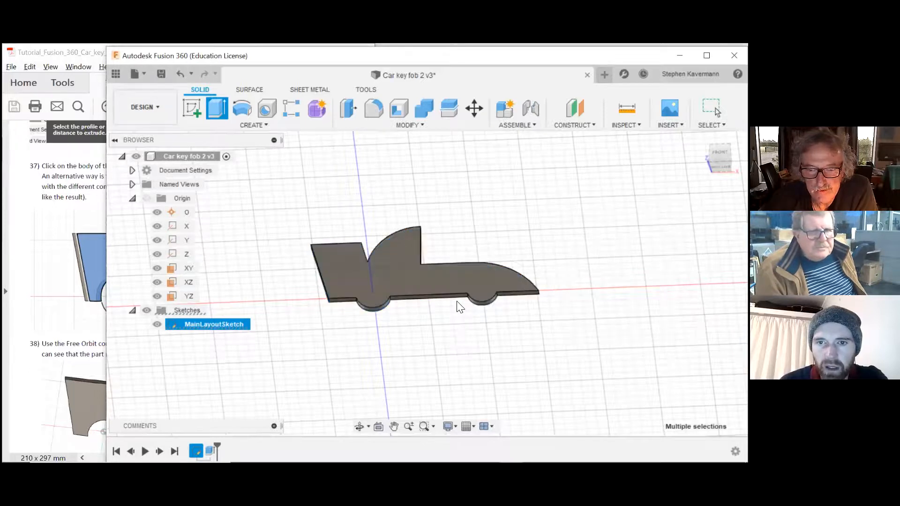
Inspect the thickness of the extruded car and make MainLayoutSketch visible again
scroll(442, 301, up, 2)
shift+middle_drag(471, 303, 522, 294)
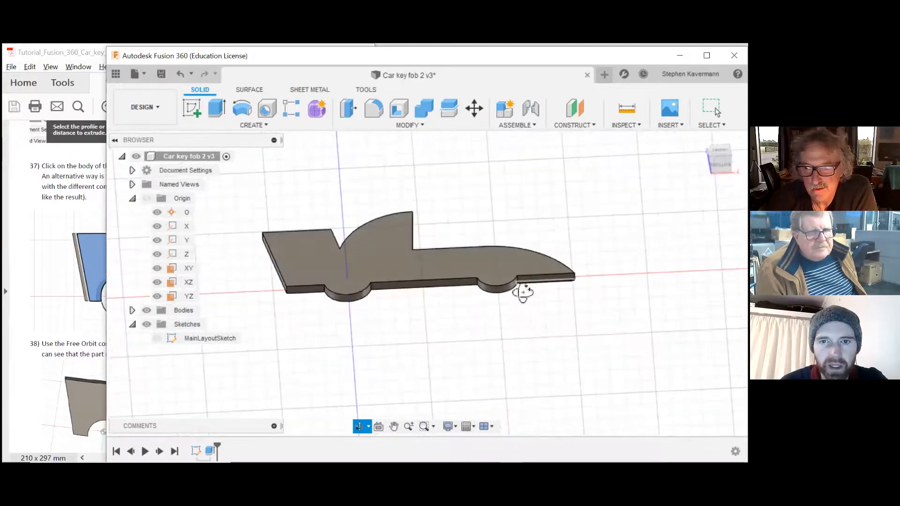
middle_drag(519, 328, 569, 298)
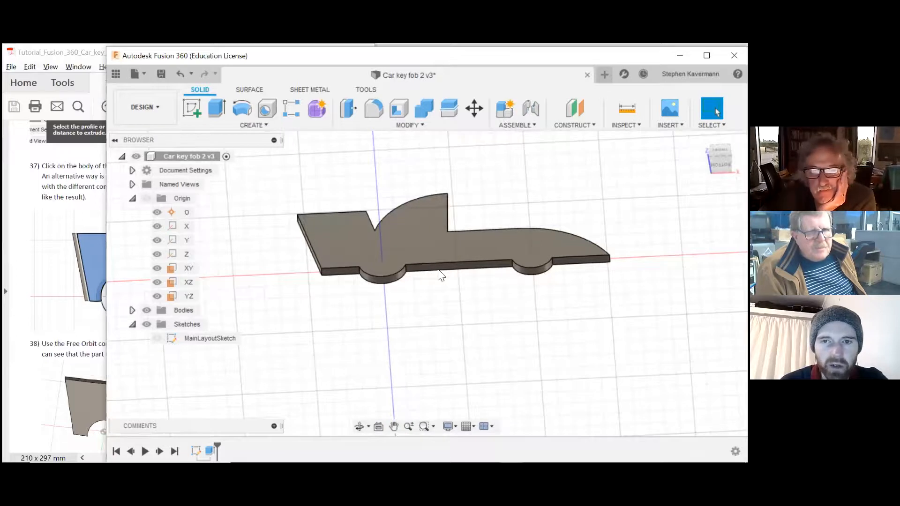
shift+middle_drag(453, 247, 445, 302)
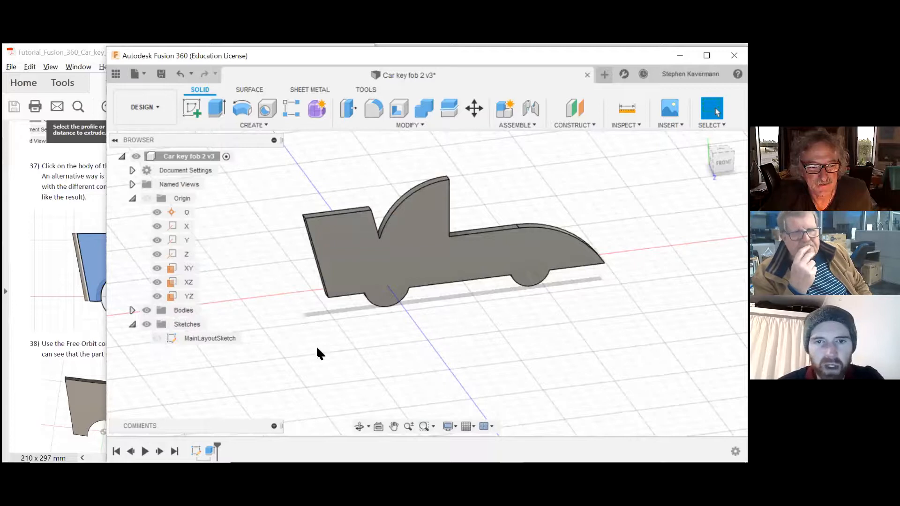
click(341, 283)
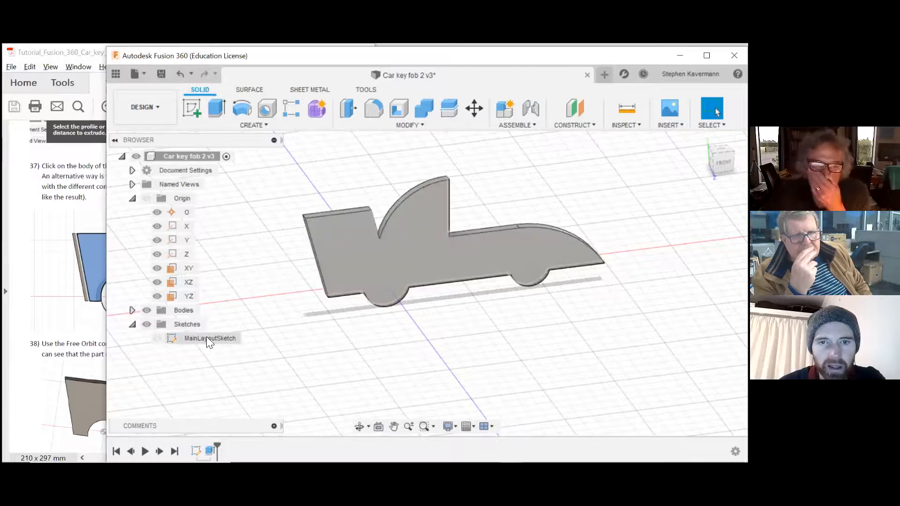
click(155, 339)
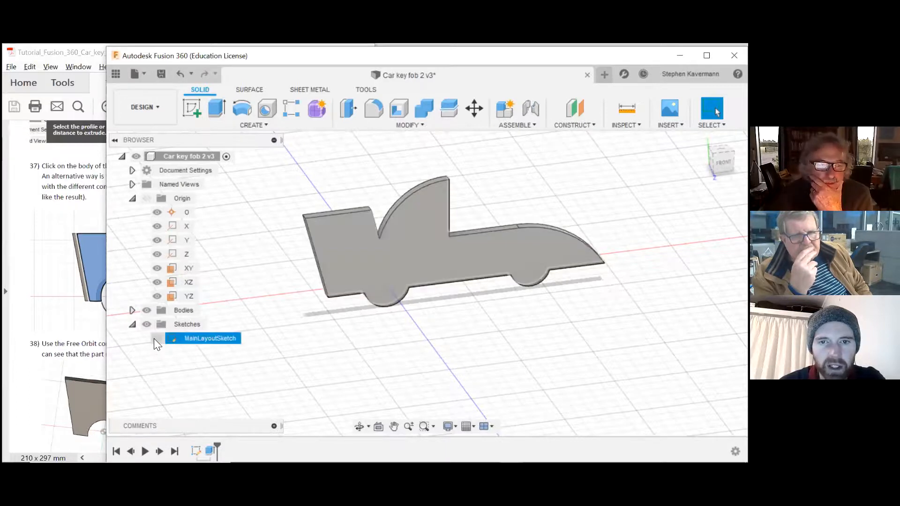
click(160, 355)
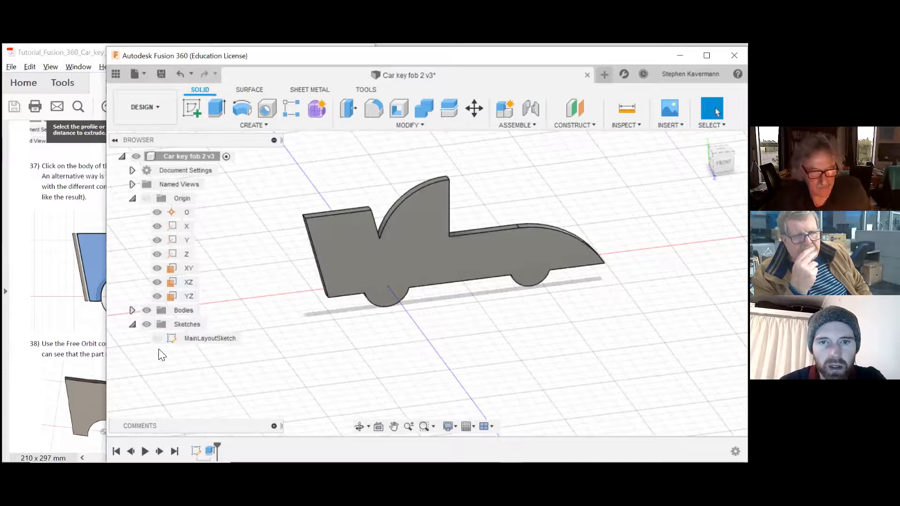
click(158, 335)
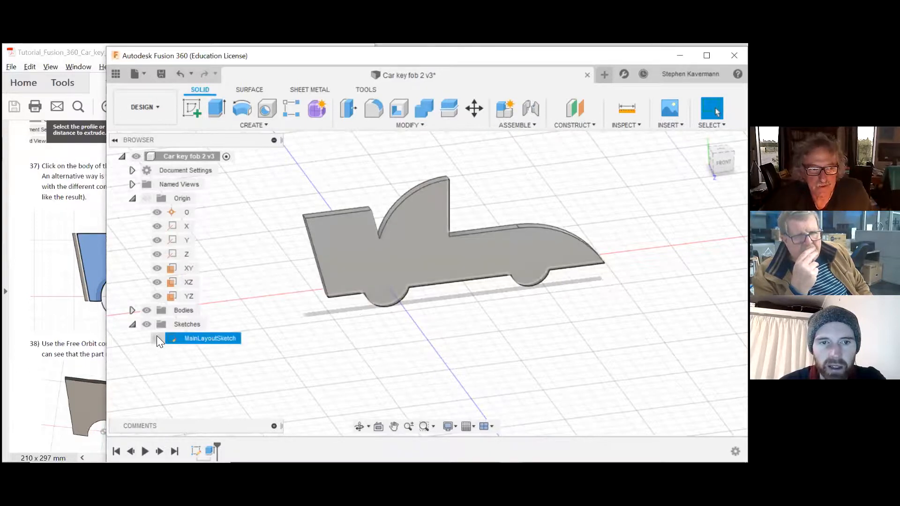
click(157, 336)
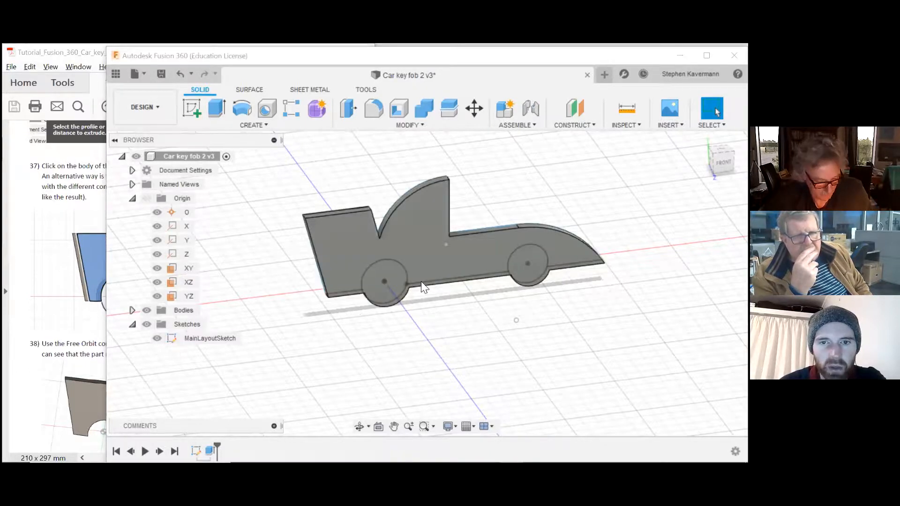
click(158, 338)
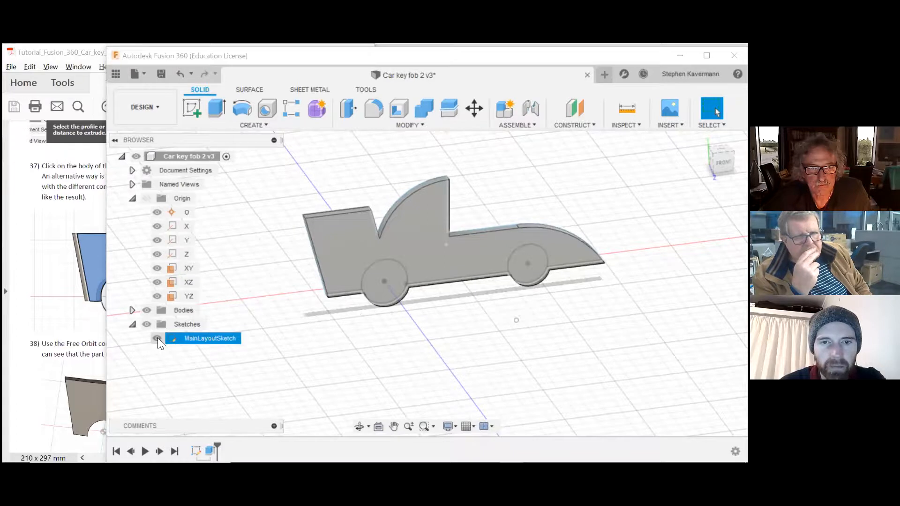
click(157, 338)
click(157, 338)
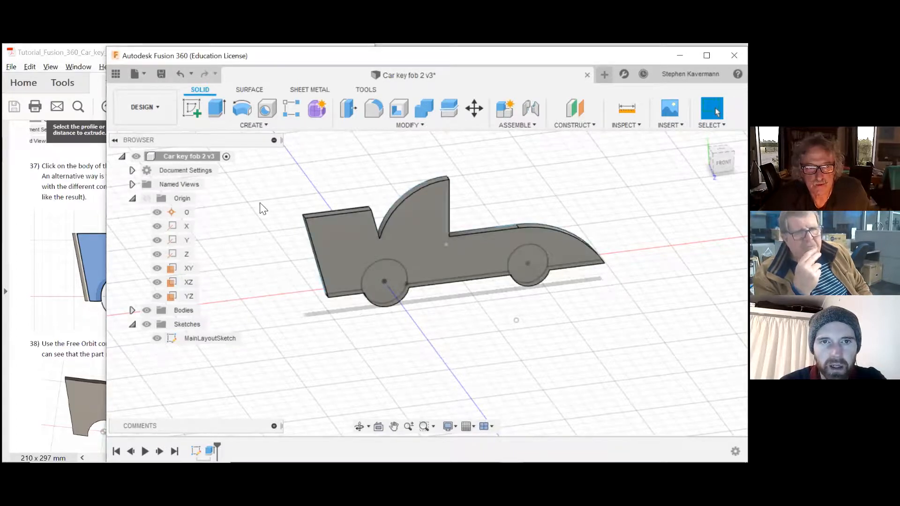
Start another Extrude, shift the window to uncover the tutorial, and toggle MainLayoutSketch off and back on
click(217, 108)
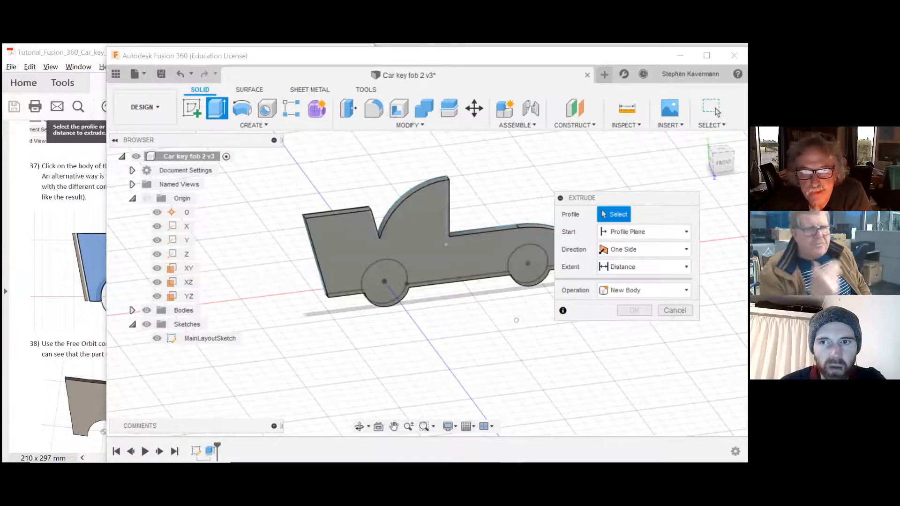
middle_drag(450, 286, 539, 246)
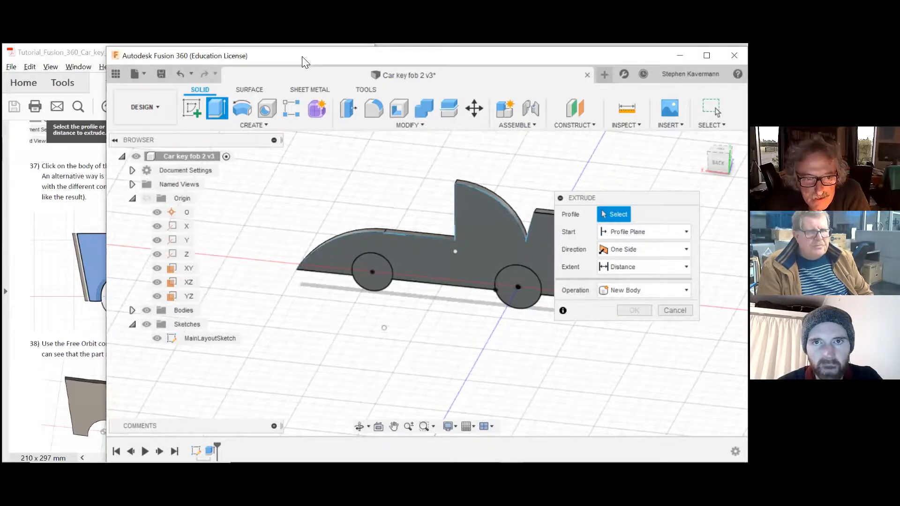
drag(302, 56, 490, 57)
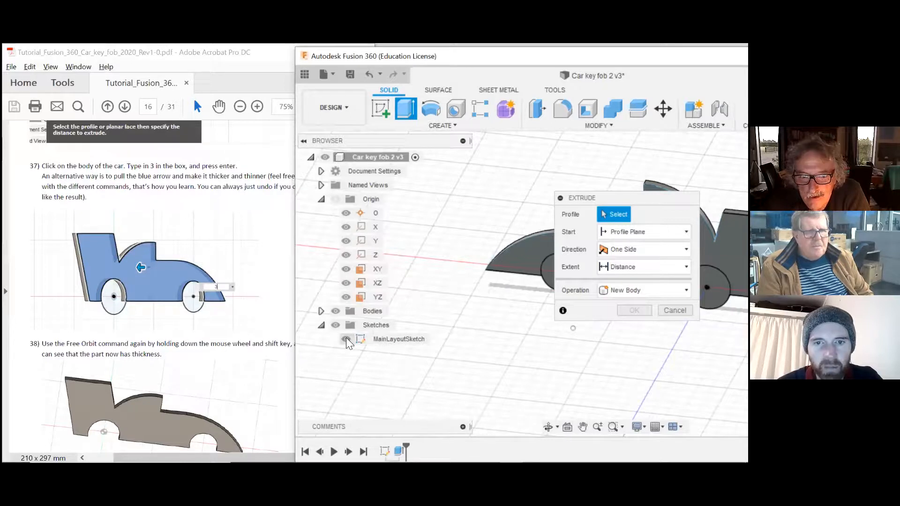
mouse_move(429, 319)
shift+middle_down()
mouse_move(403, 331)
mouse_move(416, 326)
shift+middle_up()
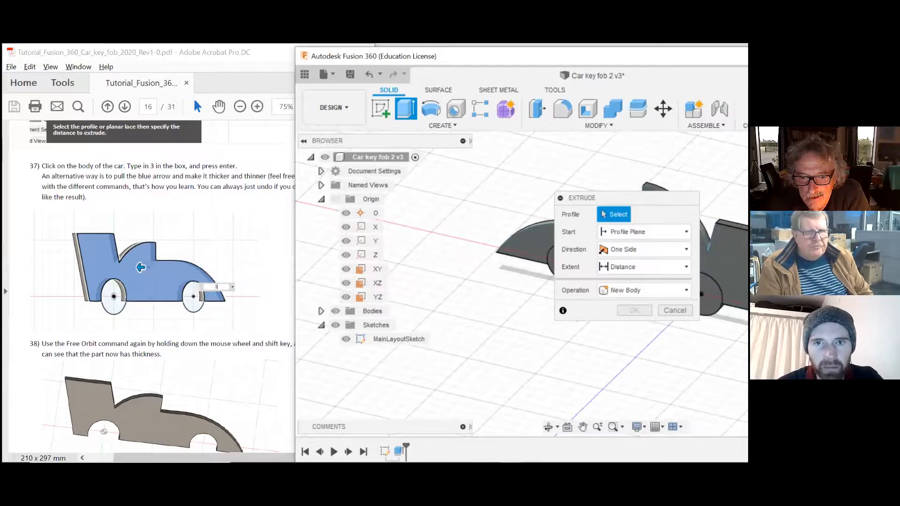
click(177, 352)
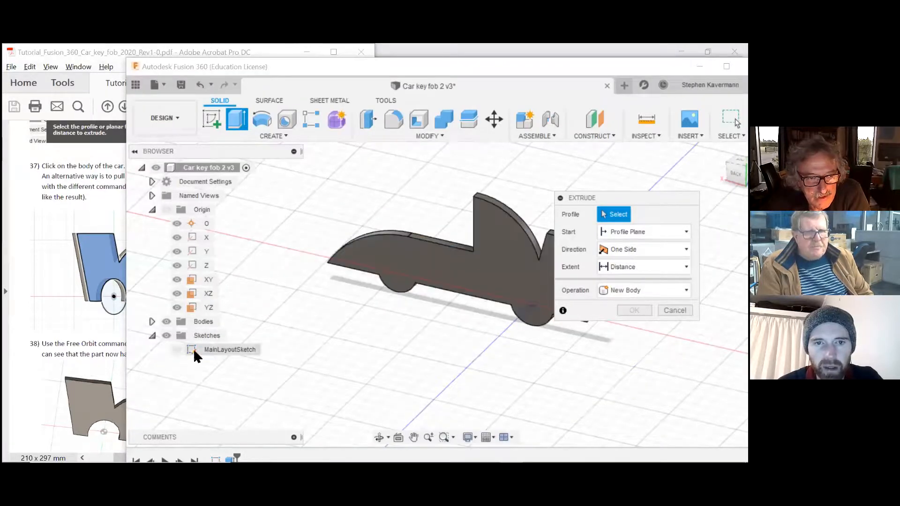
click(177, 350)
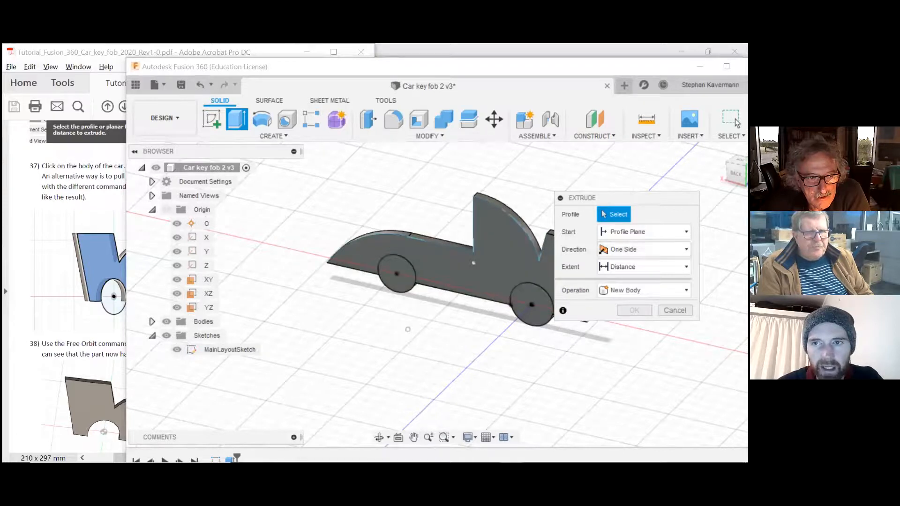
Extrude the rear wheel circle 5 mm into the car body with the Cut operation
click(532, 286)
shift+middle_drag(420, 321, 516, 364)
click(640, 284)
key(ctrl+a)
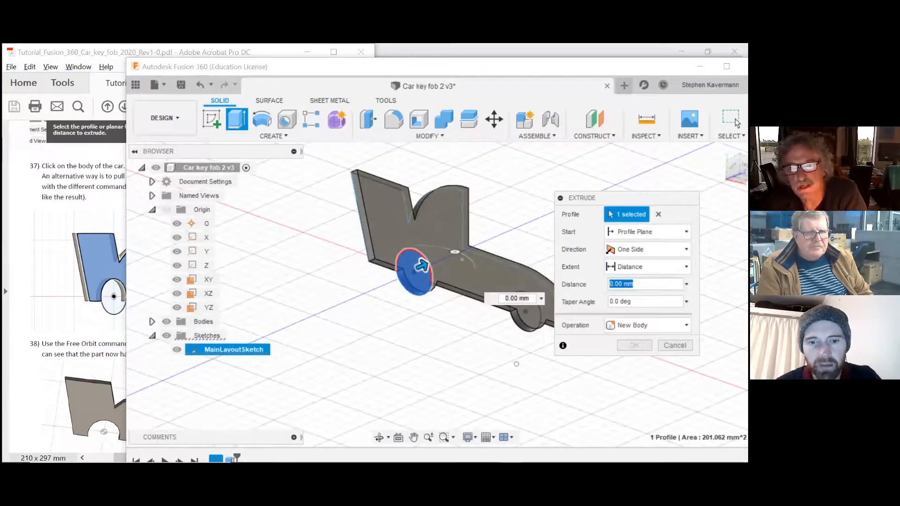
text(5)
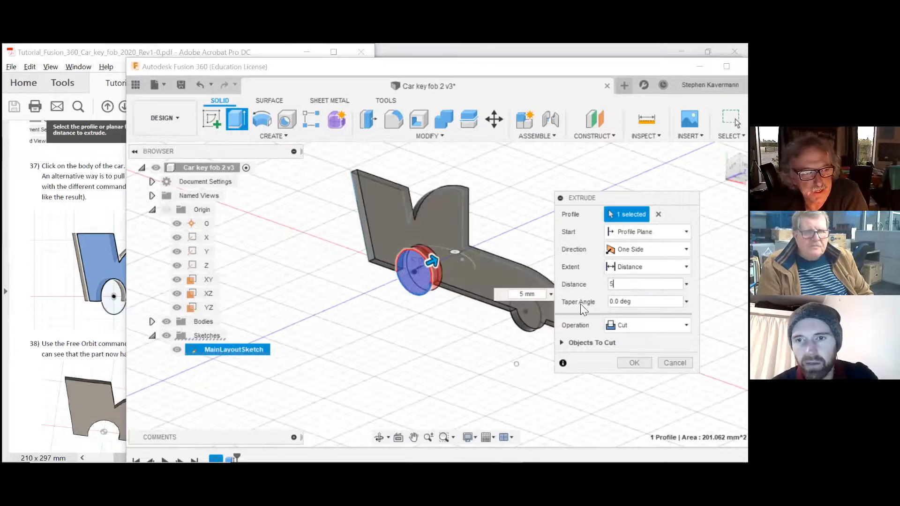
key(Return)
Edit the rear wheel extrusion and change its operation to Join
shift+middle_drag(305, 342, 178, 335)
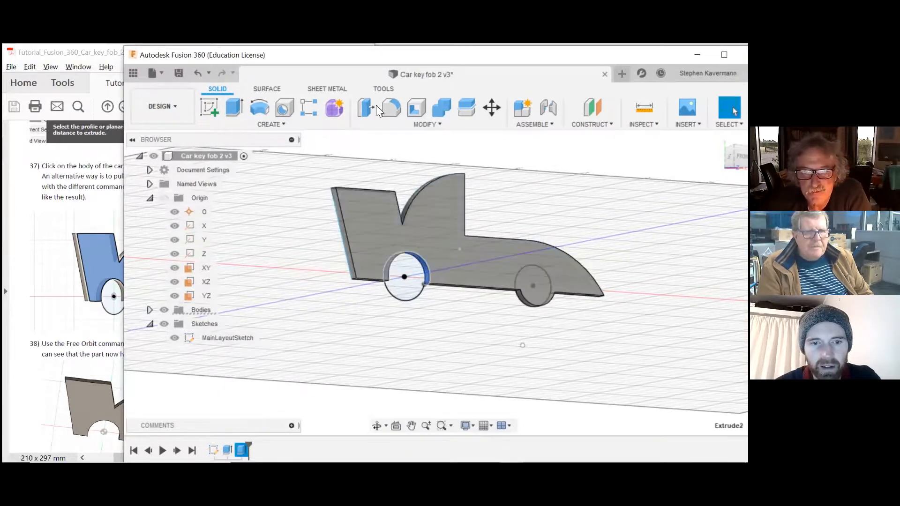
right_click(242, 450)
click(272, 331)
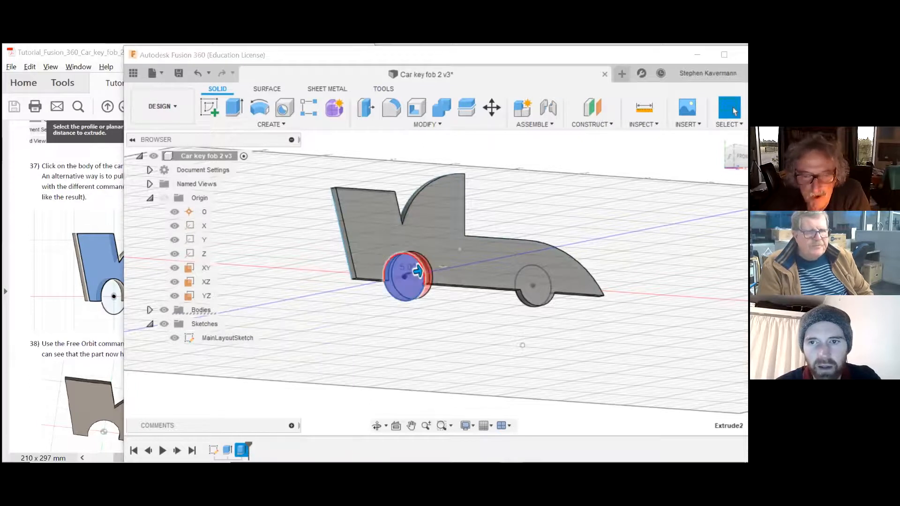
click(647, 325)
click(624, 341)
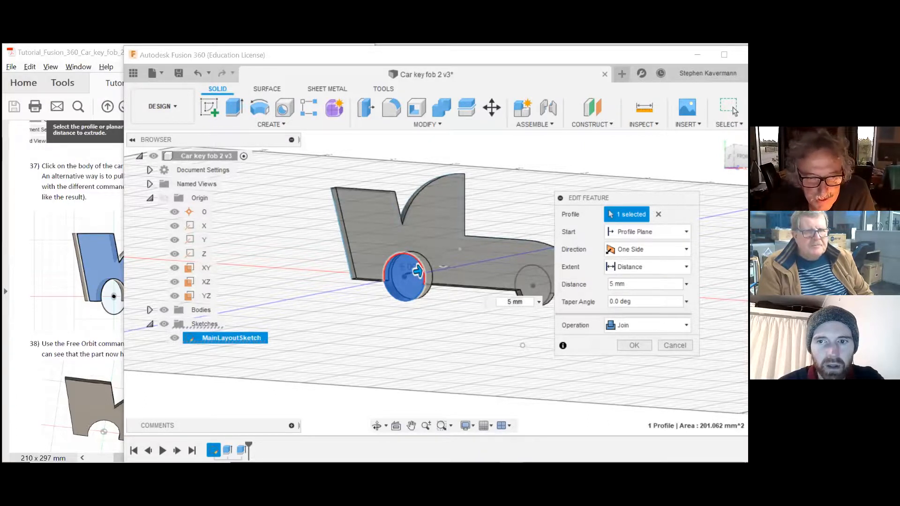
click(634, 345)
Compare the joined wheel with its sketch by hiding MainLayoutSketch and showing it again
click(175, 338)
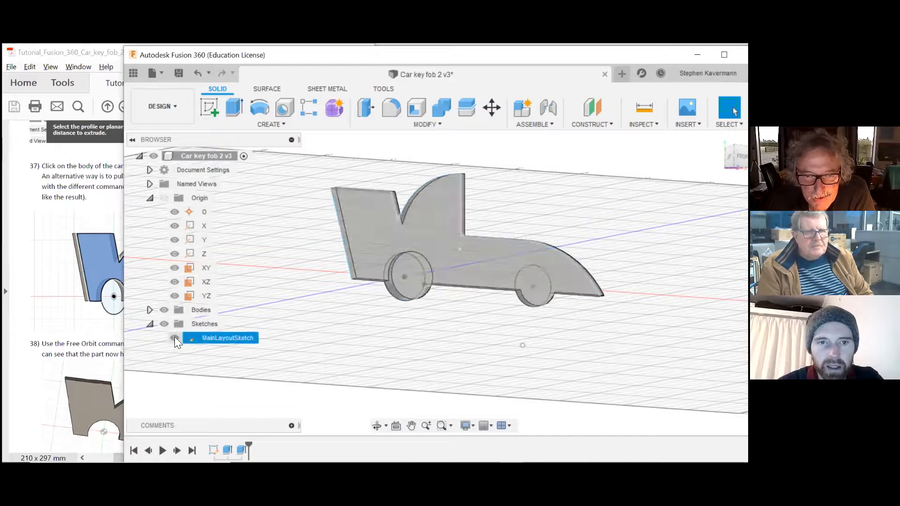
click(175, 337)
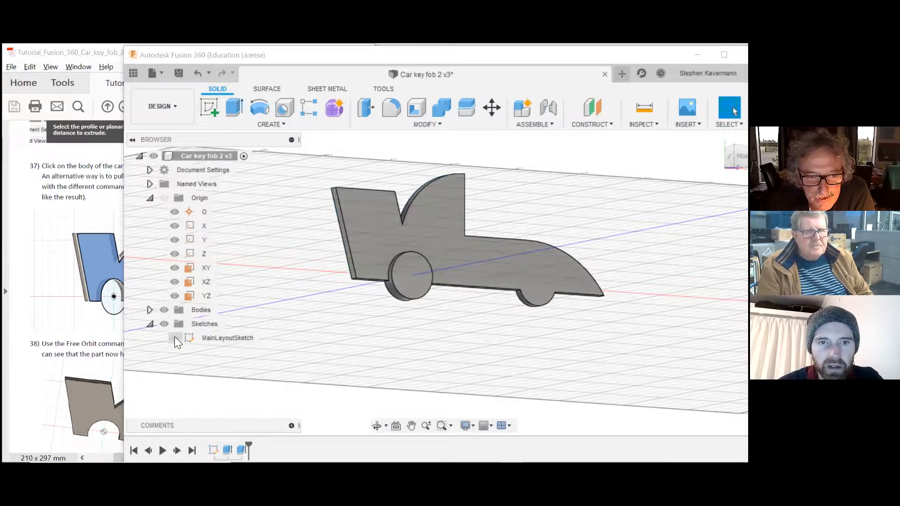
click(174, 337)
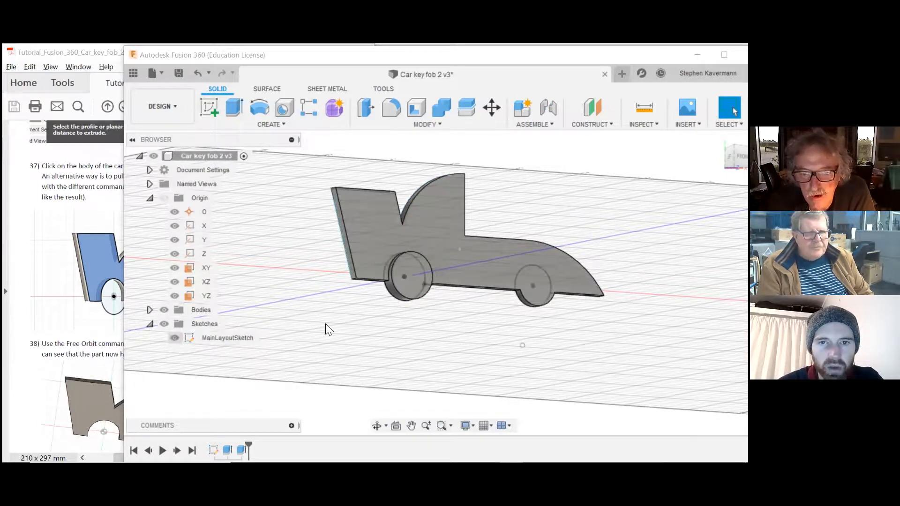
shift+middle_drag(394, 307, 393, 328)
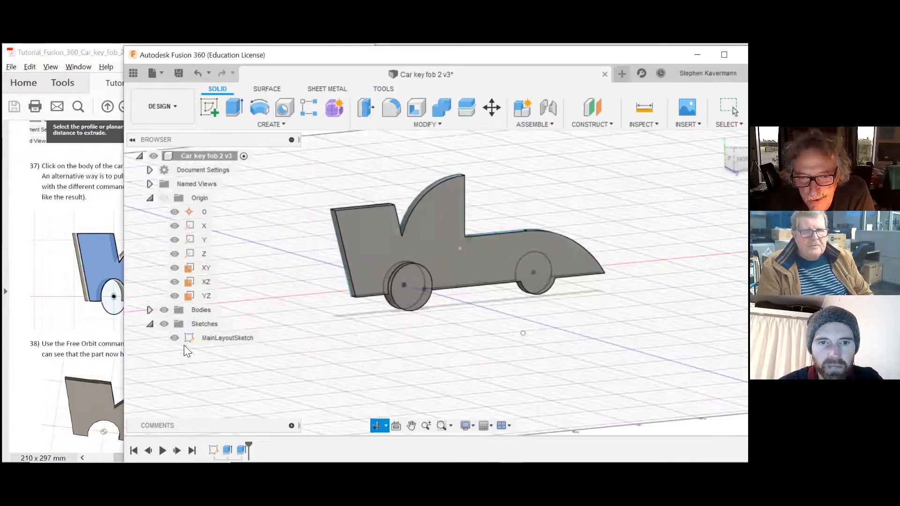
click(176, 339)
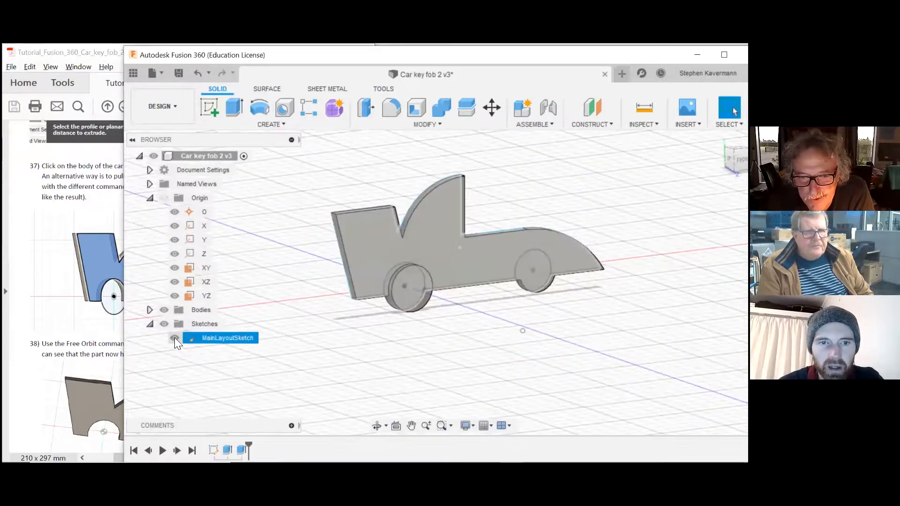
Examine the Sketches and Bodies folders in the design's structure, collapsing and re-expanding the sketches
click(150, 324)
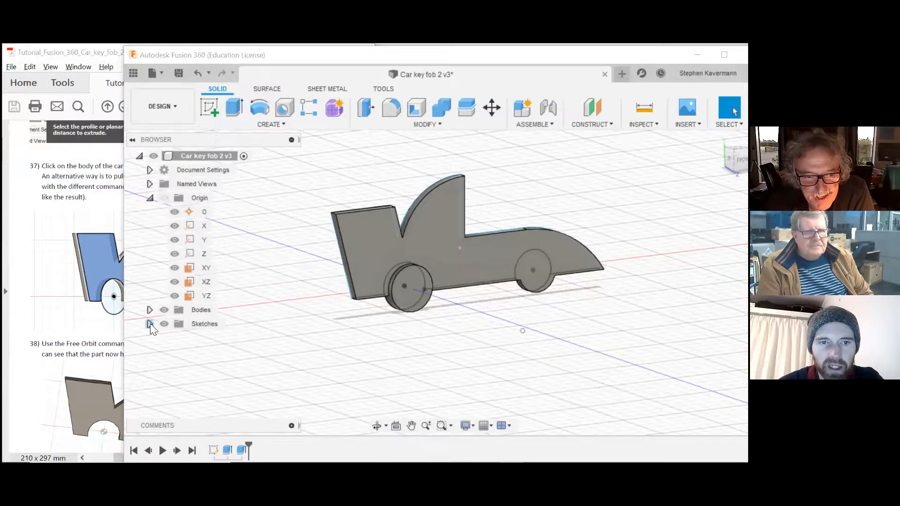
click(149, 324)
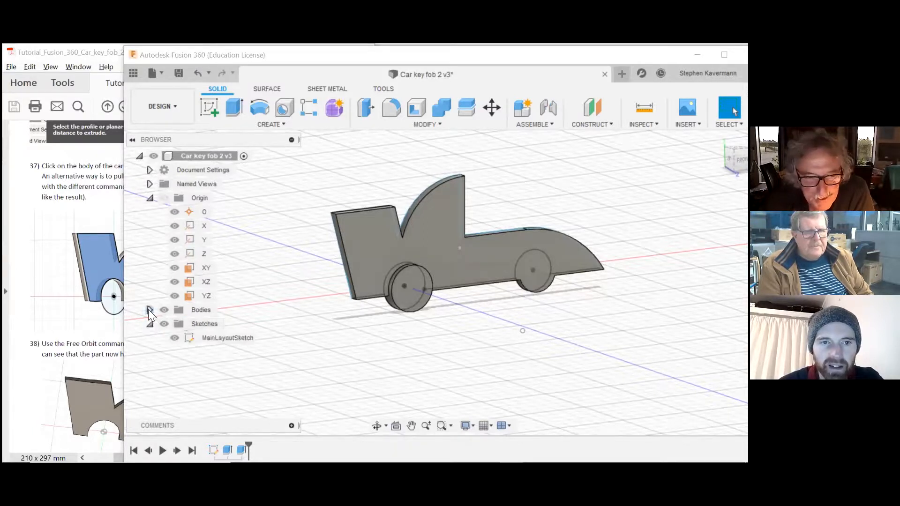
click(190, 324)
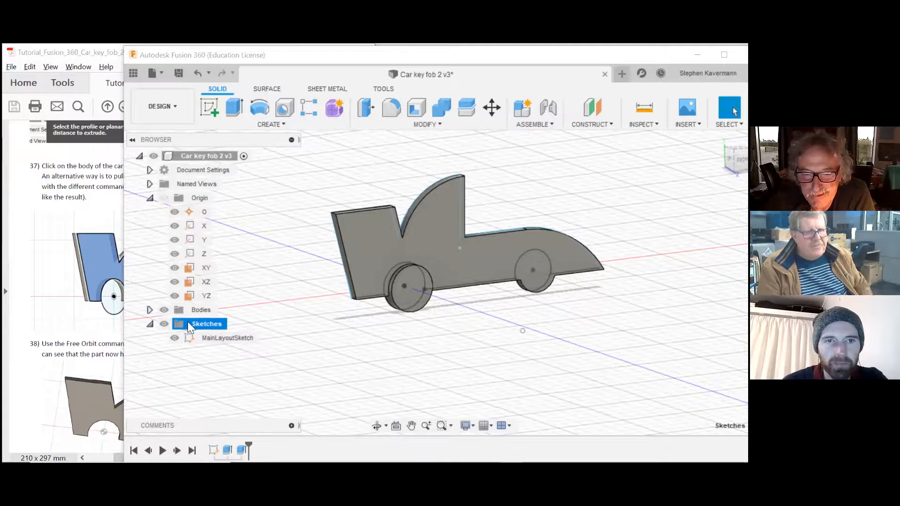
click(275, 322)
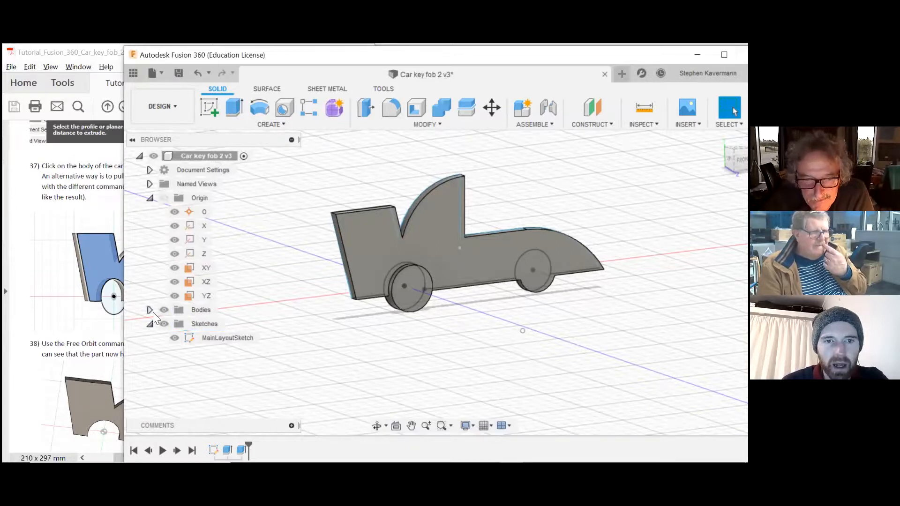
click(197, 311)
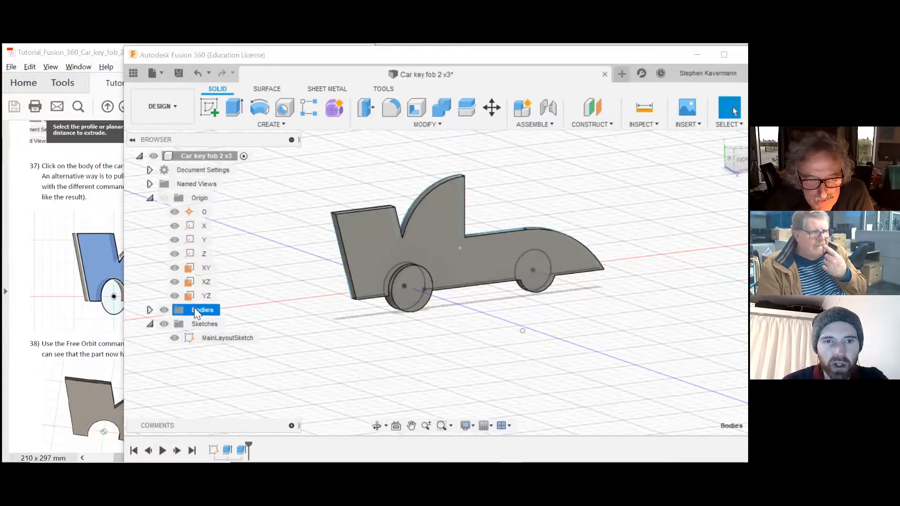
Examine Body1 and MainLayoutSketch by highlighting each in the design's structure and viewing the car from different angles
click(150, 310)
click(211, 324)
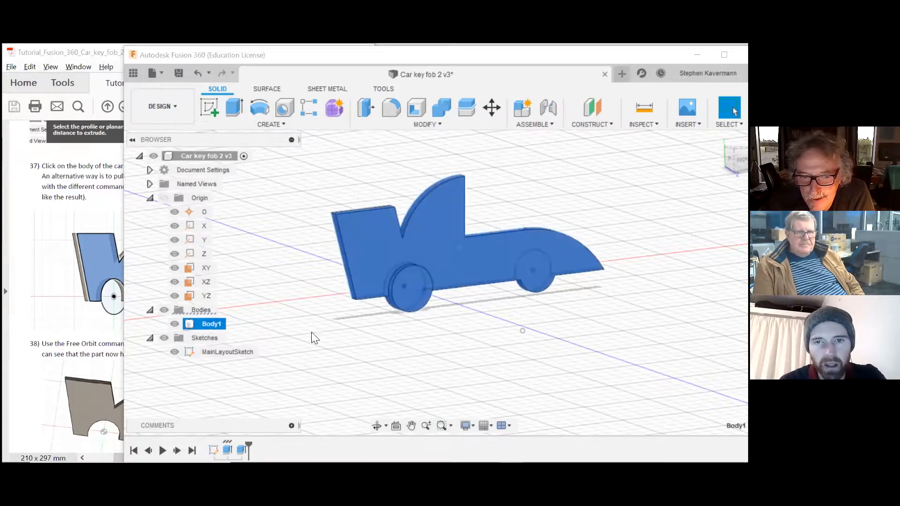
click(318, 345)
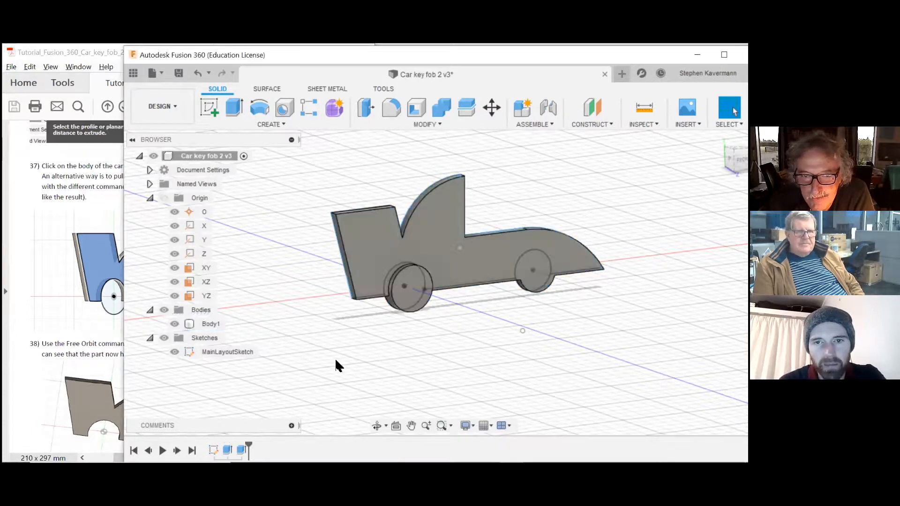
click(225, 352)
click(429, 323)
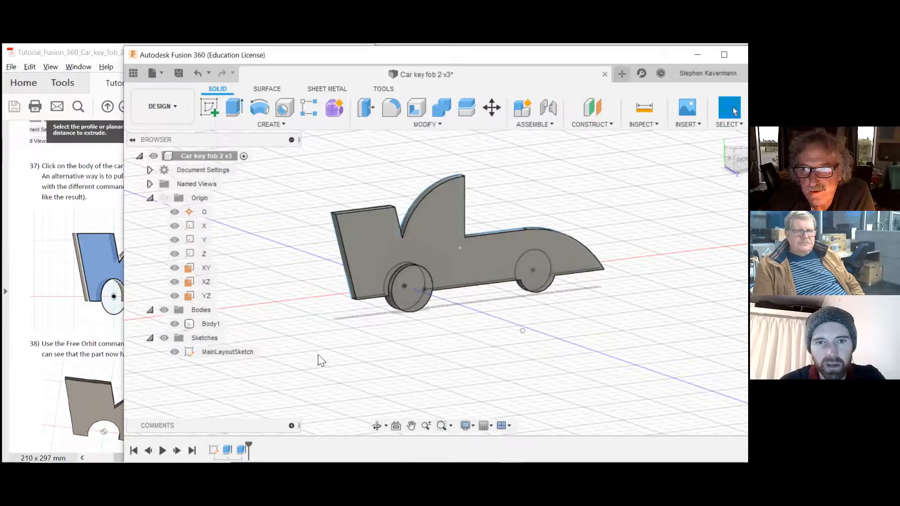
shift+middle_drag(393, 339, 392, 370)
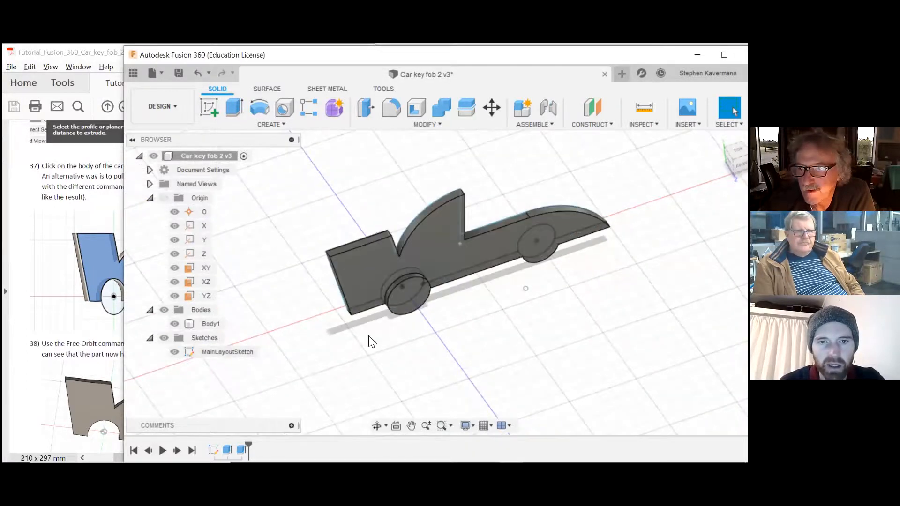
shift+middle_drag(327, 263, 445, 304)
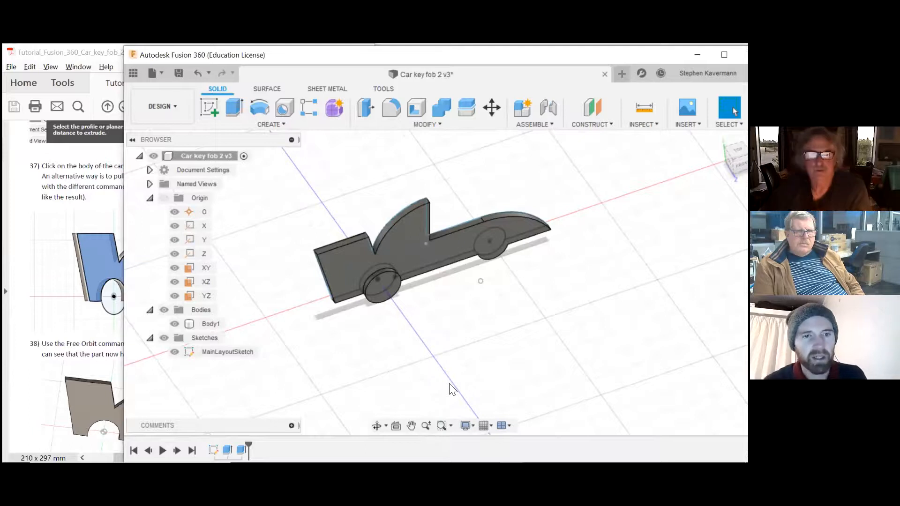
Switch to the PDF tutorial to reread step 37 on extruding the car body, and return to the Fusion 360 model
click(91, 192)
scroll(133, 202, up, 3)
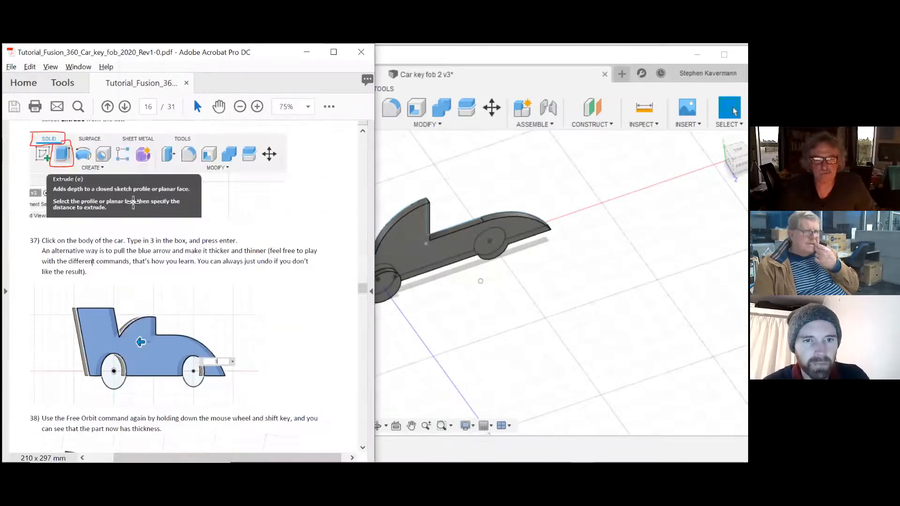
scroll(133, 203, down, 2)
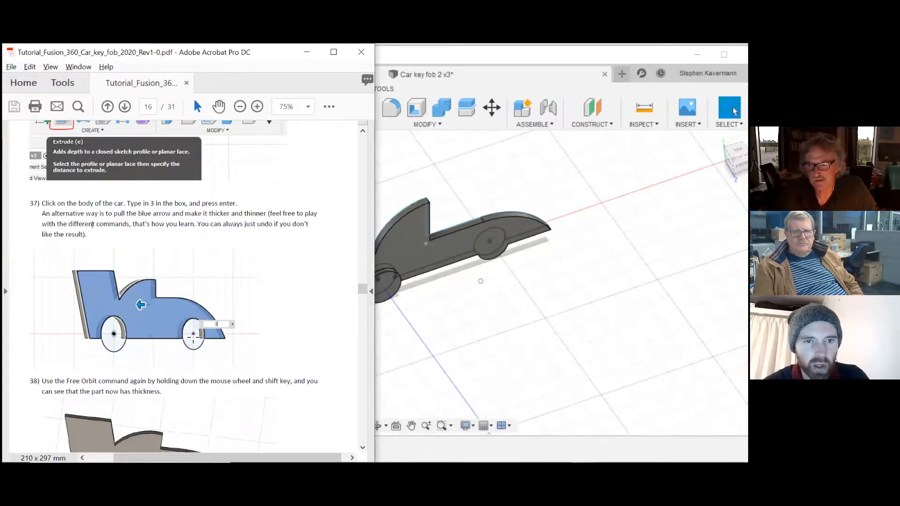
click(518, 306)
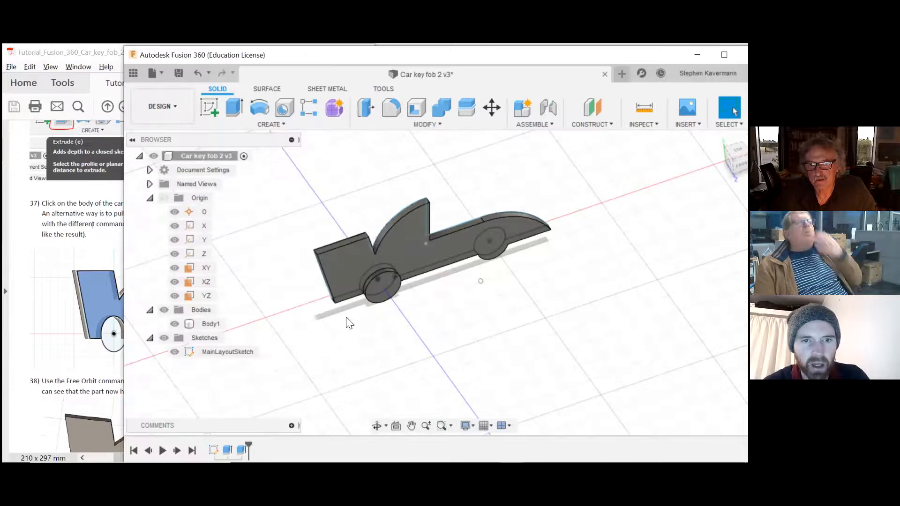
shift+middle_drag(455, 279, 454, 281)
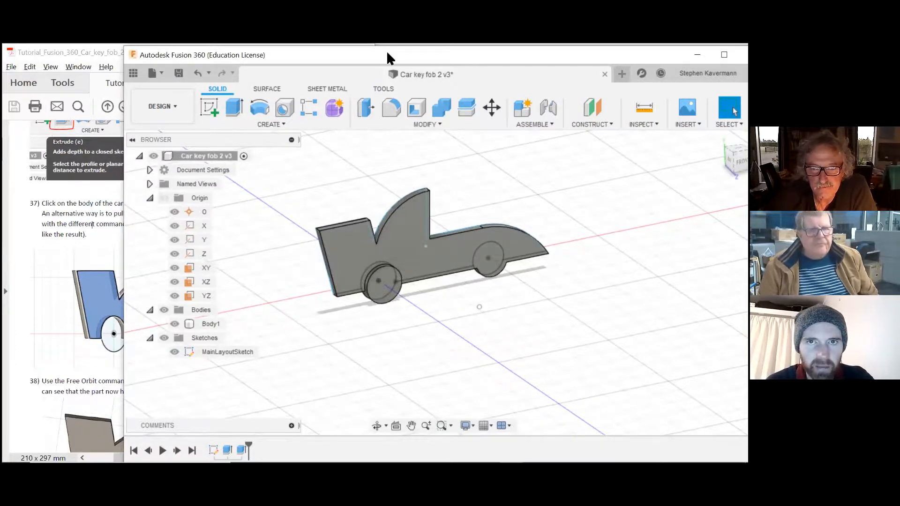
drag(387, 57, 465, 56)
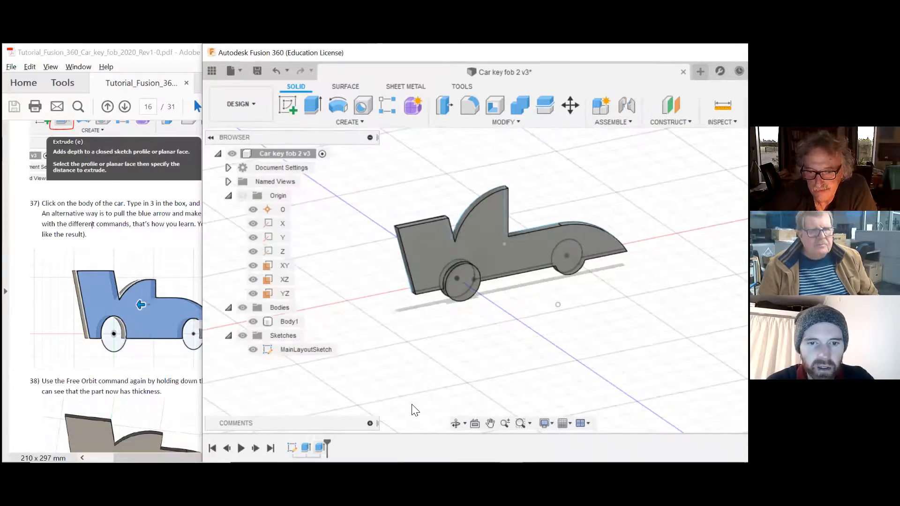
drag(391, 58, 305, 53)
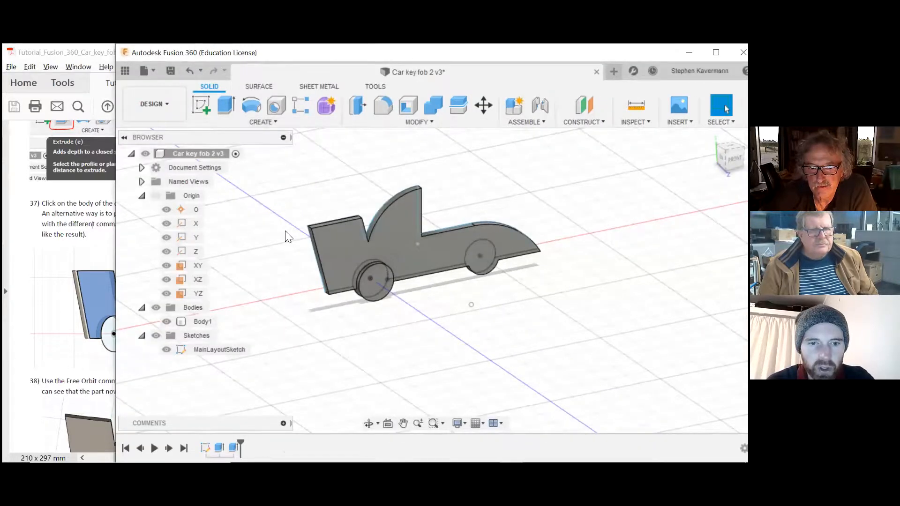
Roll the history back to before the wheel extrusion and edit the 3 mm body extrusion to use only the car body profile
drag(240, 444, 226, 443)
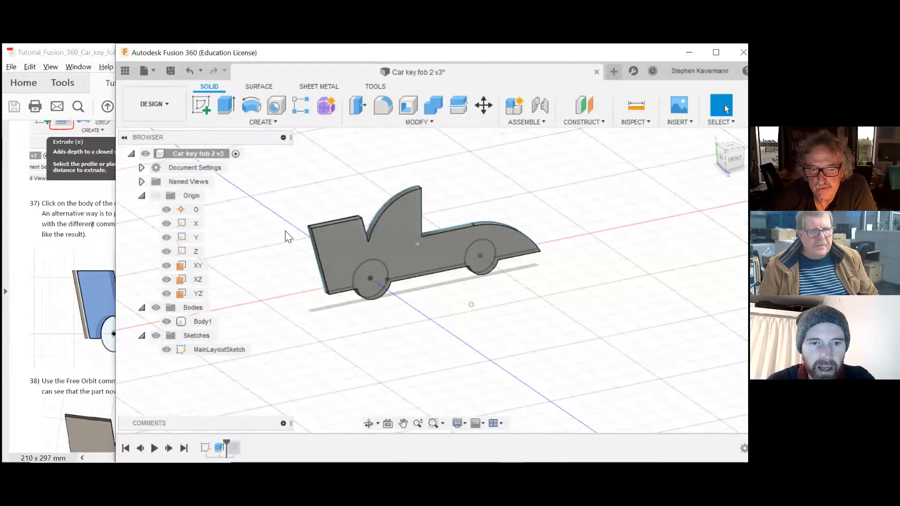
right_click(219, 448)
click(279, 327)
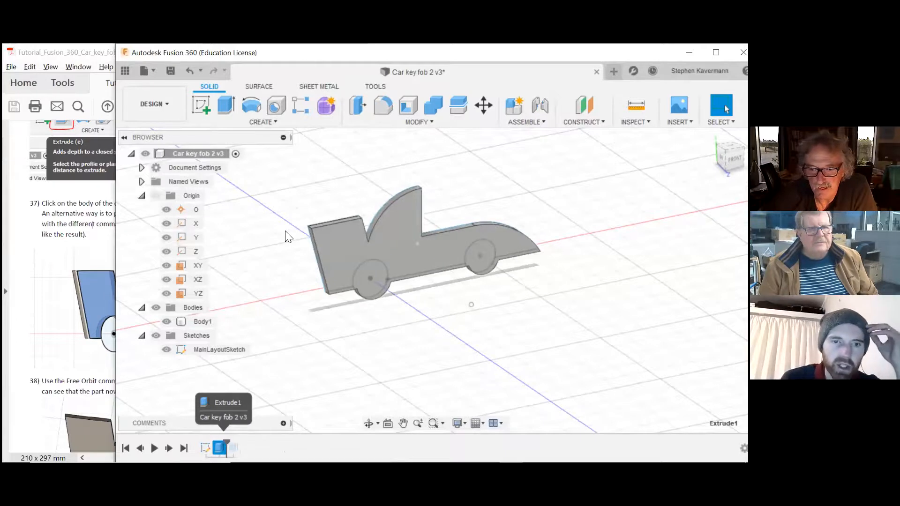
right_click(221, 446)
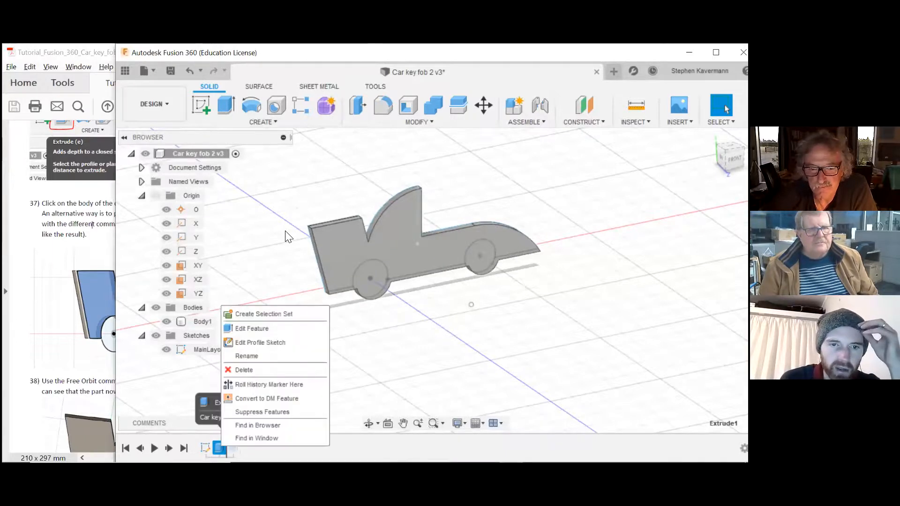
click(245, 328)
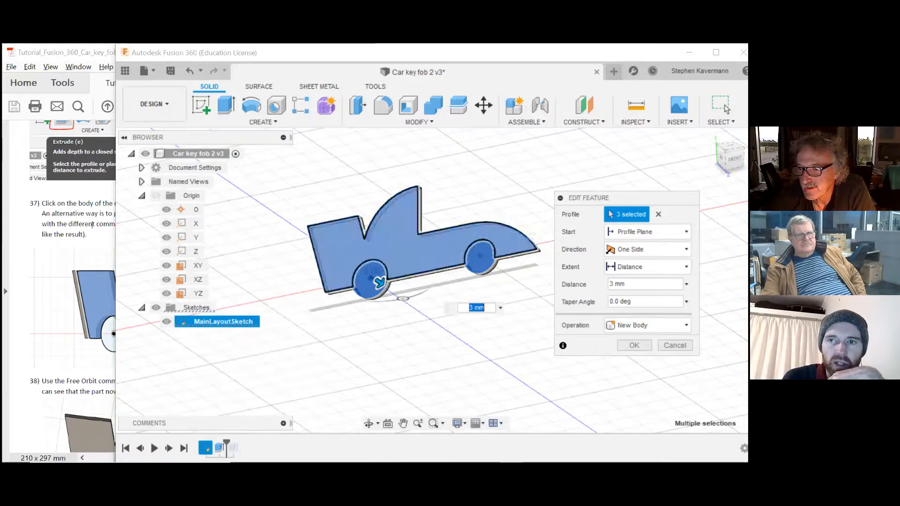
click(658, 215)
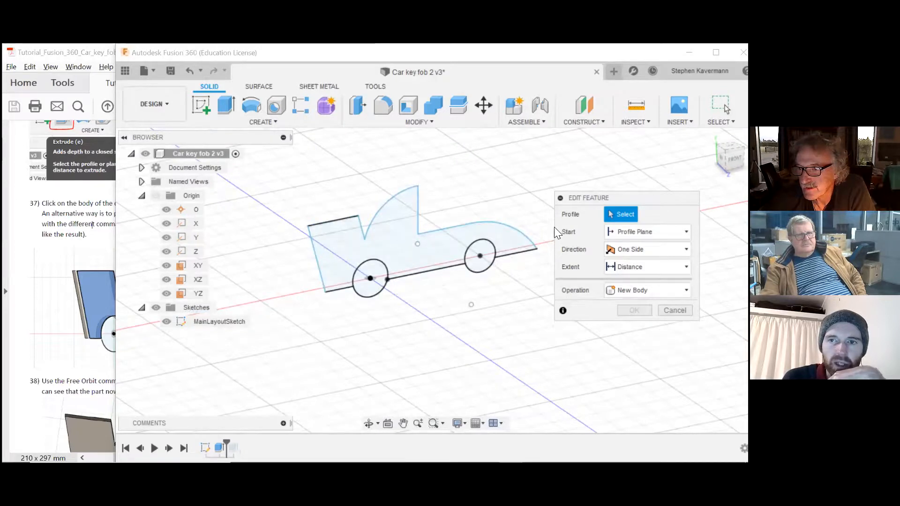
click(406, 237)
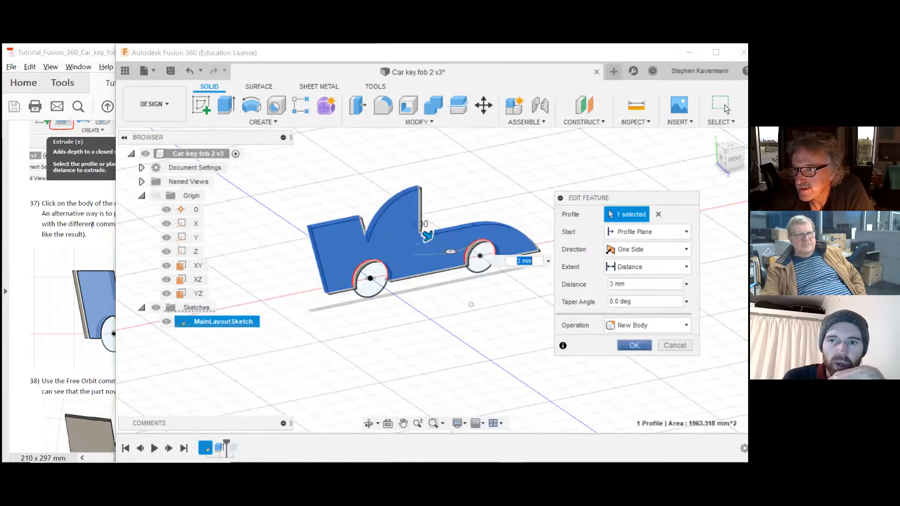
key(Return)
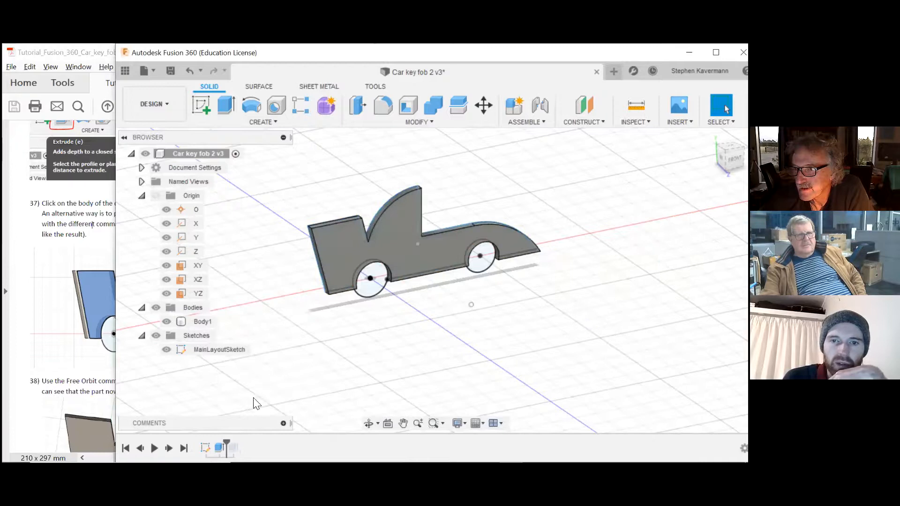
mouse_move(446, 245)
shift+middle_down()
mouse_move(457, 262)
mouse_move(429, 224)
mouse_move(450, 261)
shift+middle_up()
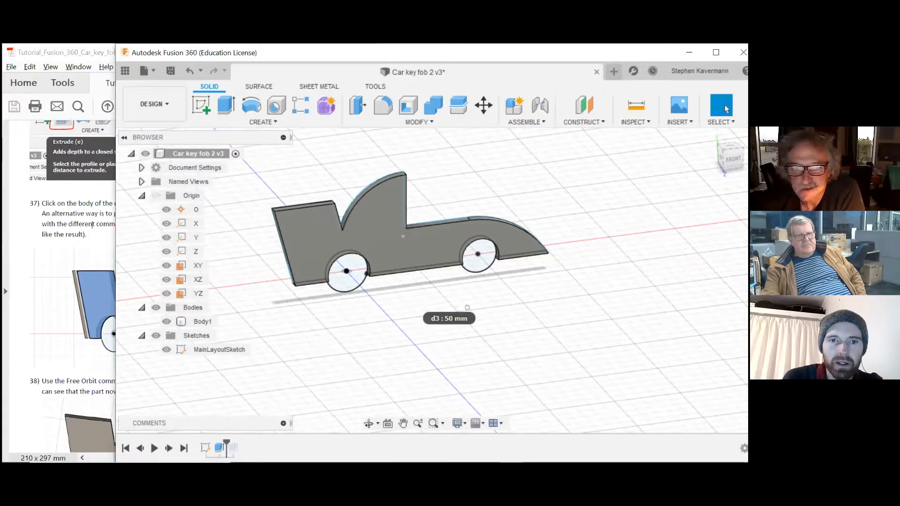
Examine how MainLayoutSketch relates to the body and wheel circles by highlighting it and toggling its visibility off and on
click(344, 283)
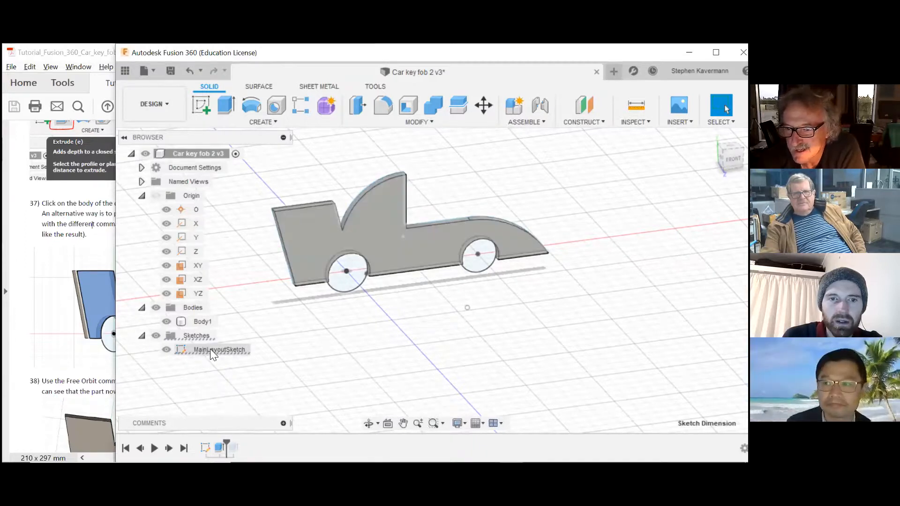
click(190, 350)
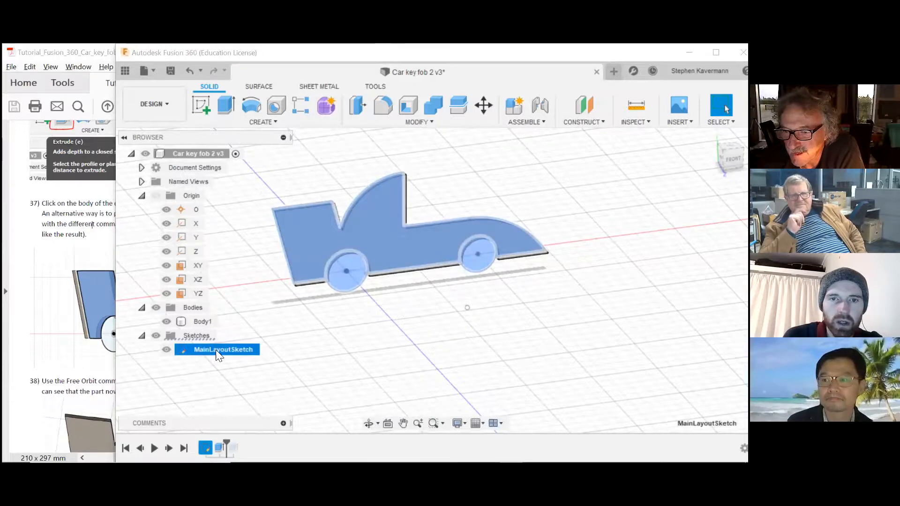
click(222, 364)
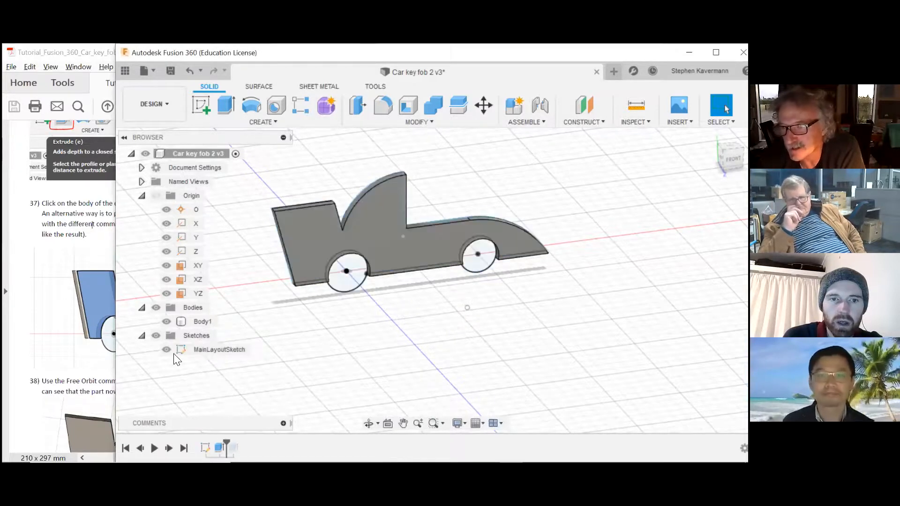
click(166, 350)
click(167, 350)
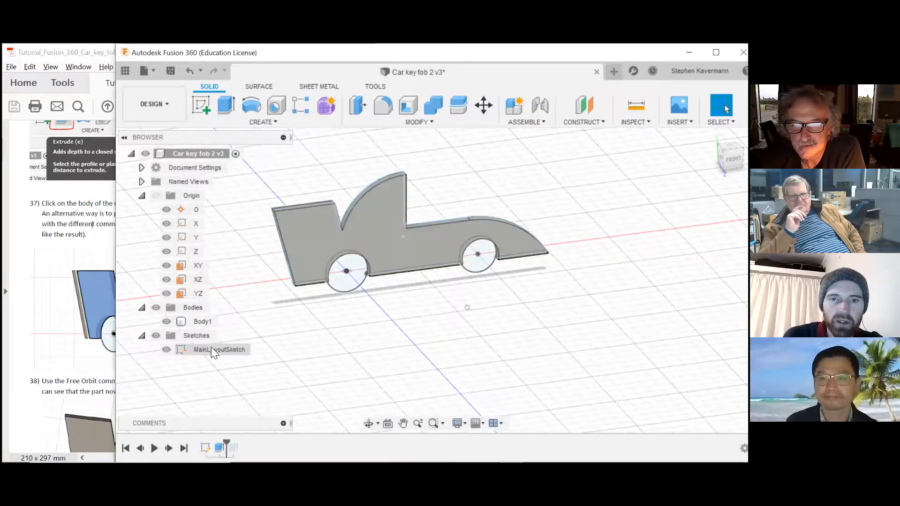
click(210, 351)
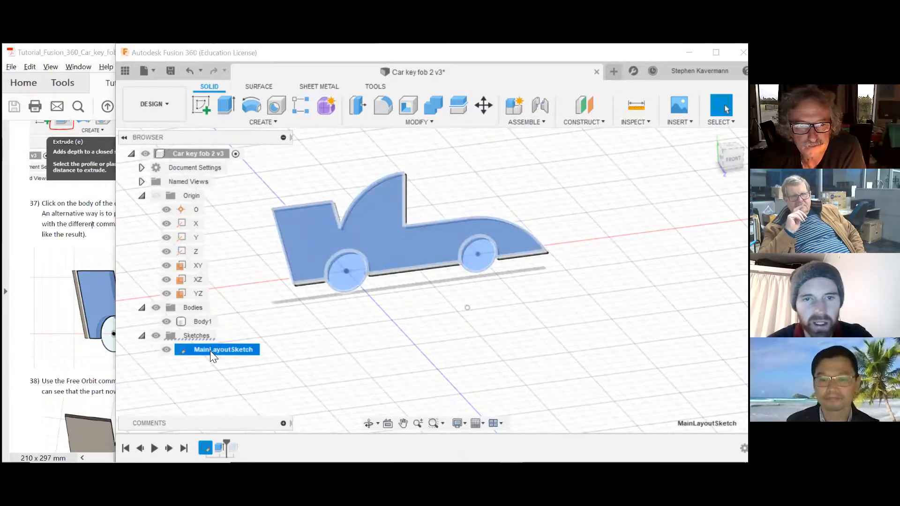
click(206, 367)
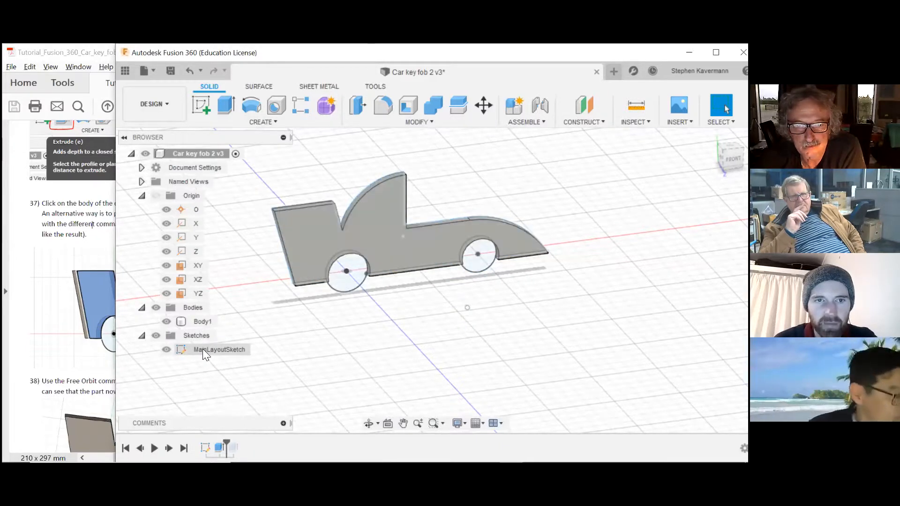
click(203, 350)
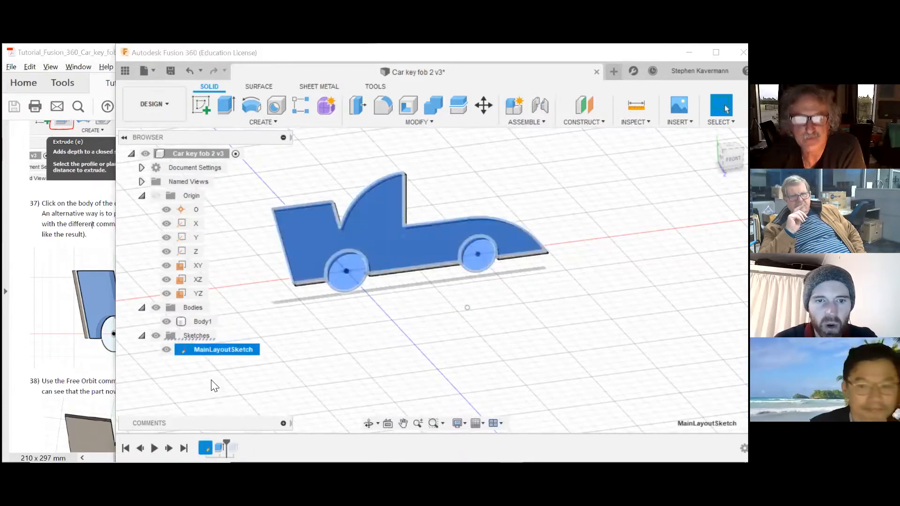
click(207, 398)
Find the editing options for MainLayoutSketch in the timeline and the design's structure, and view the car face-on from the front
click(206, 448)
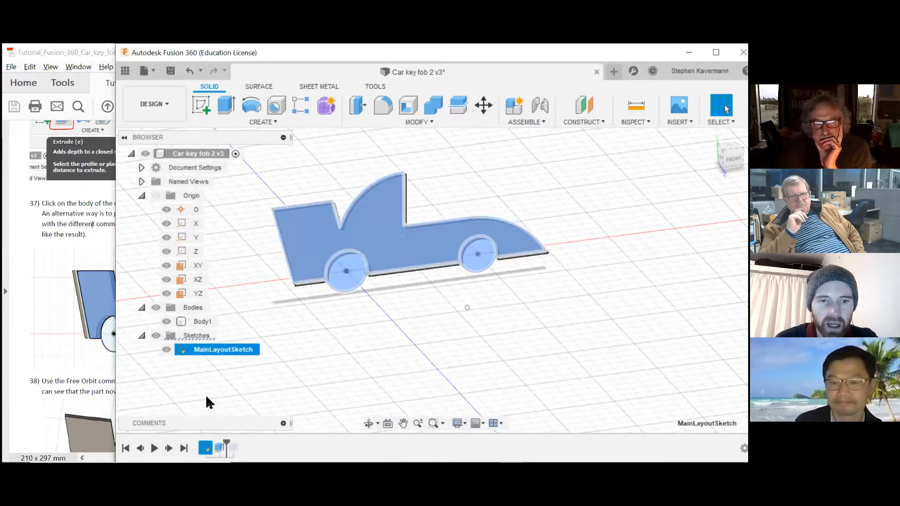
right_click(206, 397)
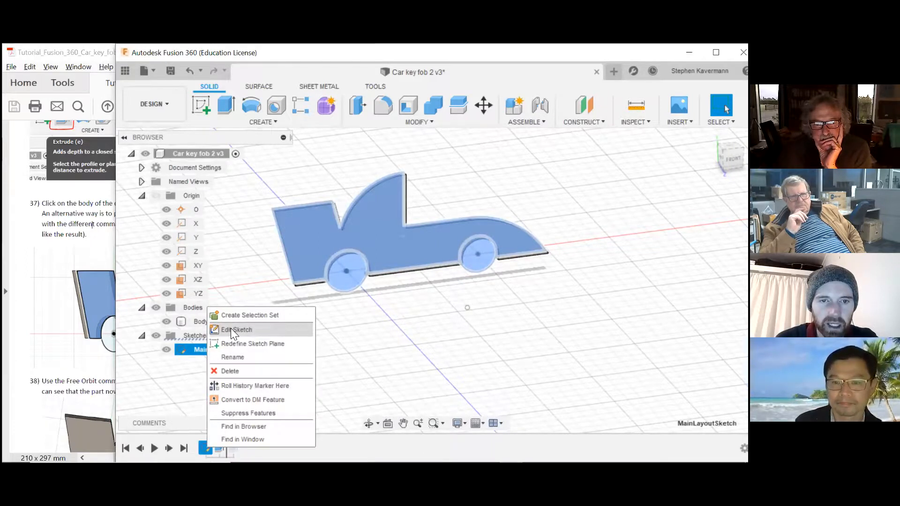
click(194, 352)
click(222, 367)
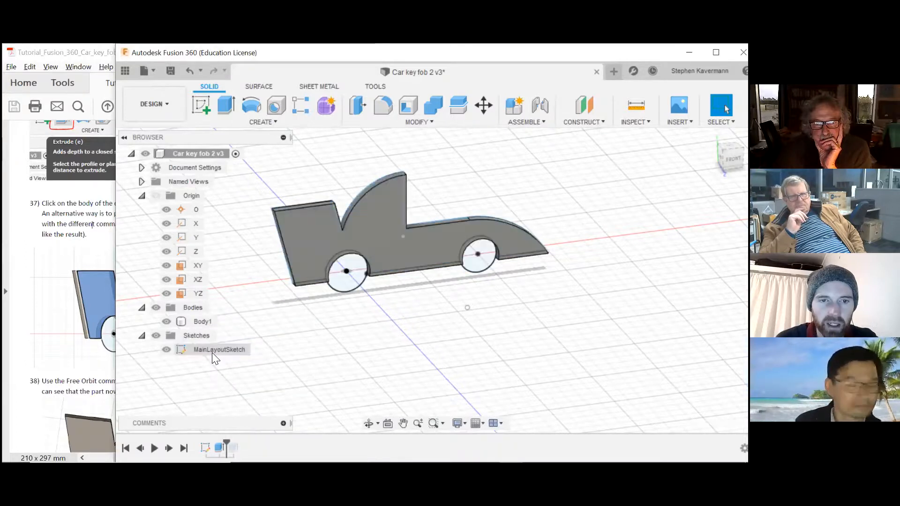
right_click(212, 353)
click(246, 190)
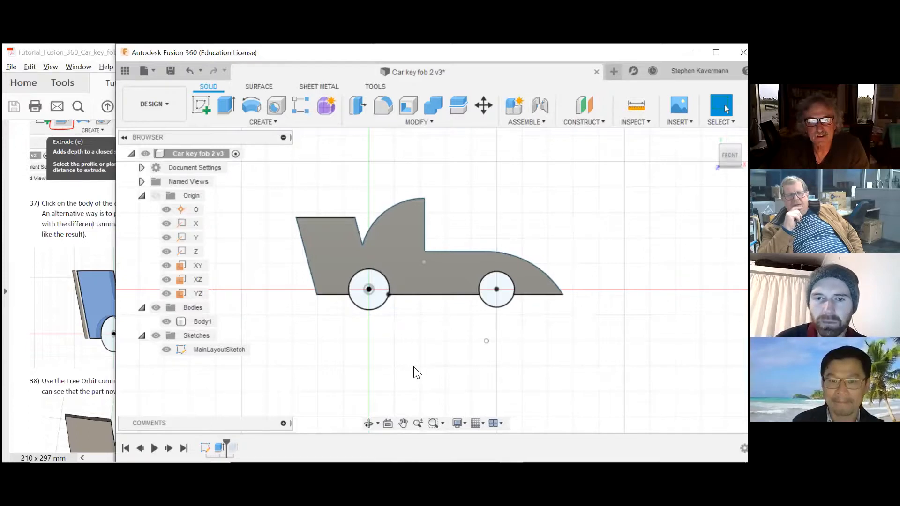
Switch to the PDF tutorial and read steps 38 to 40 on orbiting the body, showing the sketch and extruding the wheels
click(81, 351)
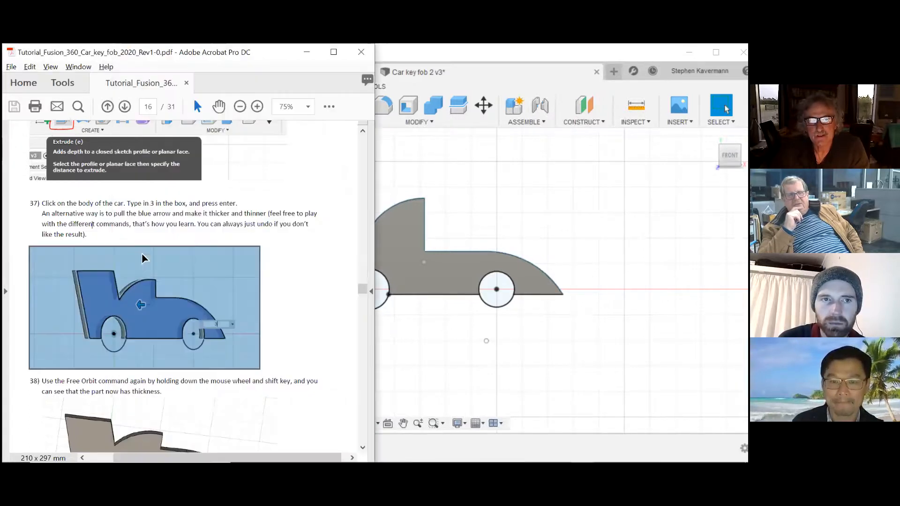
scroll(319, 249, down, 5)
scroll(315, 258, down, 3)
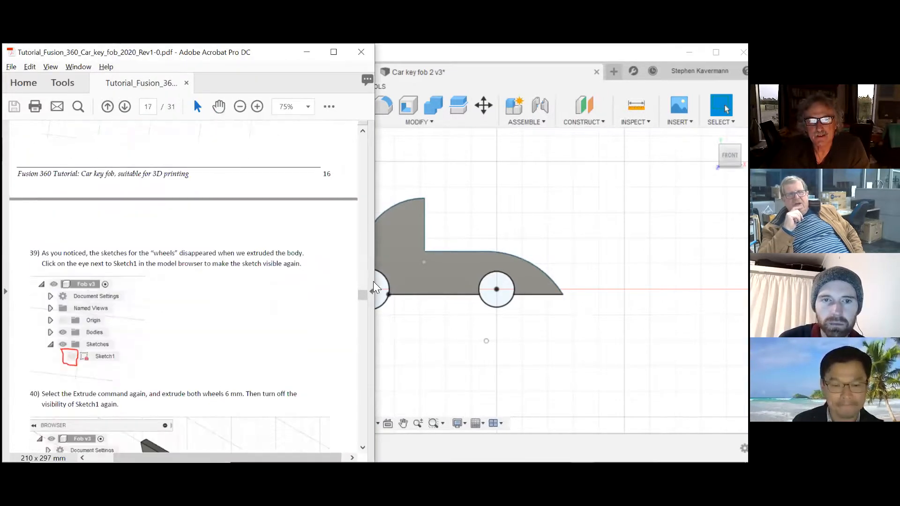
mouse_move(363, 298)
mouse_down()
mouse_move(365, 306)
mouse_move(368, 292)
mouse_up()
scroll(322, 299, up, 2)
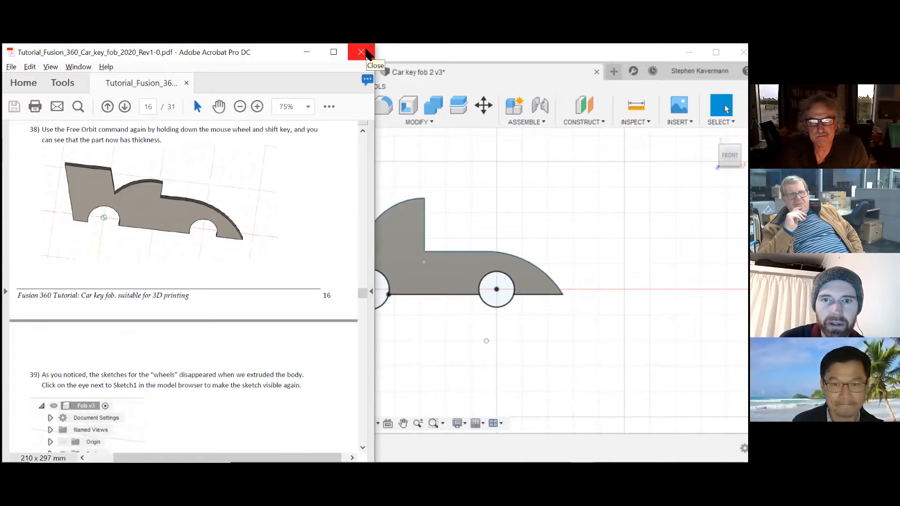
Close the PDF tutorial and maximize the Fusion 360 window
click(366, 51)
click(54, 120)
click(689, 51)
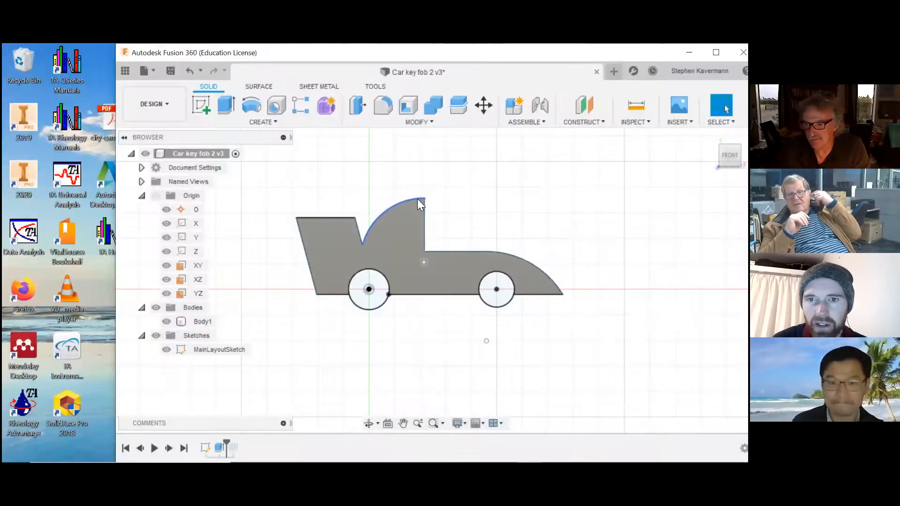
double_click(305, 52)
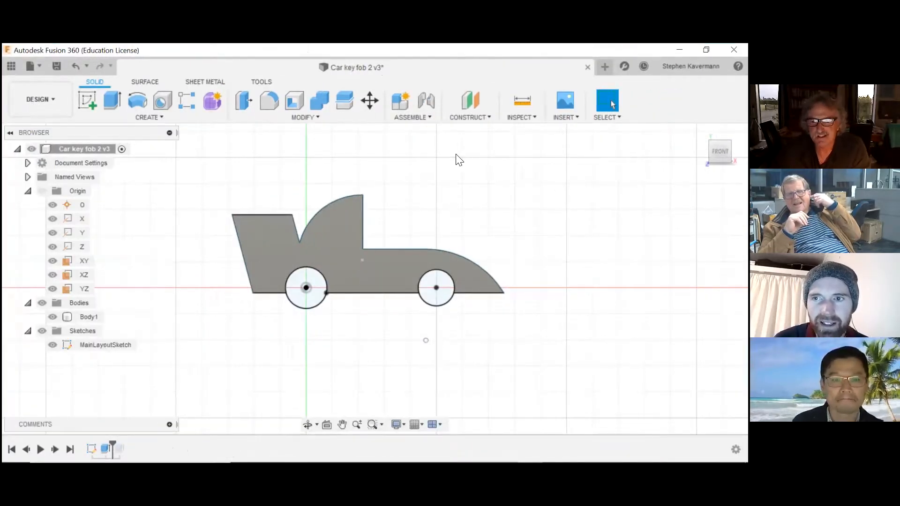